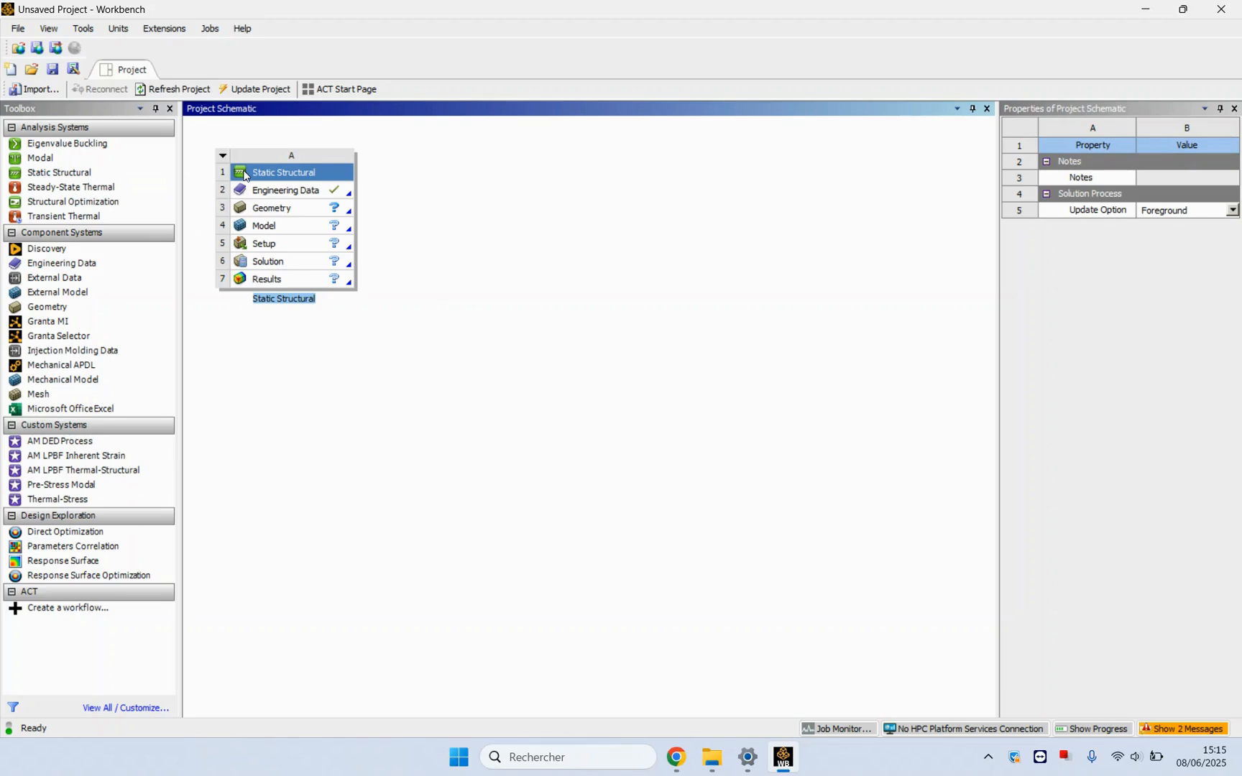
- Review the Structural Steel properties in the Static Structural system's Engineering Data and return to the project schematic
double_click(269, 189)
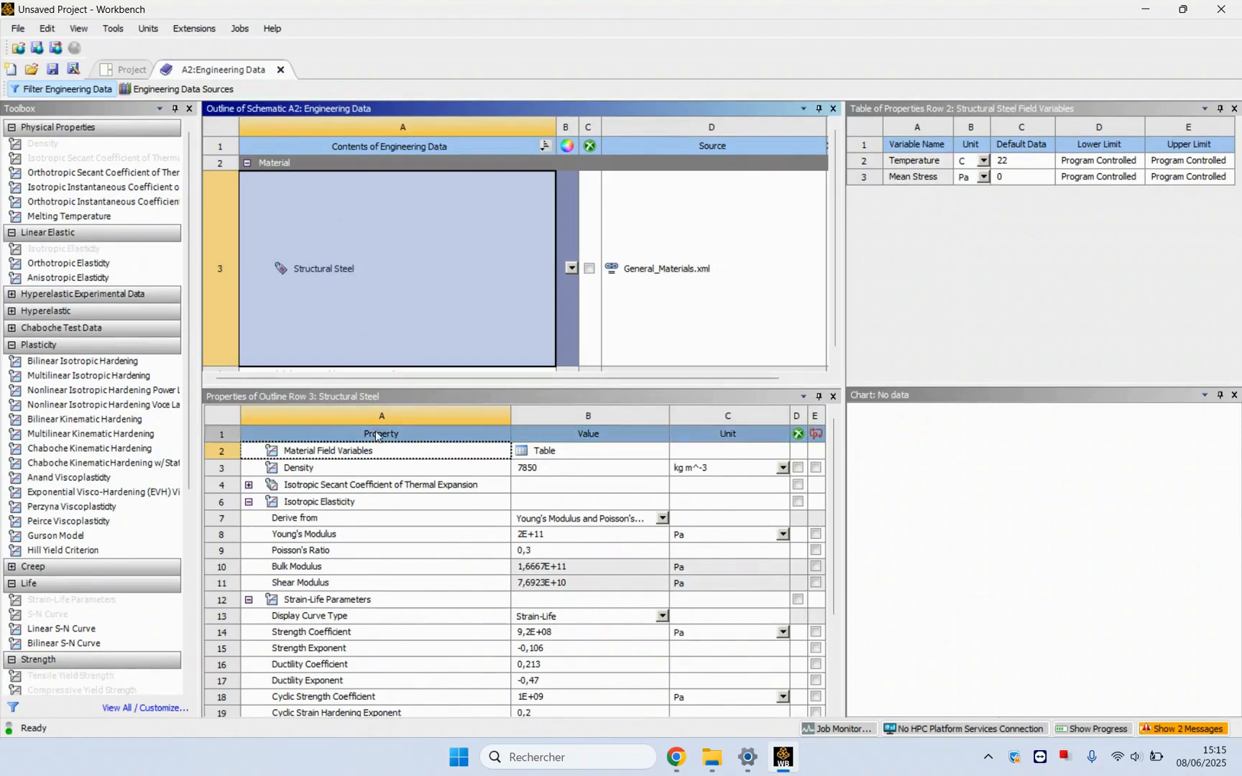
scroll(343, 539, down, 3)
scroll(342, 539, up, 3)
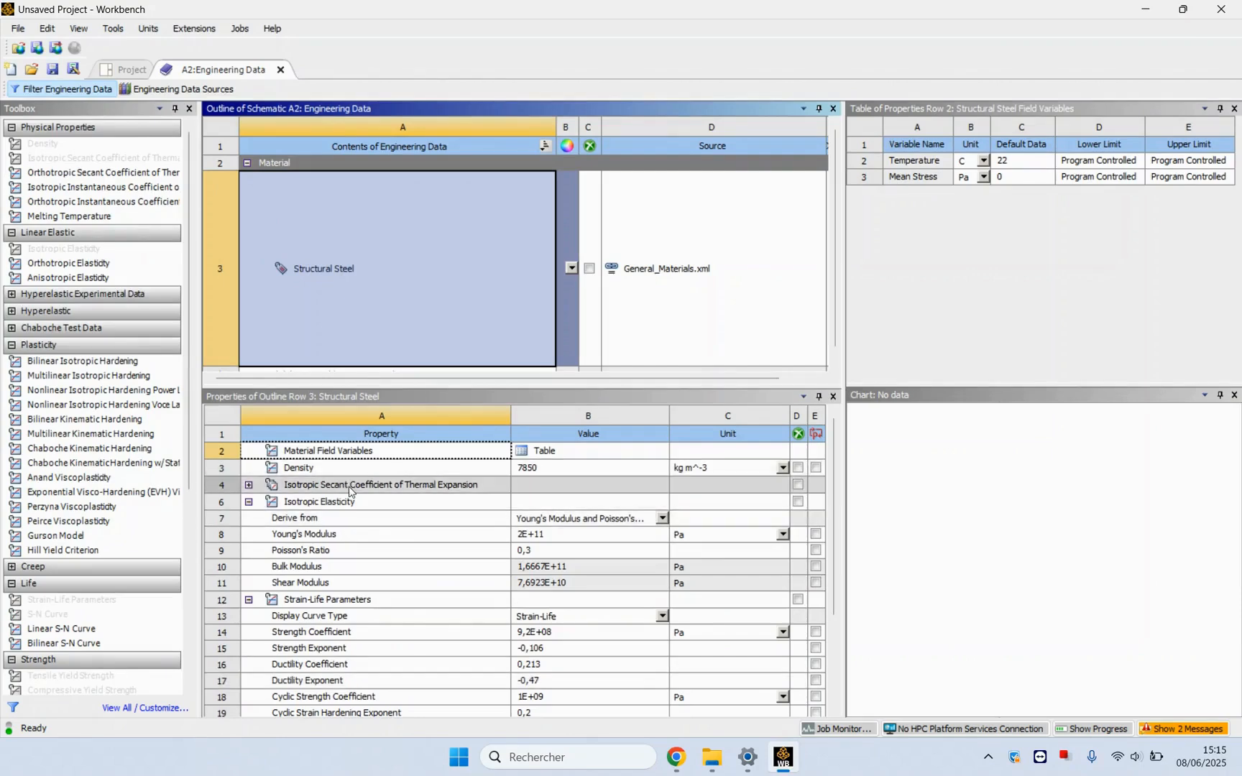
scroll(360, 505, down, 3)
scroll(360, 506, up, 3)
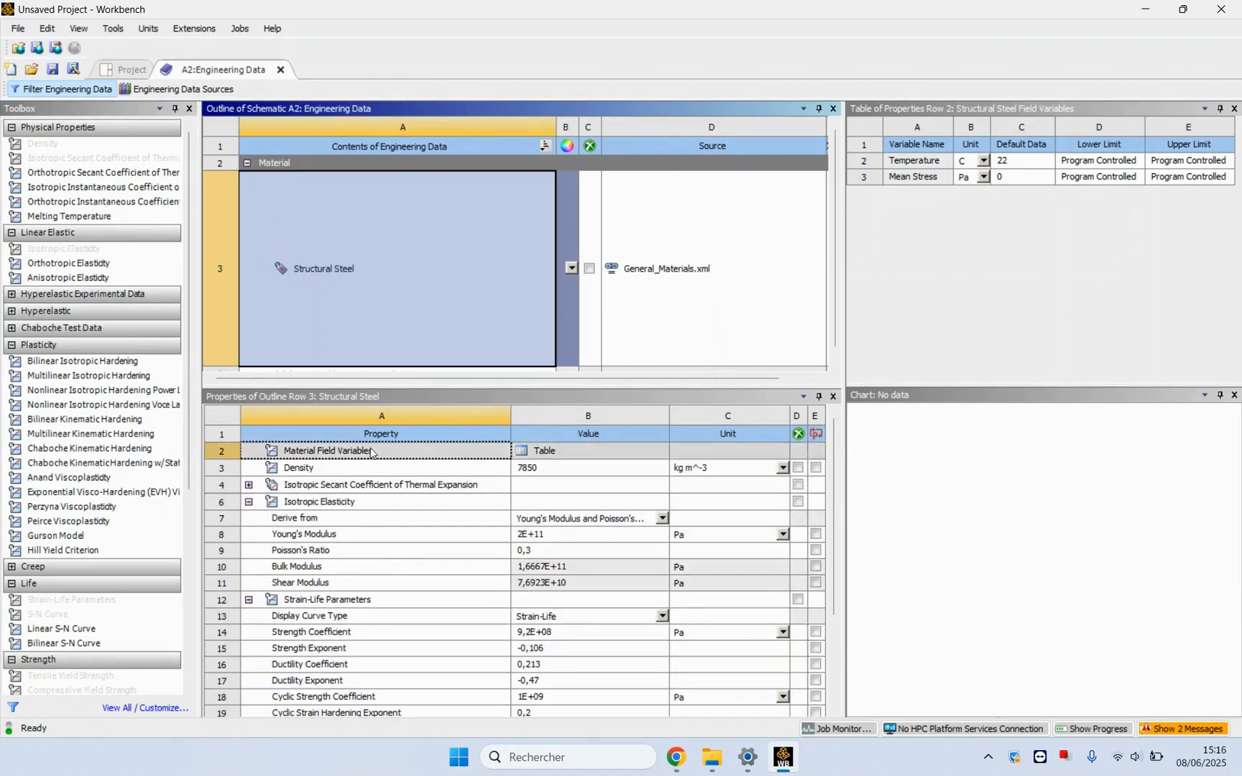
click(280, 70)
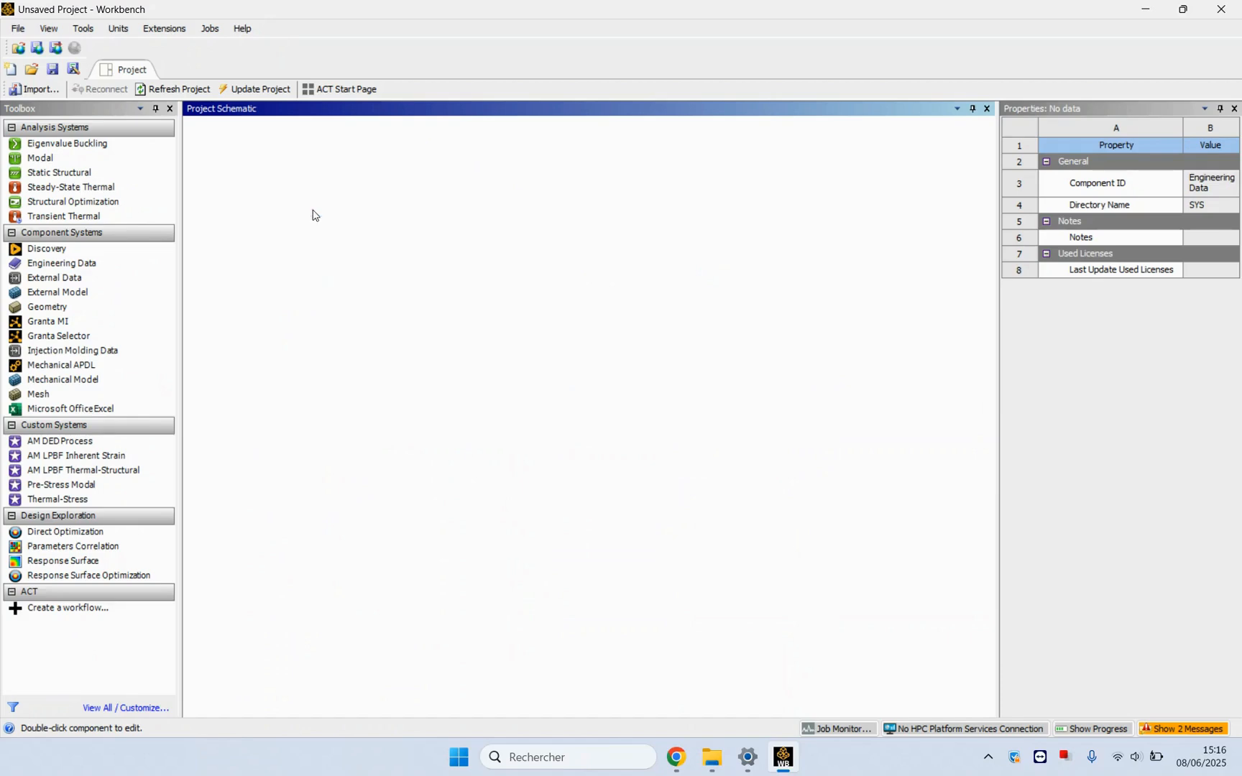
- Create a new SpaceClaim geometry for the Static Structural system and open the STEP file "Assembly1 for ansys" in it
right_click(314, 210)
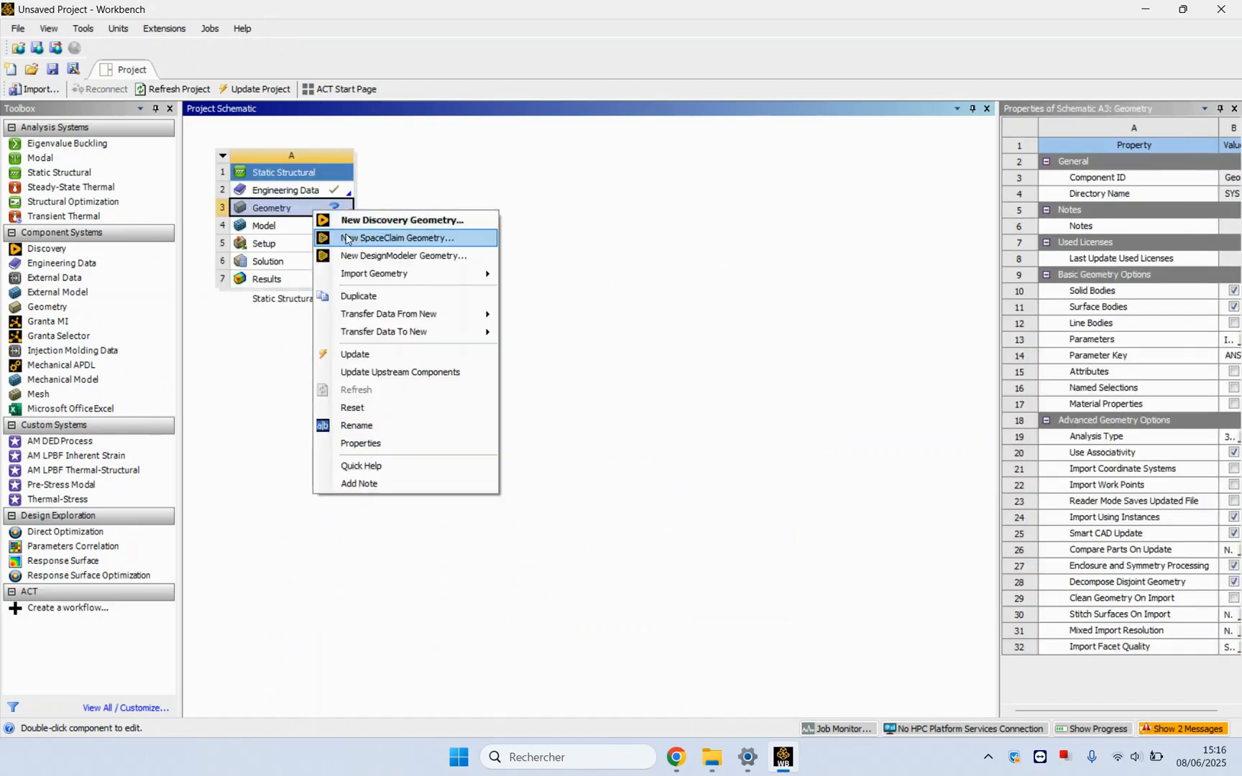
click(347, 238)
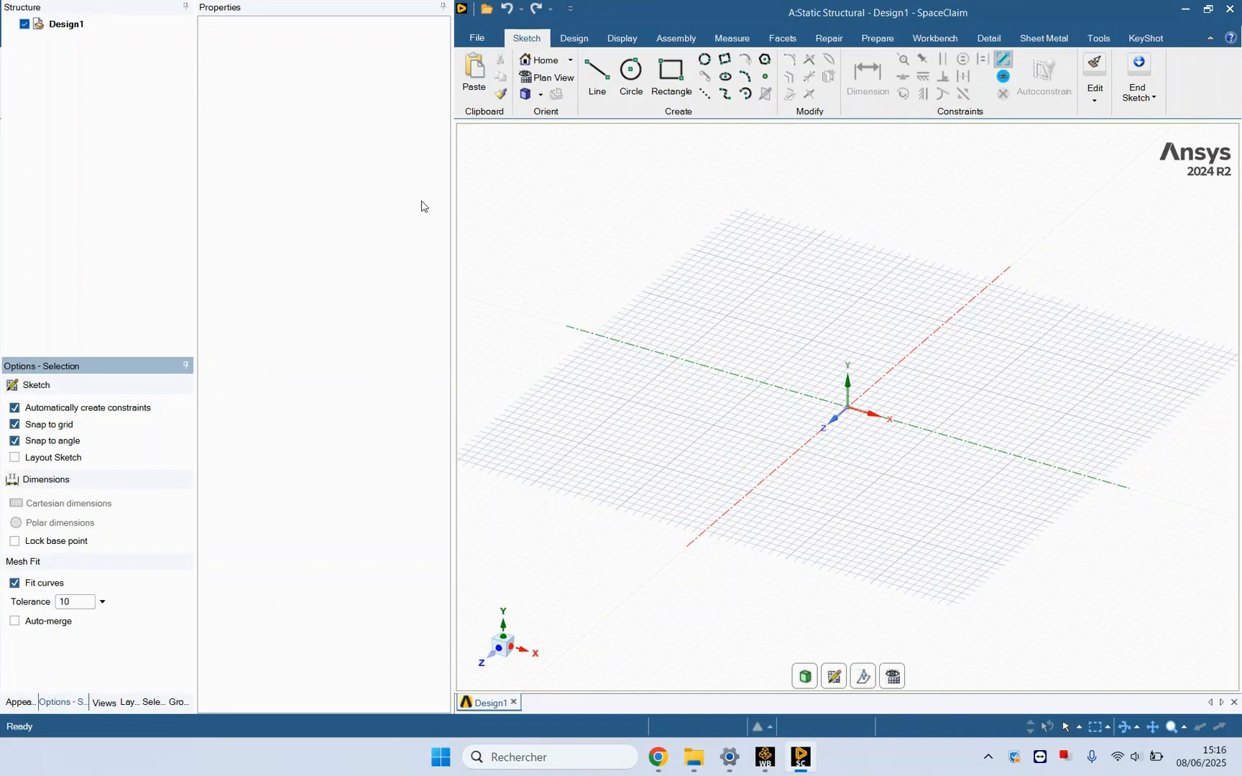
click(478, 39)
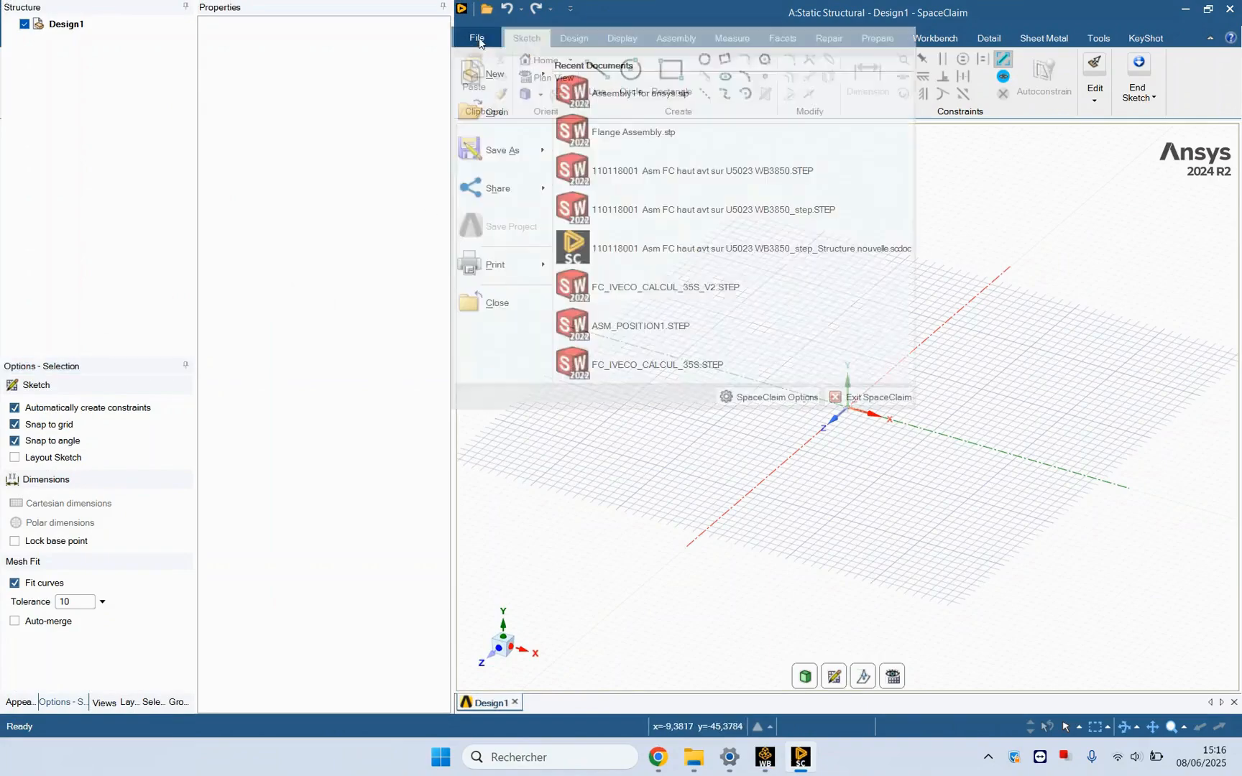
click(495, 112)
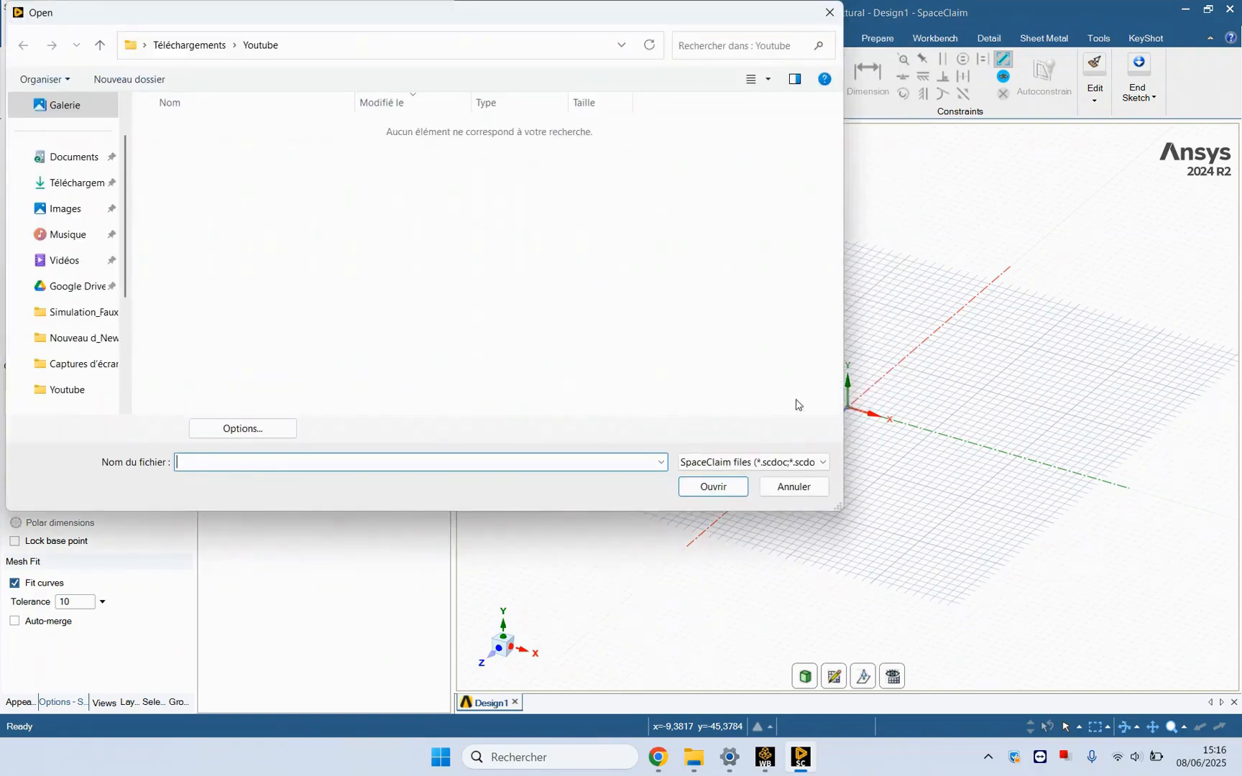
click(812, 462)
scroll(708, 356, down, 3)
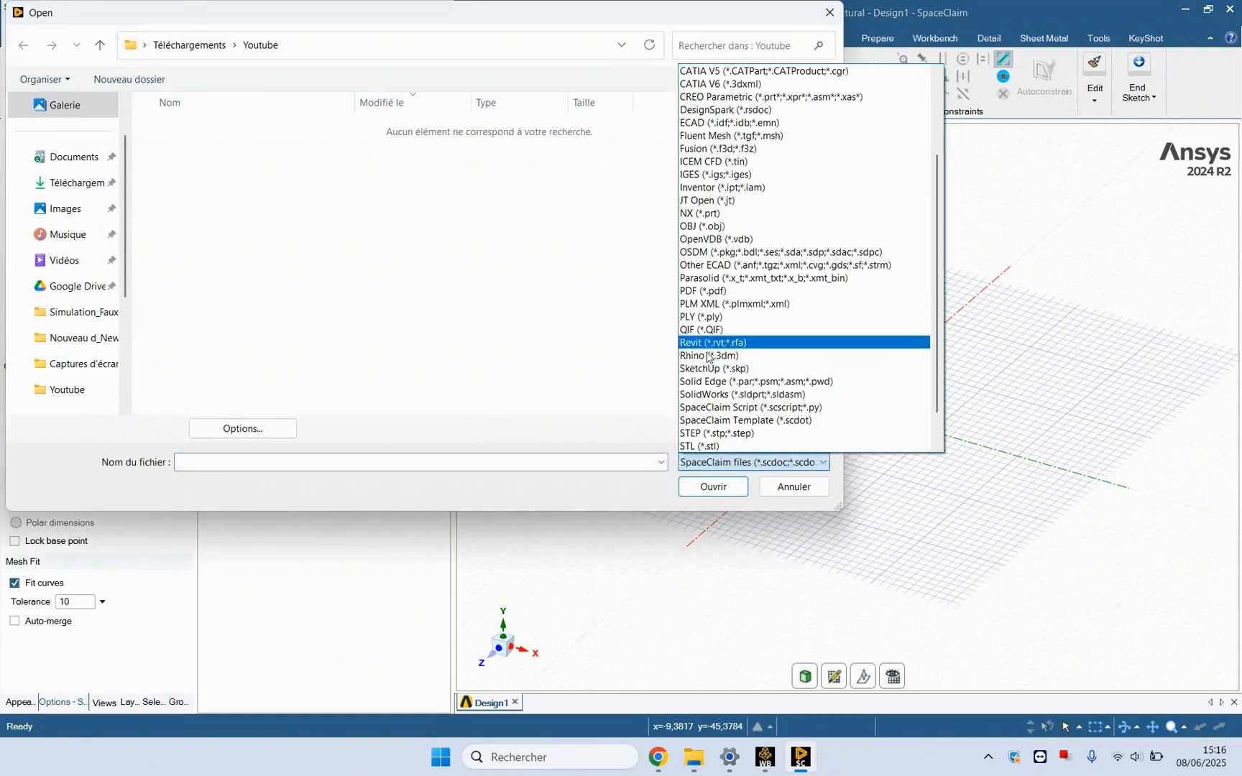
click(709, 433)
double_click(164, 154)
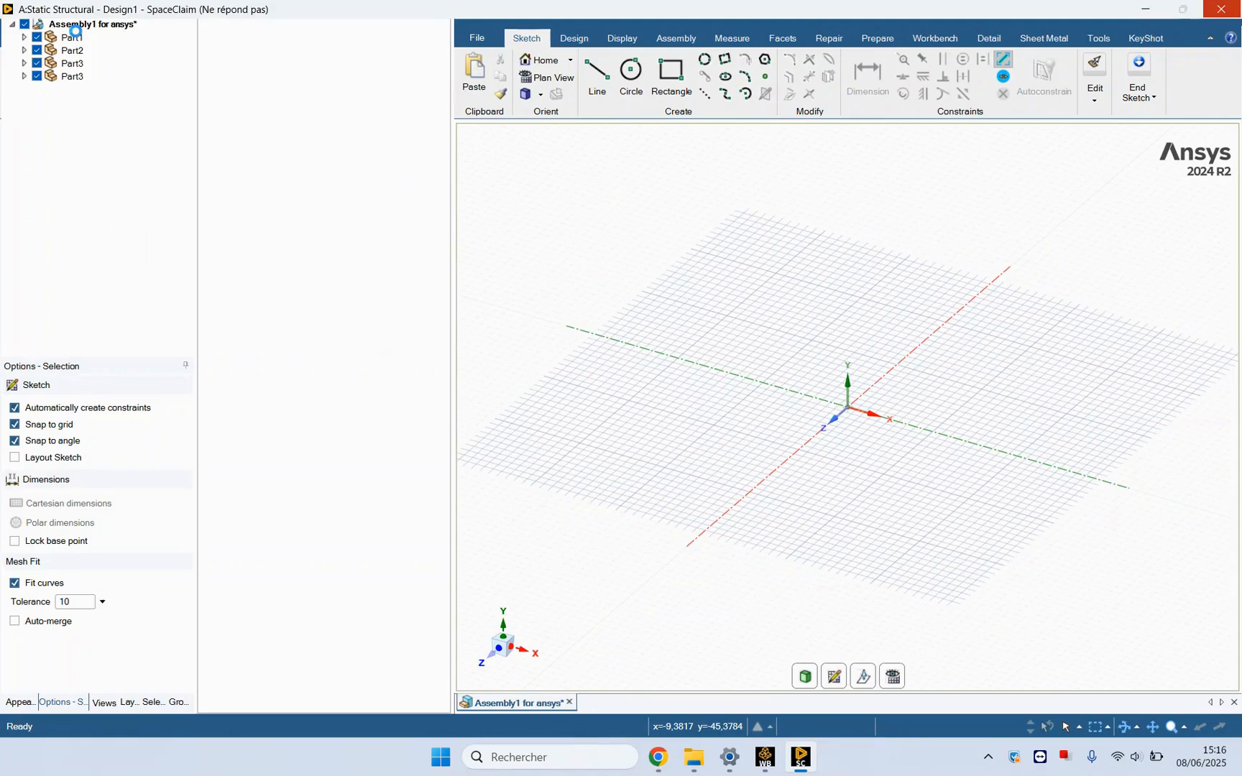
- Identify the assembly's components by highlighting Part1 and both Part3 instances, and inspect the frame, shaft and collars
click(80, 38)
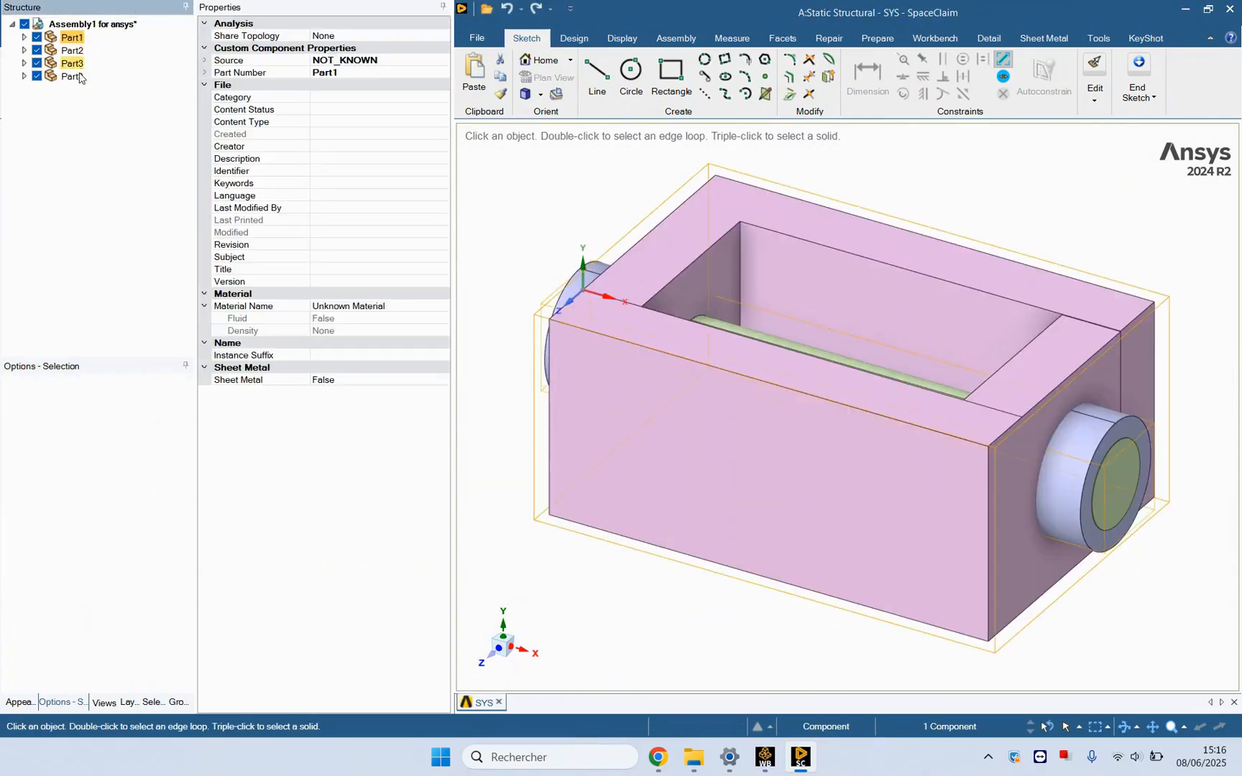
click(72, 63)
click(73, 76)
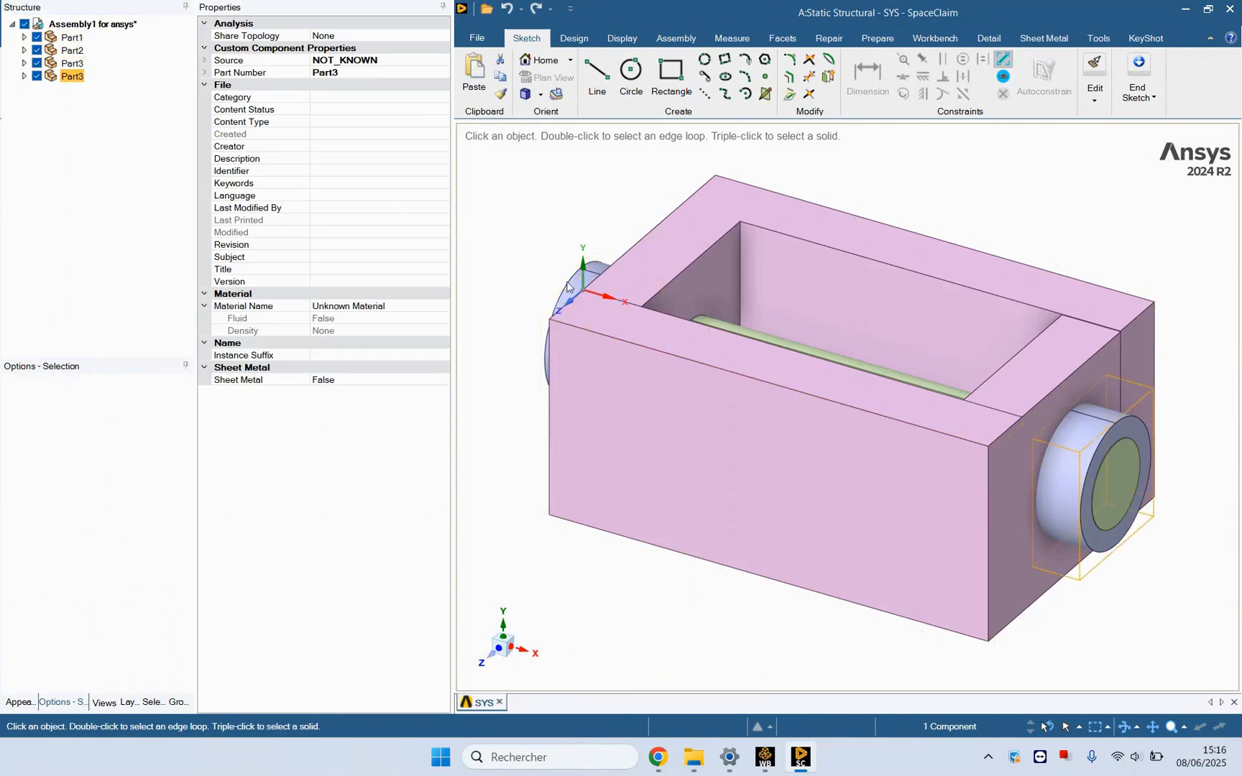
scroll(606, 261, down, 3)
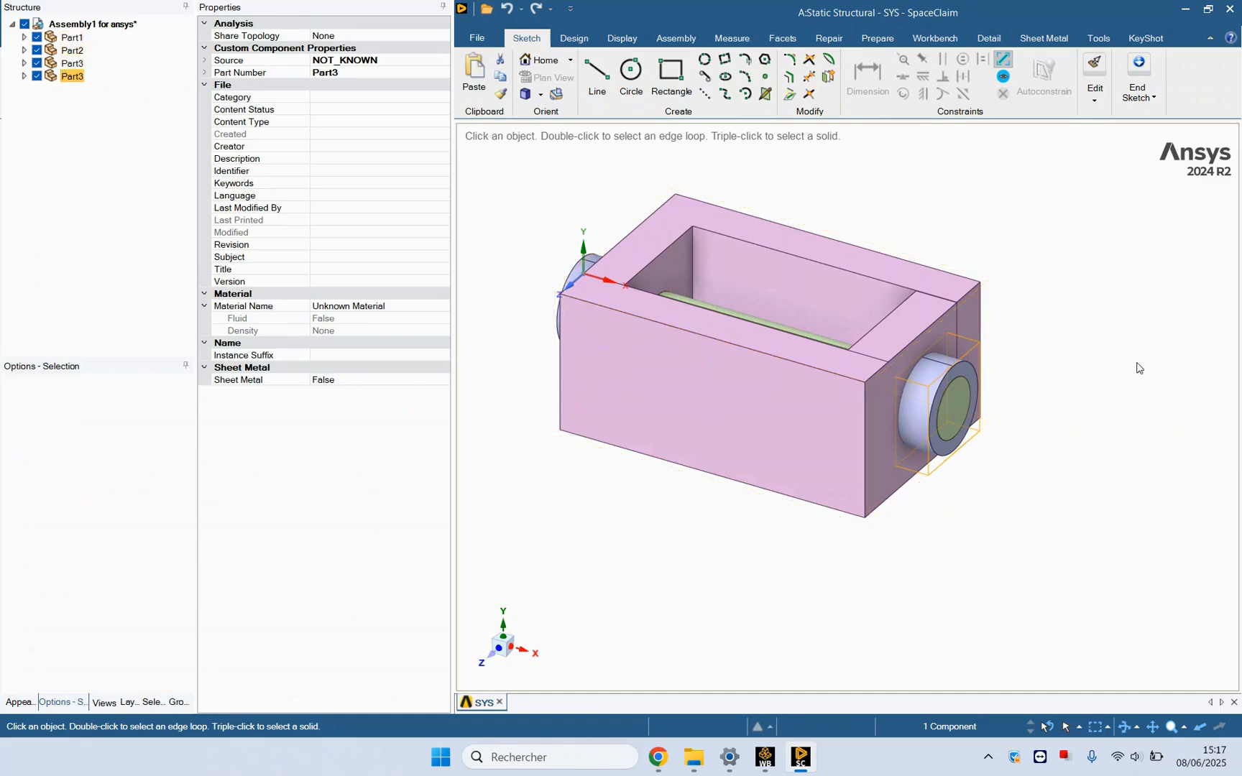
middle_drag(1031, 413, 761, 307)
scroll(802, 387, up, 4)
scroll(725, 307, down, 3)
scroll(803, 381, up, 3)
scroll(804, 381, down, 1)
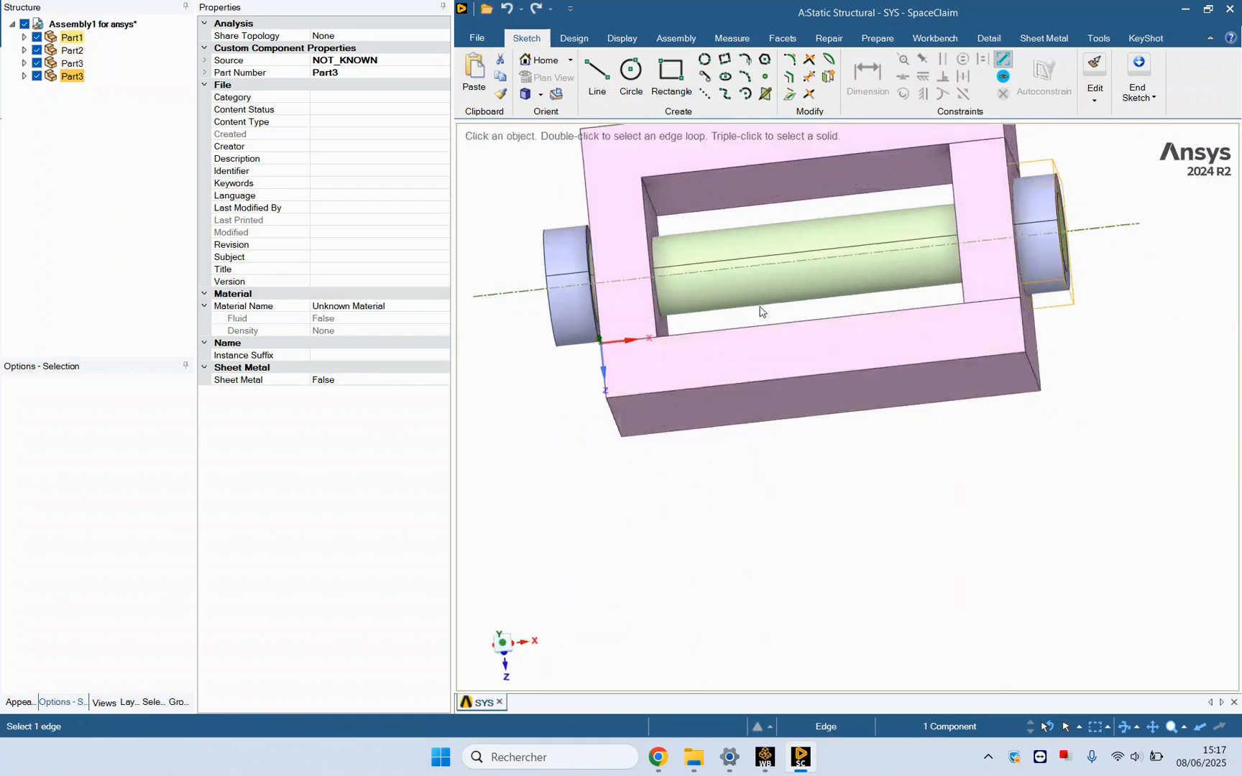
scroll(787, 408, down, 2)
scroll(778, 329, down, 2)
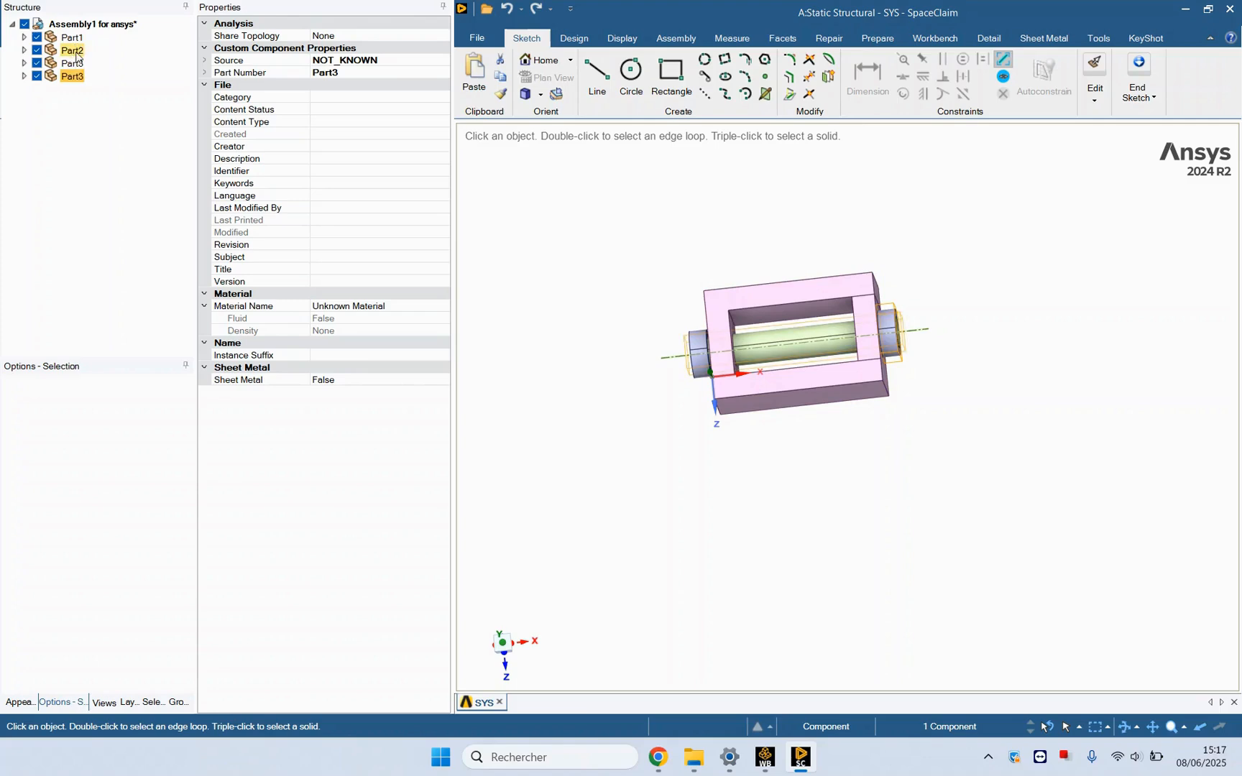
- Examine how the collar nearest the origin sits on the shaft and against the frame from several angles
scroll(706, 361, up, 5)
scroll(797, 394, down, 5)
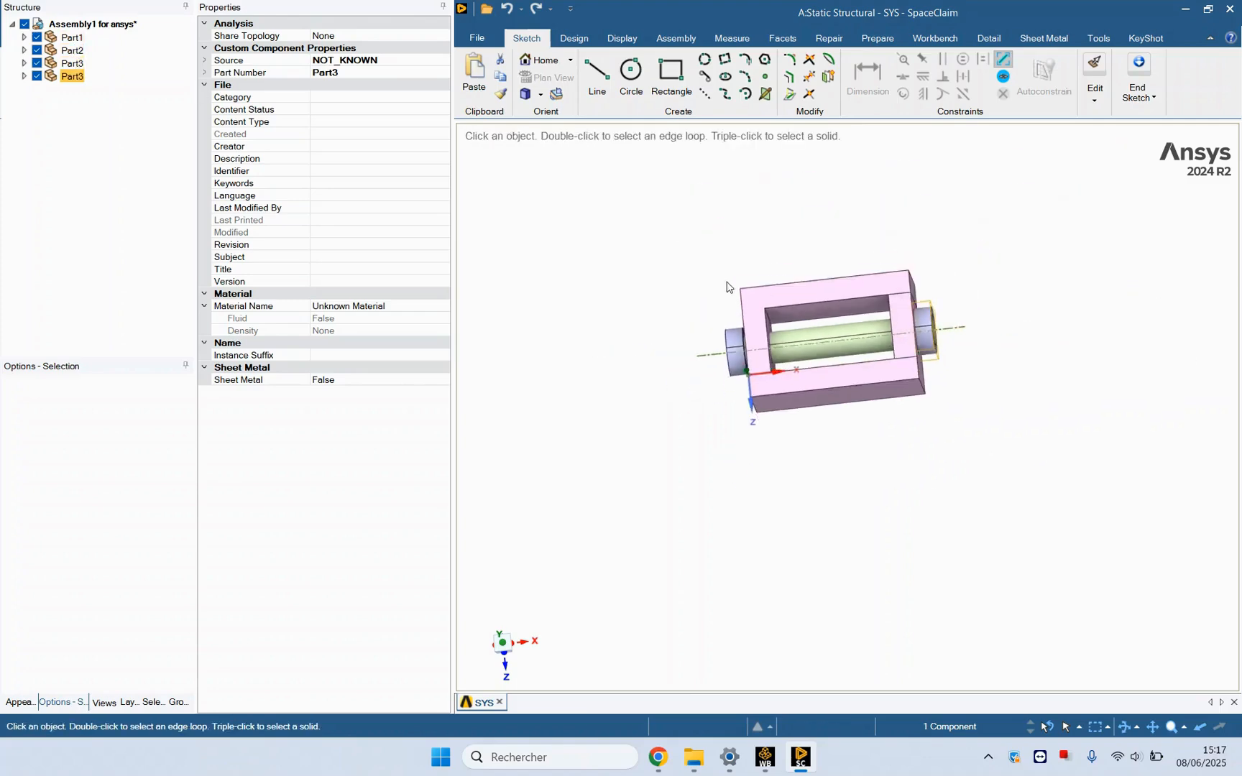
scroll(726, 287, up, 10)
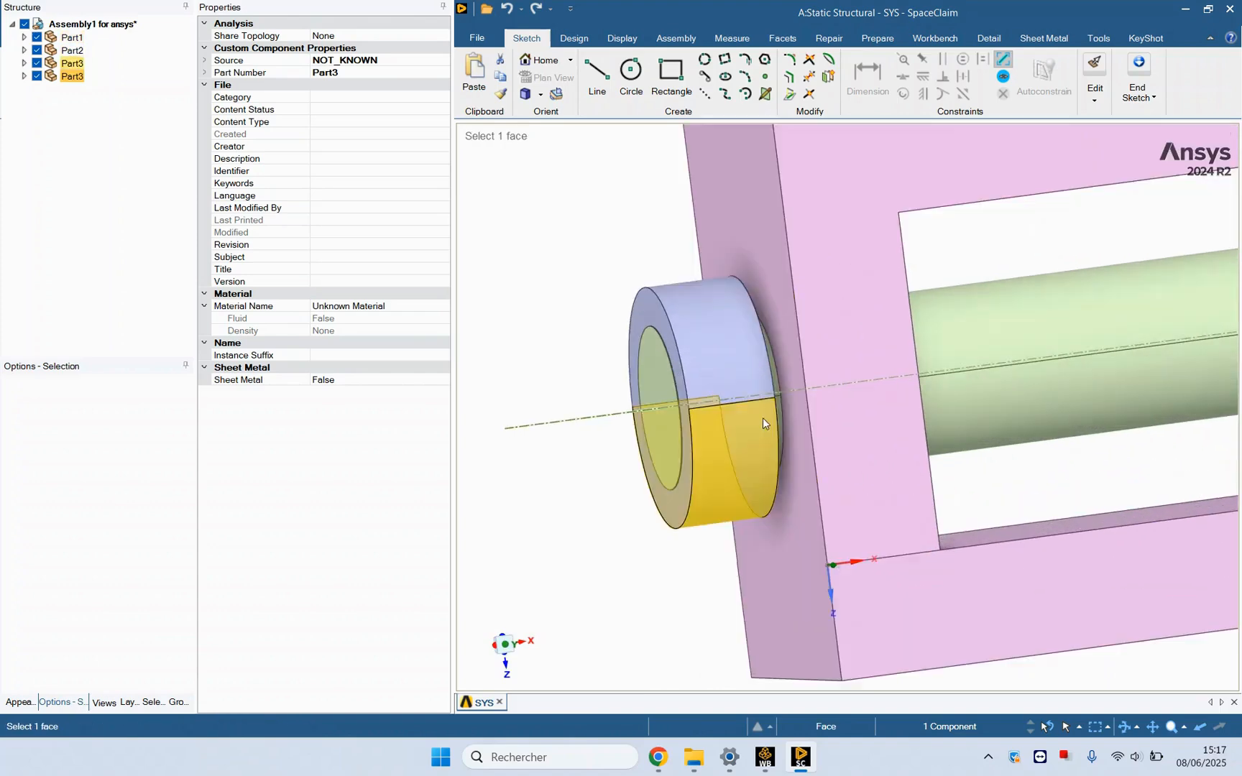
scroll(762, 417, down, 5)
middle_drag(726, 366, 736, 300)
scroll(748, 395, up, 3)
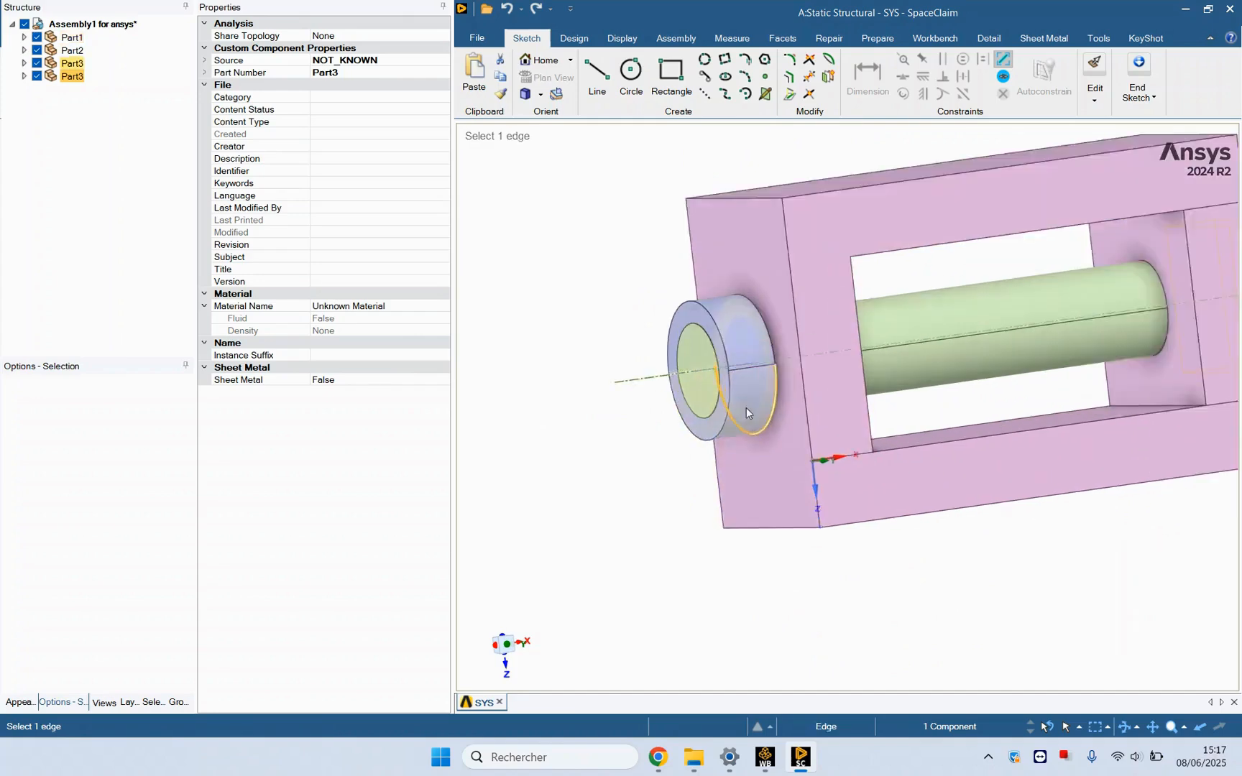
scroll(746, 414, up, 2)
middle_drag(746, 410, 656, 375)
scroll(845, 367, down, 3)
scroll(845, 367, up, 2)
middle_drag(845, 366, 788, 362)
scroll(771, 341, down, 3)
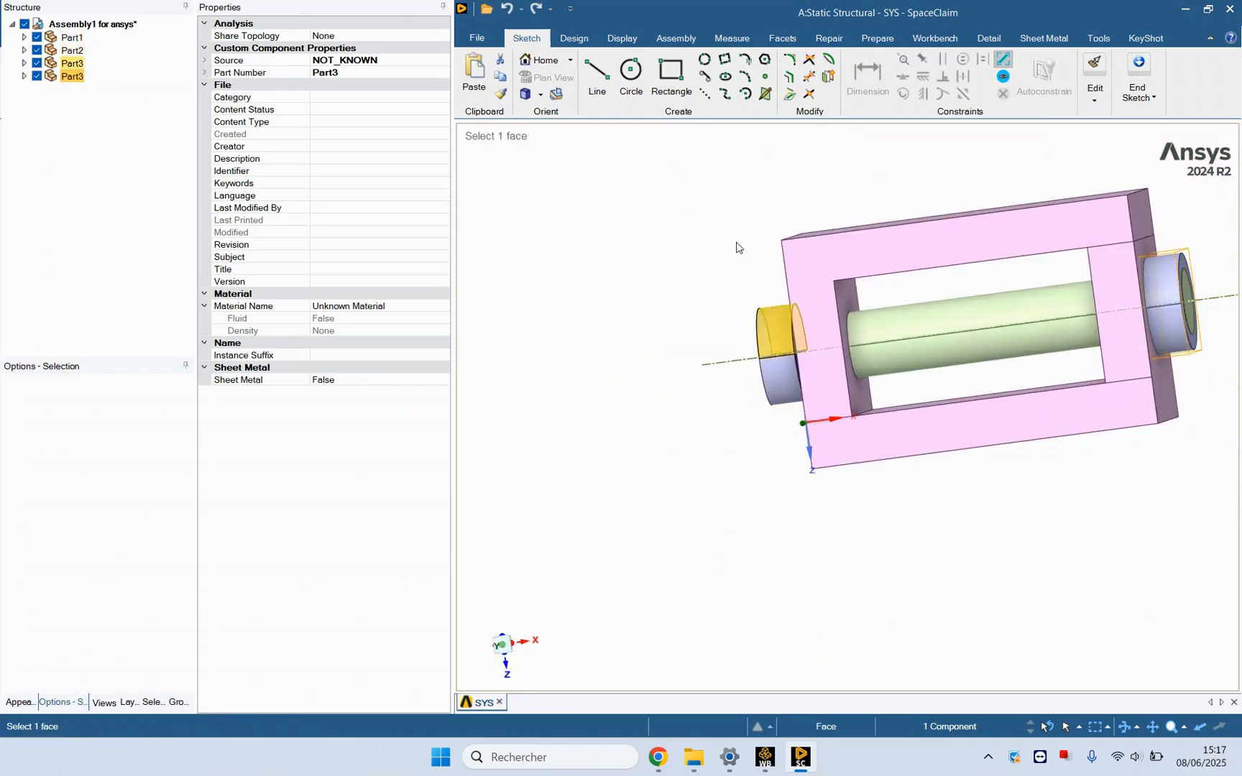
- Move the frame-facing face of the collar nearest the origin about 0.15 mm along the shaft axis towards the frame
click(563, 40)
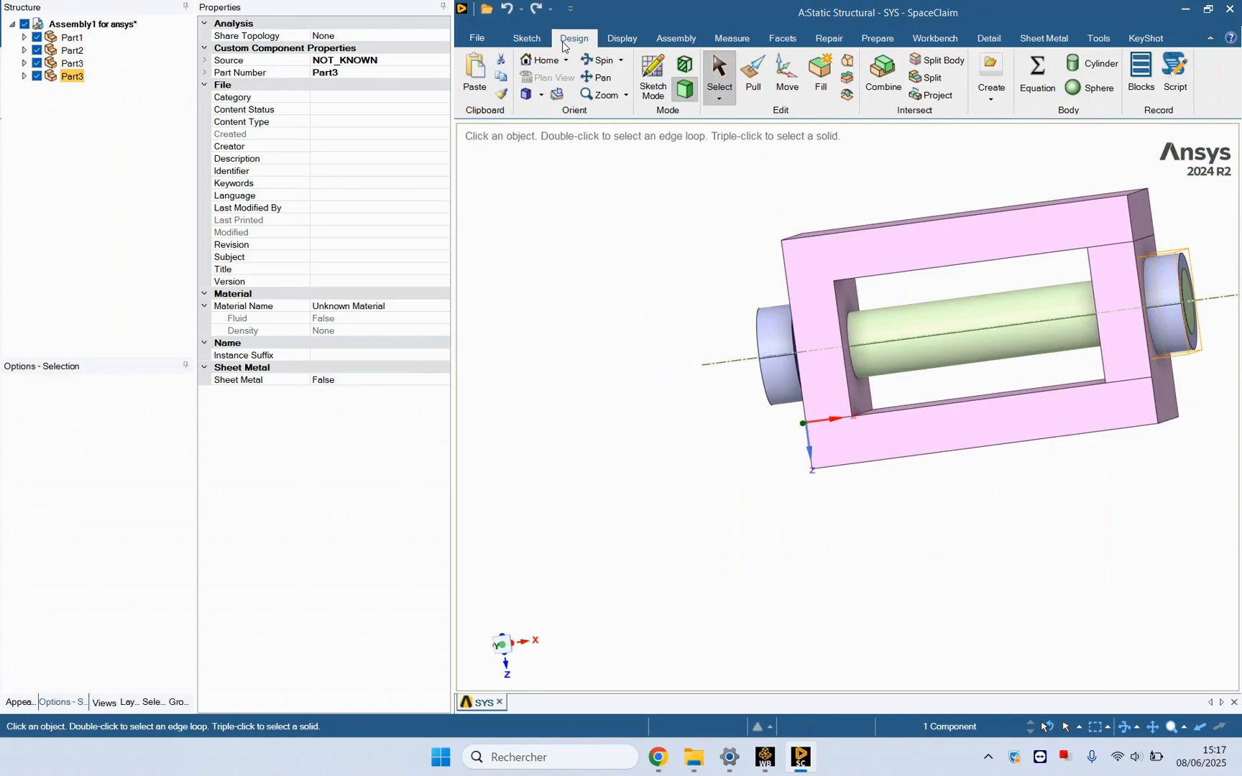
click(787, 72)
scroll(666, 214, down, 3)
scroll(675, 230, up, 8)
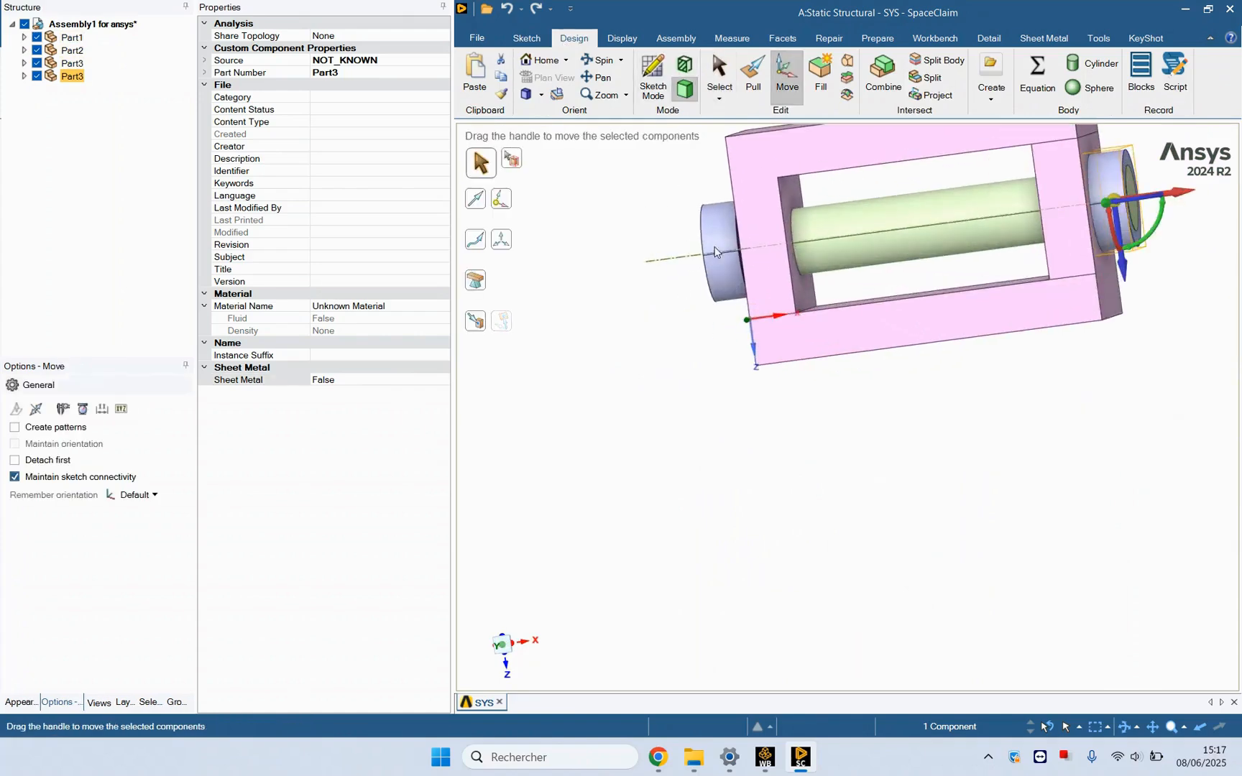
middle_drag(650, 253, 754, 282)
scroll(754, 283, up, 1)
scroll(756, 273, down, 1)
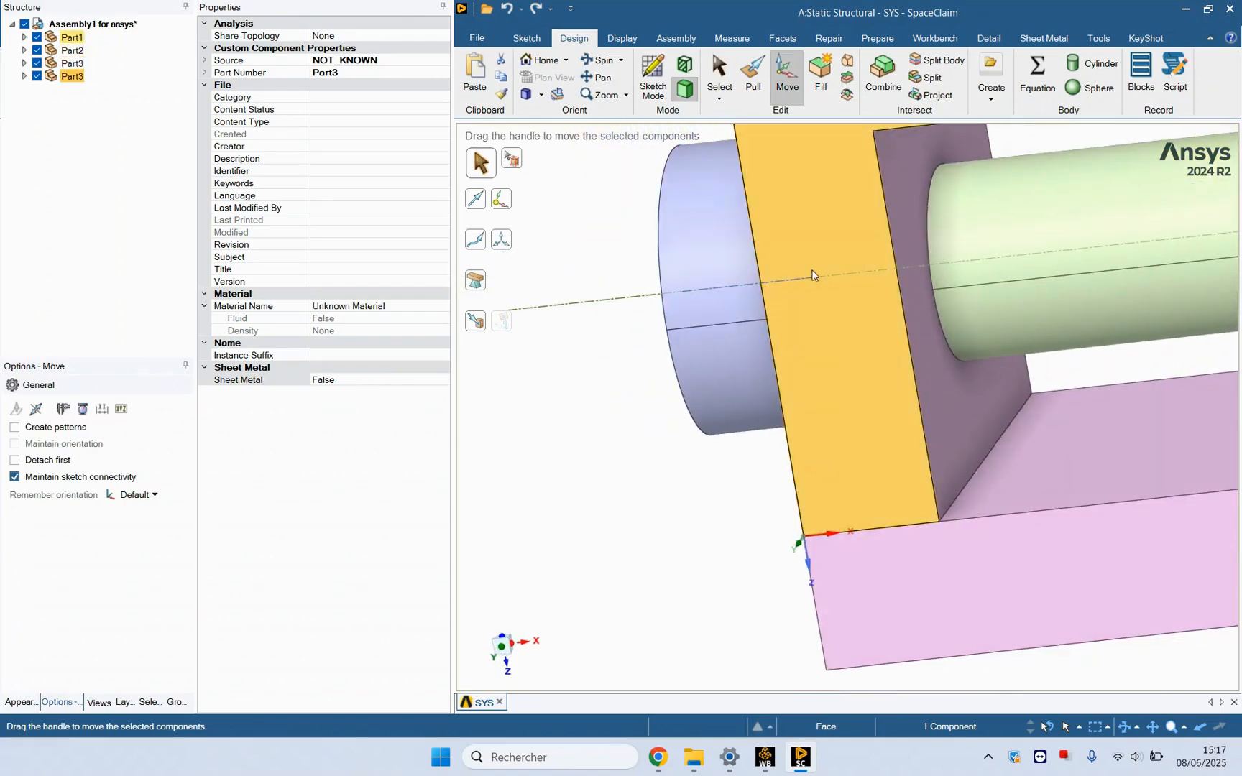
scroll(812, 271, up, 5)
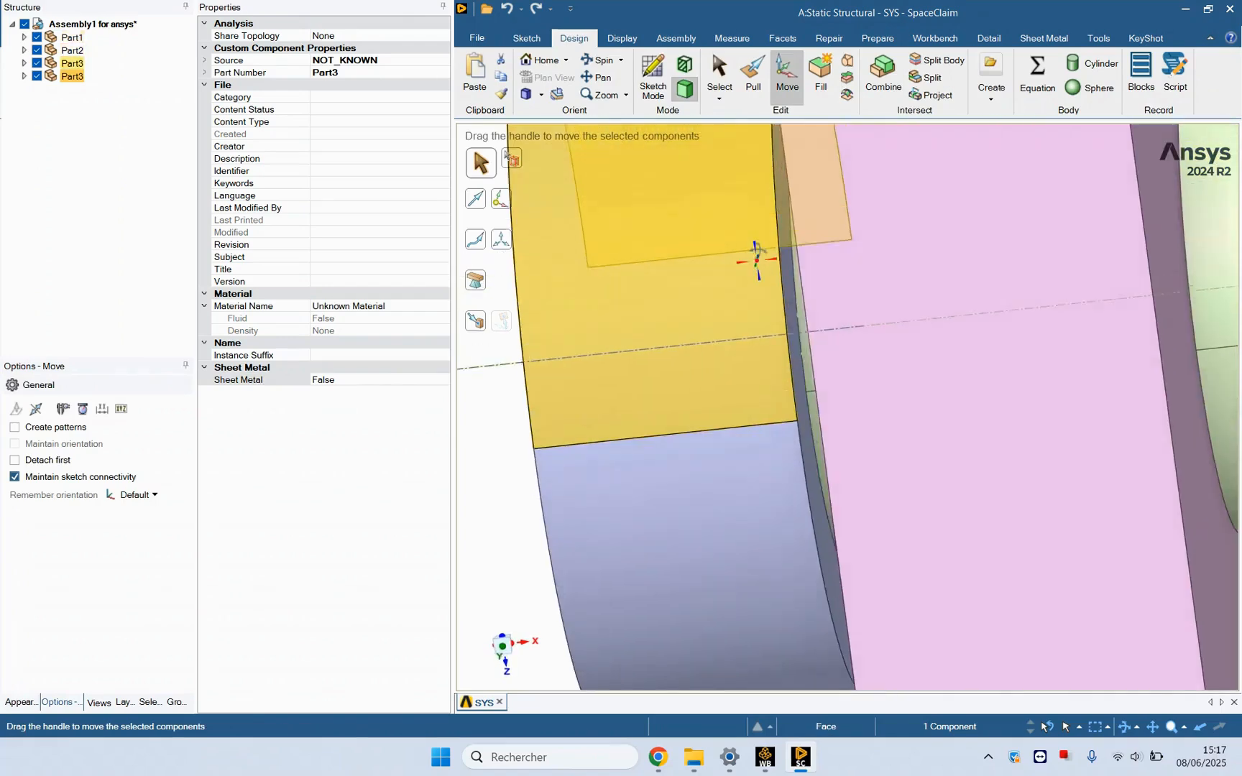
click(789, 274)
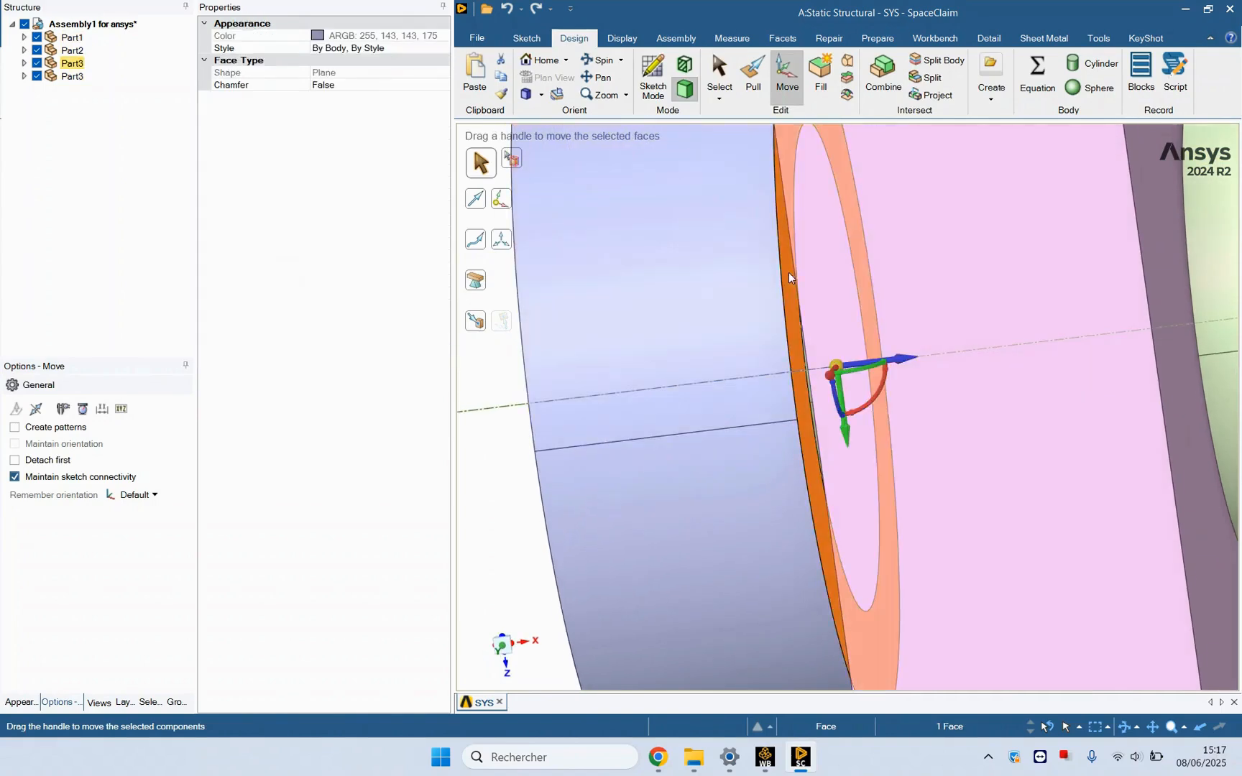
scroll(846, 324, down, 7)
middle_drag(852, 325, 895, 337)
scroll(810, 346, up, 3)
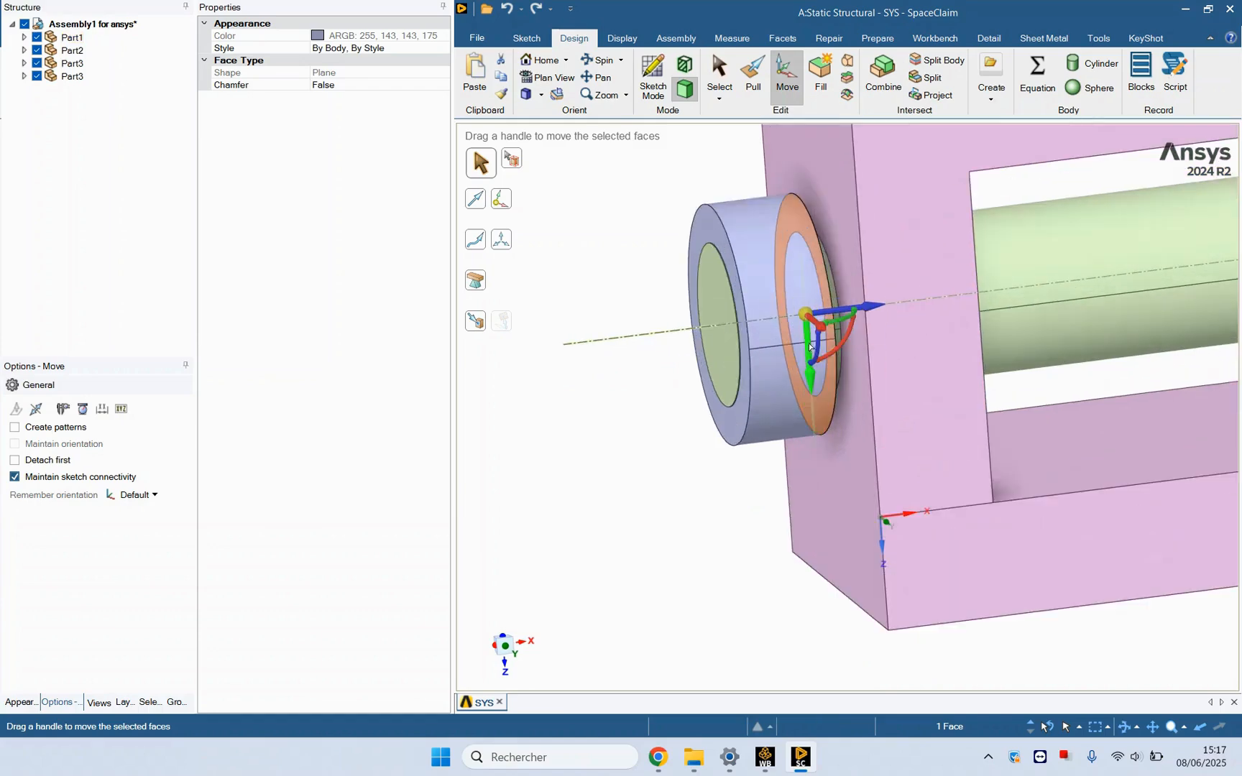
scroll(810, 346, up, 4)
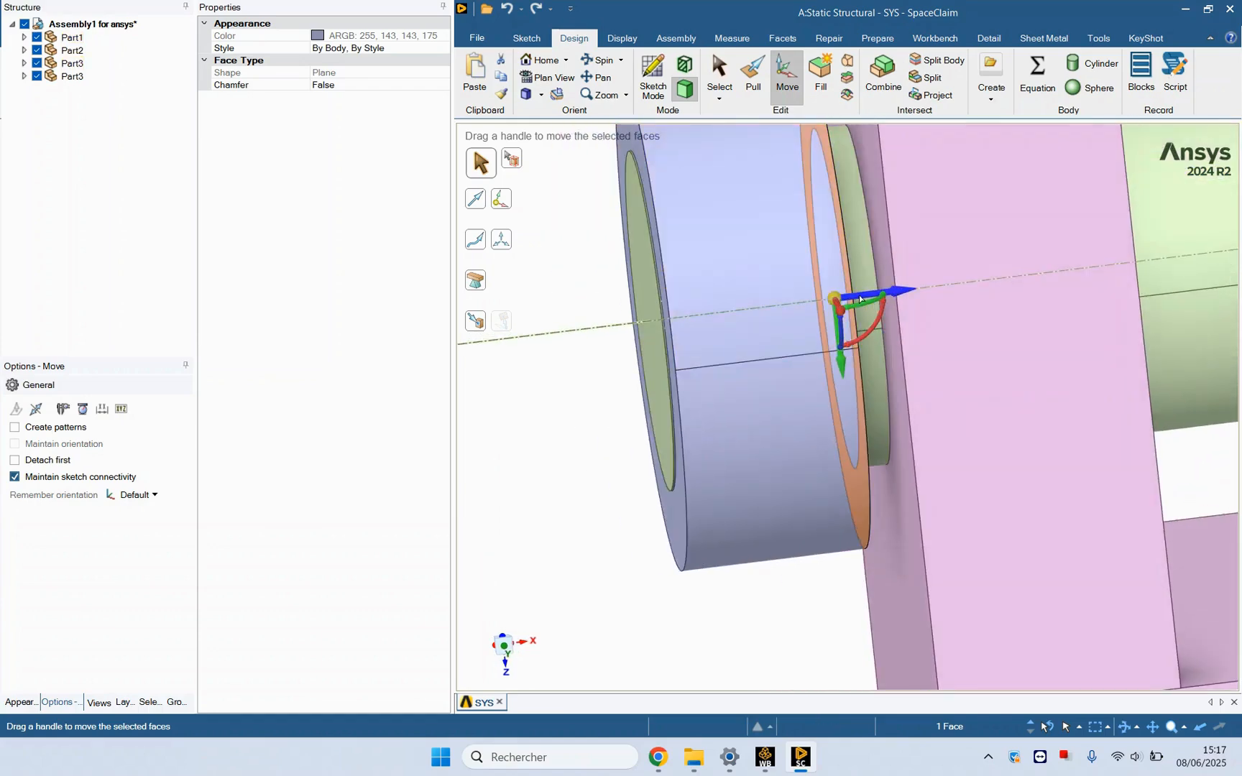
mouse_move(859, 301)
mouse_down()
mouse_move(880, 290)
mouse_move(835, 300)
mouse_move(864, 302)
mouse_up()
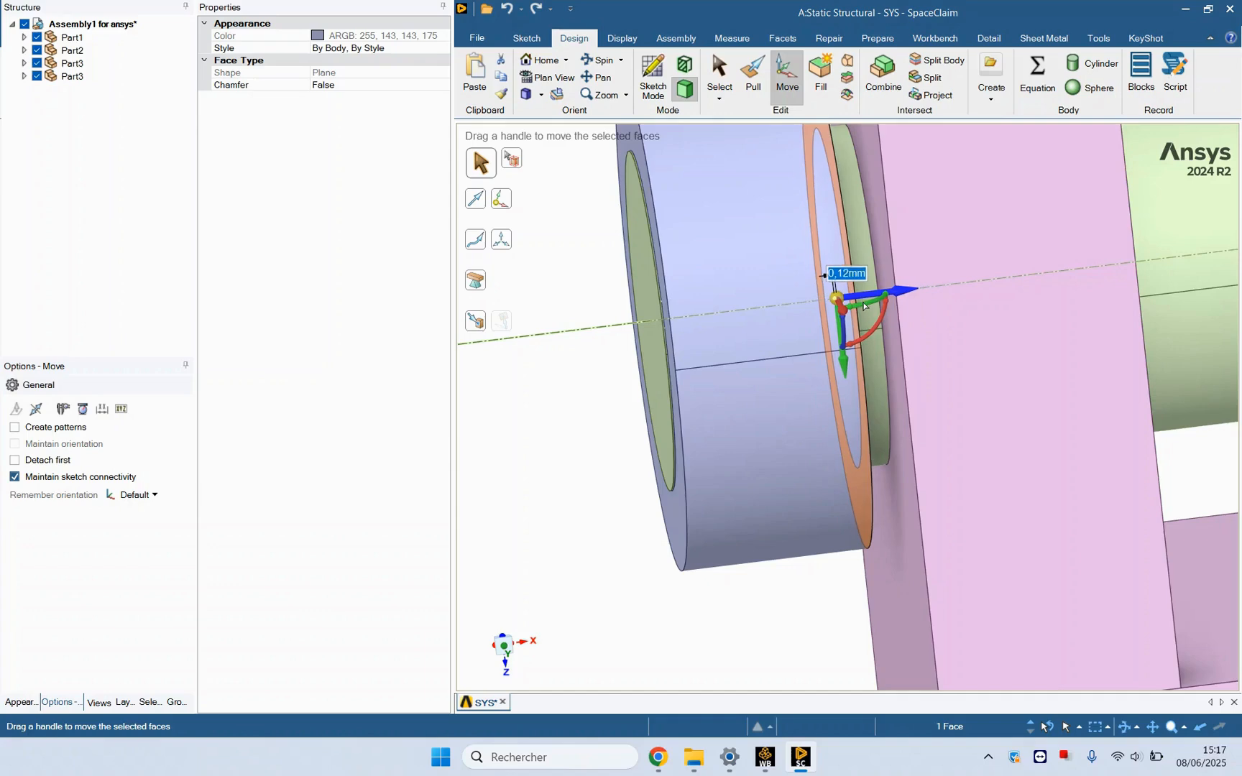
- Move the collar's selected inner face up to the adjacent outer side face of the frame and clear the selection
click(478, 324)
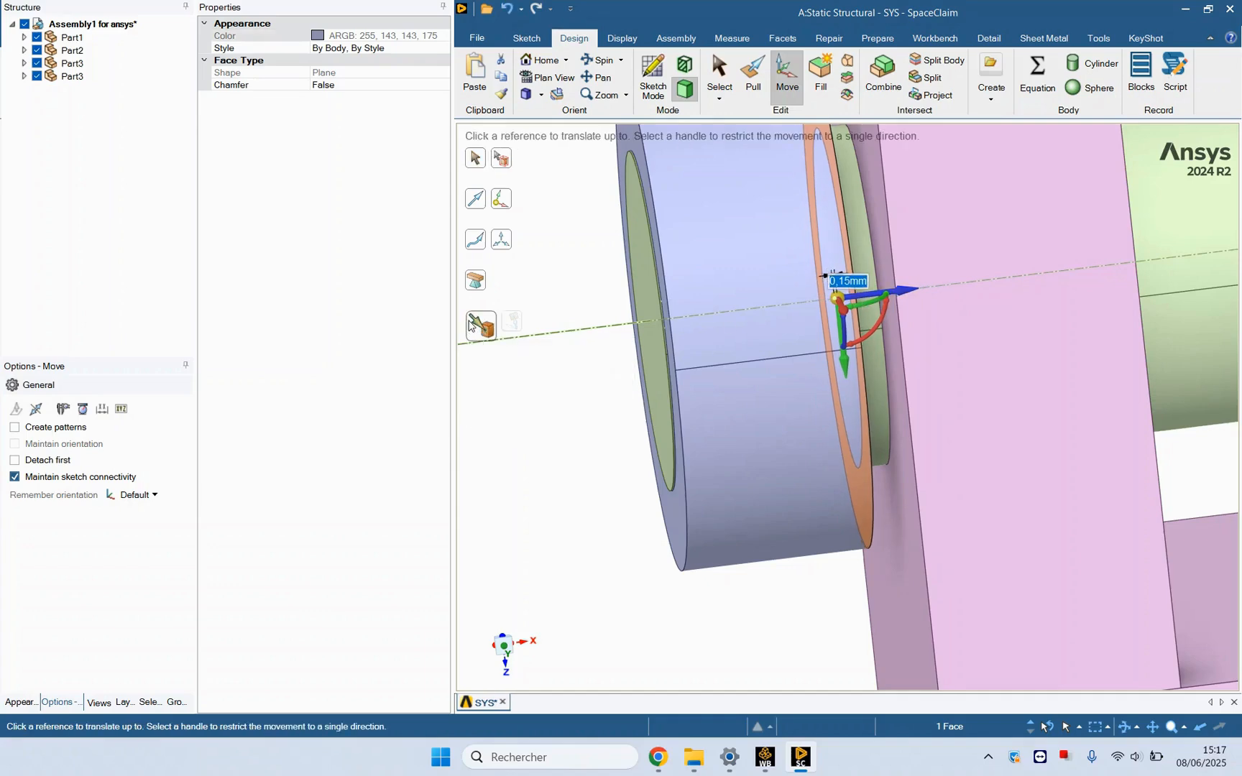
scroll(611, 388, down, 4)
middle_drag(695, 385, 756, 359)
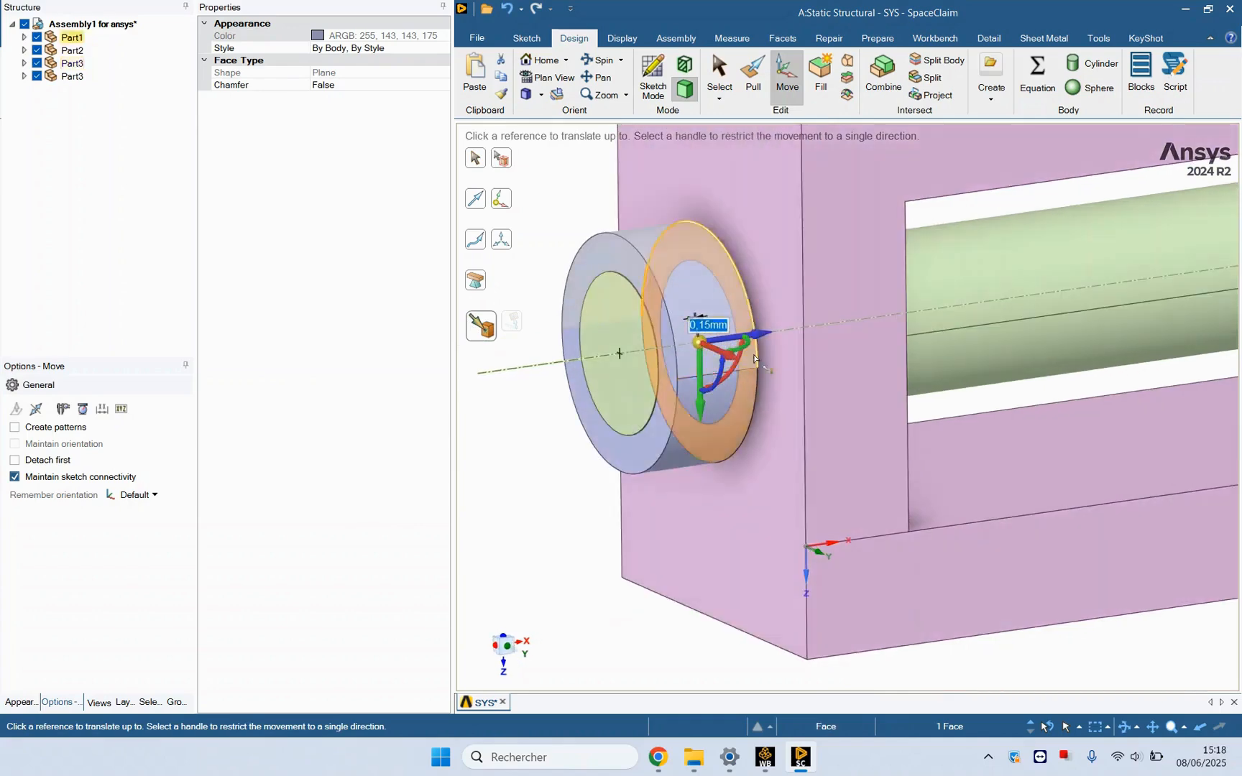
click(764, 243)
middle_drag(626, 362, 734, 349)
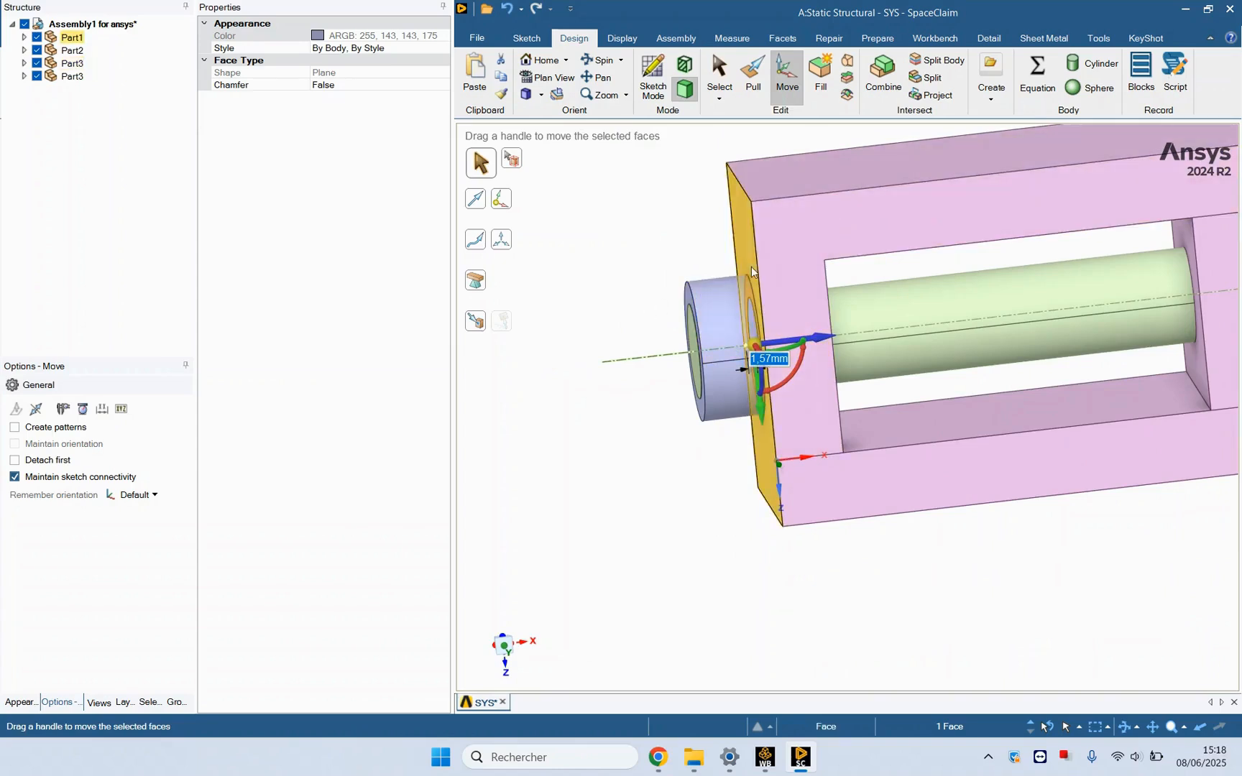
click(633, 259)
- Move the shaft's end face up to the outer annular face of the collar farthest from the origin and clear the selection
scroll(670, 385, down, 4)
middle_drag(891, 357, 834, 356)
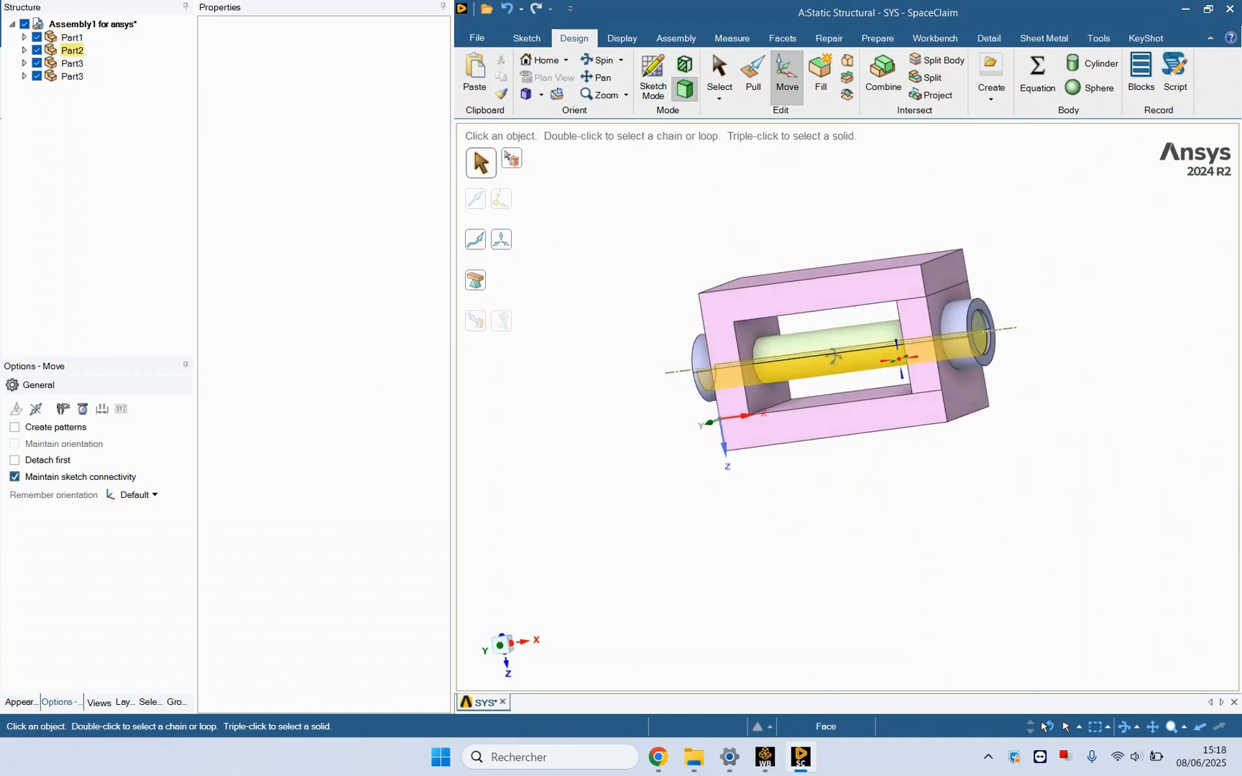
scroll(954, 333, up, 4)
middle_drag(955, 334, 914, 363)
scroll(904, 363, down, 3)
scroll(975, 350, up, 3)
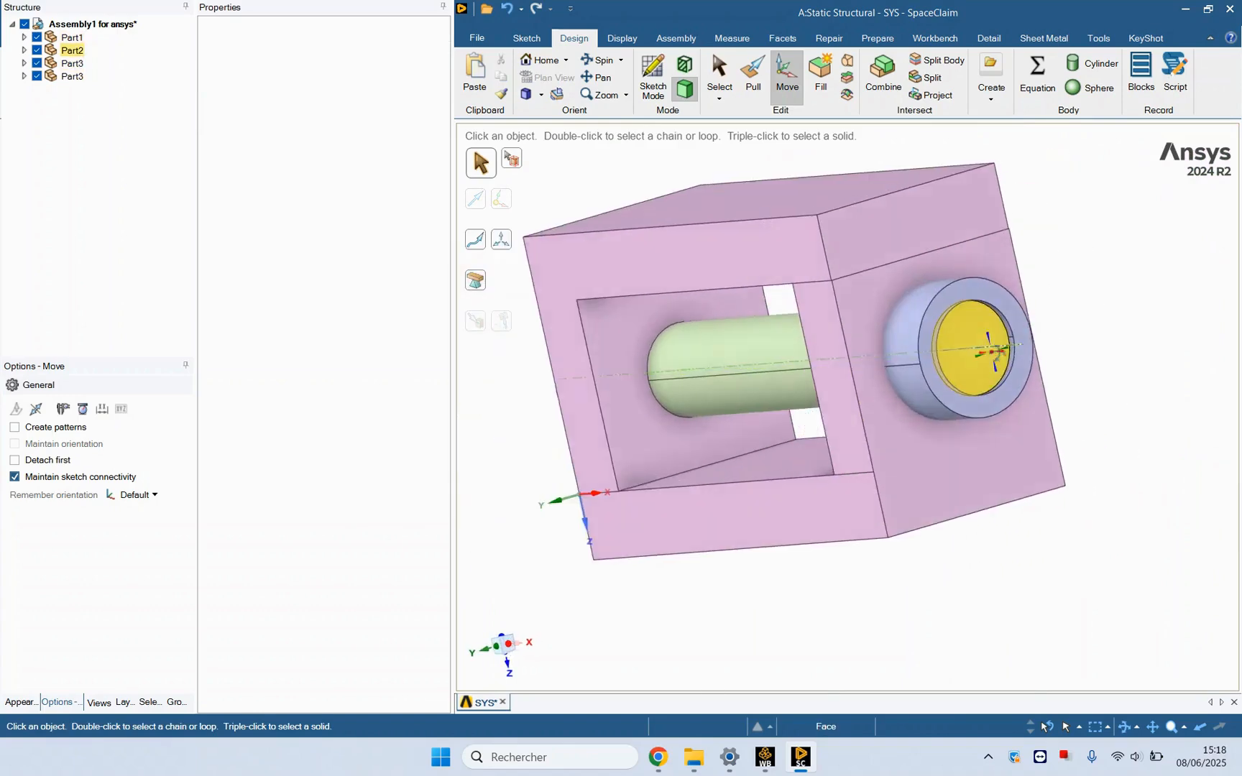
middle_drag(989, 349, 1004, 328)
scroll(1003, 328, up, 2)
scroll(960, 321, down, 3)
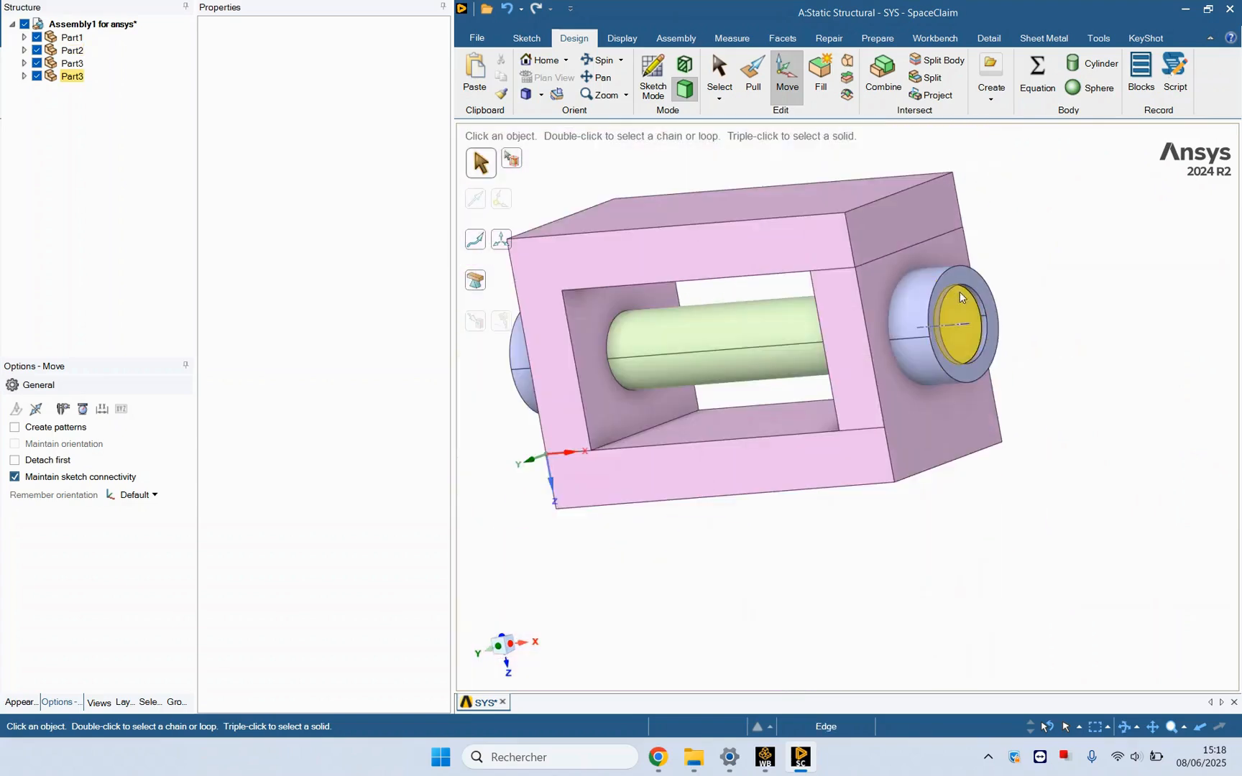
click(959, 309)
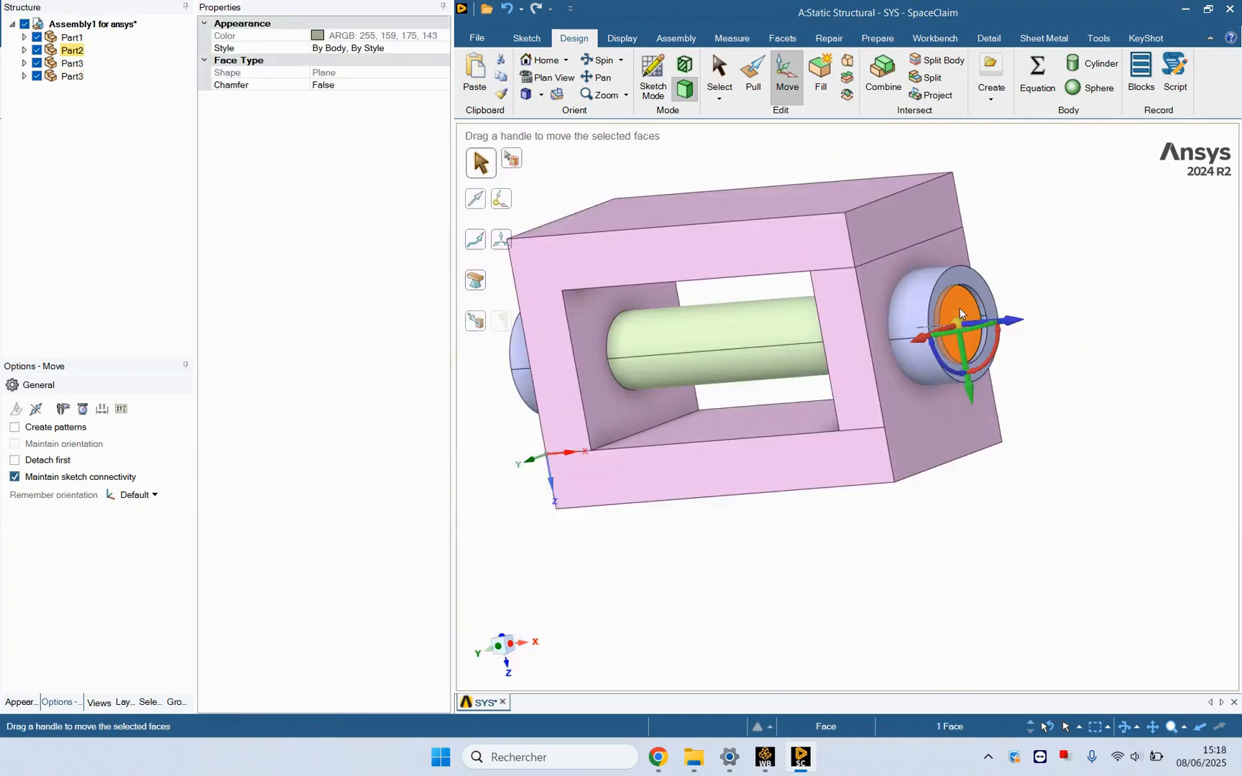
click(475, 321)
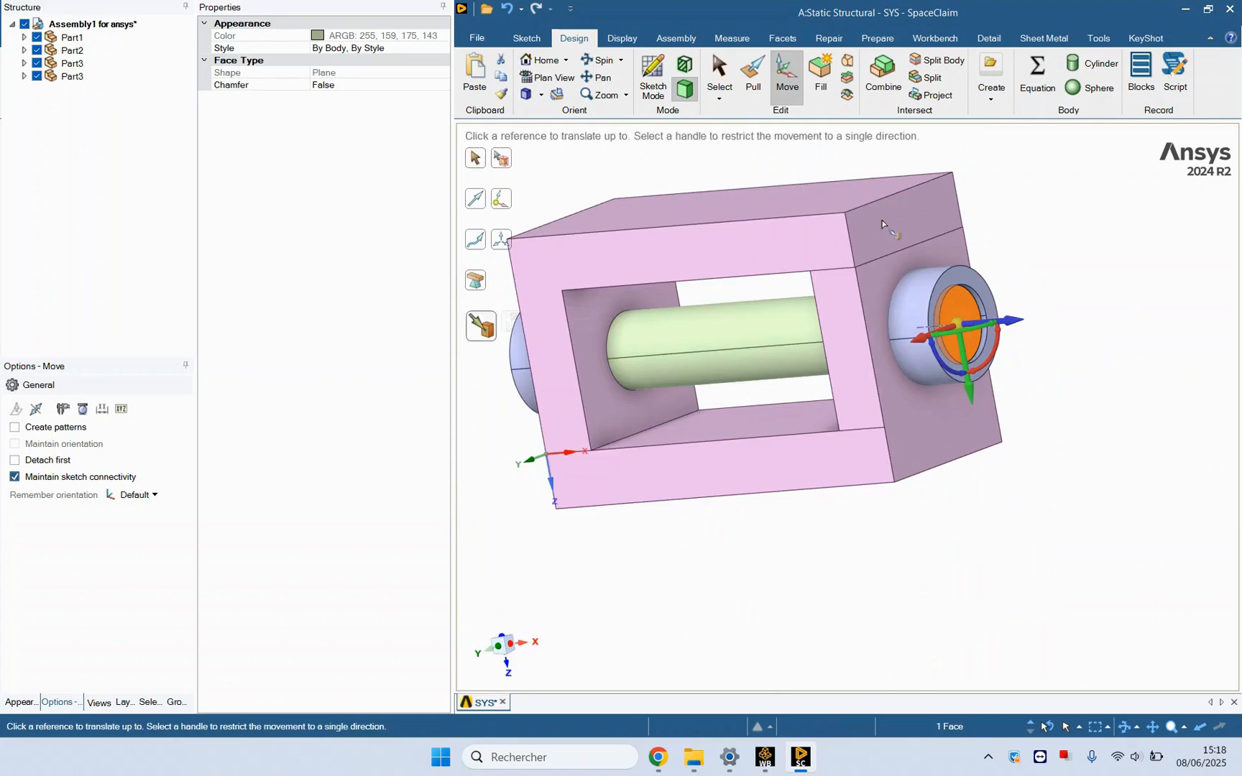
scroll(974, 307, up, 3)
click(964, 311)
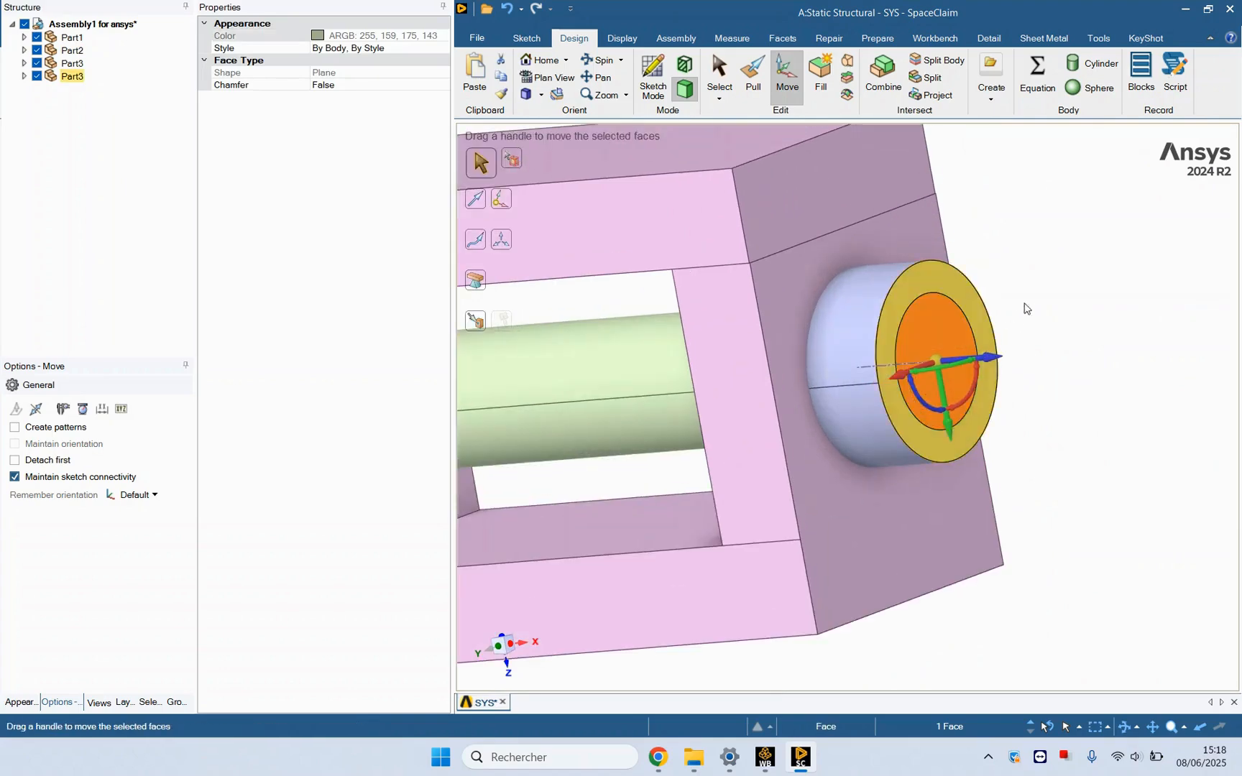
click(1003, 336)
scroll(1063, 338, down, 4)
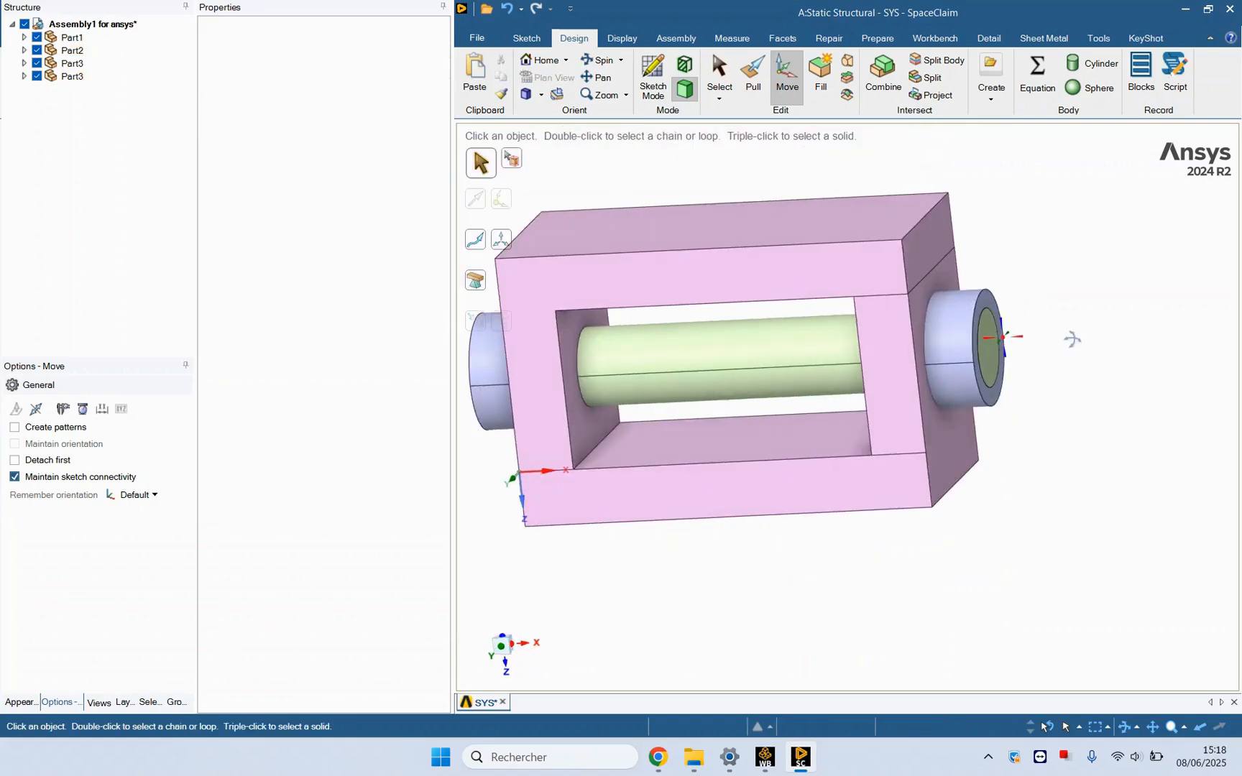
scroll(1135, 335, down, 3)
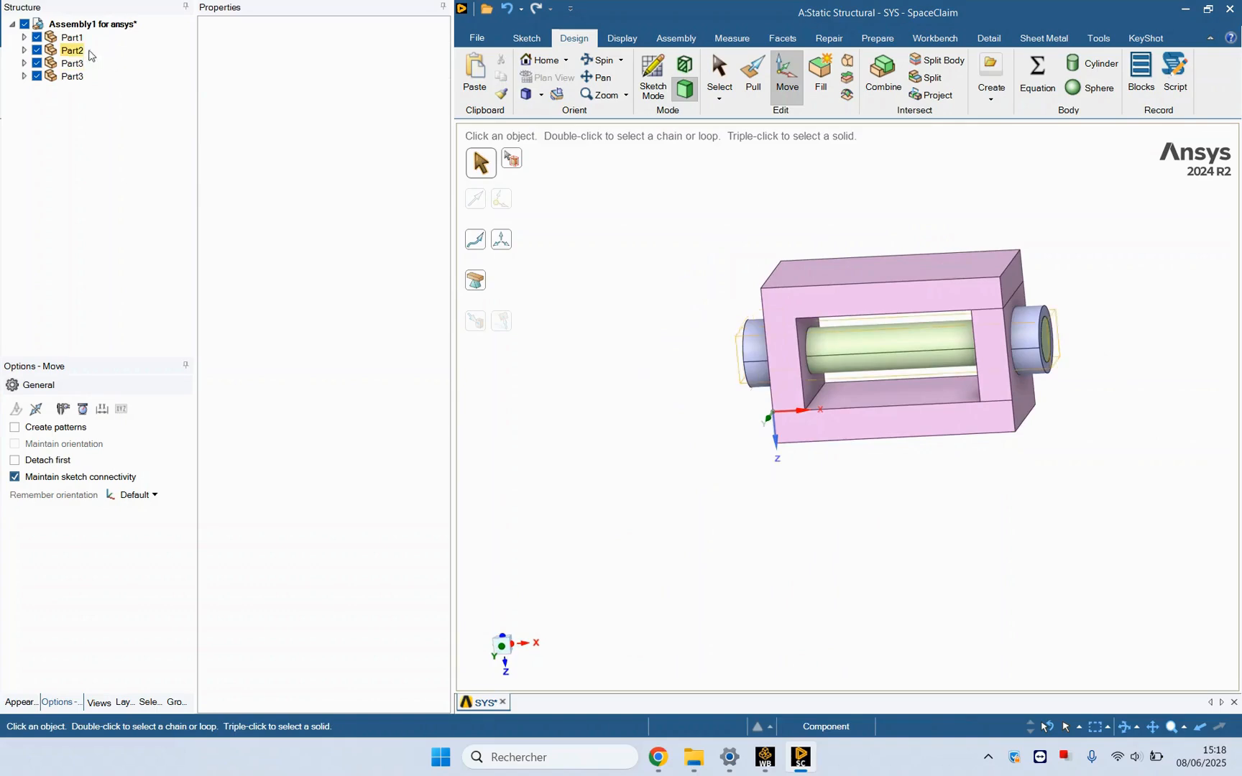
- Activate the Select tool and rename the Part1 component as plate
right_click(73, 38)
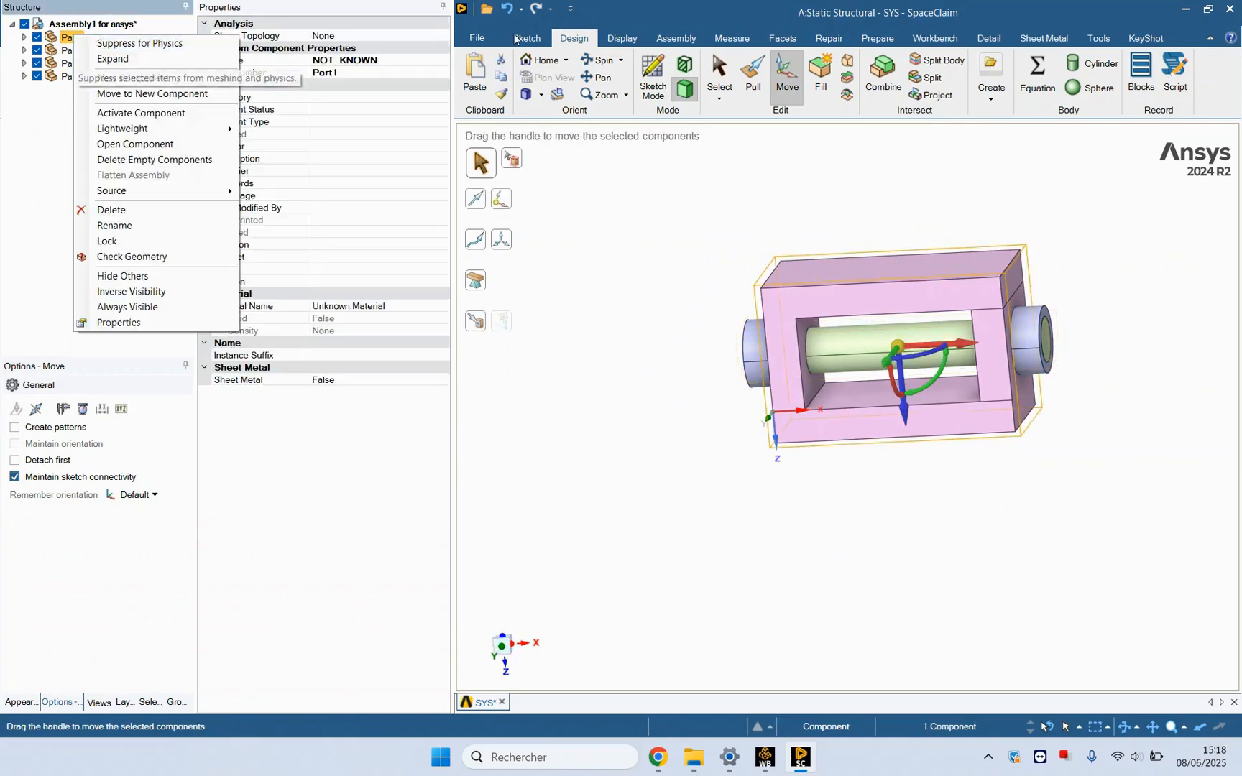
click(718, 70)
click(718, 69)
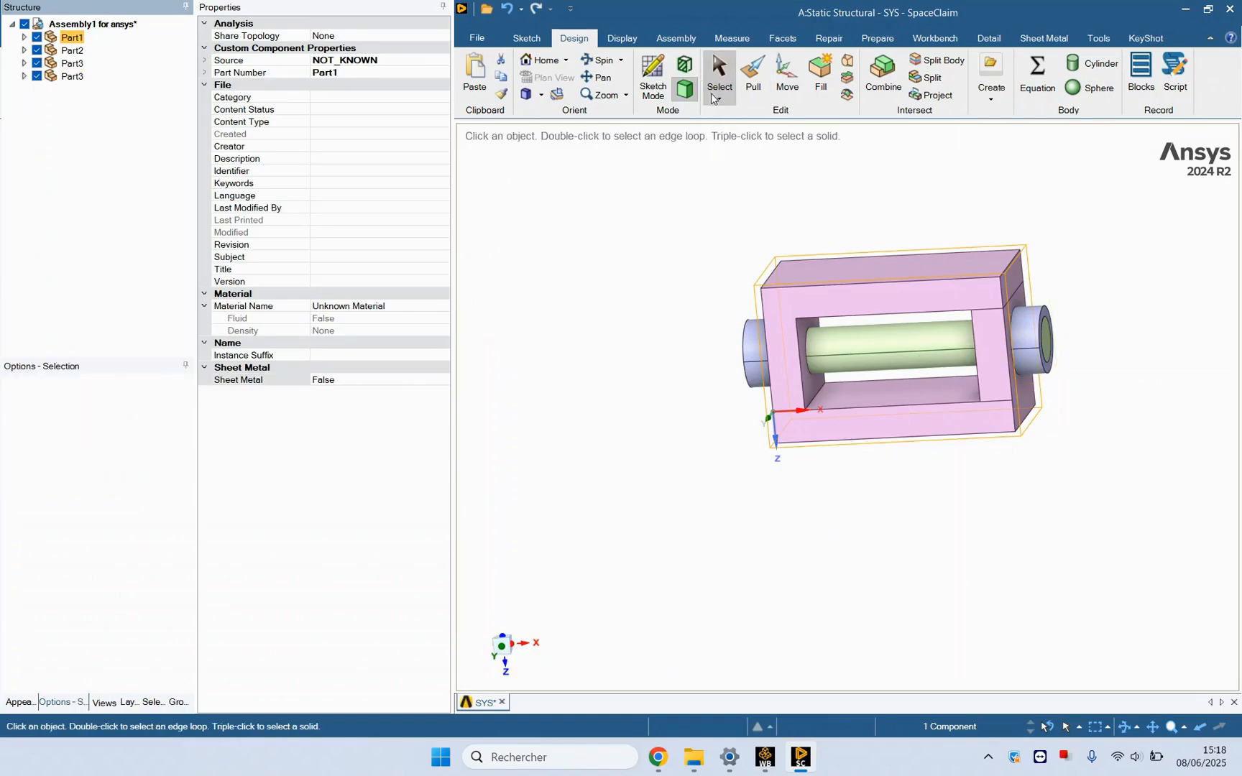
right_click(78, 39)
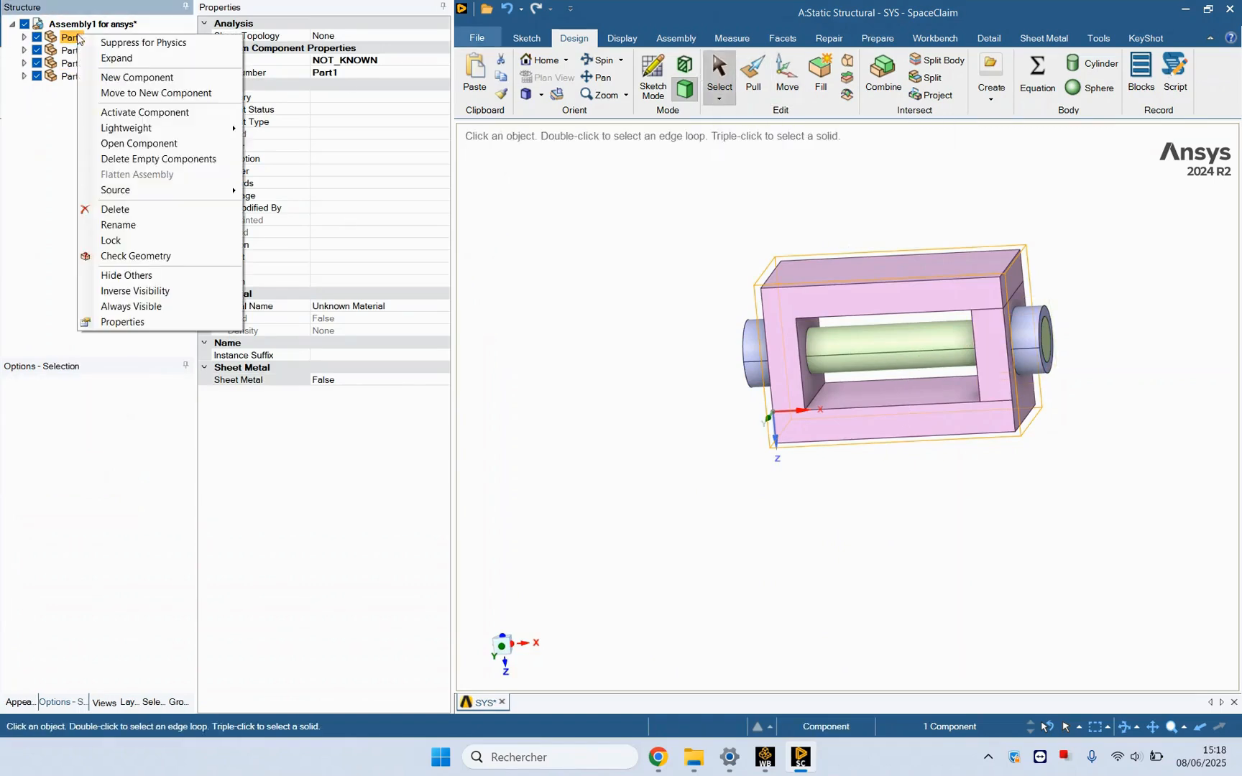
click(137, 228)
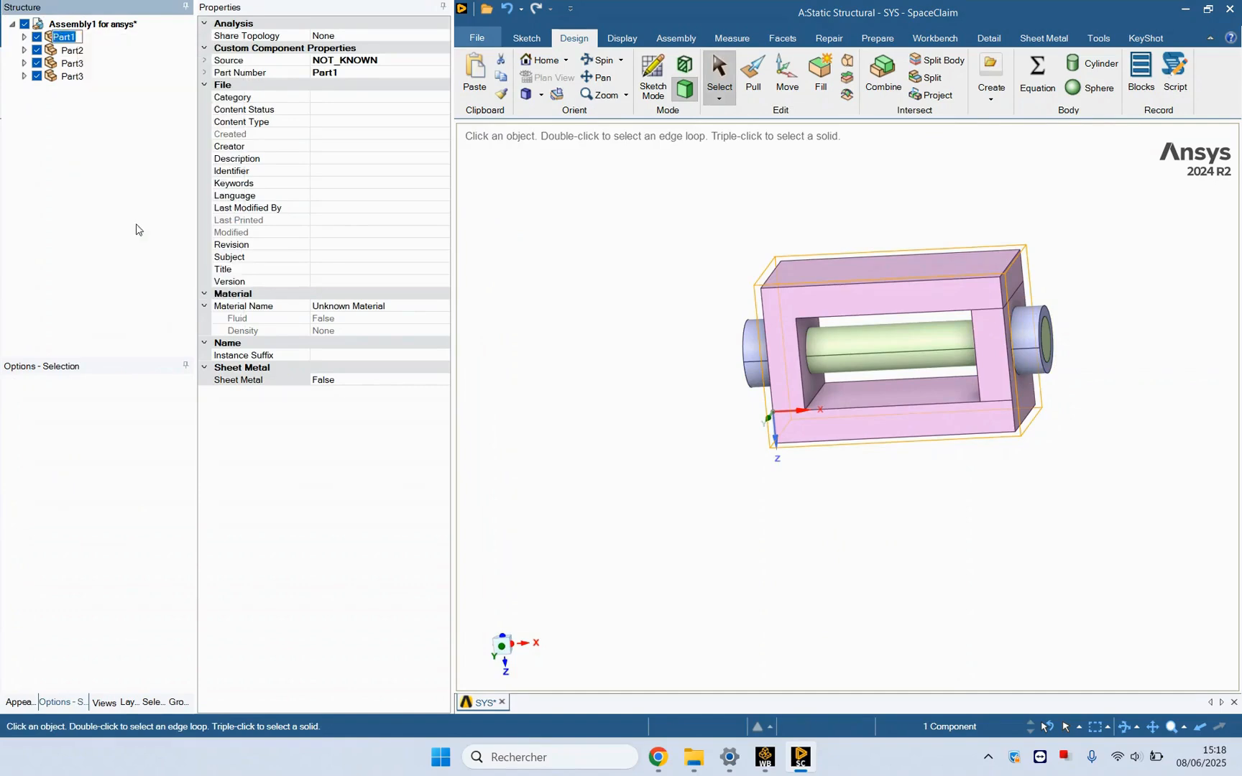
text(plate)
key(Return)
- Rename the Part2 component as bolt
right_click(70, 50)
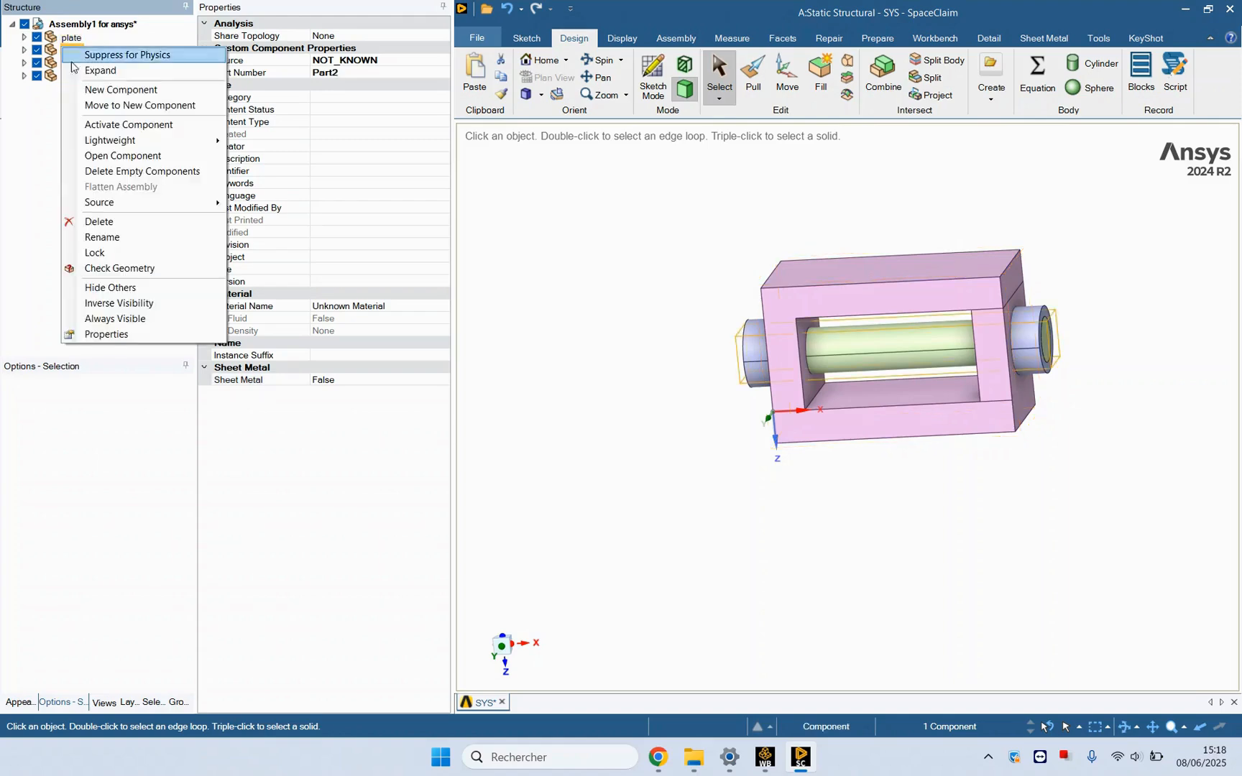
click(114, 237)
text(bolt)
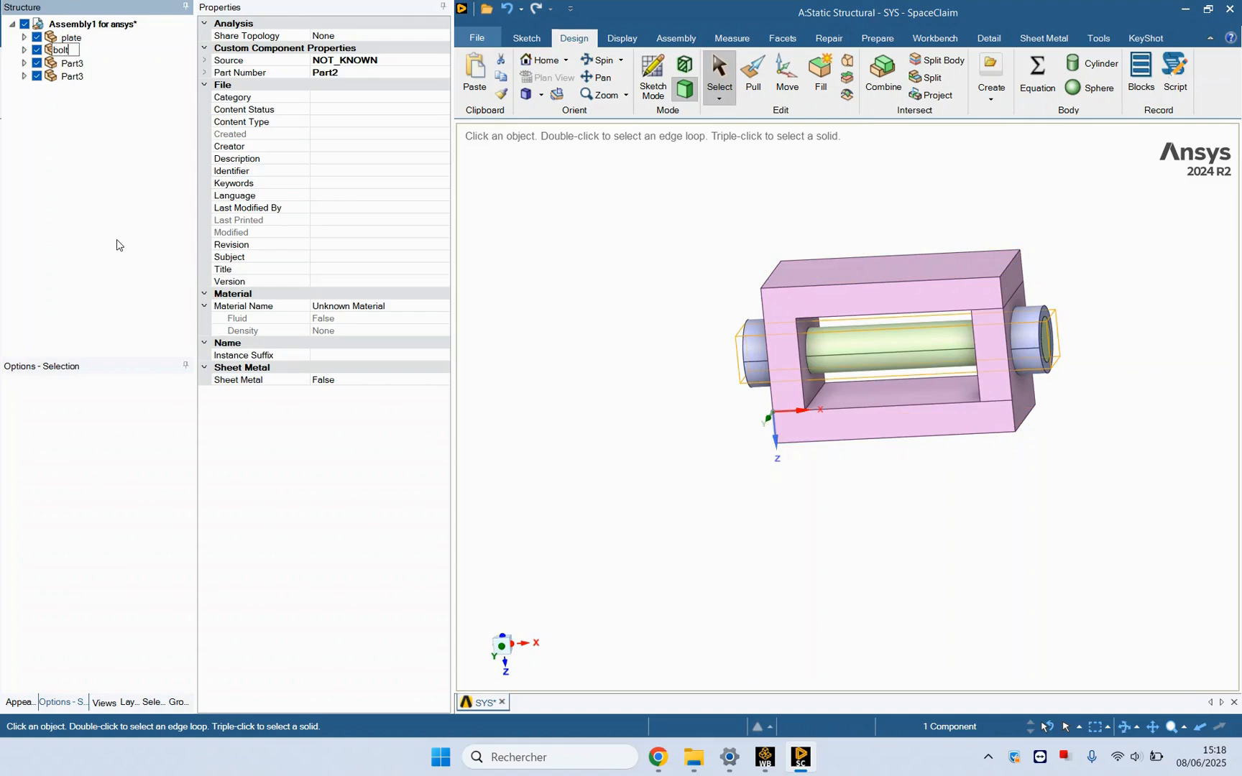
key(Return)
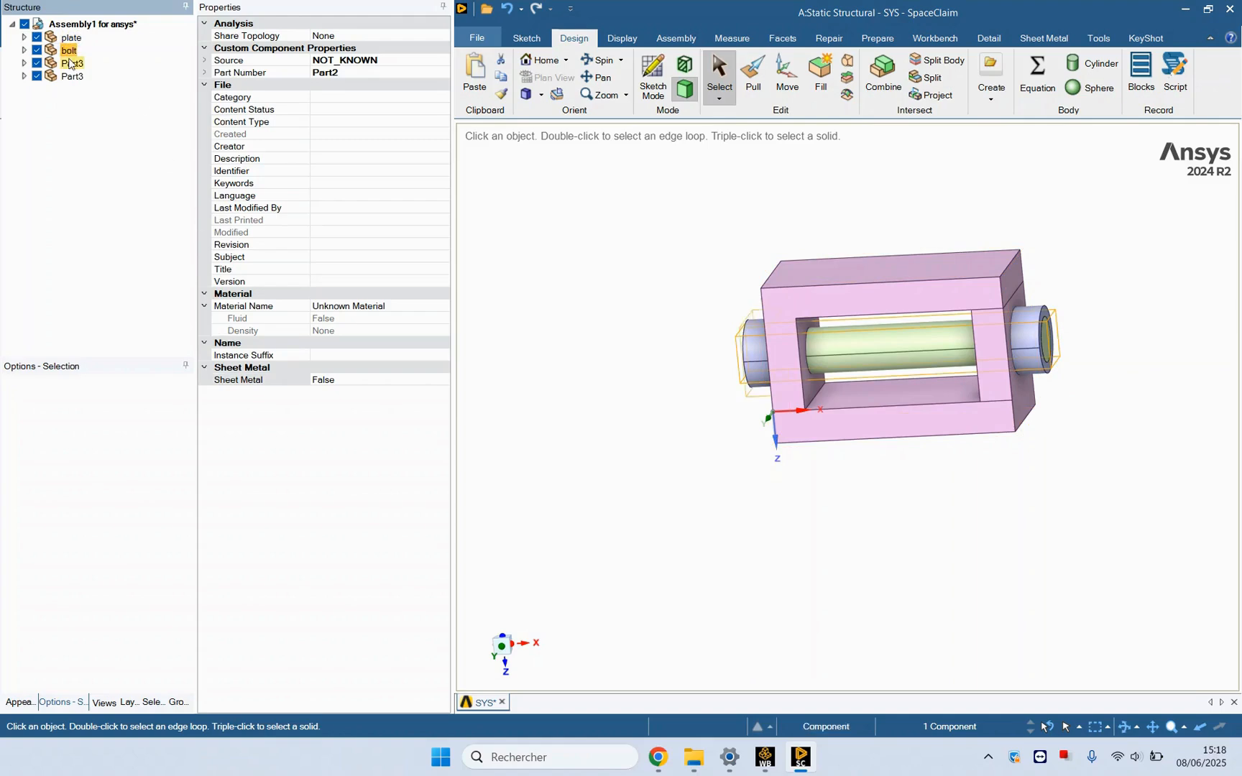
- Rename the first Part3 component as nut
click(69, 64)
right_click(70, 64)
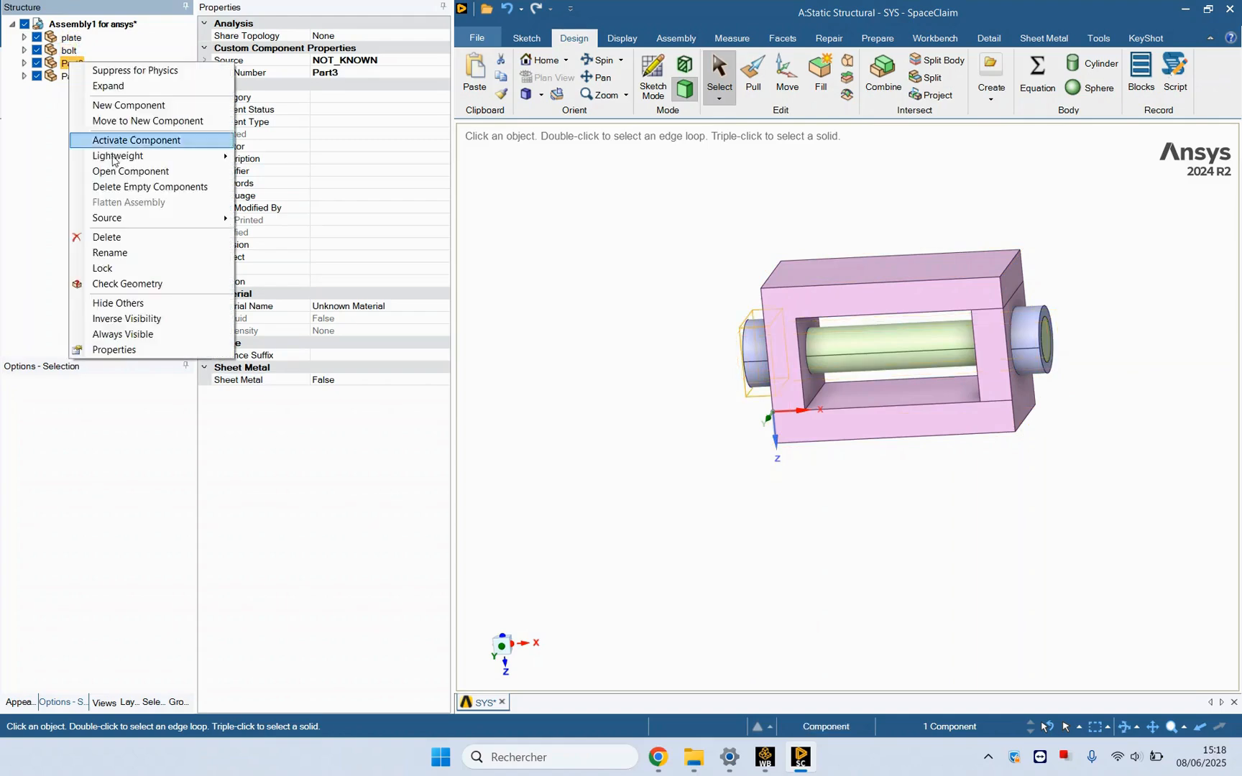
click(122, 252)
text(nu)
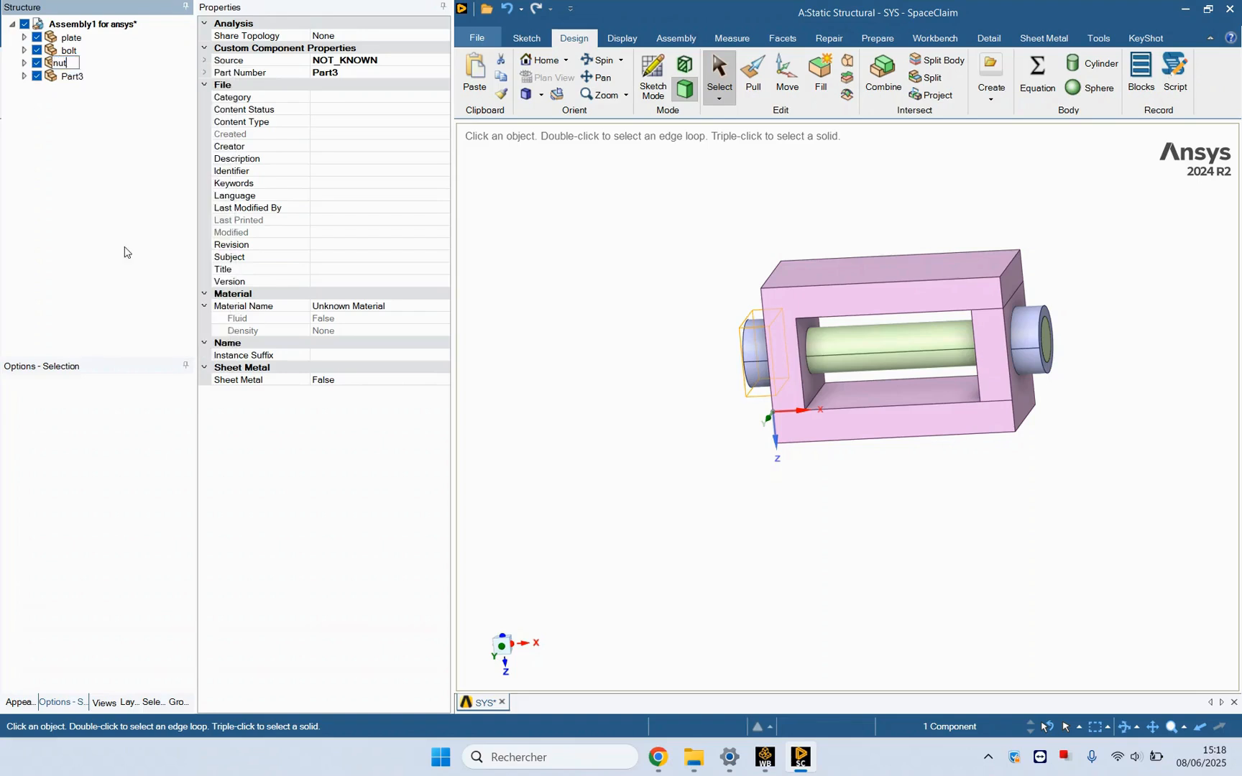
text(t)
key(Return)
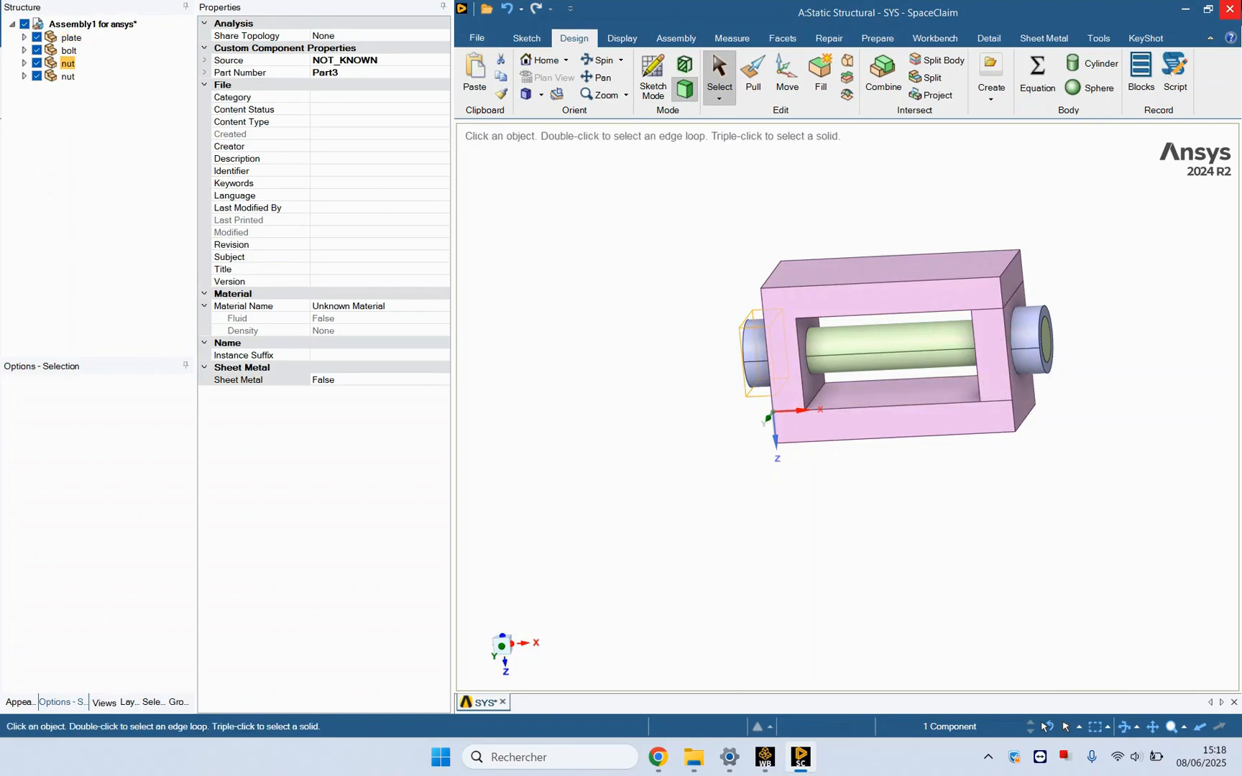
- Close SpaceClaim, open the Static Structural system's Model in Mechanical and fit the assembly in the view
click(1239, 5)
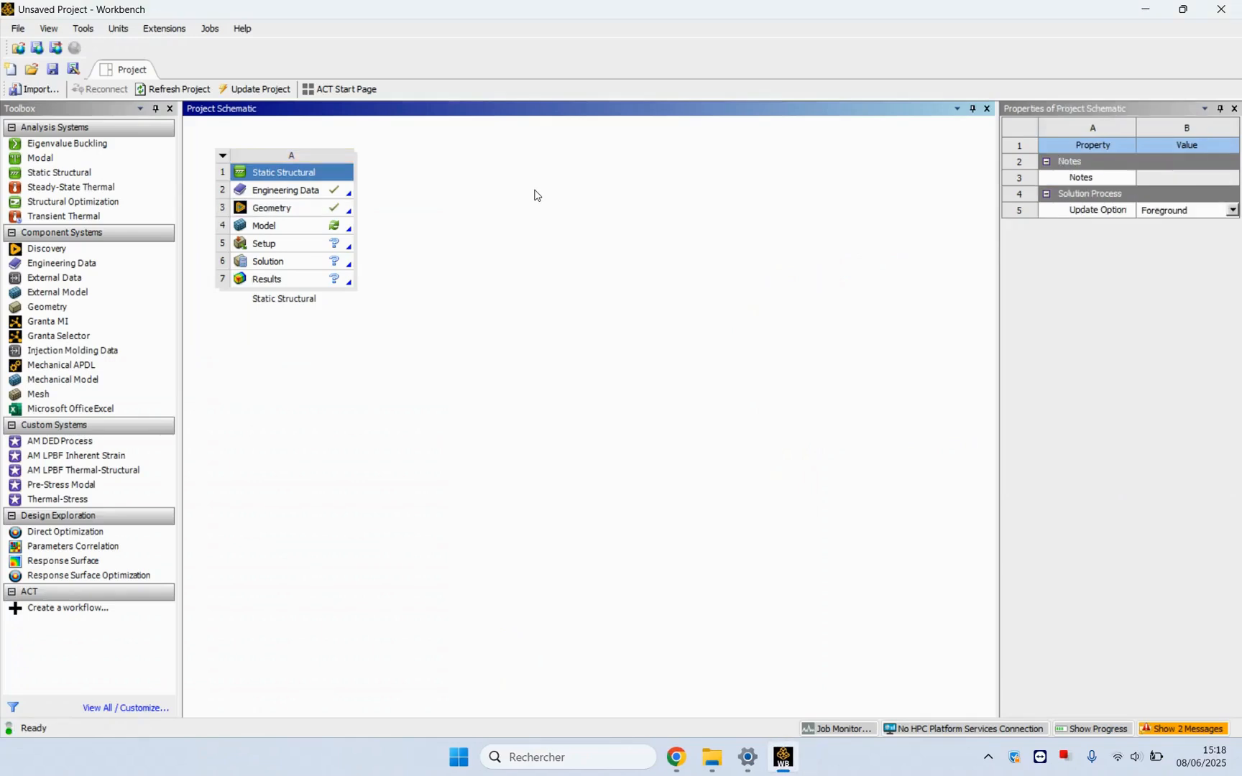
double_click(272, 226)
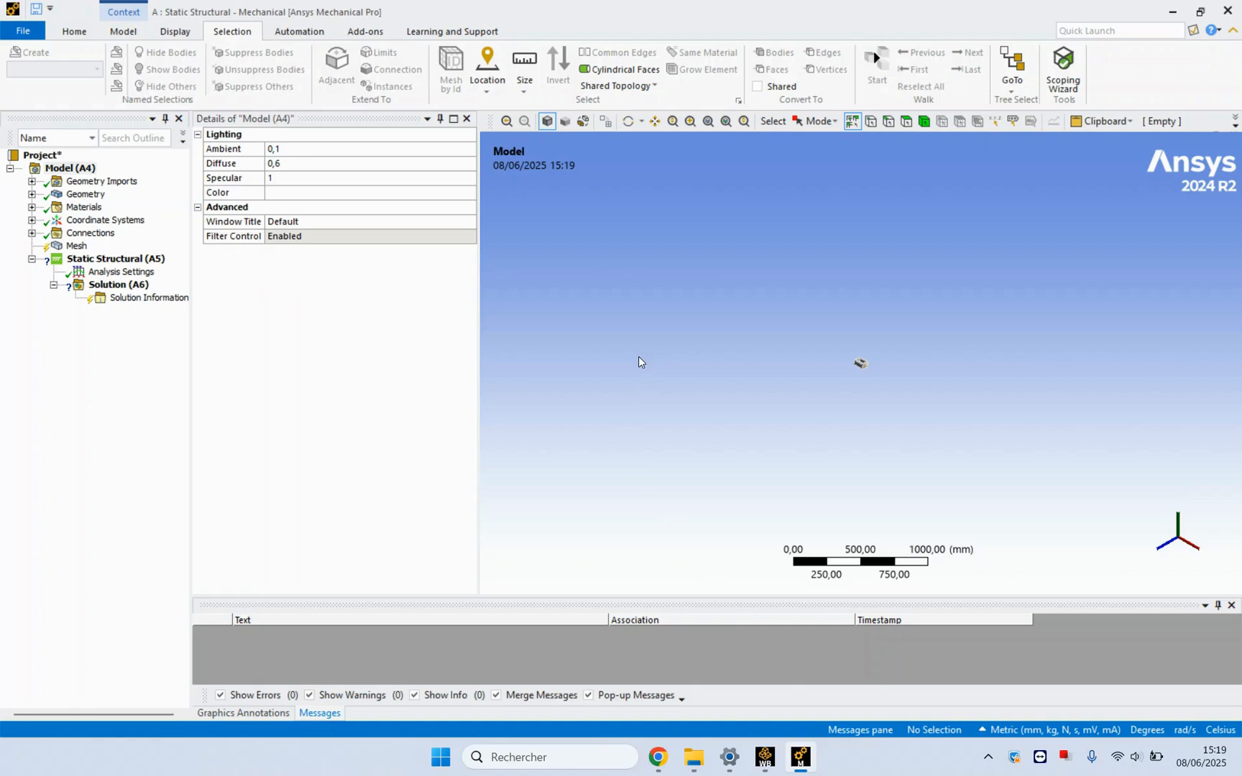
right_click(580, 256)
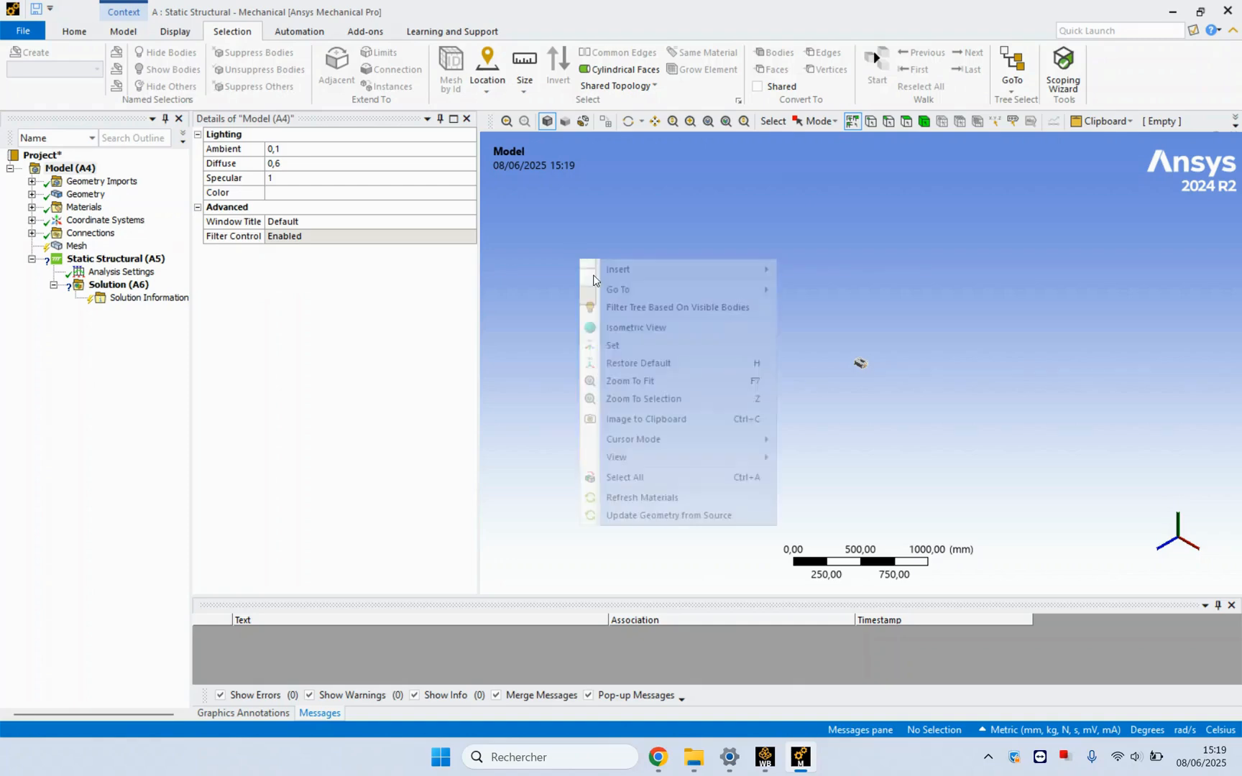
click(640, 385)
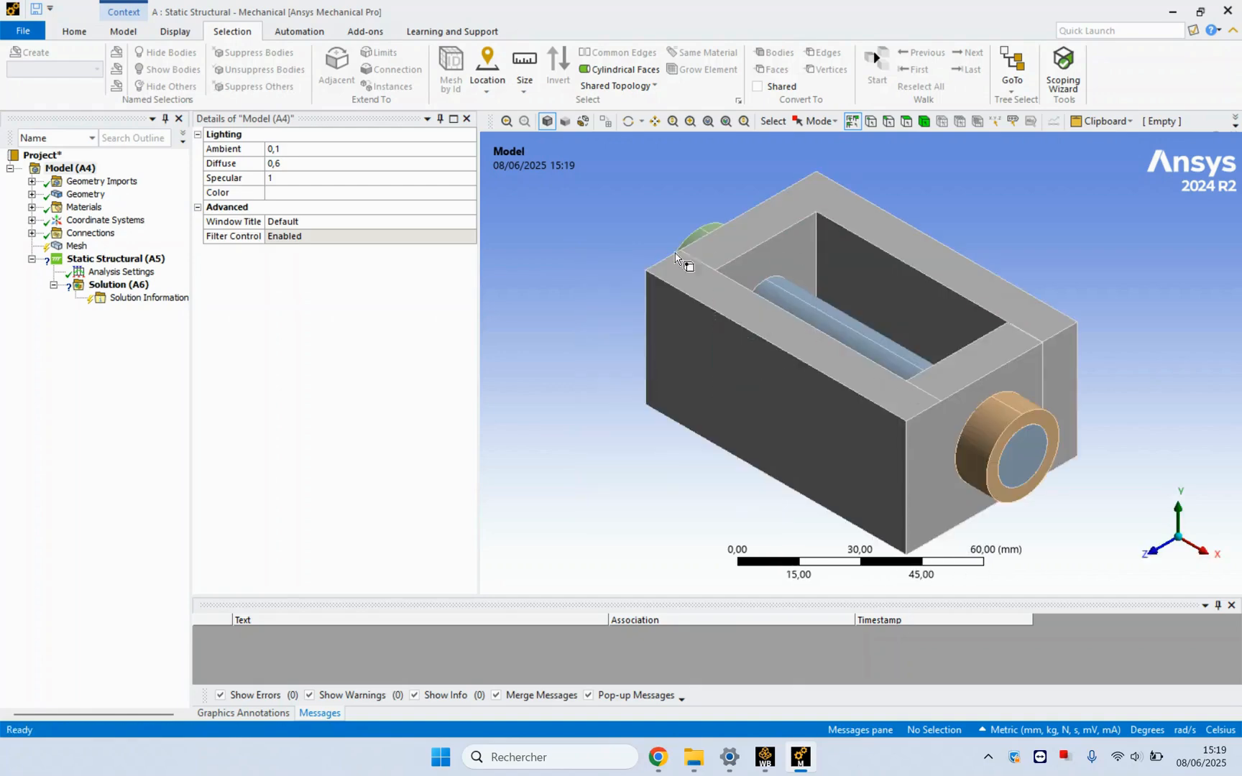
scroll(790, 309, down, 2)
middle_drag(798, 318, 1032, 345)
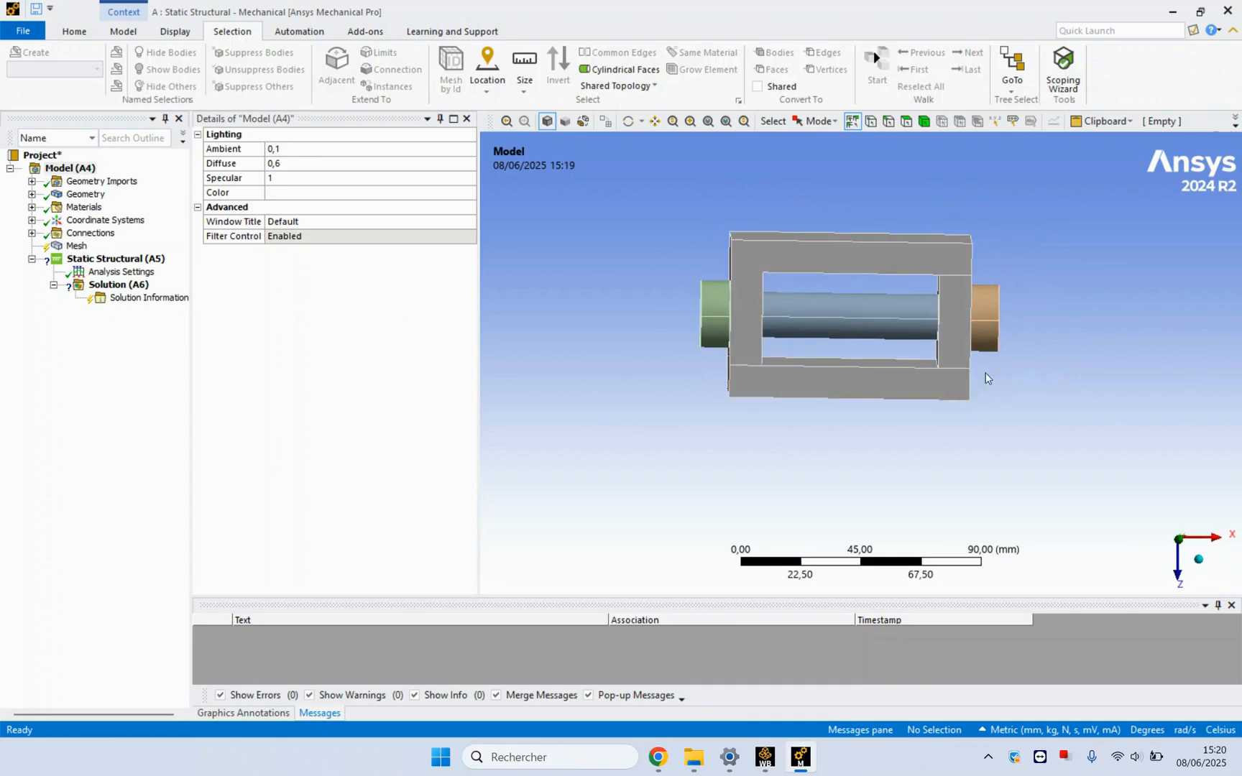
- Switch to body selection, pick the plate, both nuts and the bolt in turn, and check the body names listed under Geometry
click(855, 260)
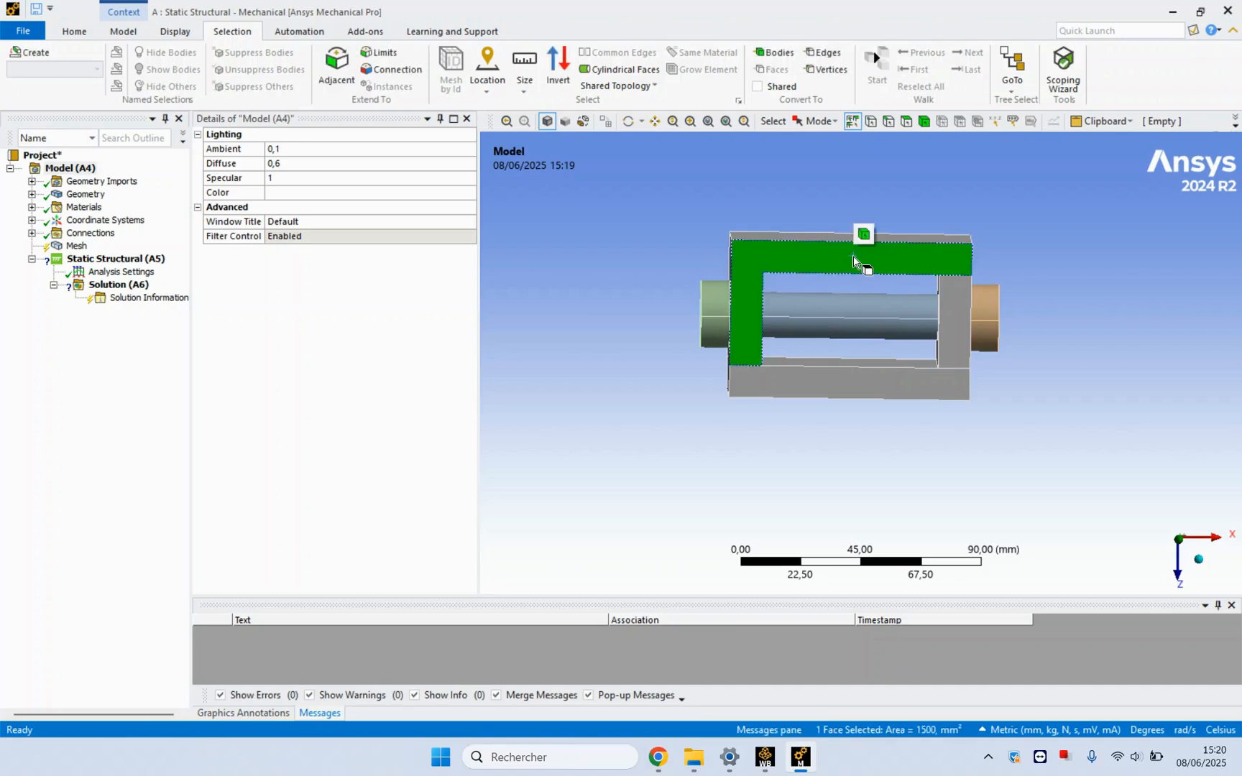
click(923, 121)
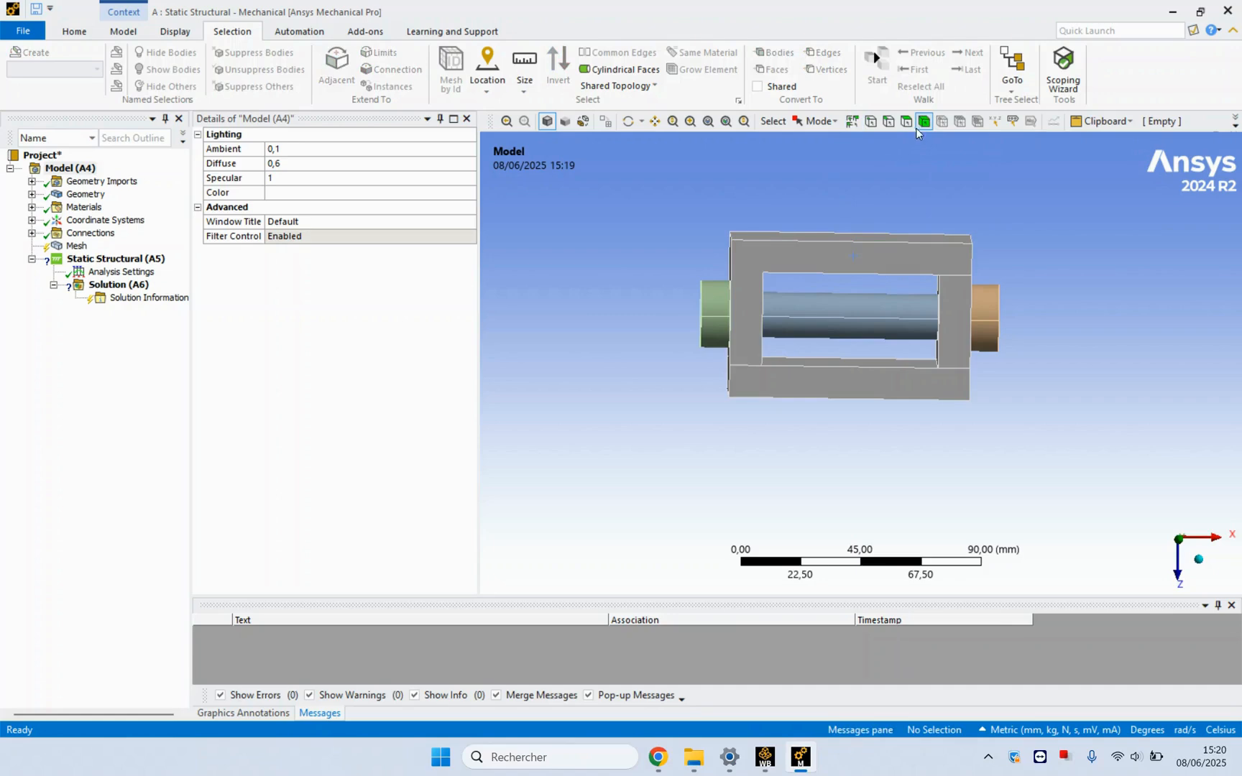
click(854, 268)
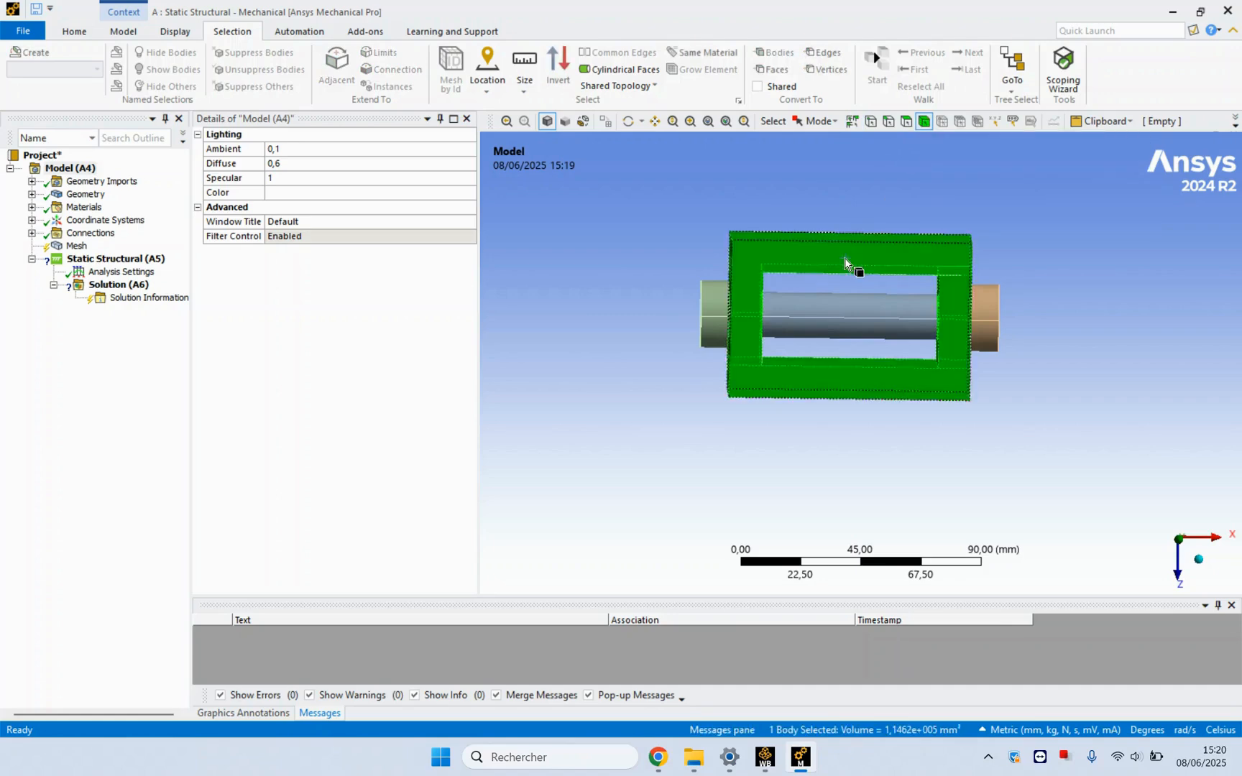
middle_drag(795, 324, 737, 320)
click(723, 336)
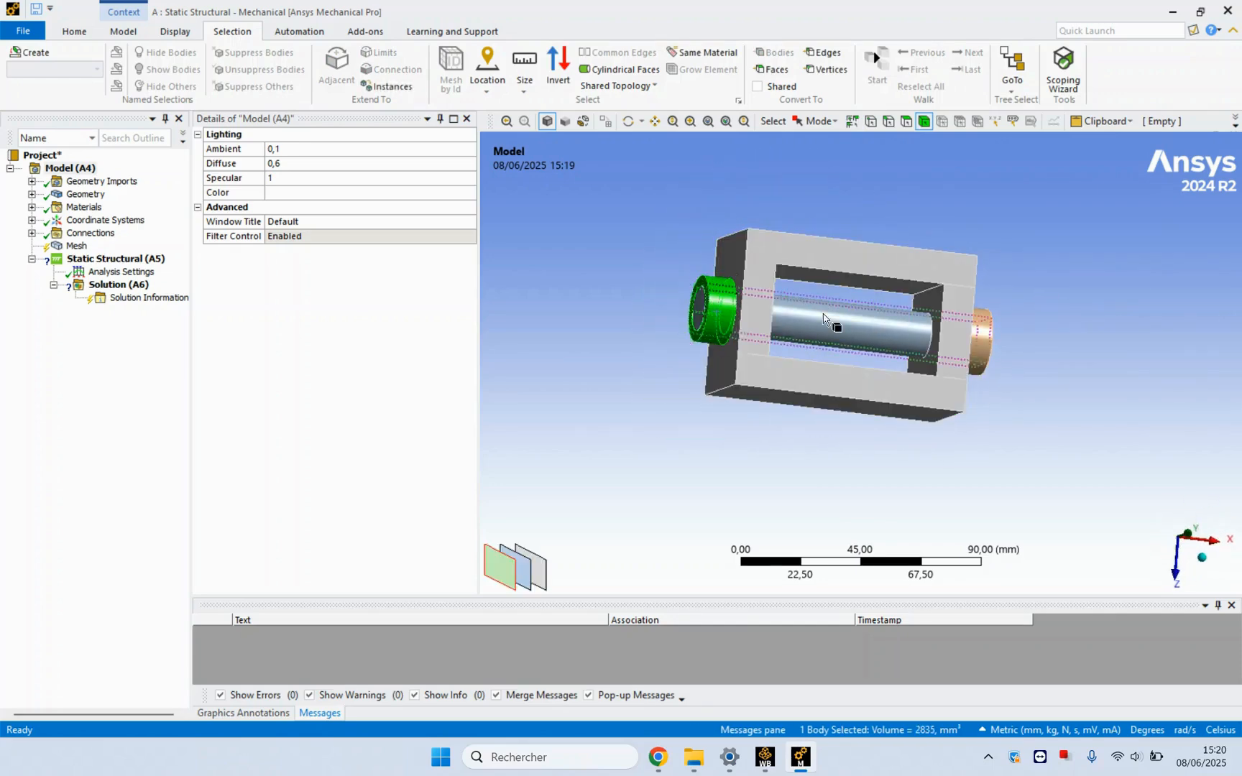
click(834, 324)
click(988, 333)
middle_drag(887, 321, 769, 346)
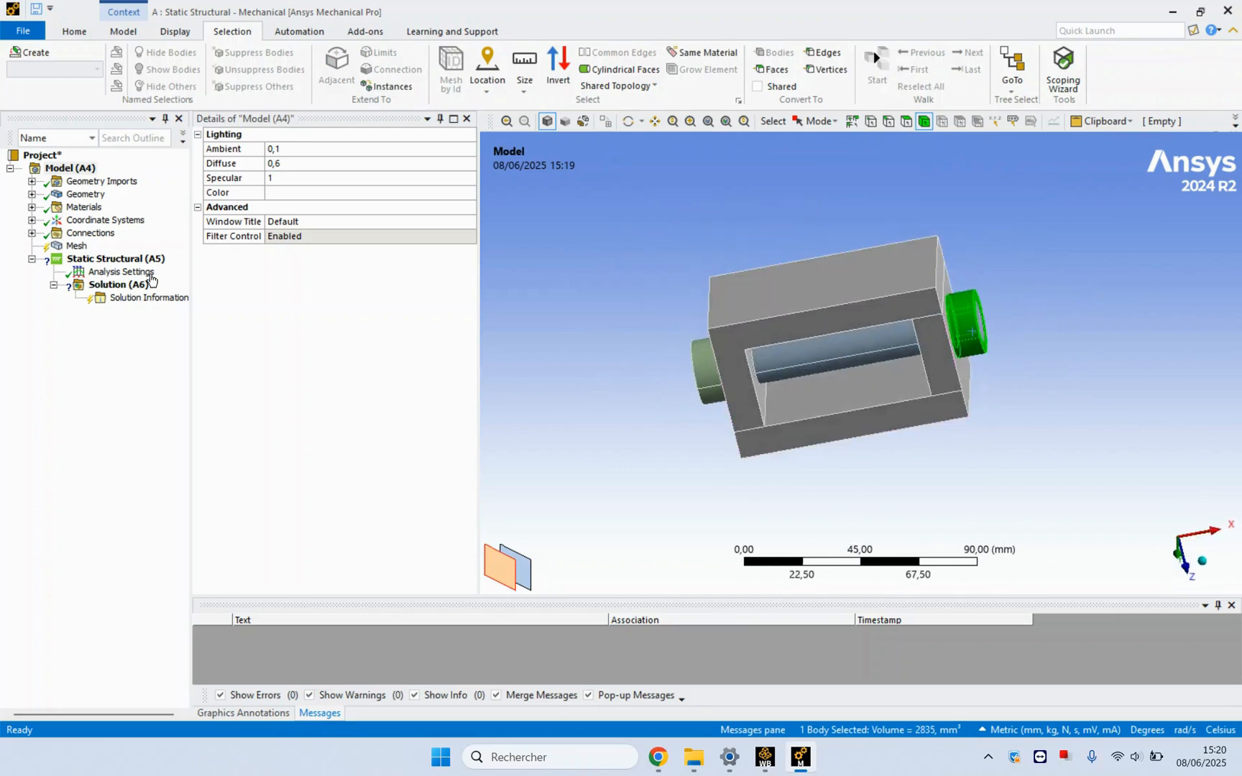
click(32, 194)
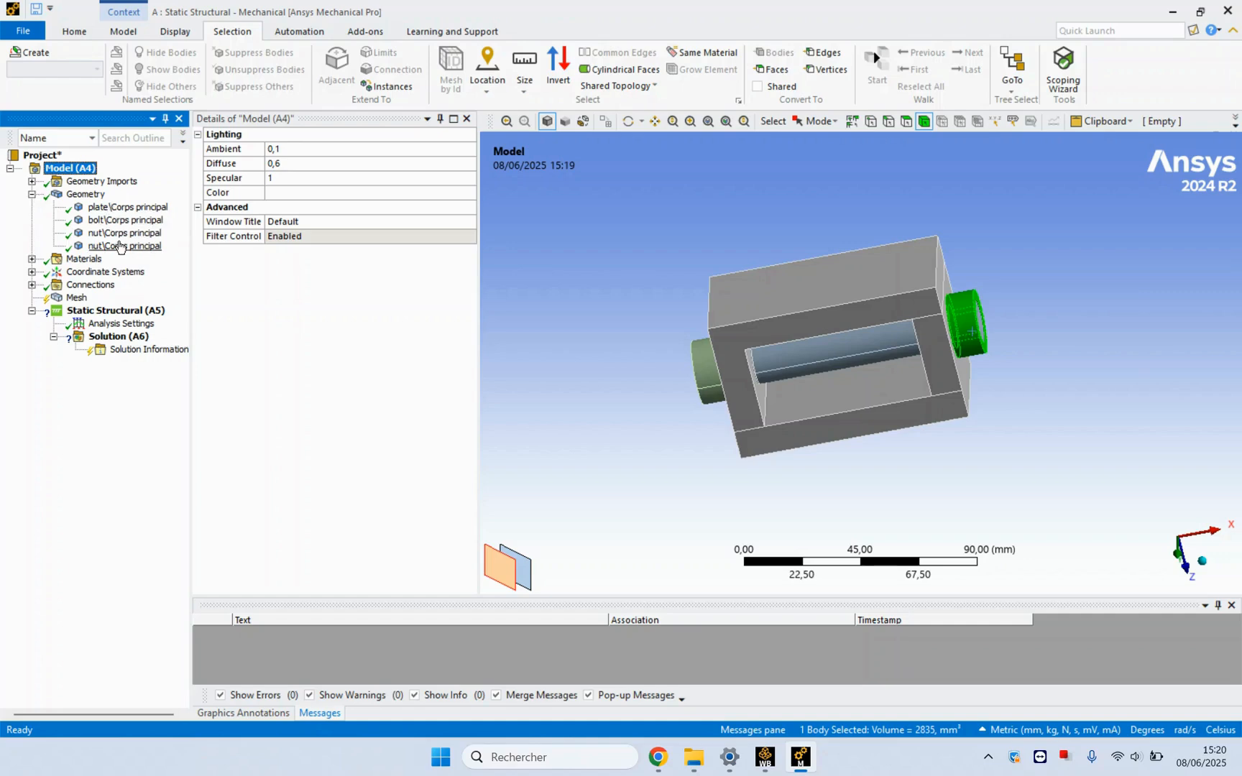
click(32, 195)
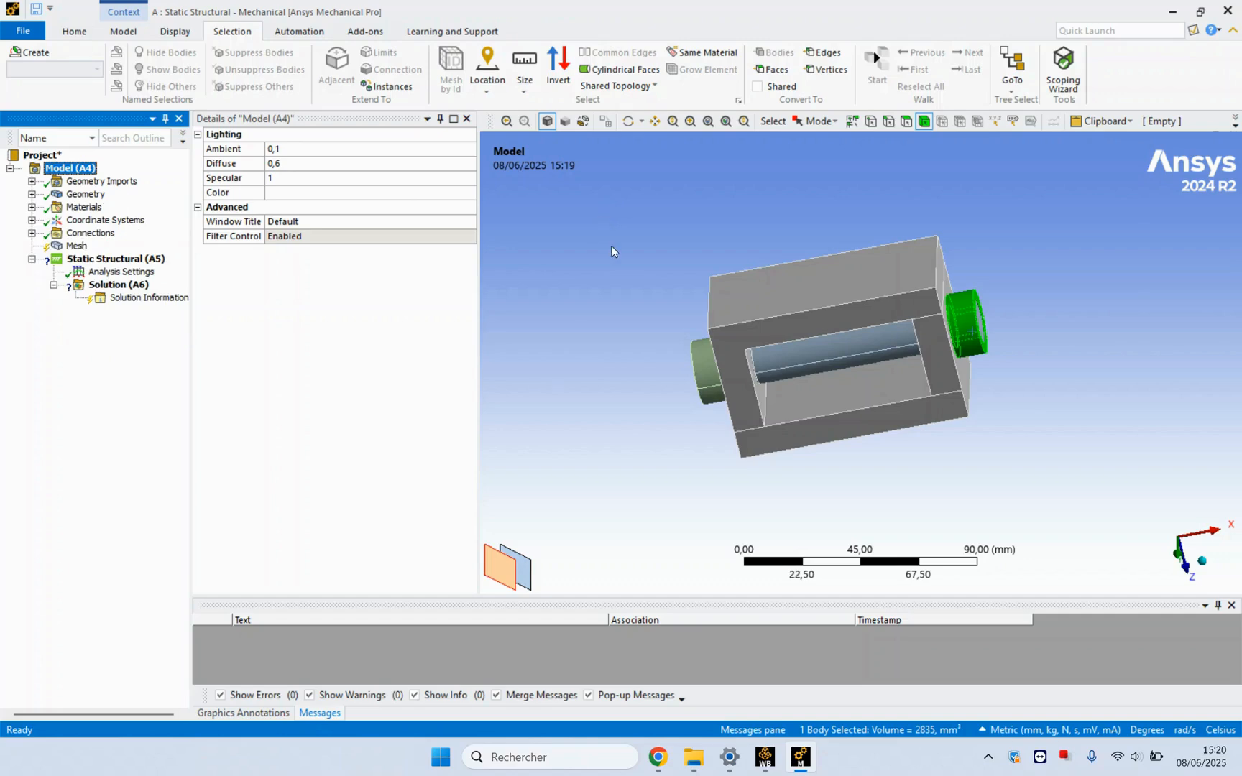
- Expand the Contacts under Connections and review the bodies and settings of all five contact regions
click(31, 234)
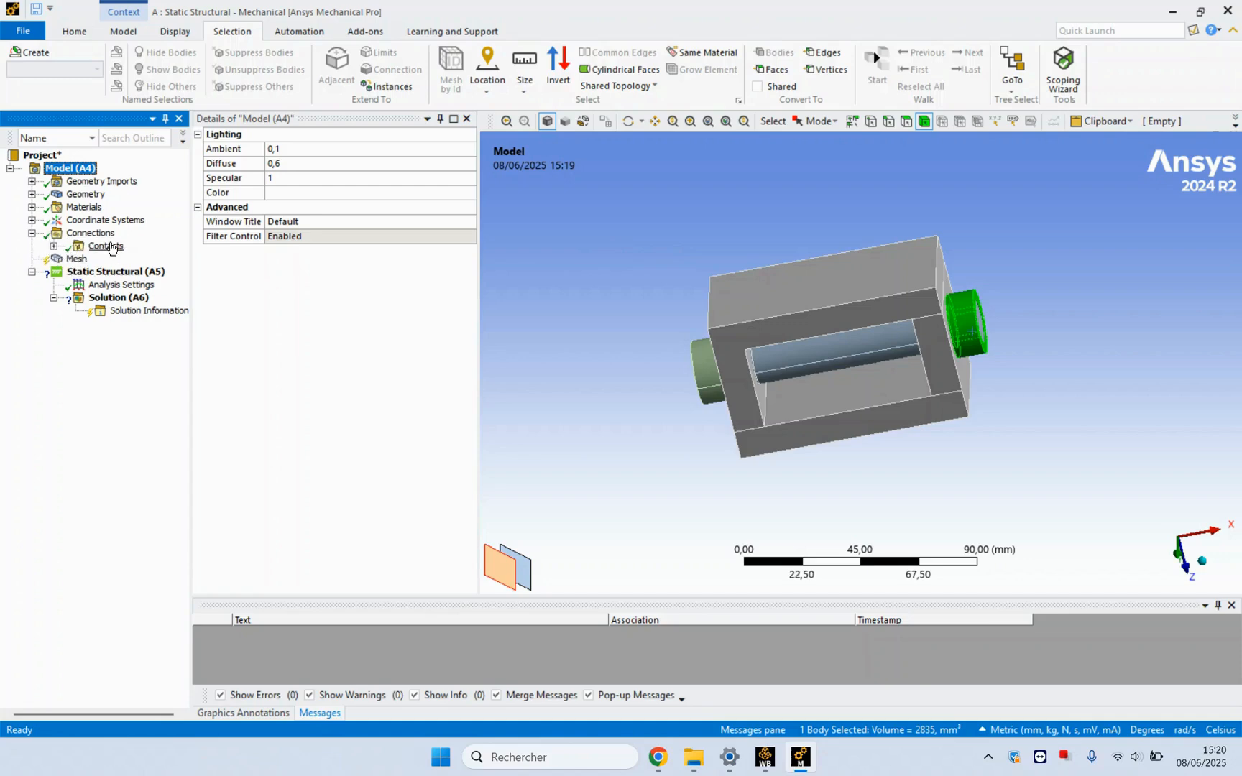
click(54, 246)
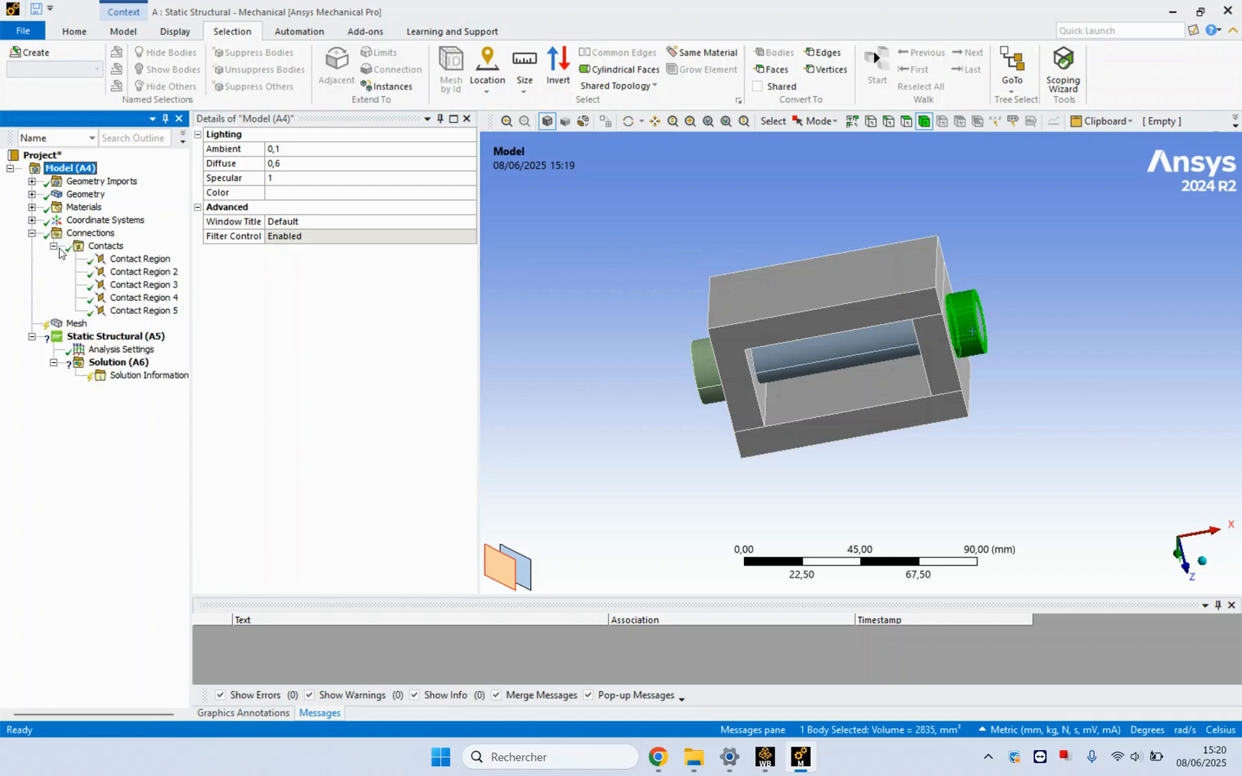
click(100, 260)
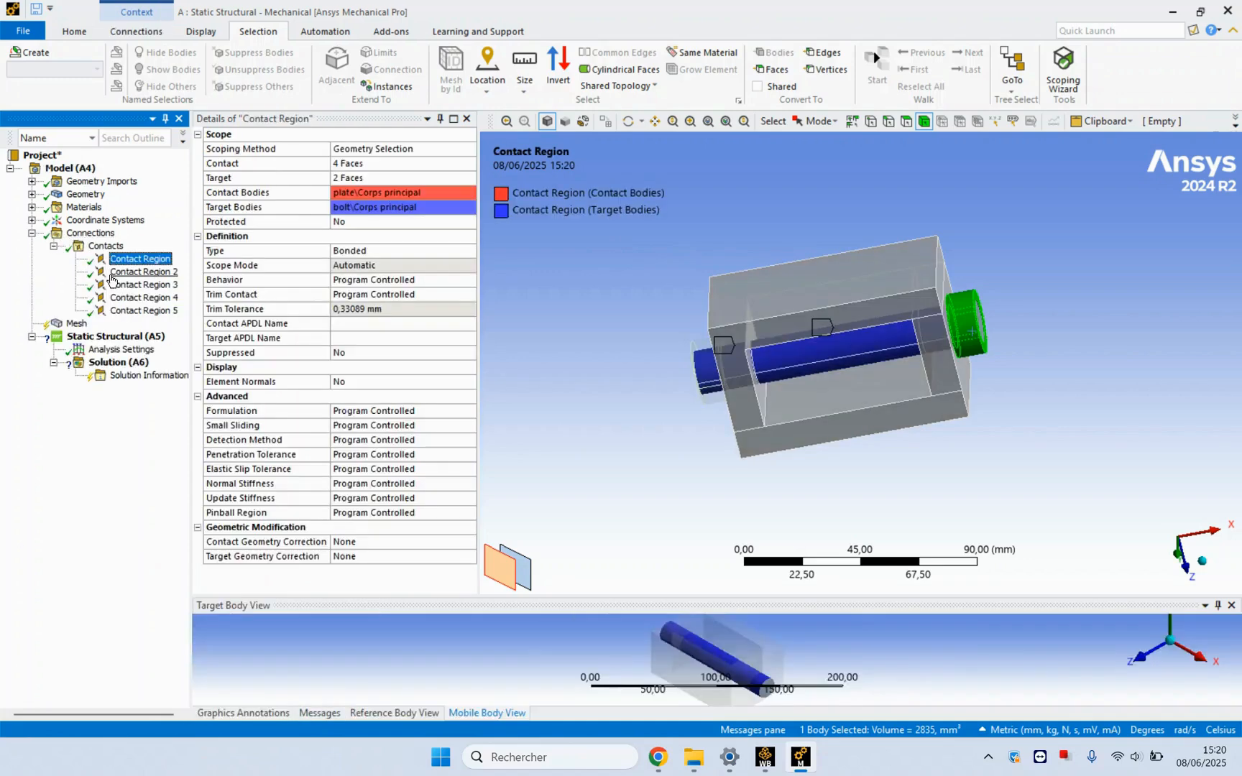
click(112, 273)
click(115, 286)
click(117, 298)
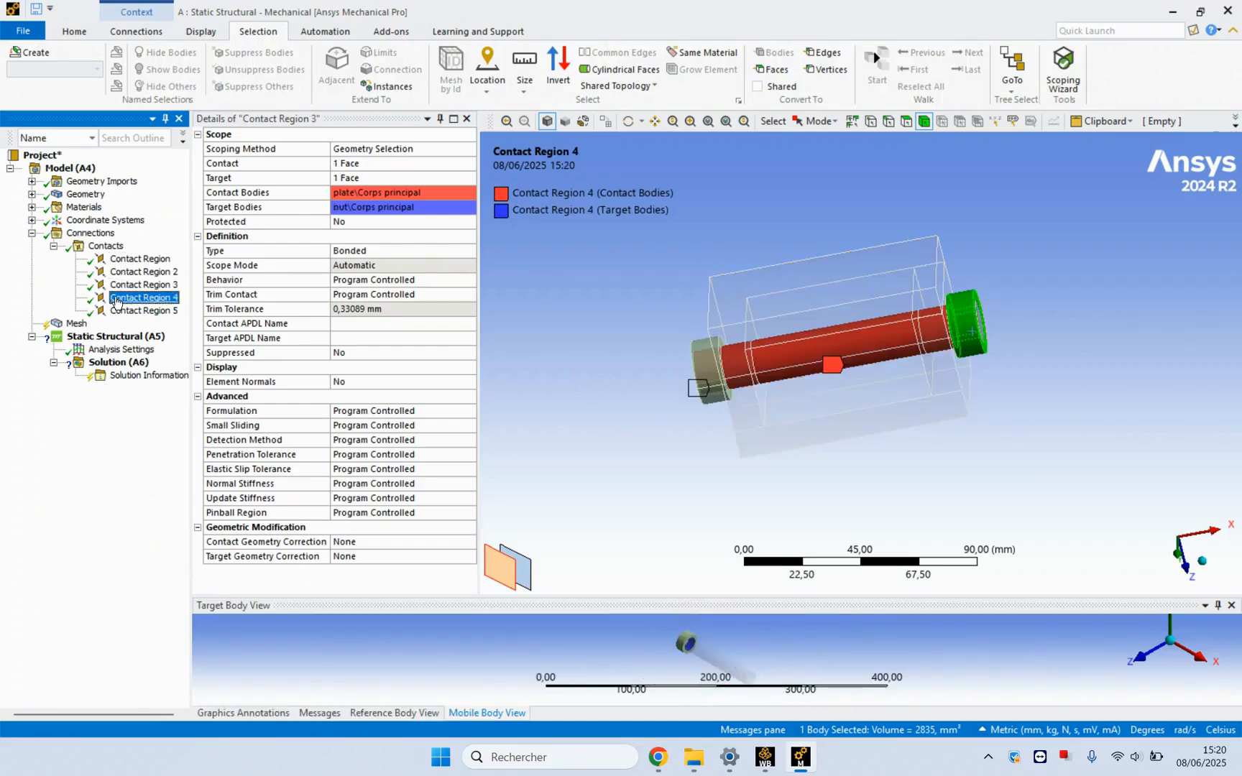
click(119, 312)
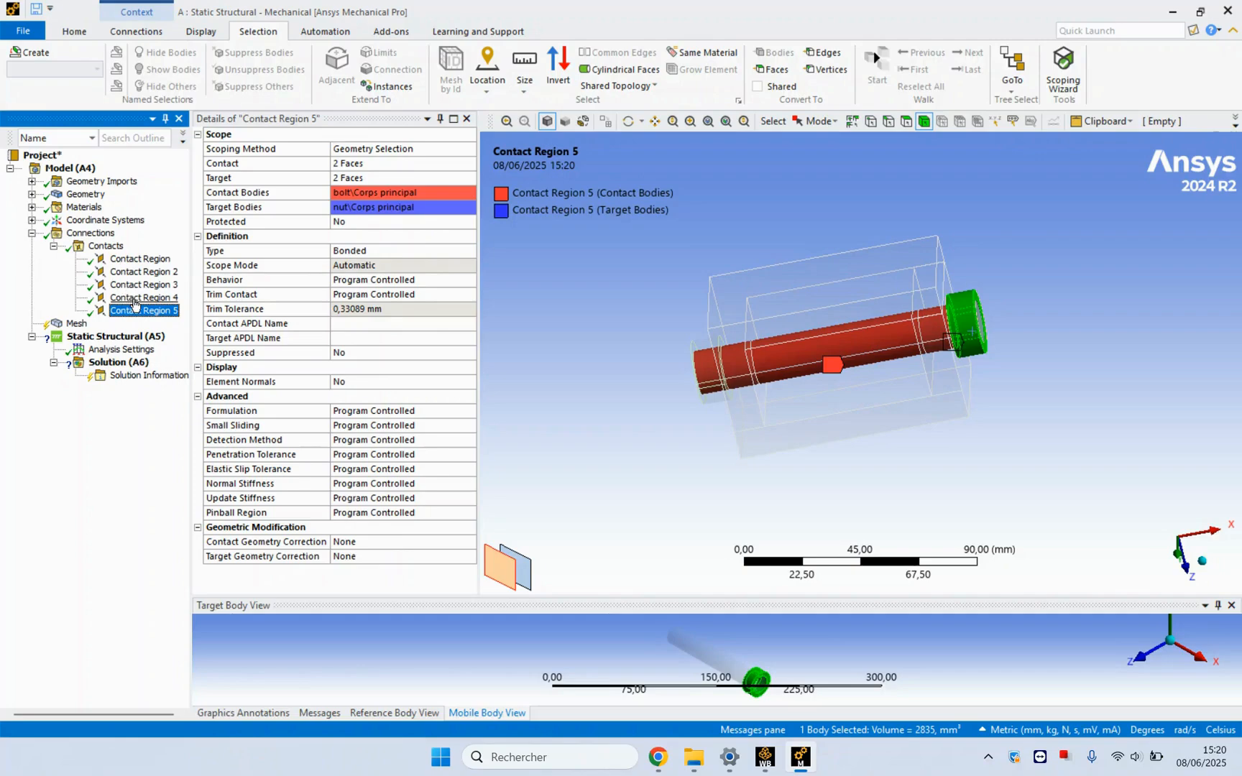
- Delete all five automatically generated contact regions from the Contacts group
click(134, 300)
click(139, 287)
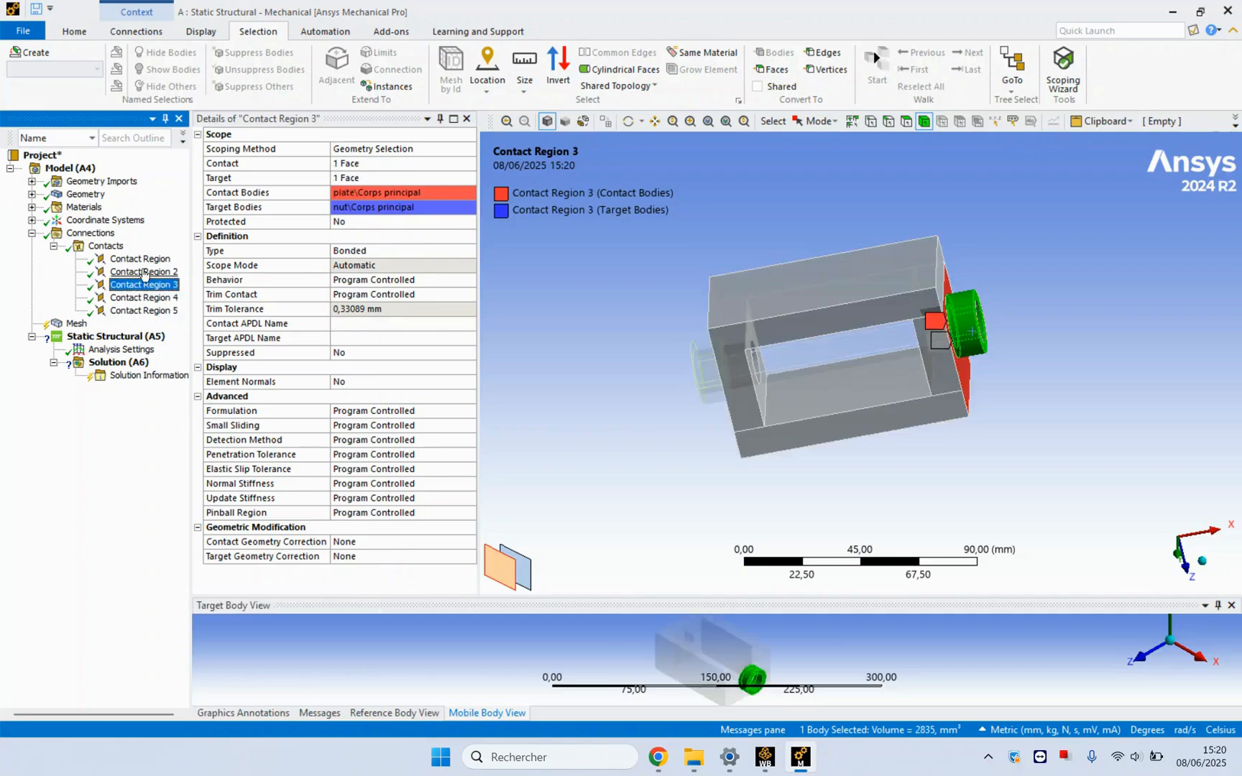
click(143, 274)
click(143, 261)
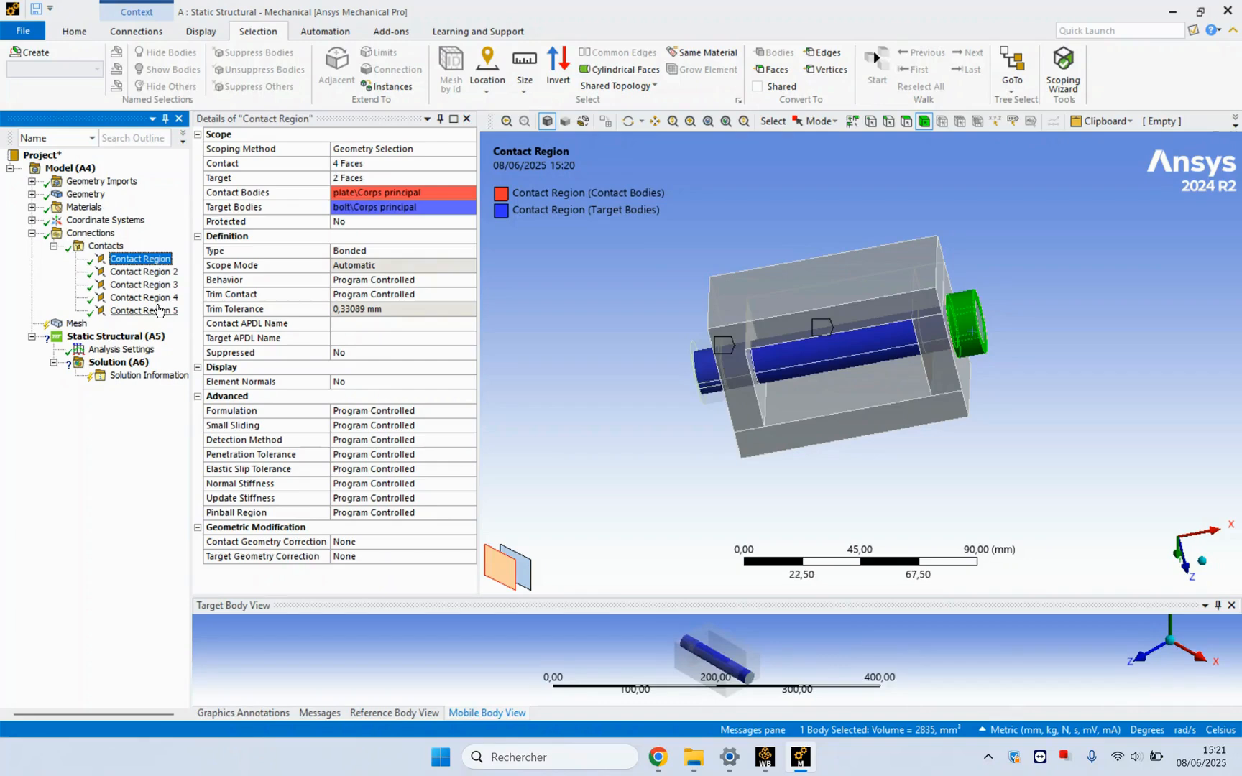
click(158, 311)
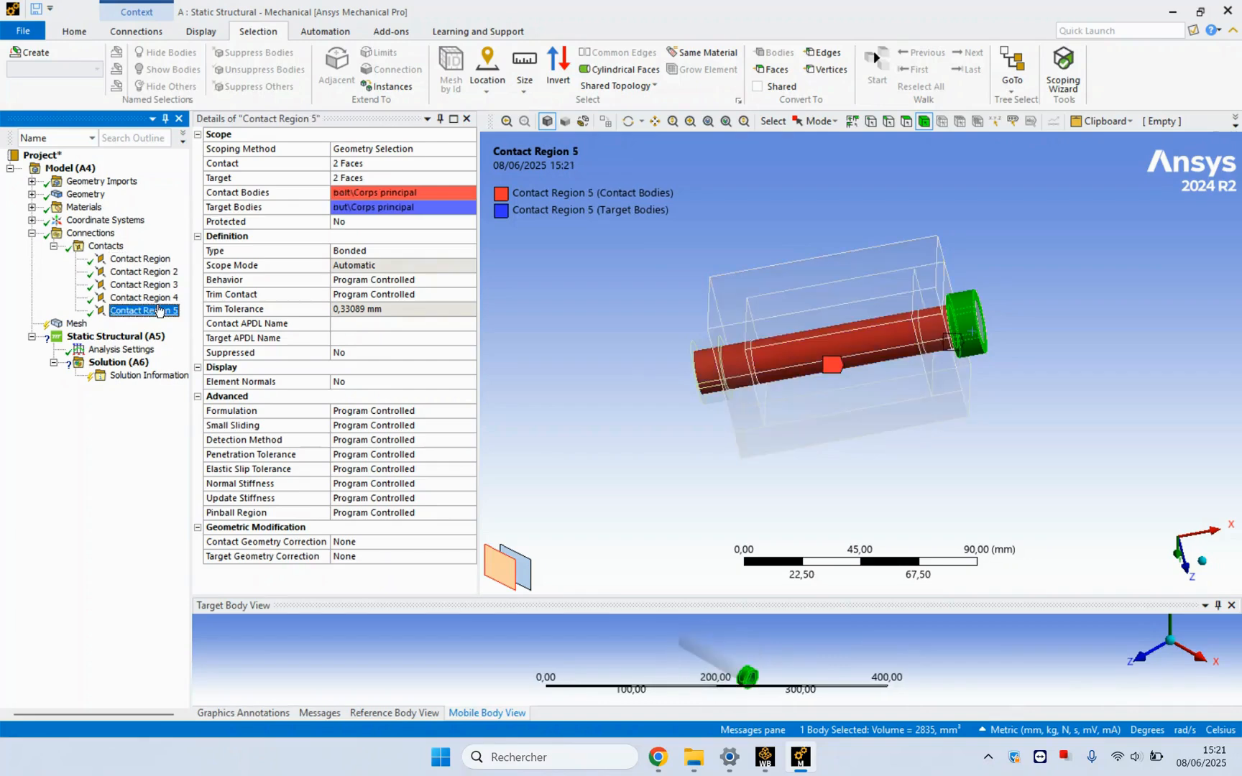
shift+click(152, 266)
right_click(153, 266)
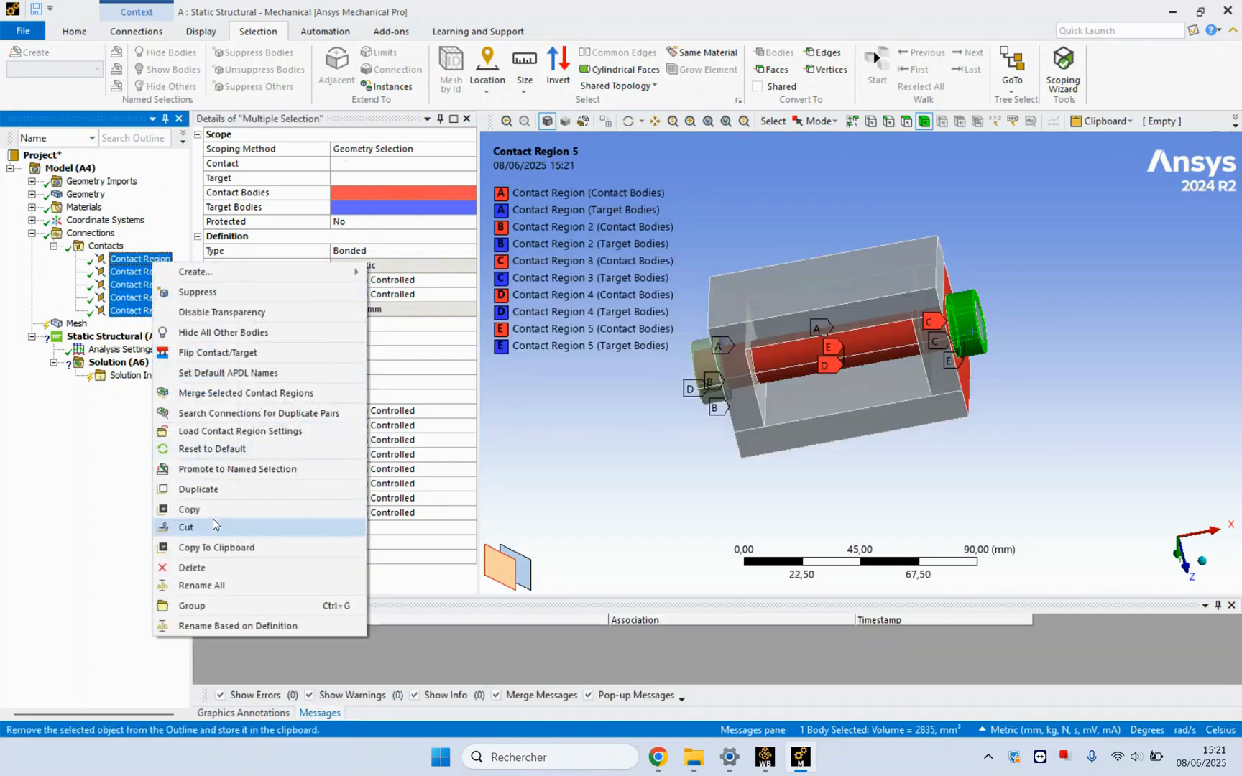
click(219, 566)
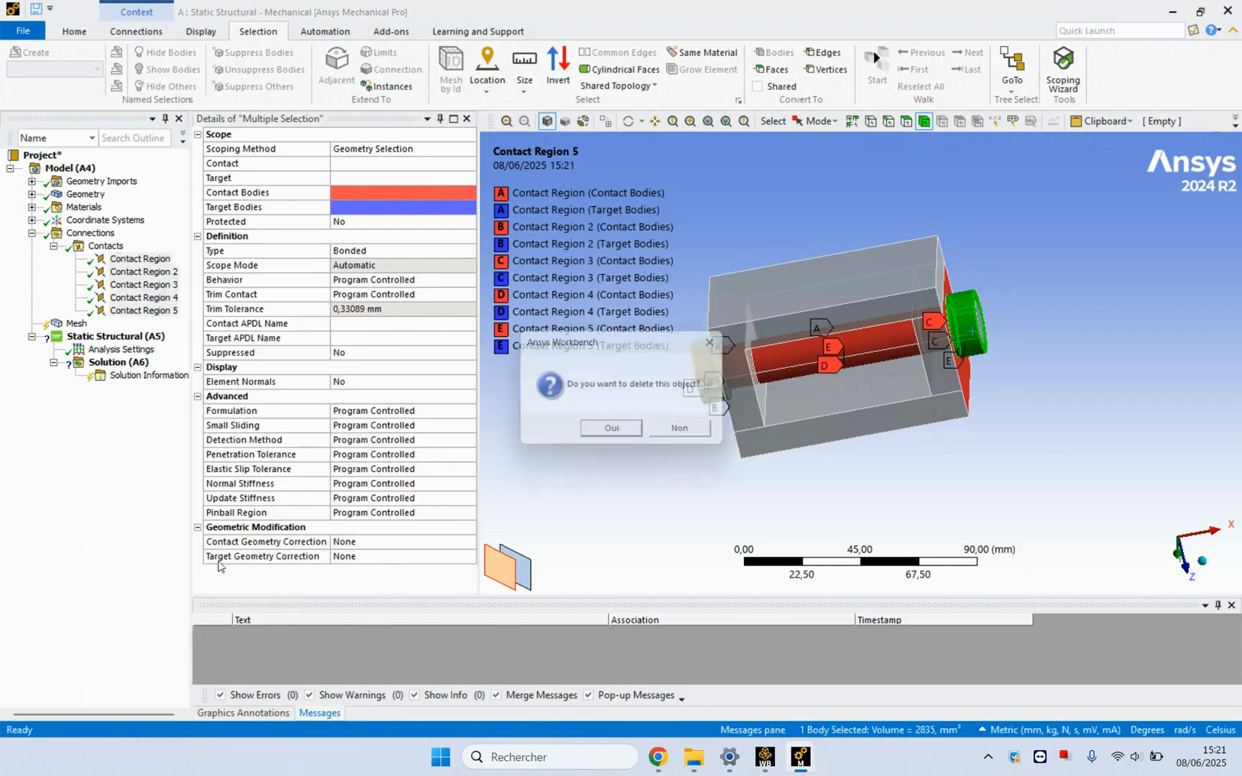
click(585, 433)
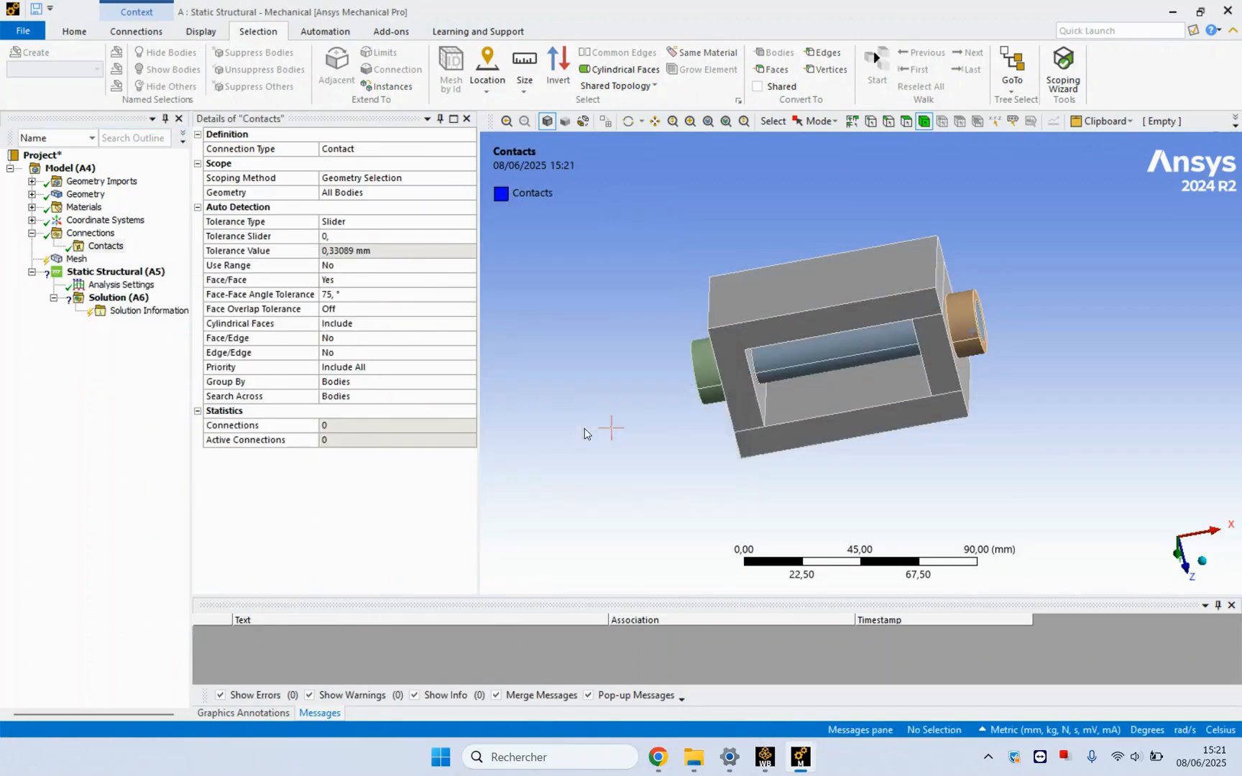
- Set Generate Automatic Connection On Refresh to No for the Connections
click(90, 233)
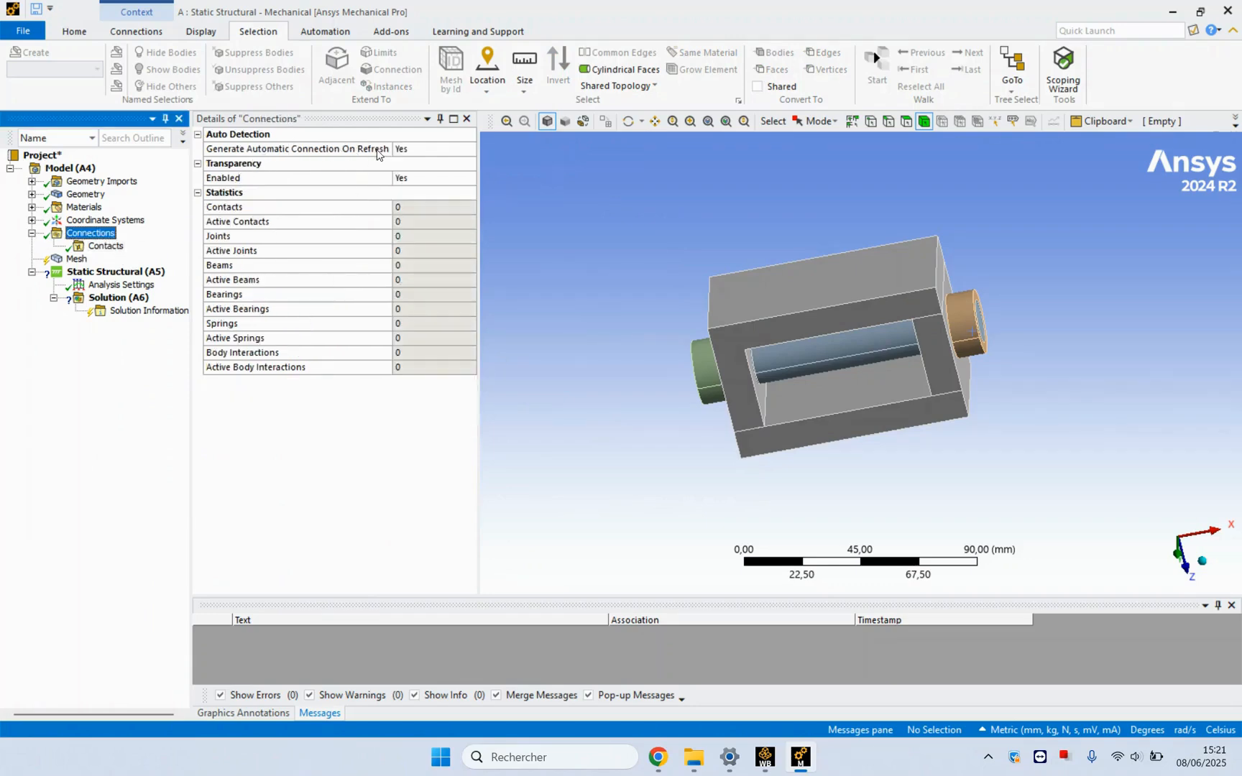
click(437, 149)
click(469, 149)
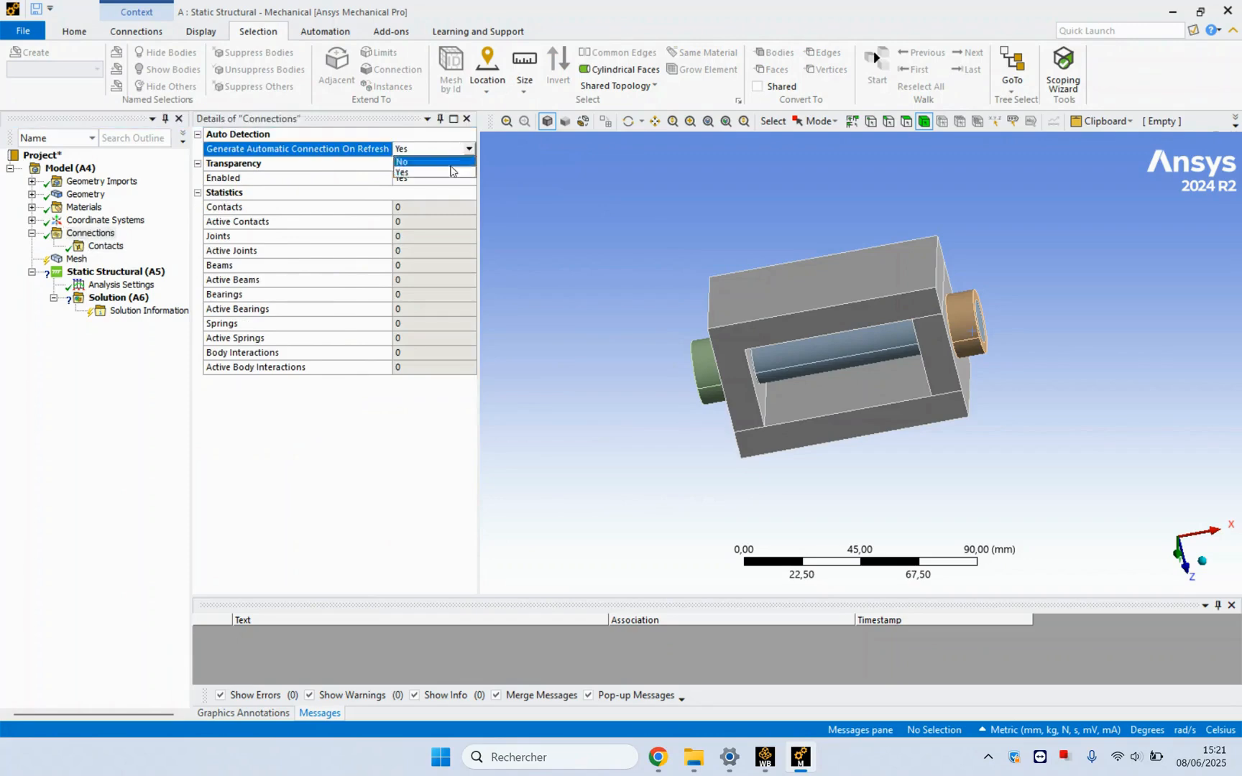
click(447, 164)
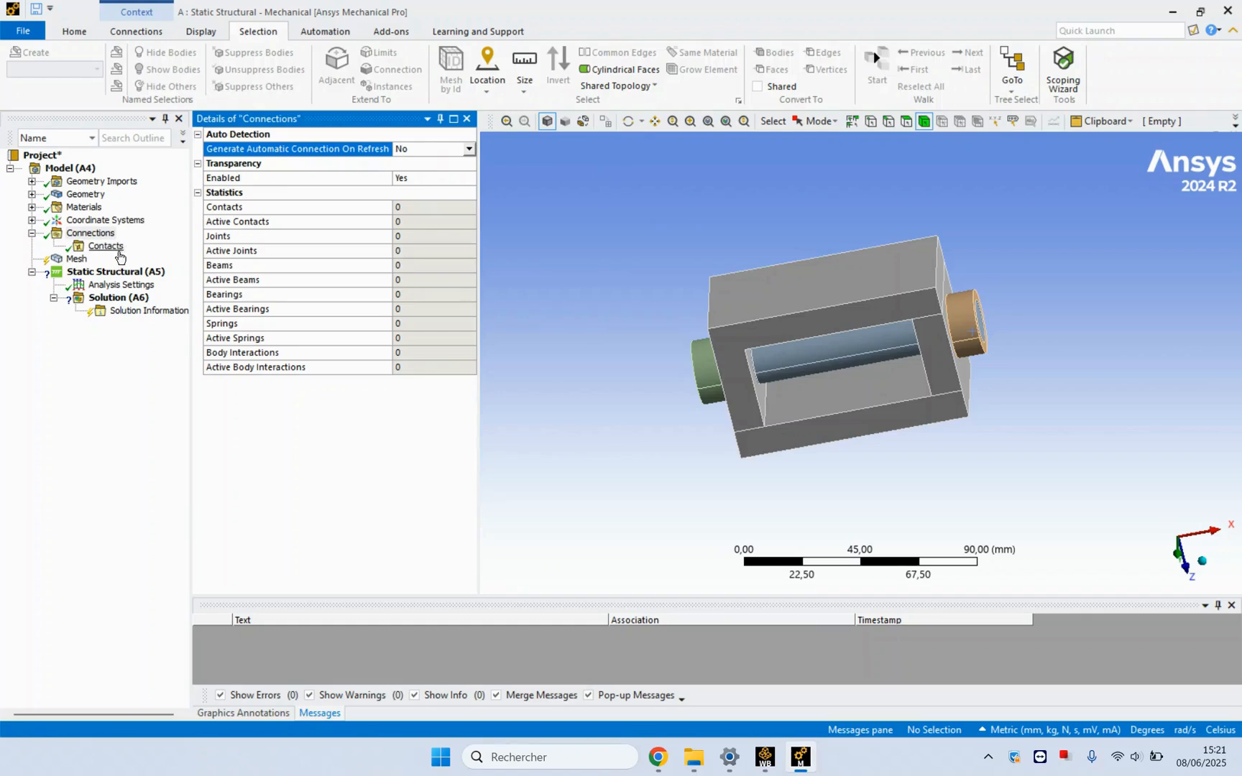
- Insert four manual contact regions in the Contacts group
right_click(126, 248)
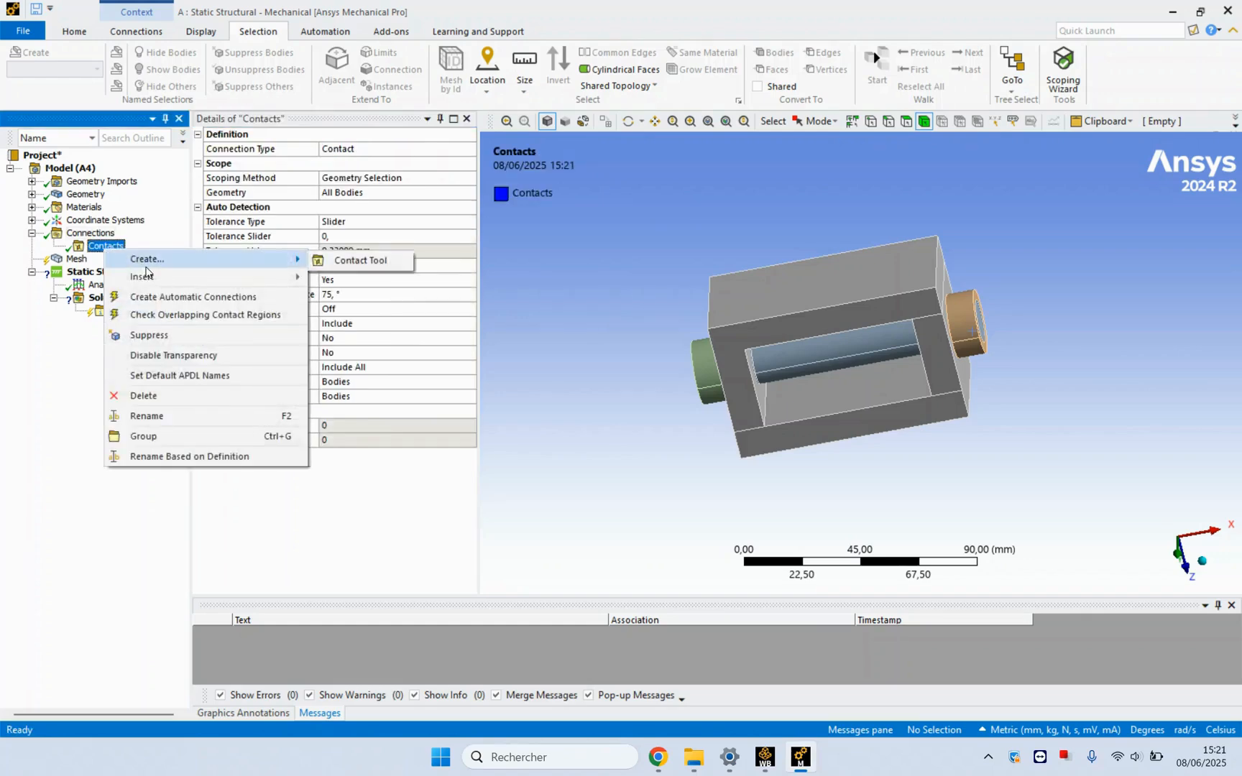
mouse_move(151, 278)
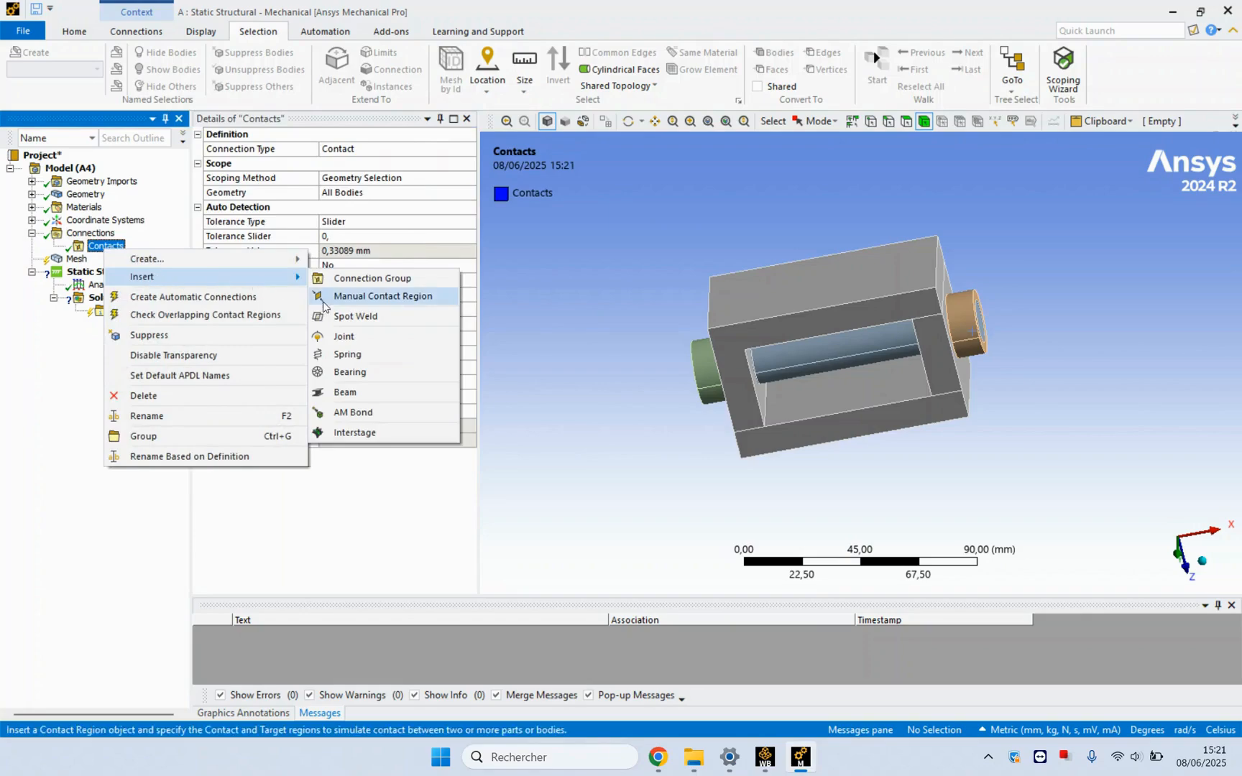
click(338, 297)
click(184, 259)
right_click(183, 259)
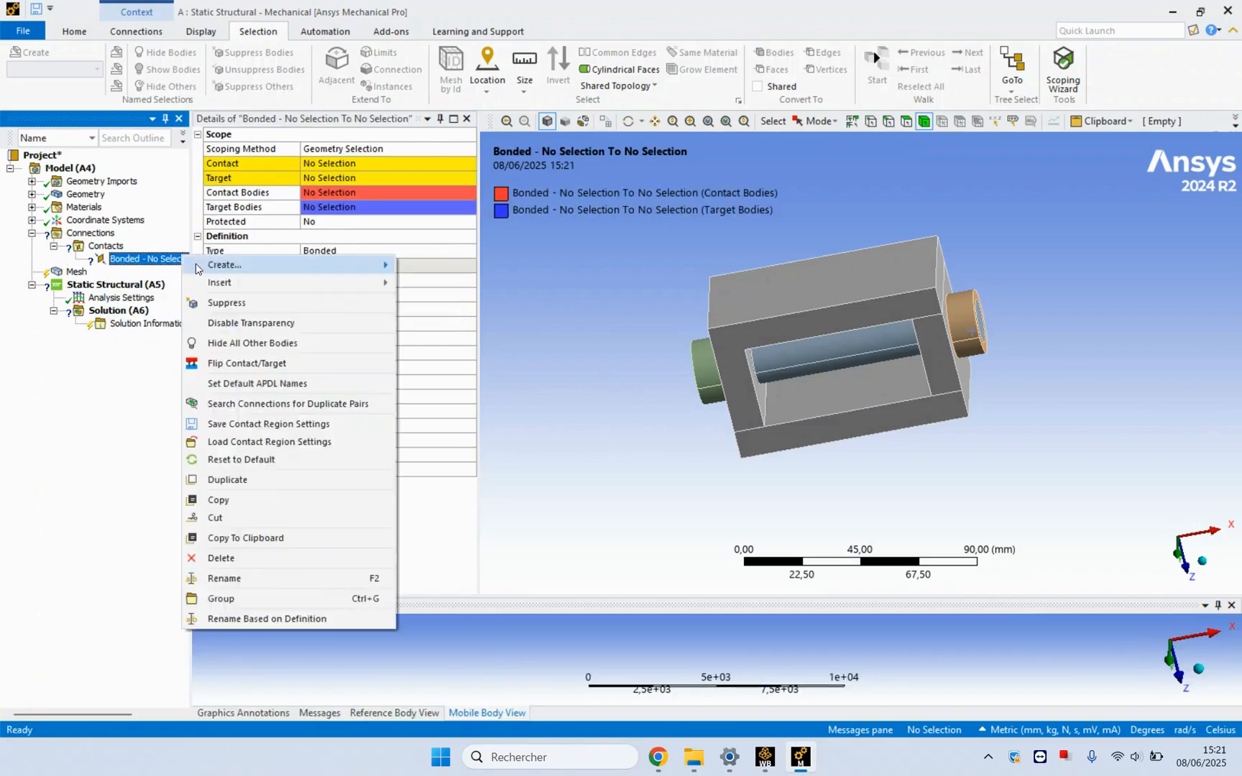
mouse_move(282, 291)
click(445, 302)
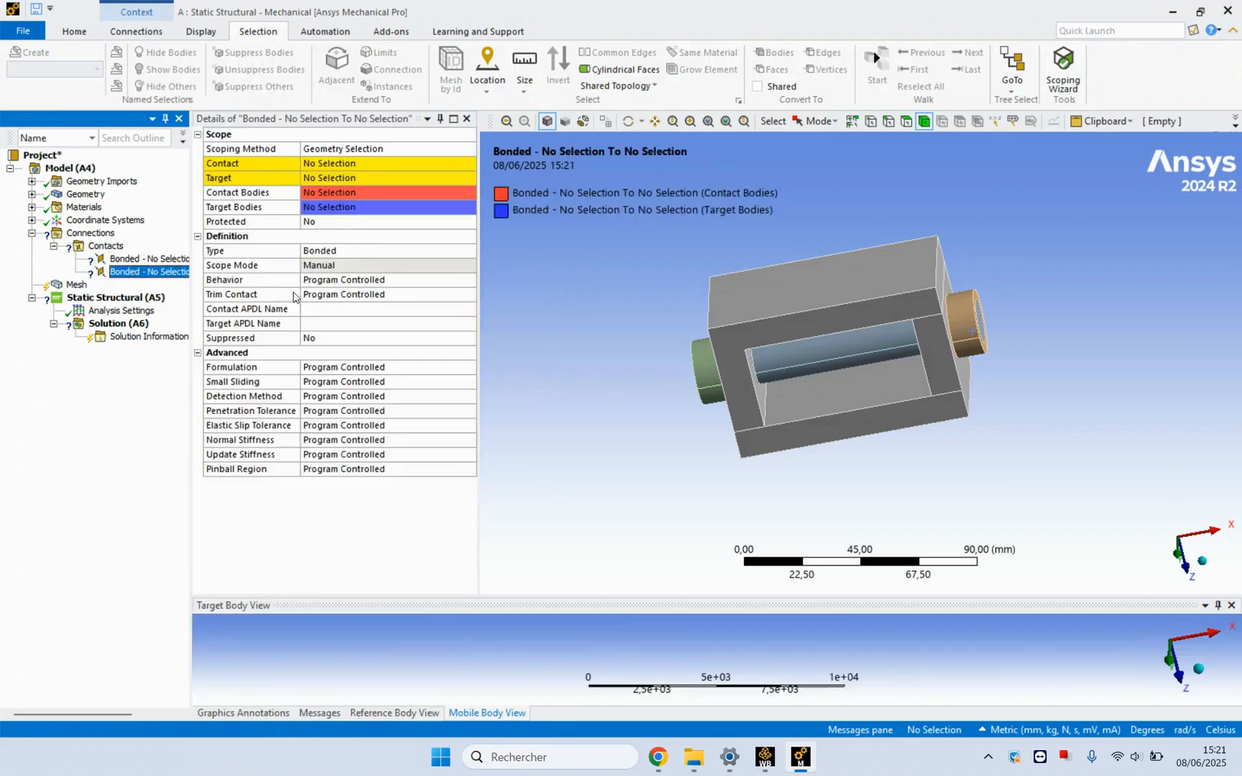
right_click(171, 273)
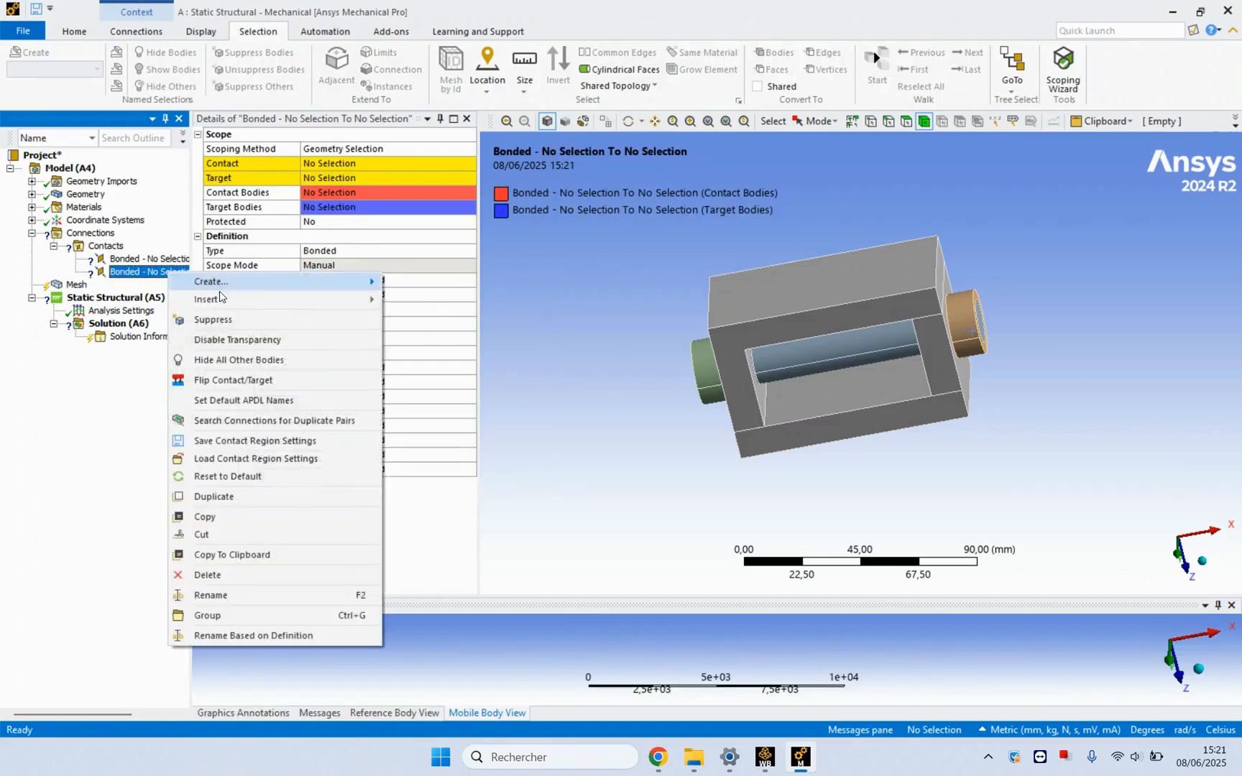
click(387, 316)
right_click(163, 273)
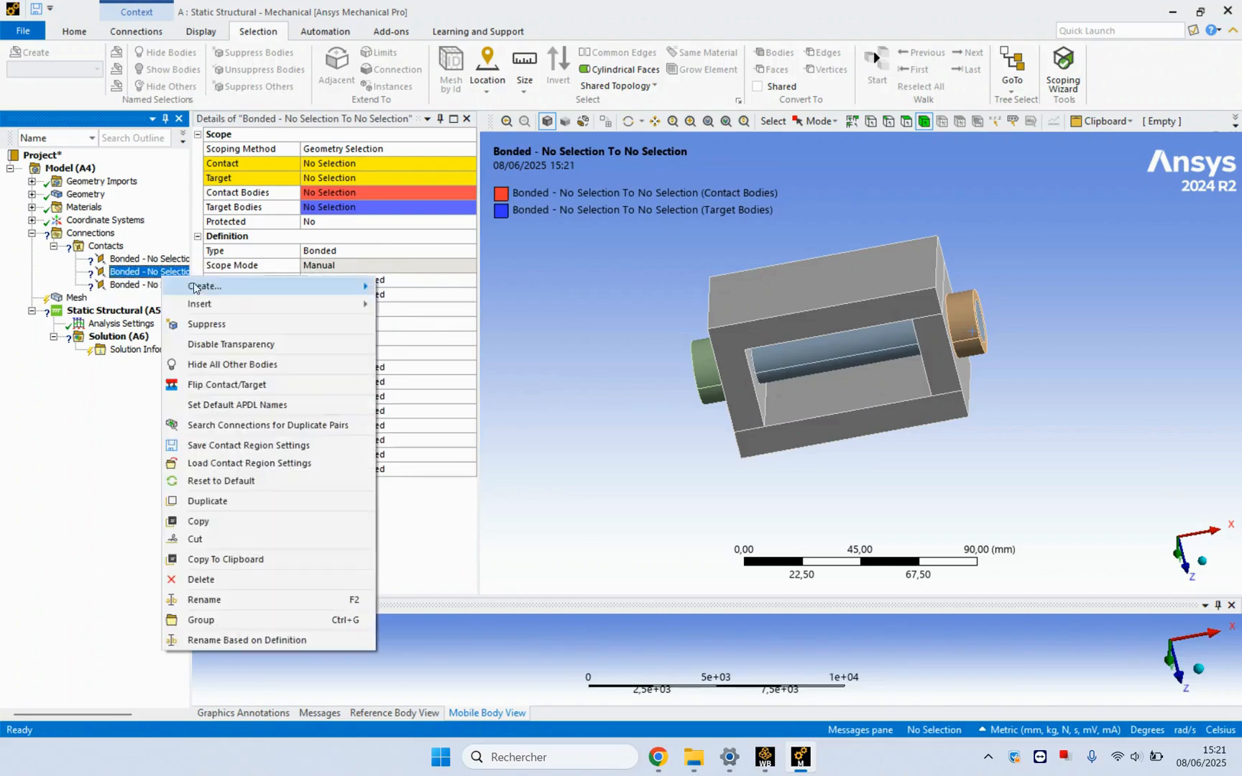
mouse_move(300, 309)
click(388, 323)
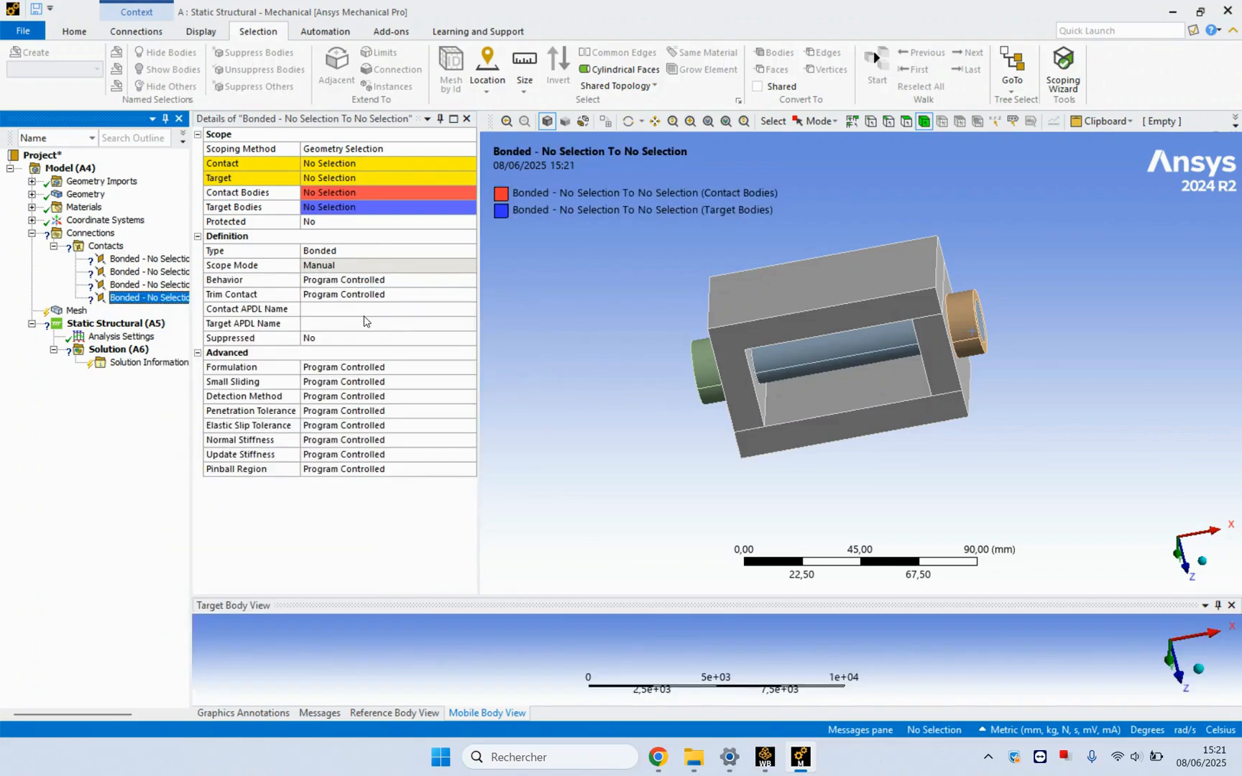
- With face selection, assign the plate's outer end face around the green nut as Target of the first manual contact region
click(653, 121)
scroll(707, 286, up, 2)
middle_drag(717, 305, 779, 298)
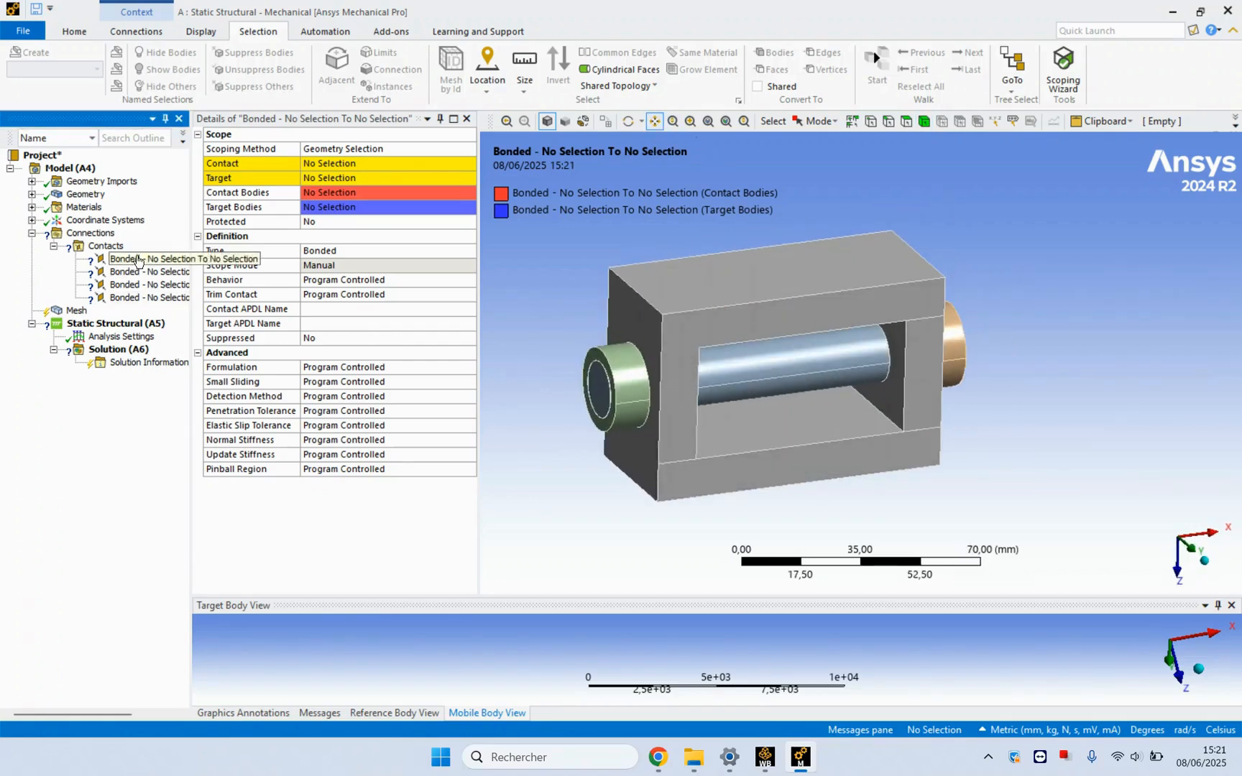
scroll(858, 380, up, 2)
drag(858, 380, 941, 372)
scroll(722, 347, up, 1)
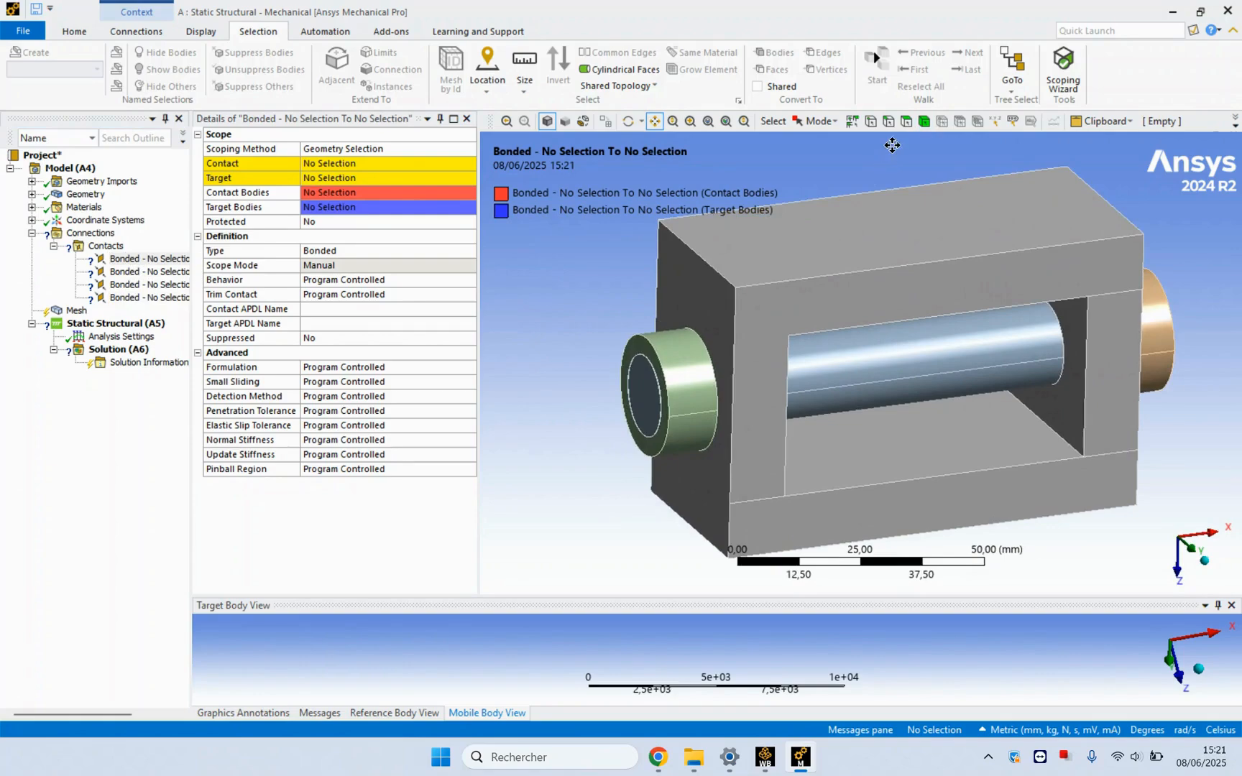
click(906, 122)
middle_drag(708, 368, 741, 383)
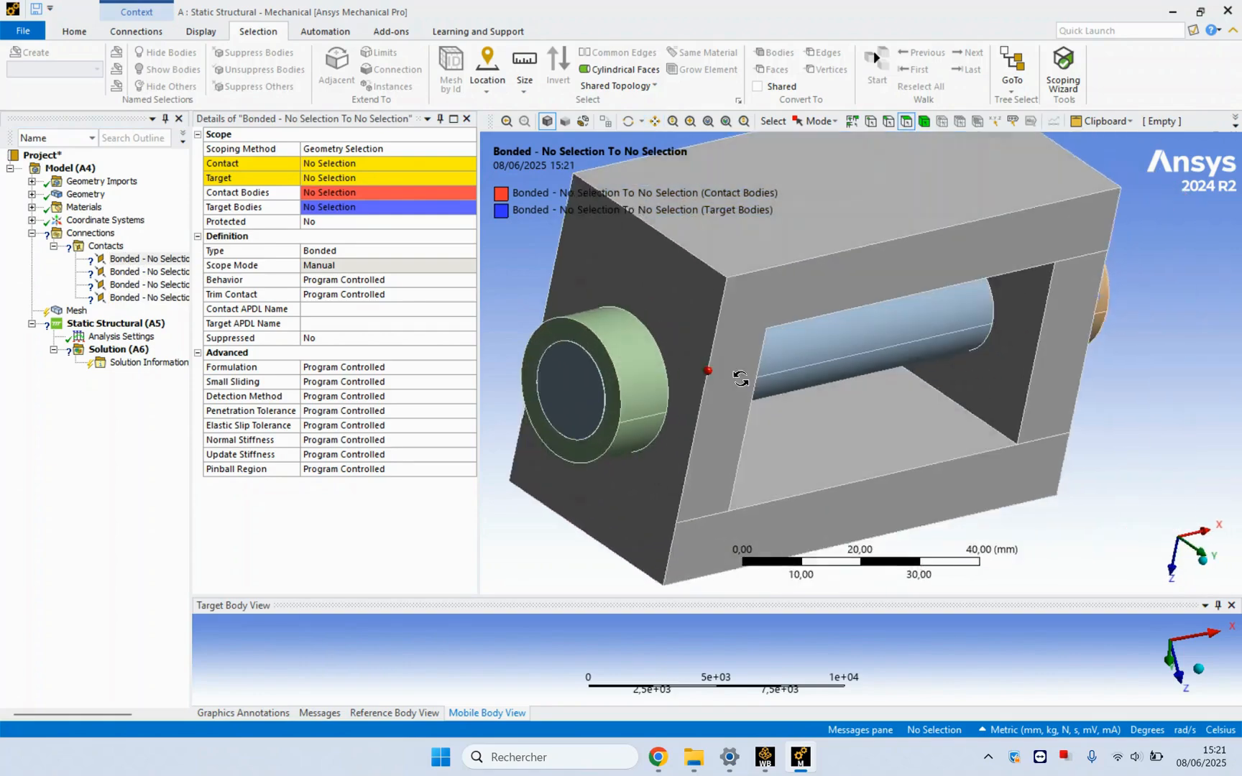
scroll(740, 383, up, 1)
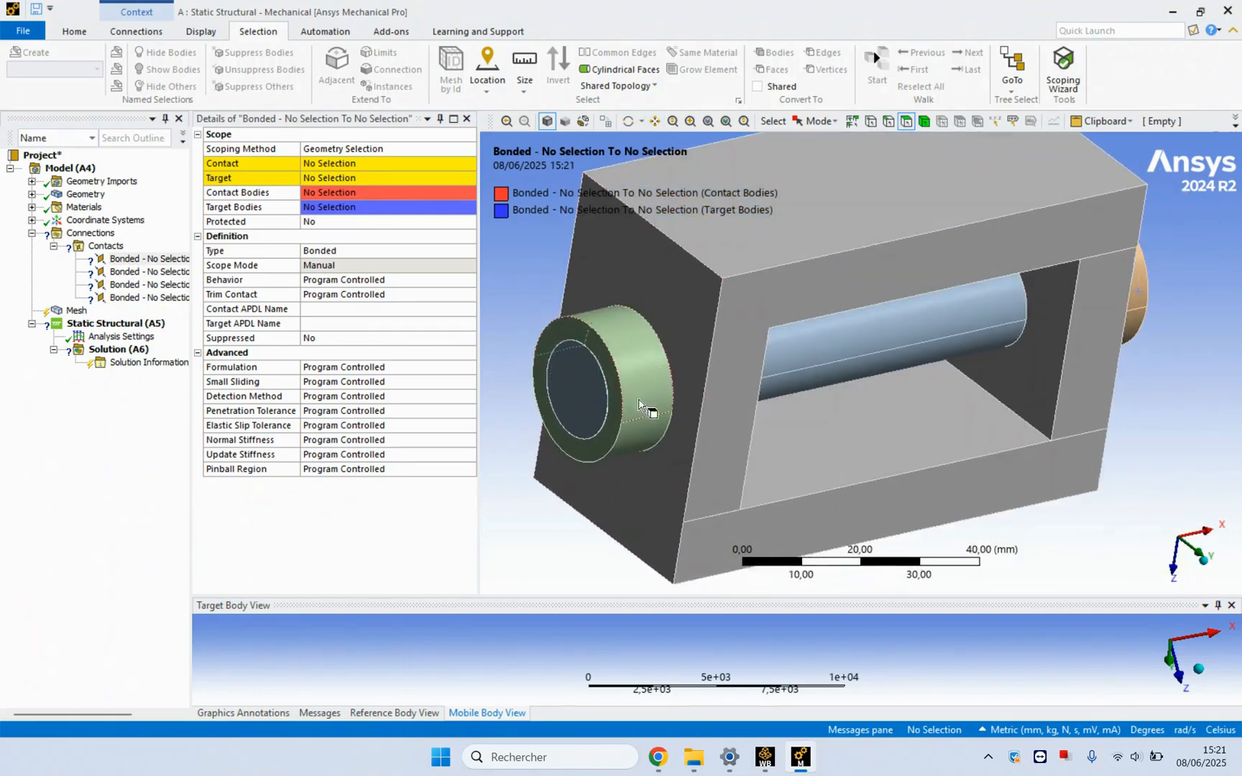
click(687, 308)
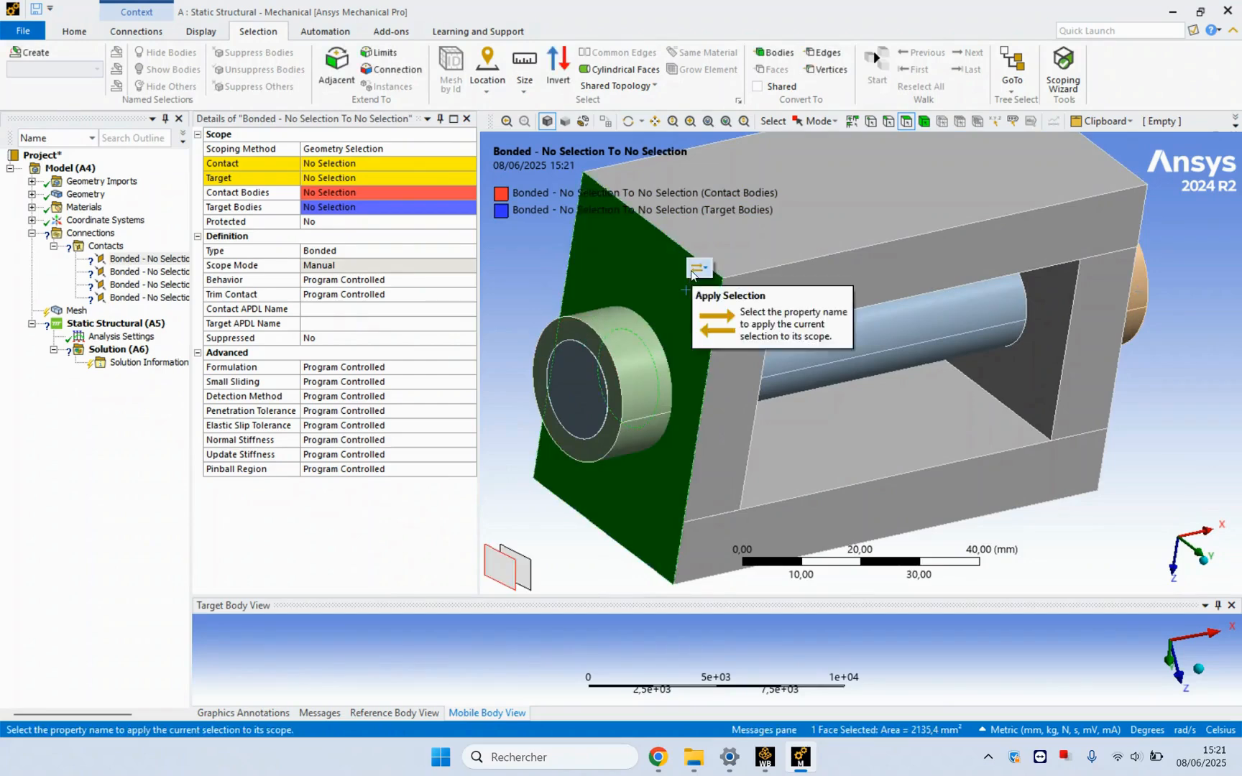
click(697, 268)
click(754, 289)
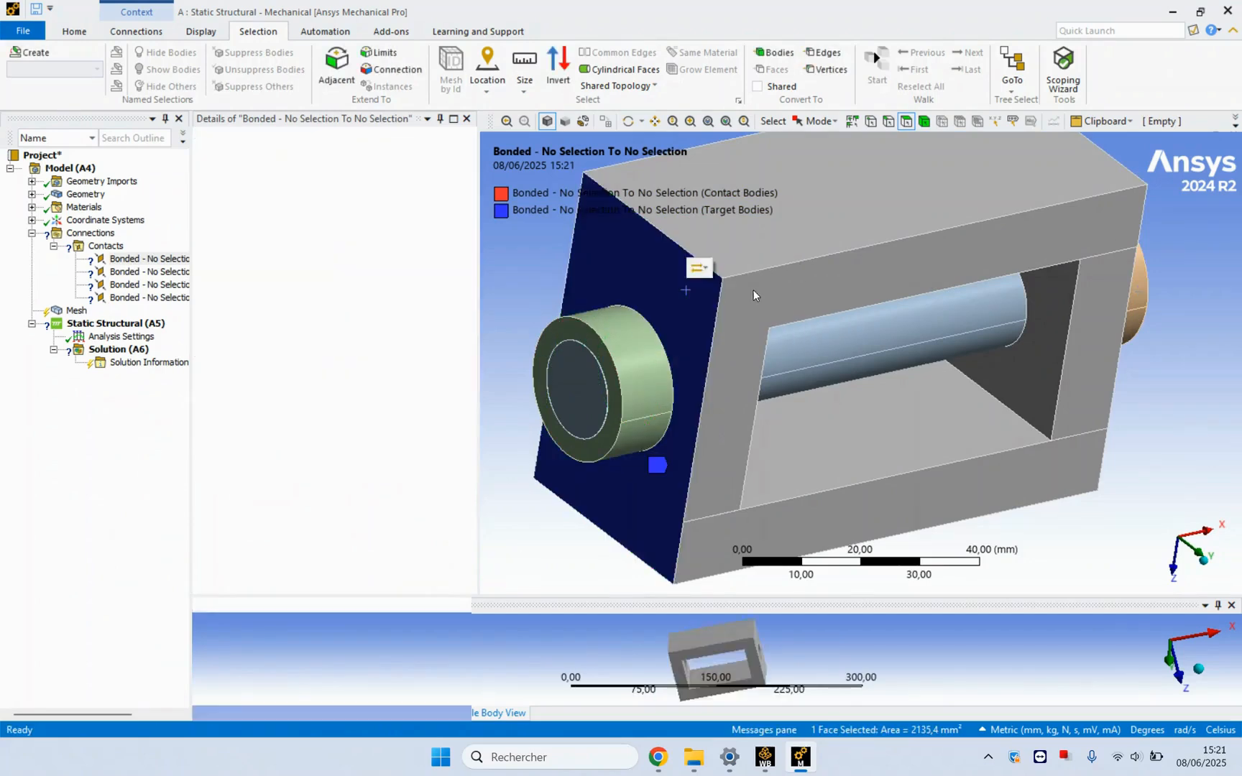
- Hide the plate and assign the green nut's inner ring face as Contact of the first manual contact region
scroll(721, 283, down, 1)
right_click(747, 281)
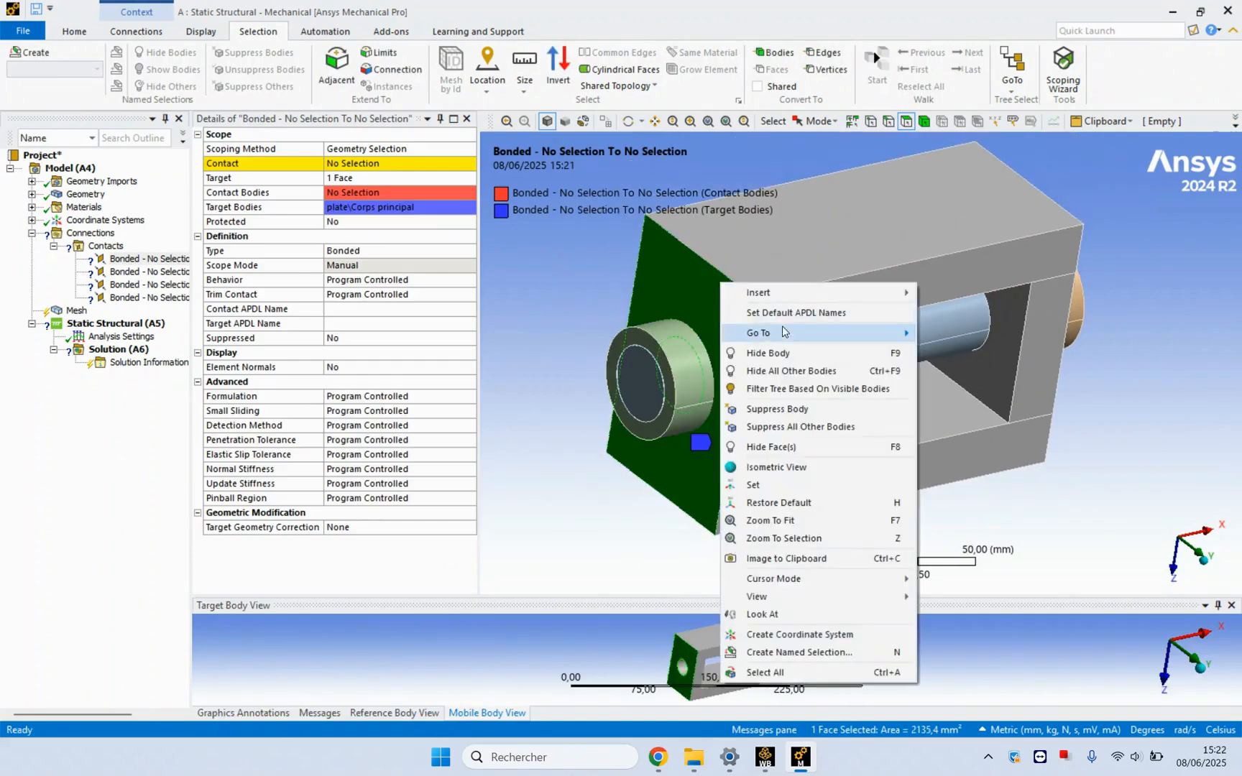
click(783, 351)
middle_drag(783, 351, 696, 358)
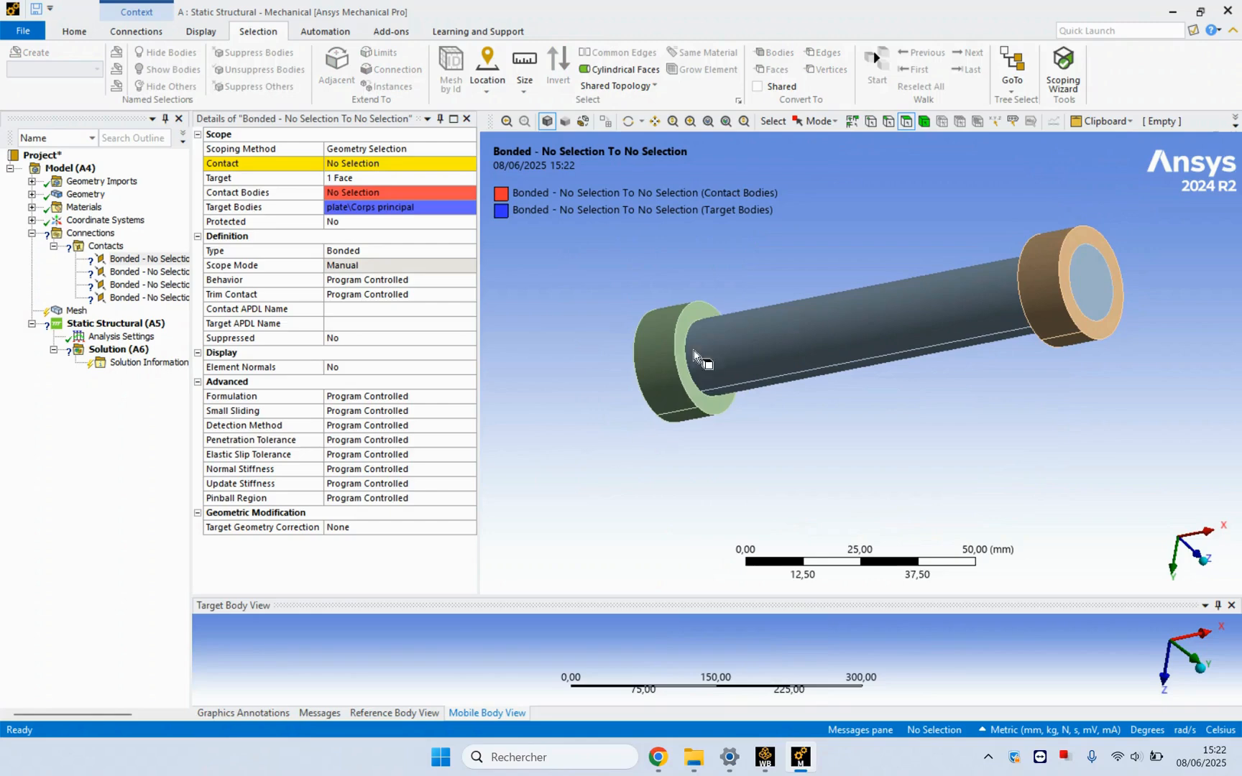
click(711, 304)
click(713, 266)
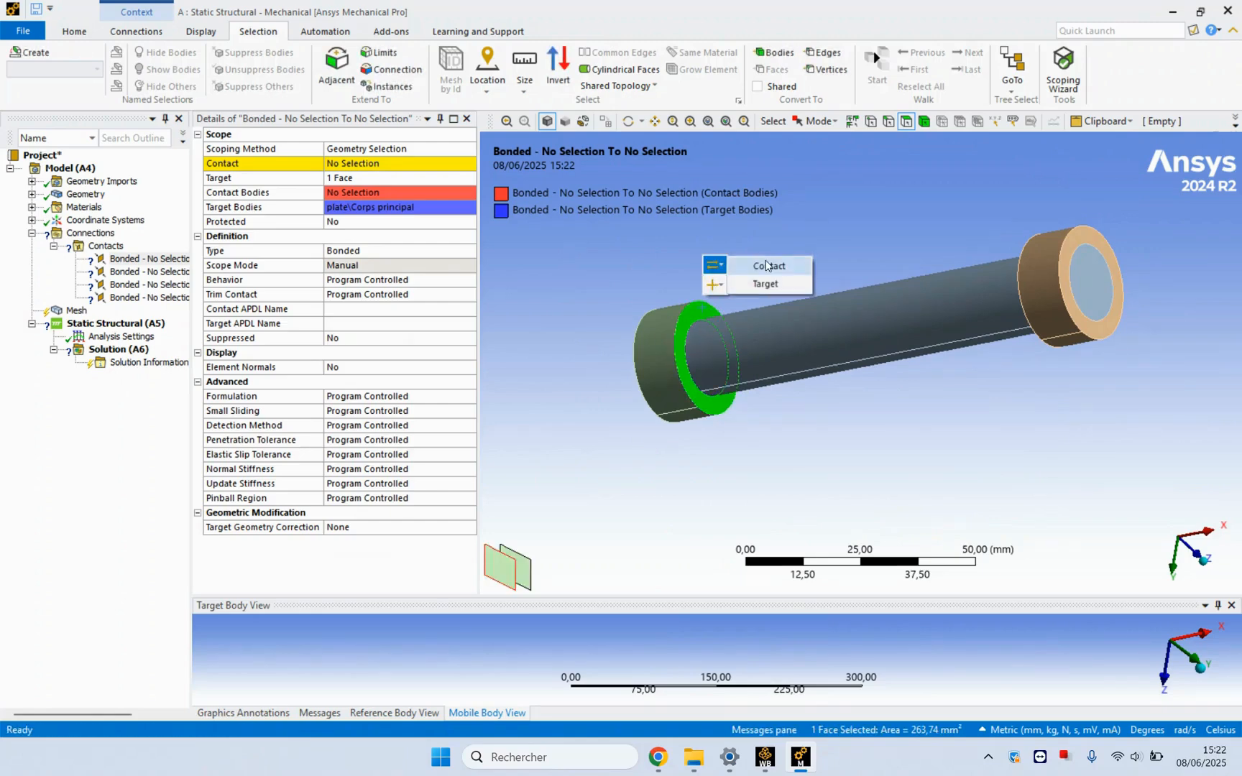
click(766, 266)
scroll(697, 342, up, 3)
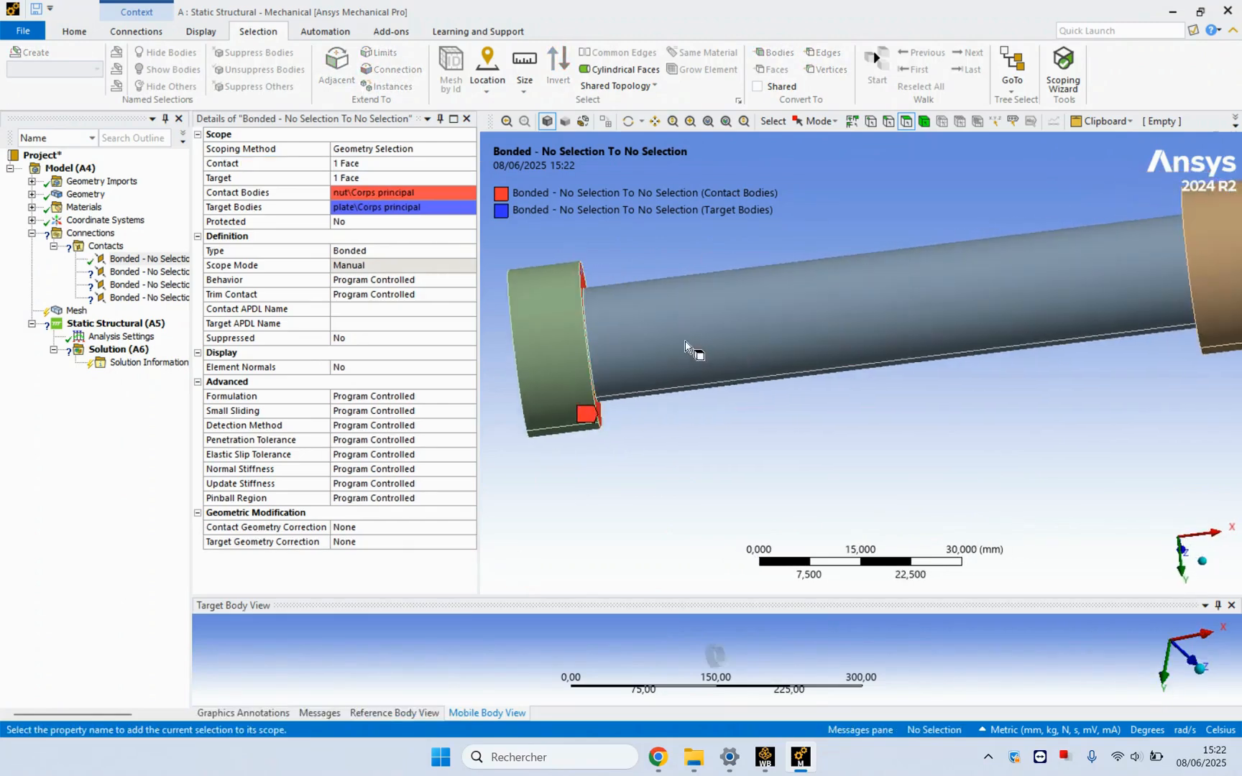
scroll(685, 342, down, 3)
middle_drag(687, 343, 747, 349)
scroll(657, 321, down, 1)
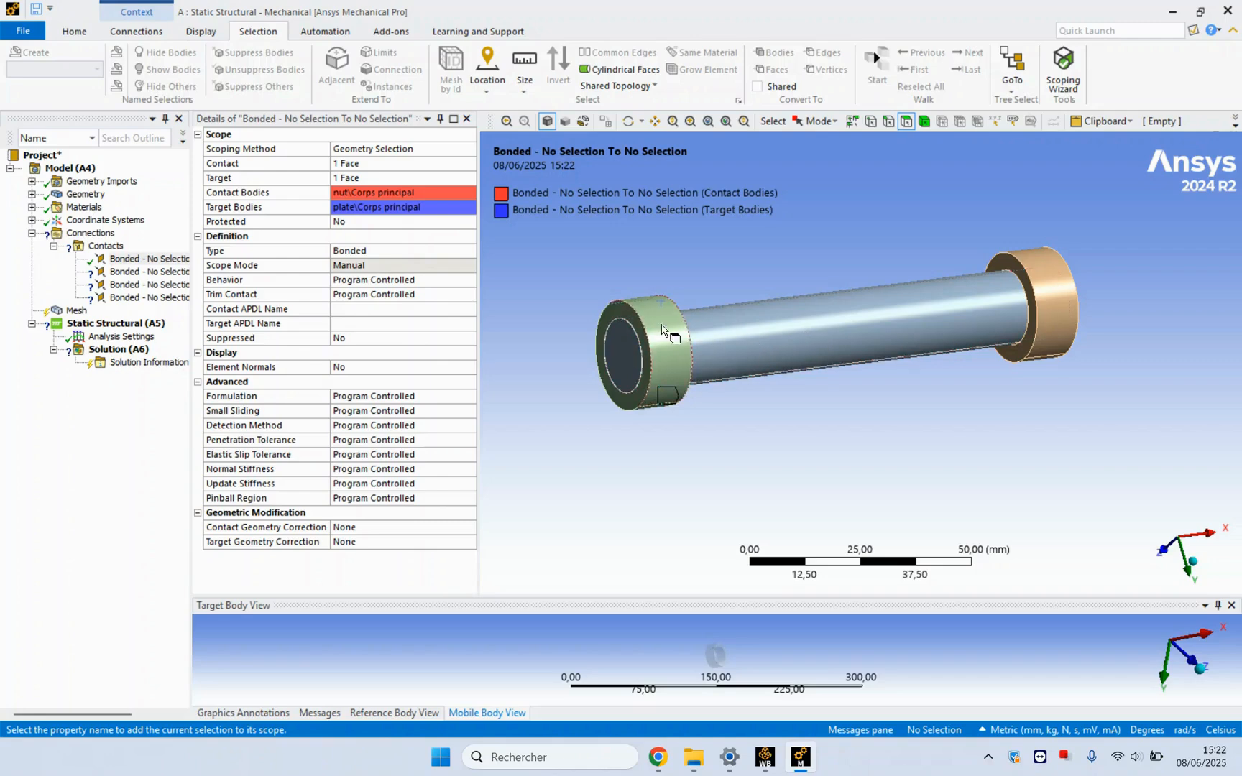
- Show all bodies again and check the nut and plate faces scoped in the first bonded contact
right_click(641, 230)
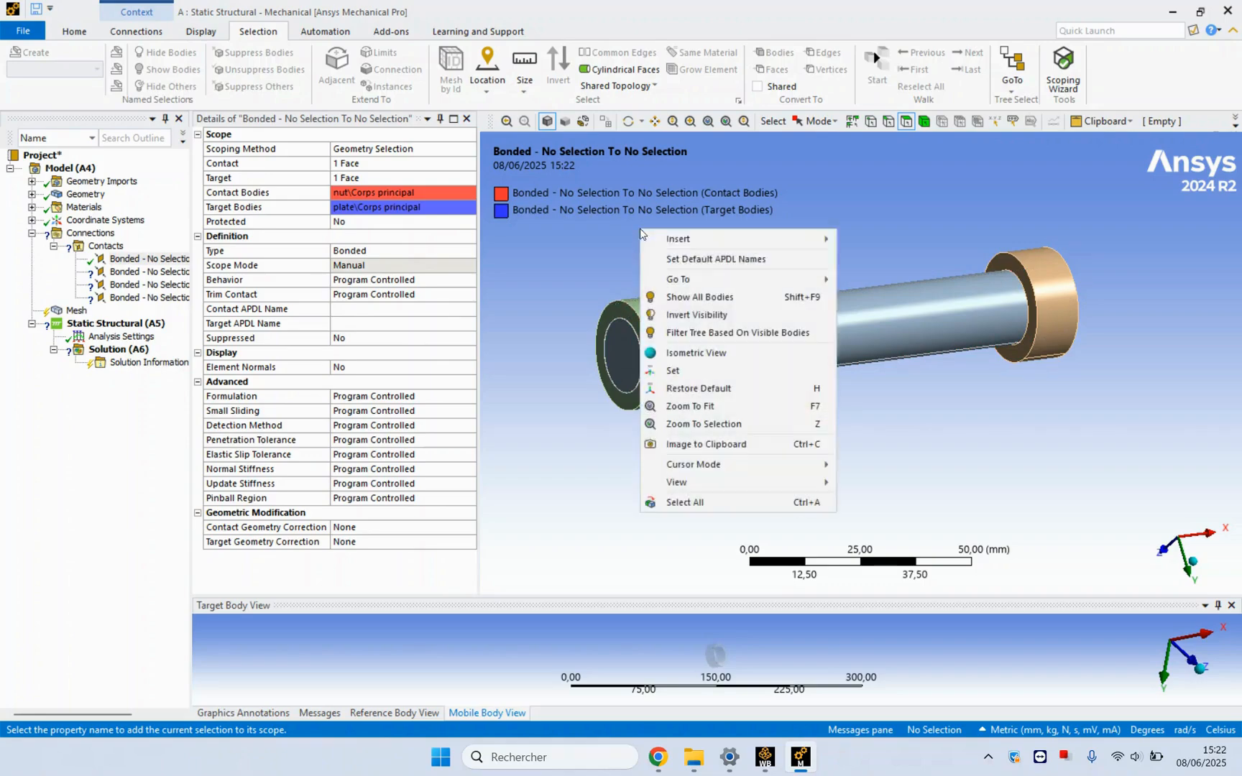
click(686, 298)
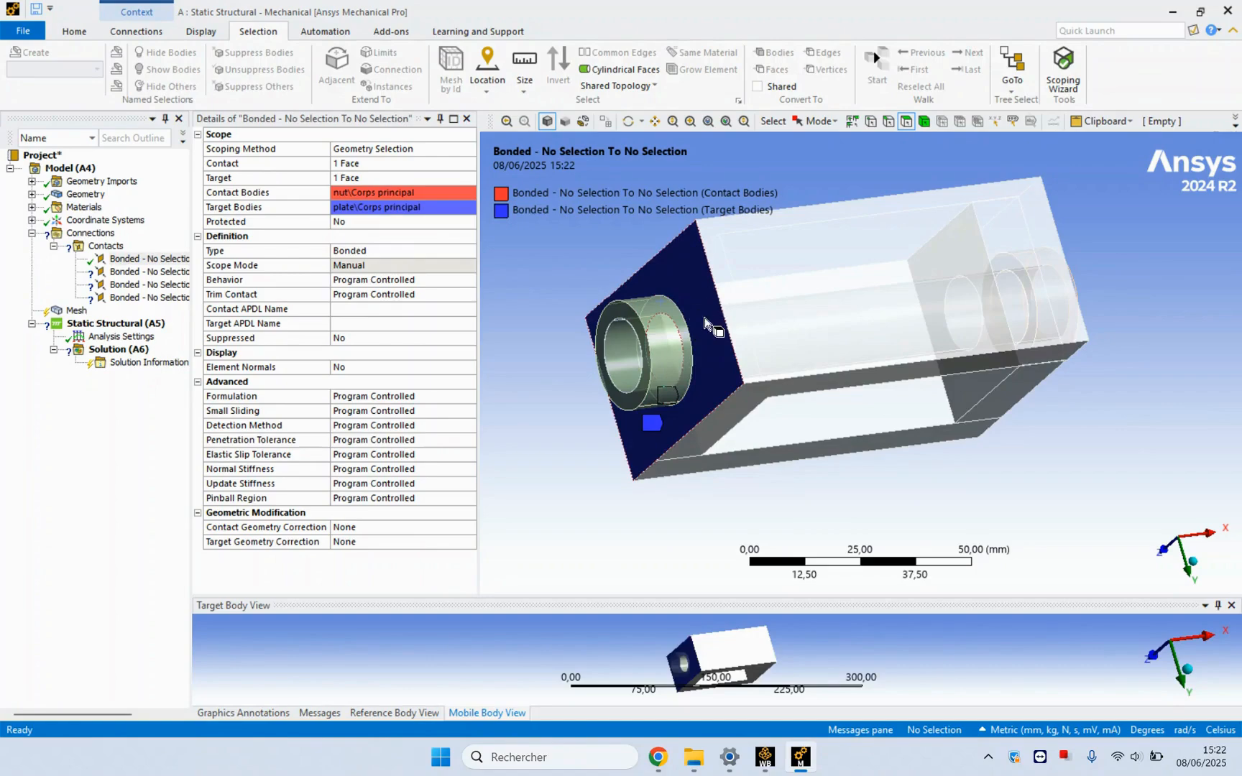
middle_drag(695, 307, 756, 350)
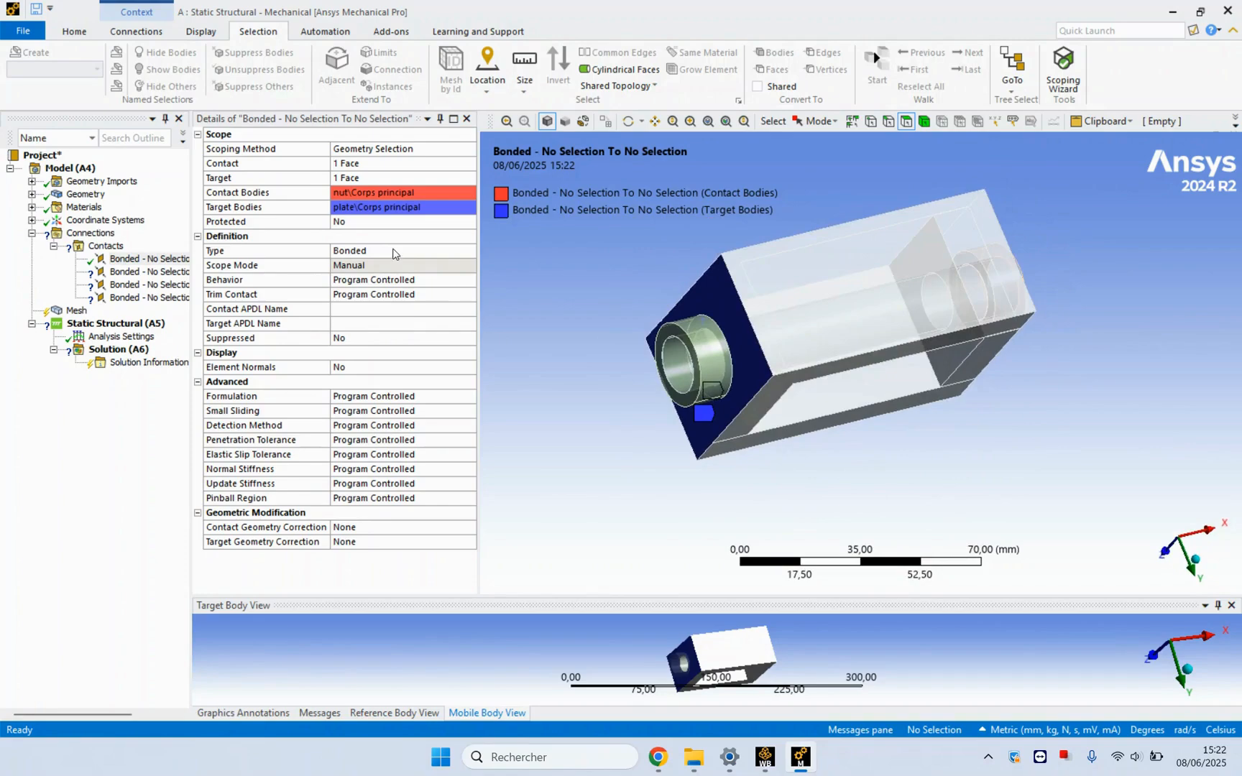
middle_drag(654, 287, 709, 391)
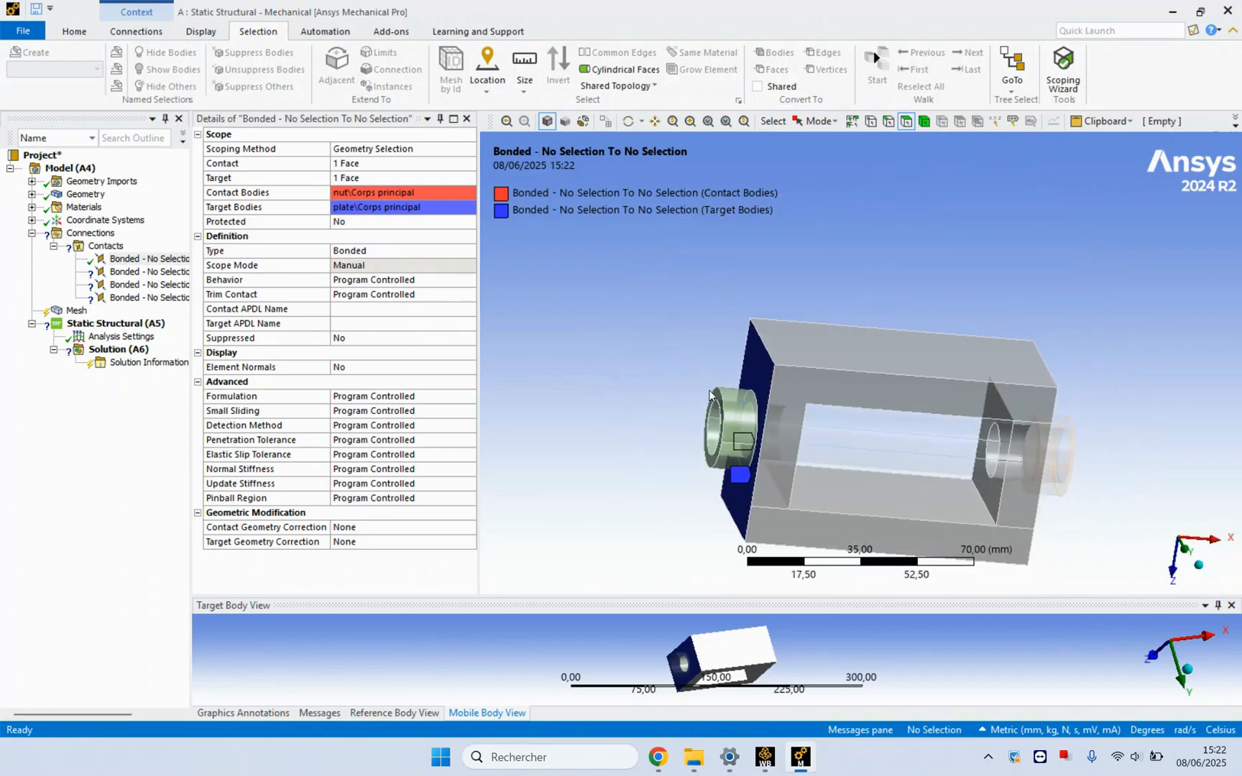
click(654, 122)
drag(701, 358, 700, 306)
scroll(656, 285, up, 3)
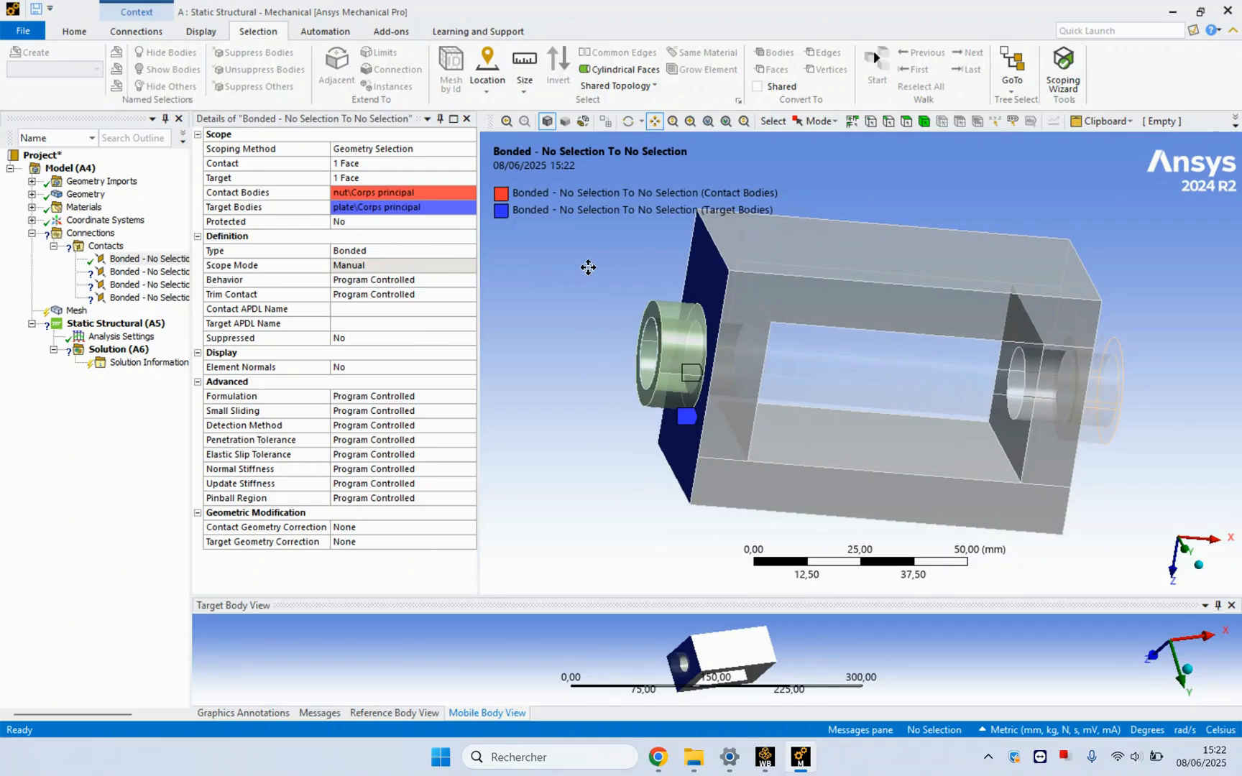
drag(588, 267, 571, 269)
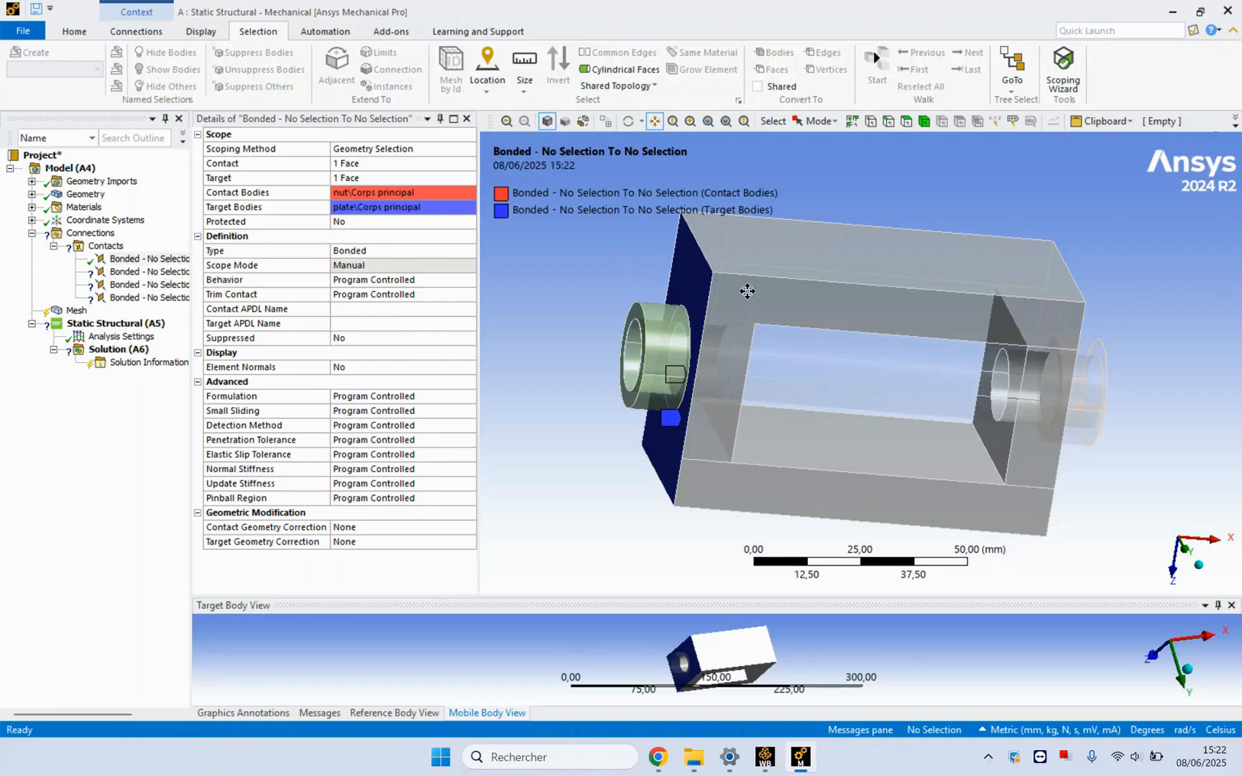
- Assign the plate's outer end face around the orange nut as Target of the second manual contact region
click(149, 271)
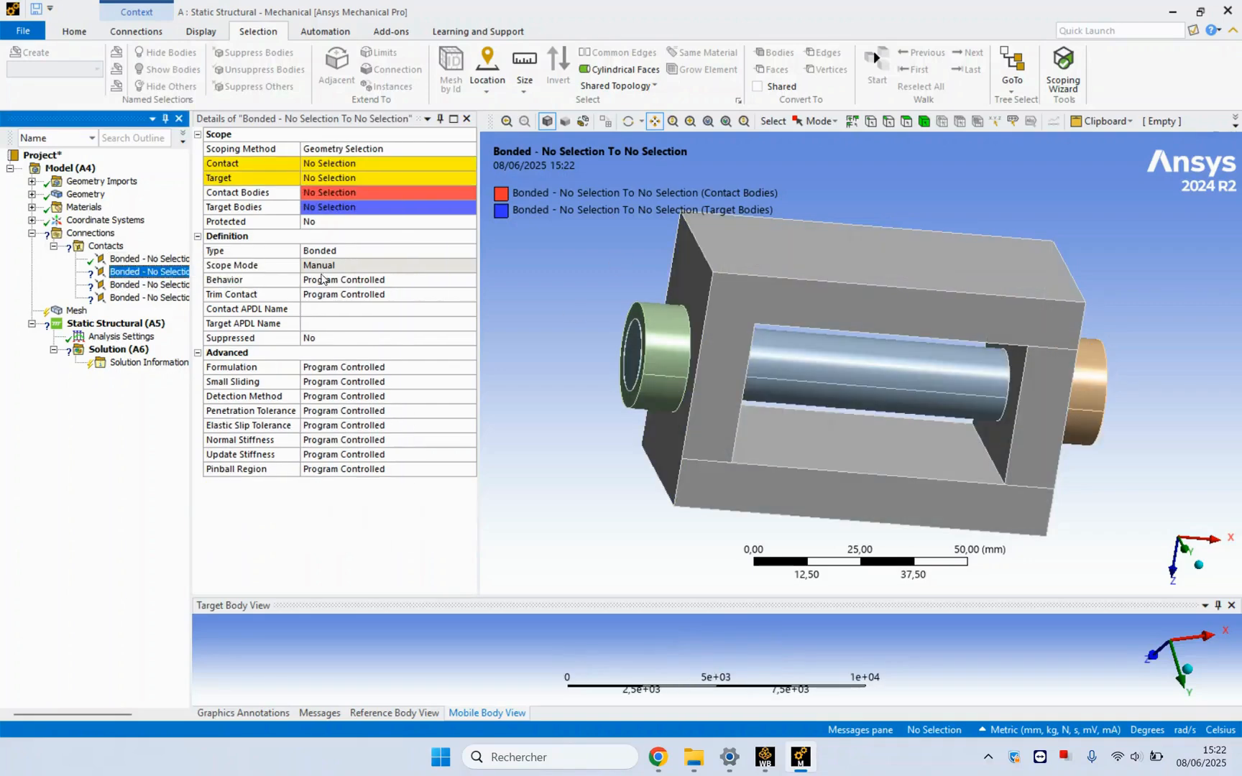
middle_drag(981, 277, 891, 188)
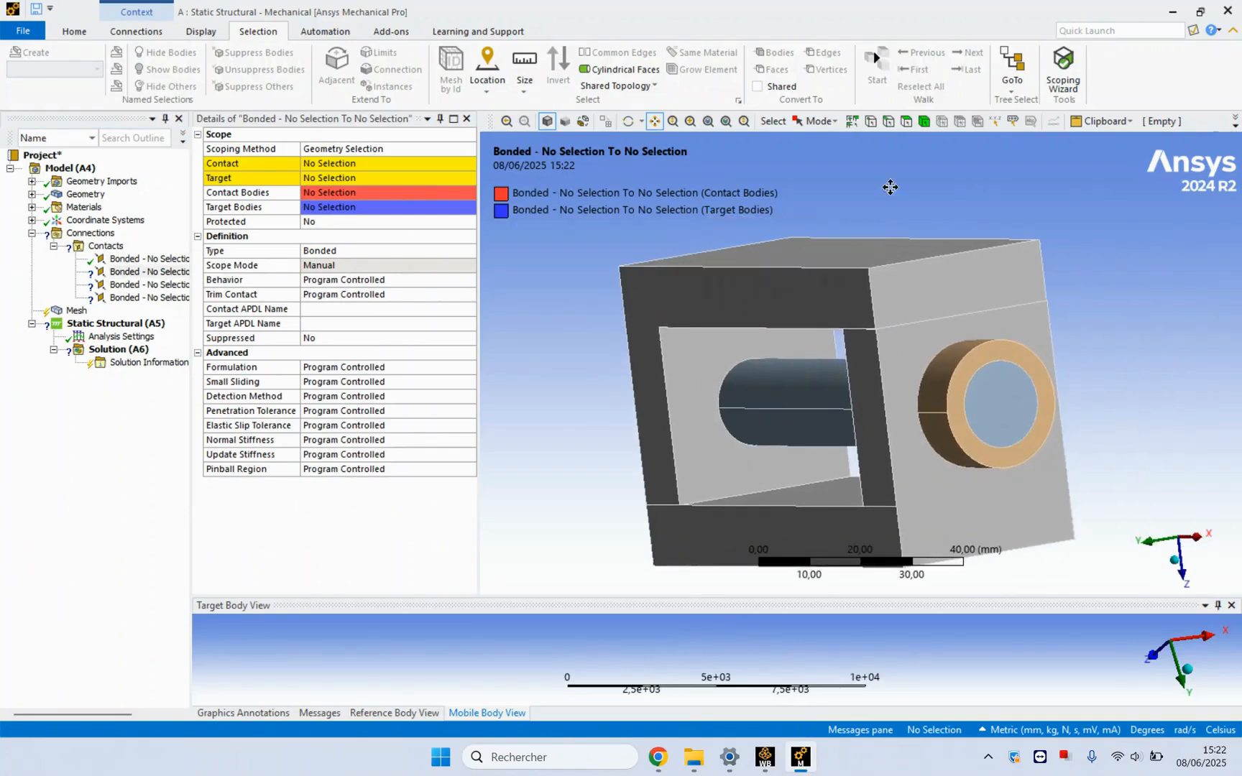
click(907, 120)
click(914, 338)
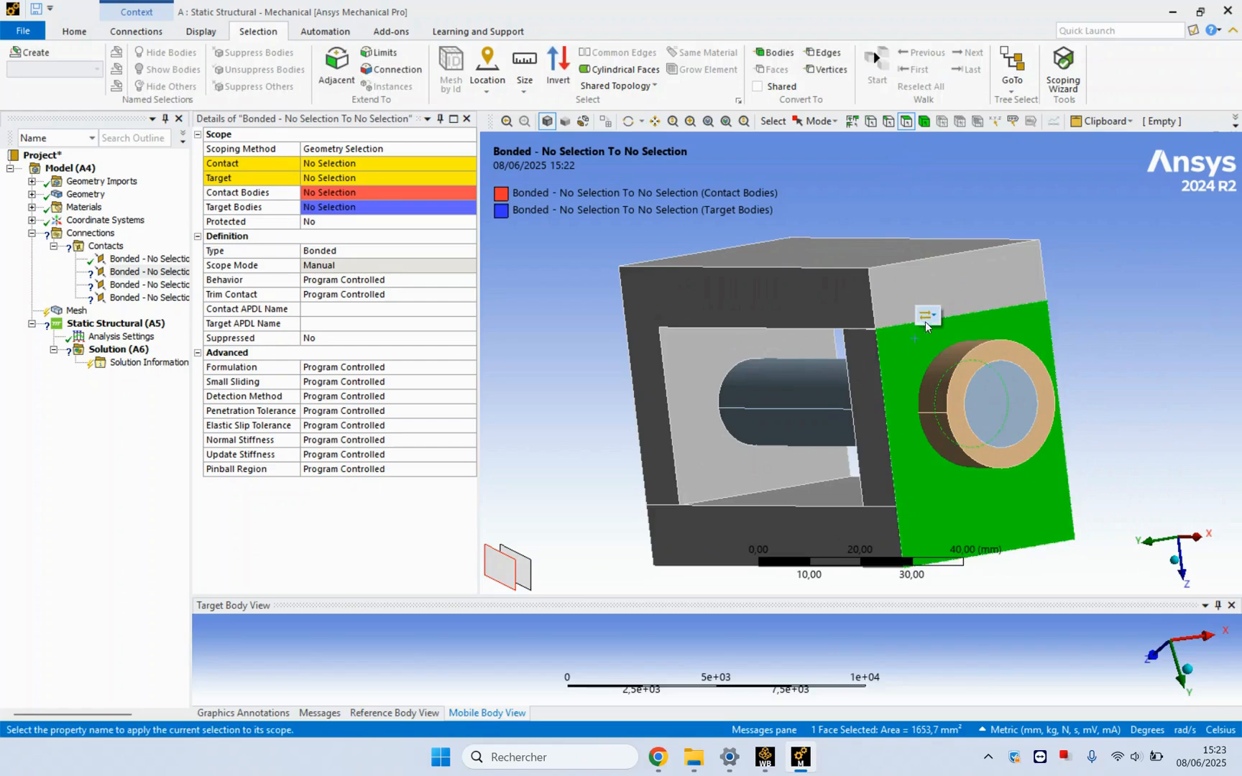
mouse_move(927, 316)
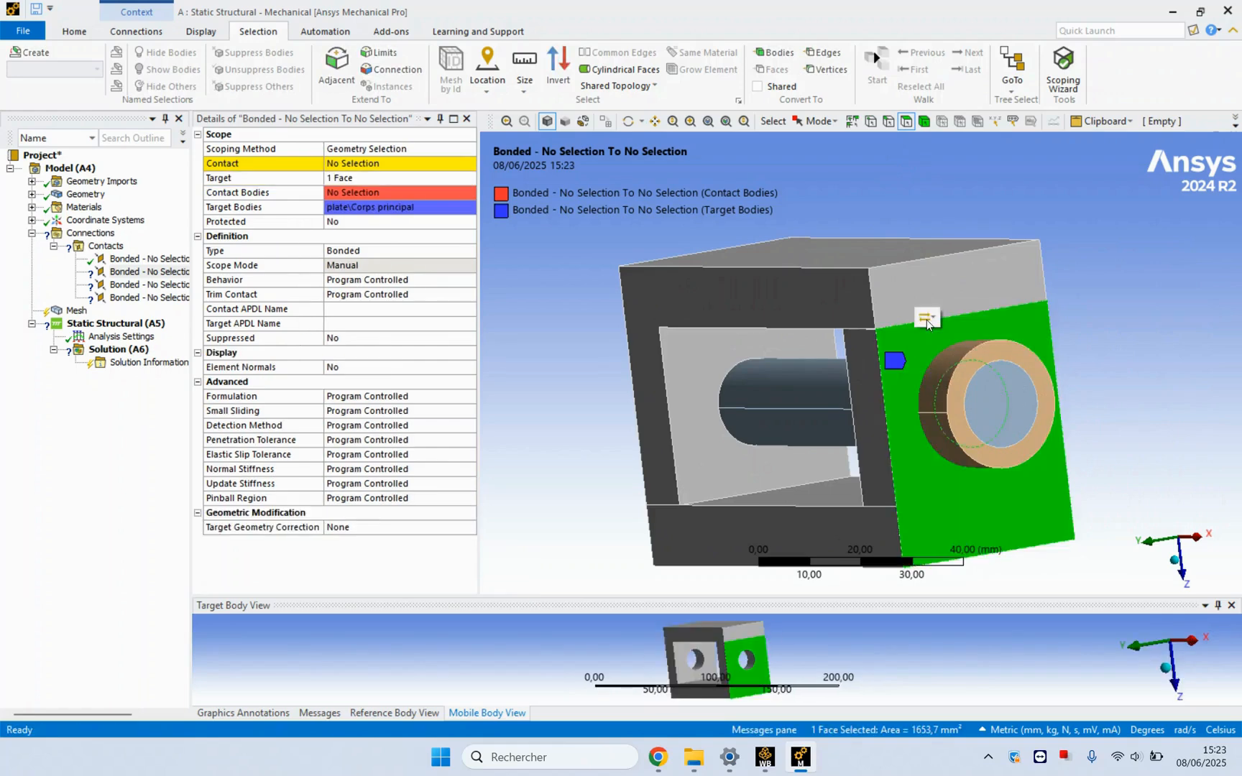
- Hide the plate and assign the orange nut's inner ring face as Contact of the second manual contact region
right_click(923, 281)
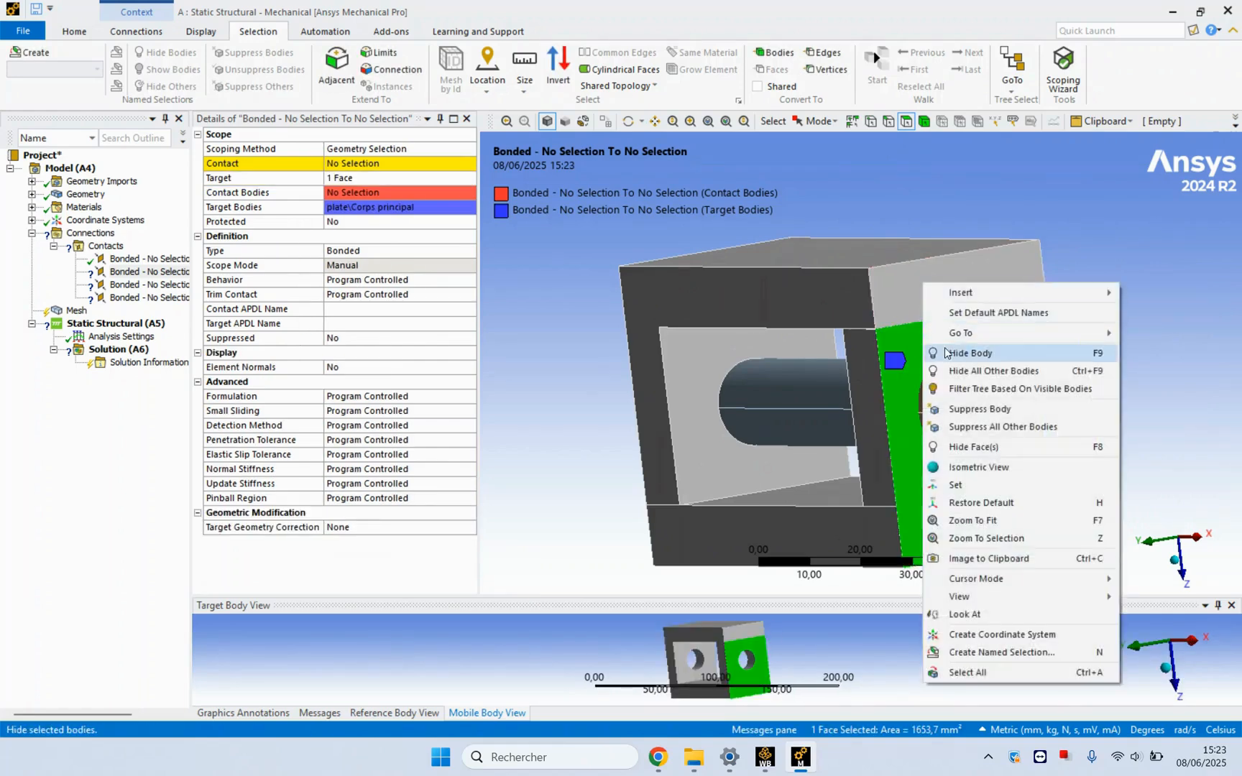
click(971, 352)
middle_drag(970, 352, 983, 377)
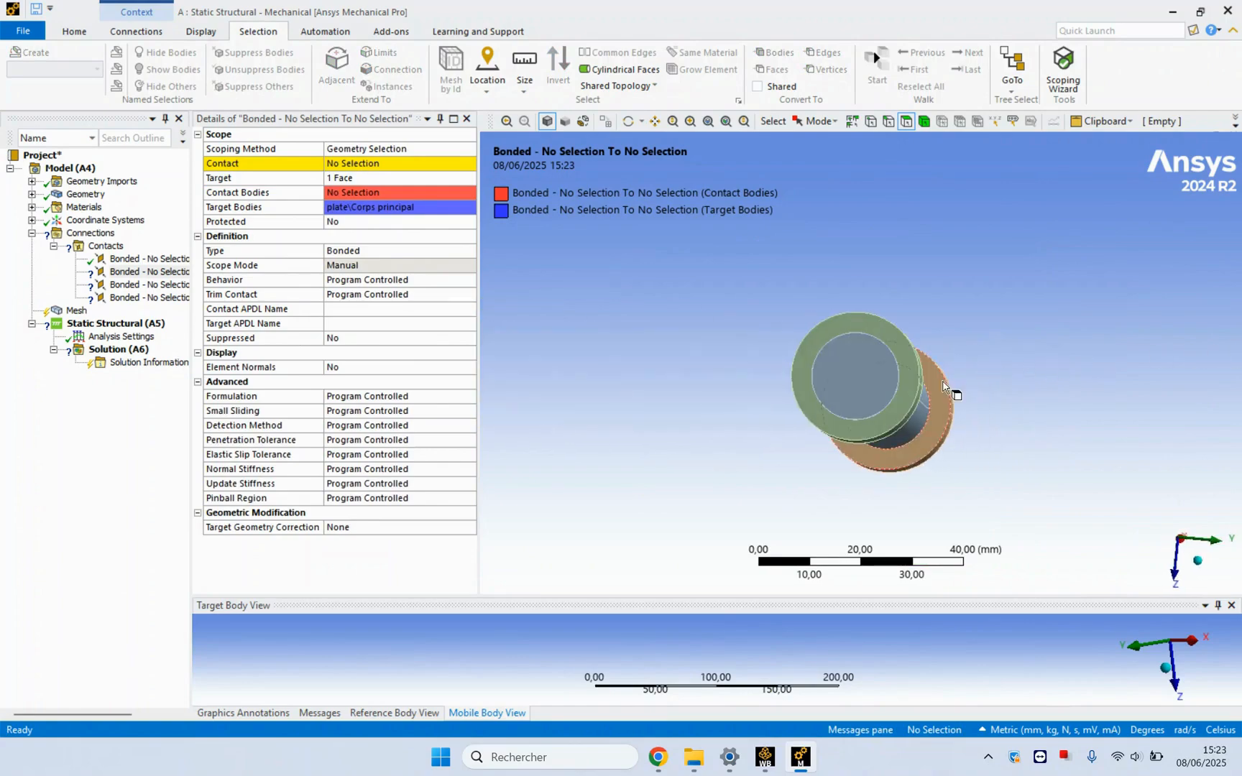
click(940, 382)
click(1002, 341)
scroll(942, 316, down, 3)
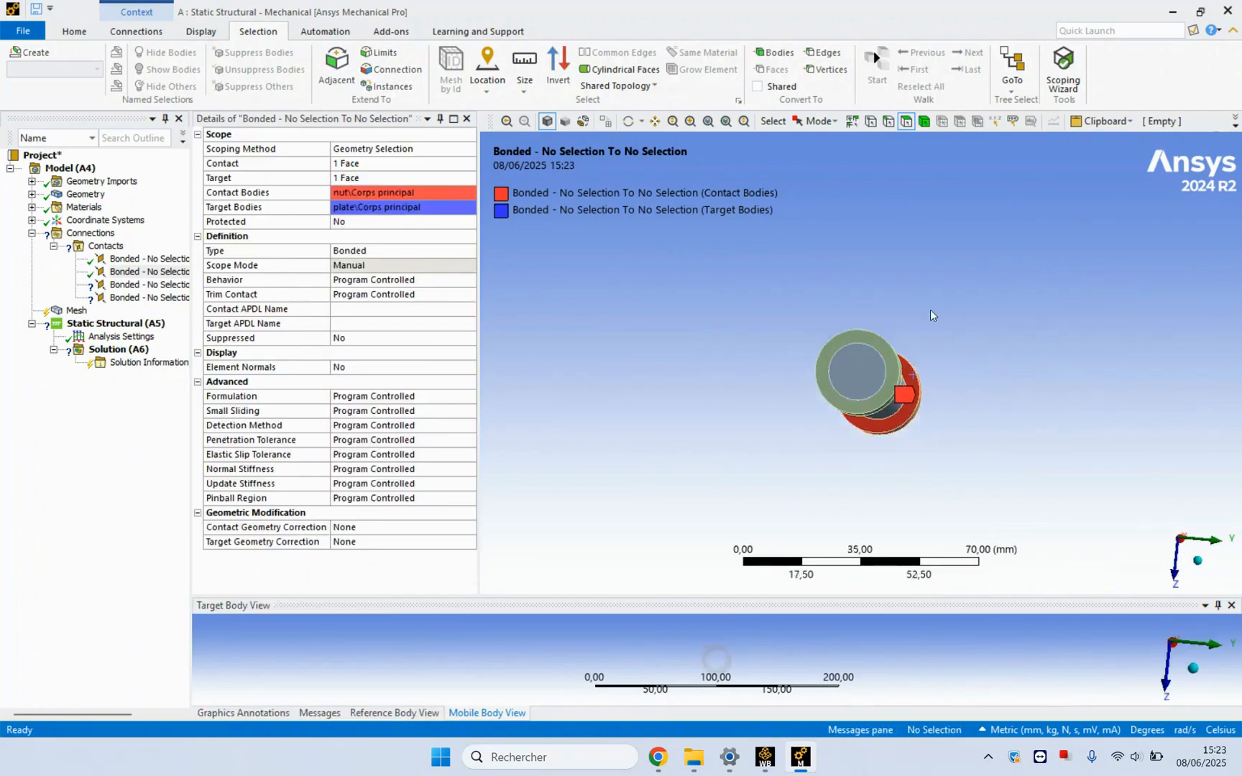
- Show all bodies again to bring back the hidden plate
right_click(897, 240)
click(929, 307)
middle_drag(926, 320, 719, 366)
- With body selection, assign the whole bolt body as Contact of the third manual contact region
click(137, 286)
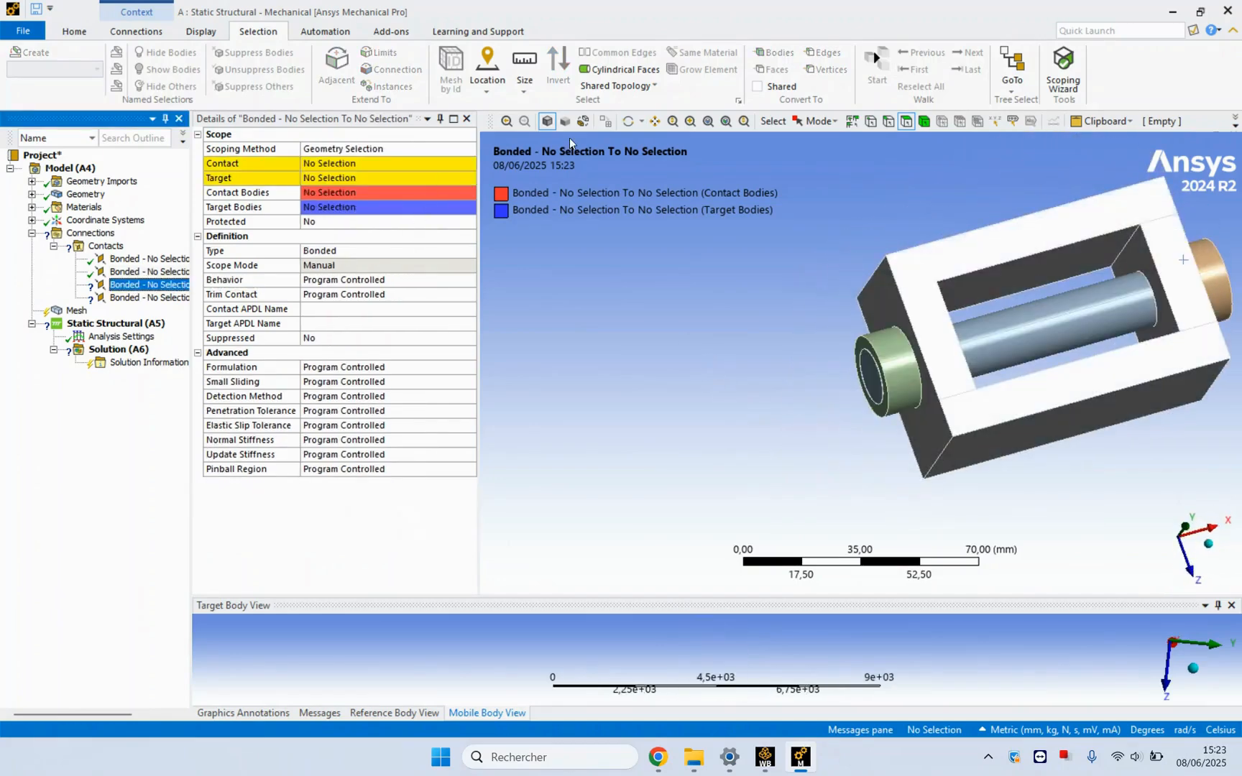
click(654, 121)
drag(818, 238, 723, 278)
scroll(748, 320, up, 2)
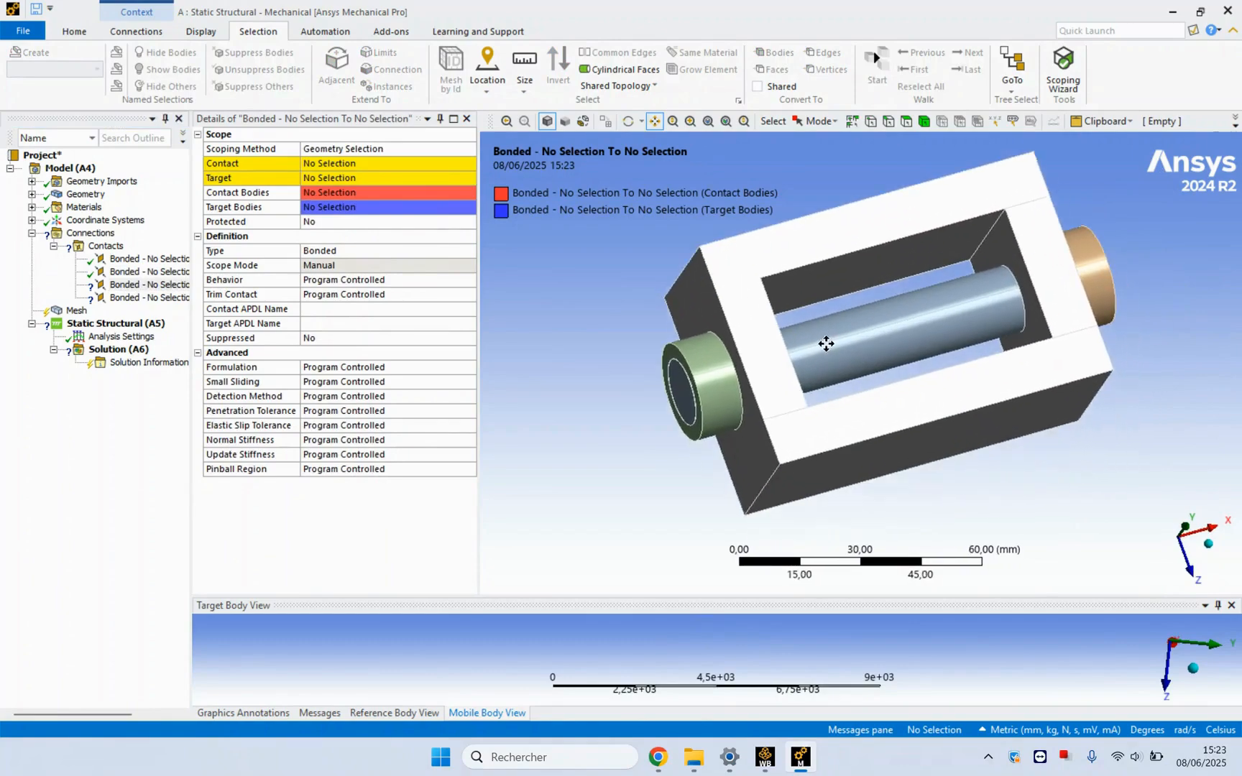
click(912, 124)
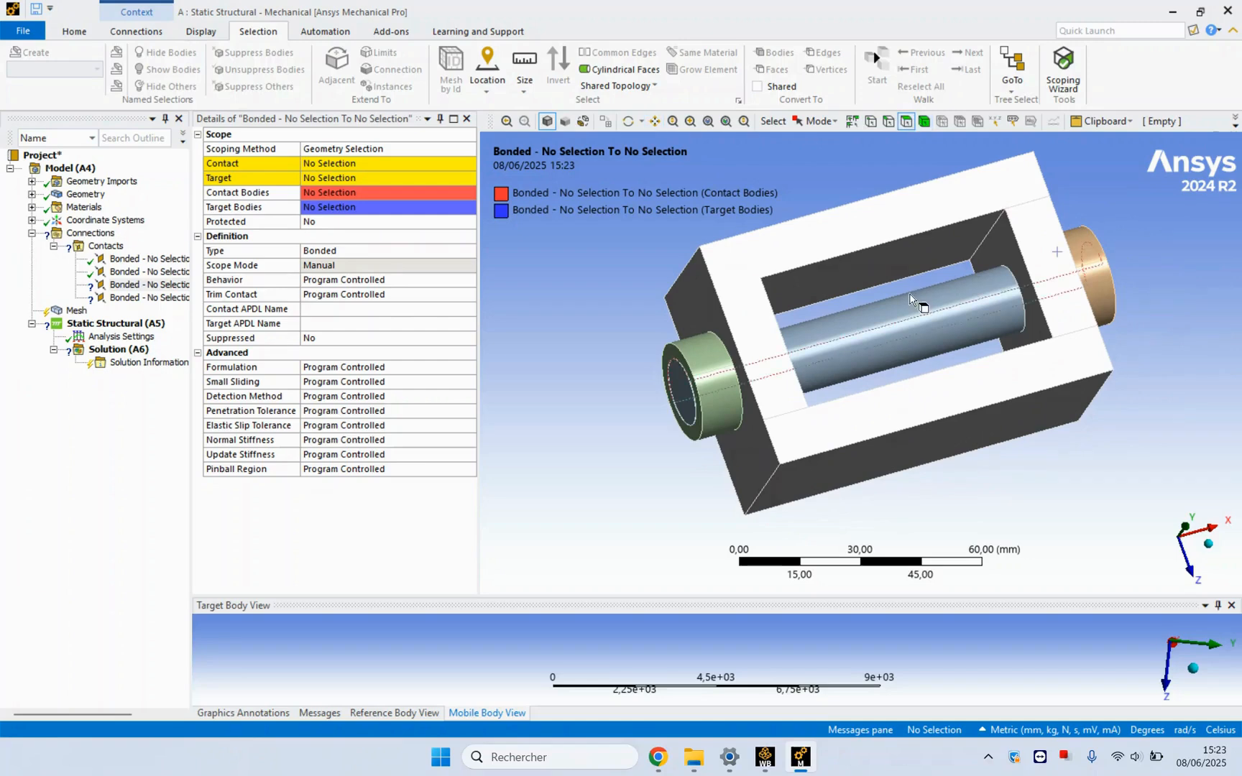
click(924, 121)
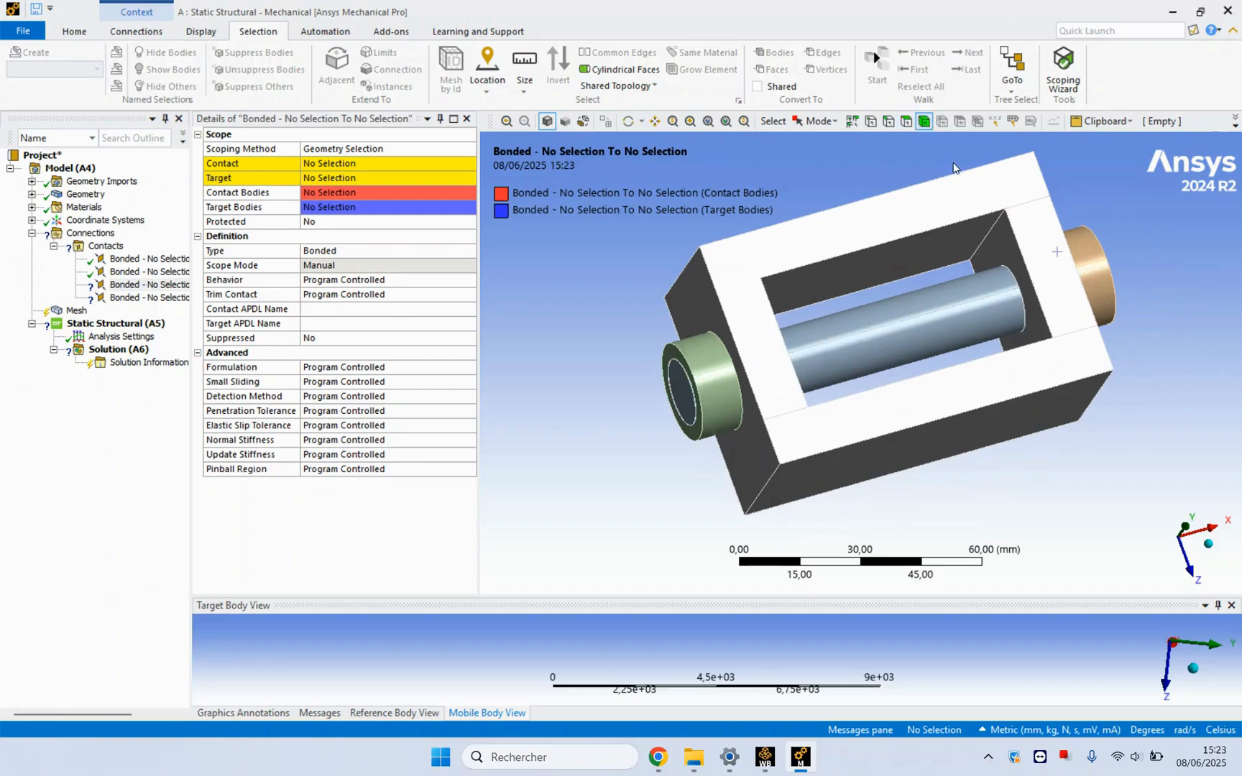
click(932, 315)
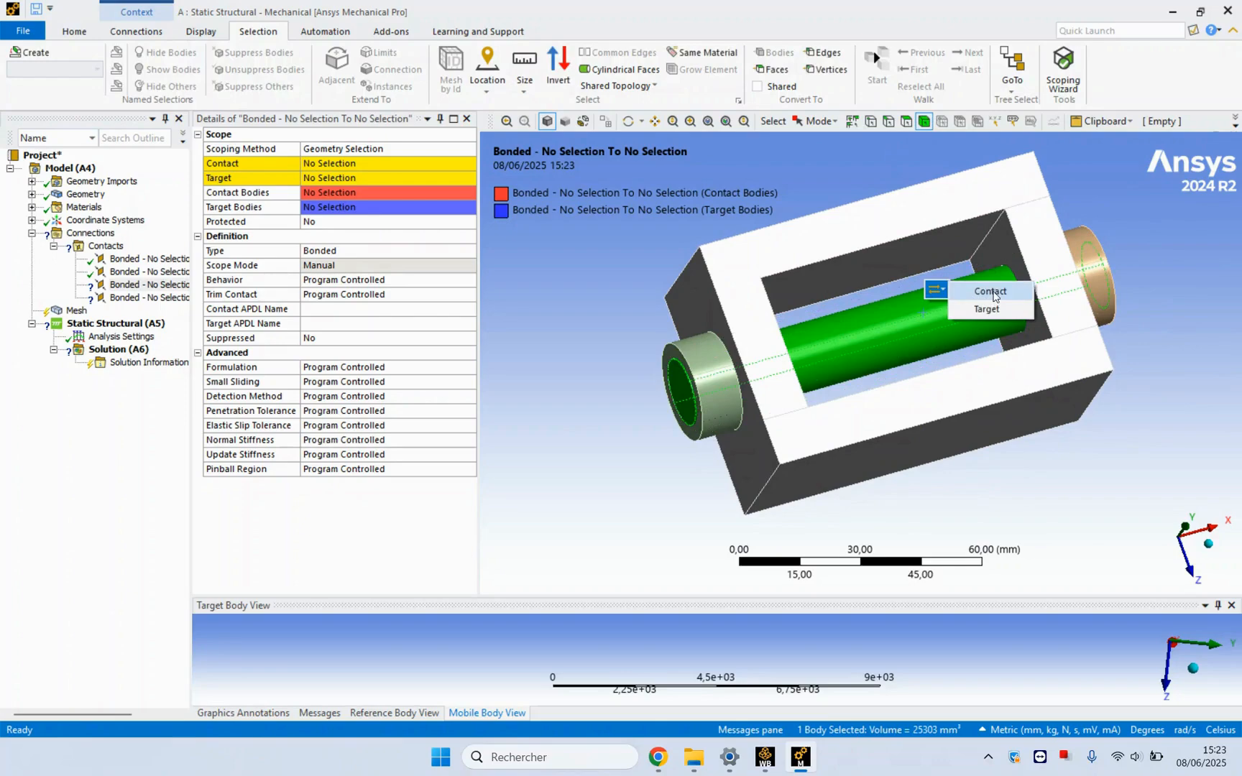
click(991, 292)
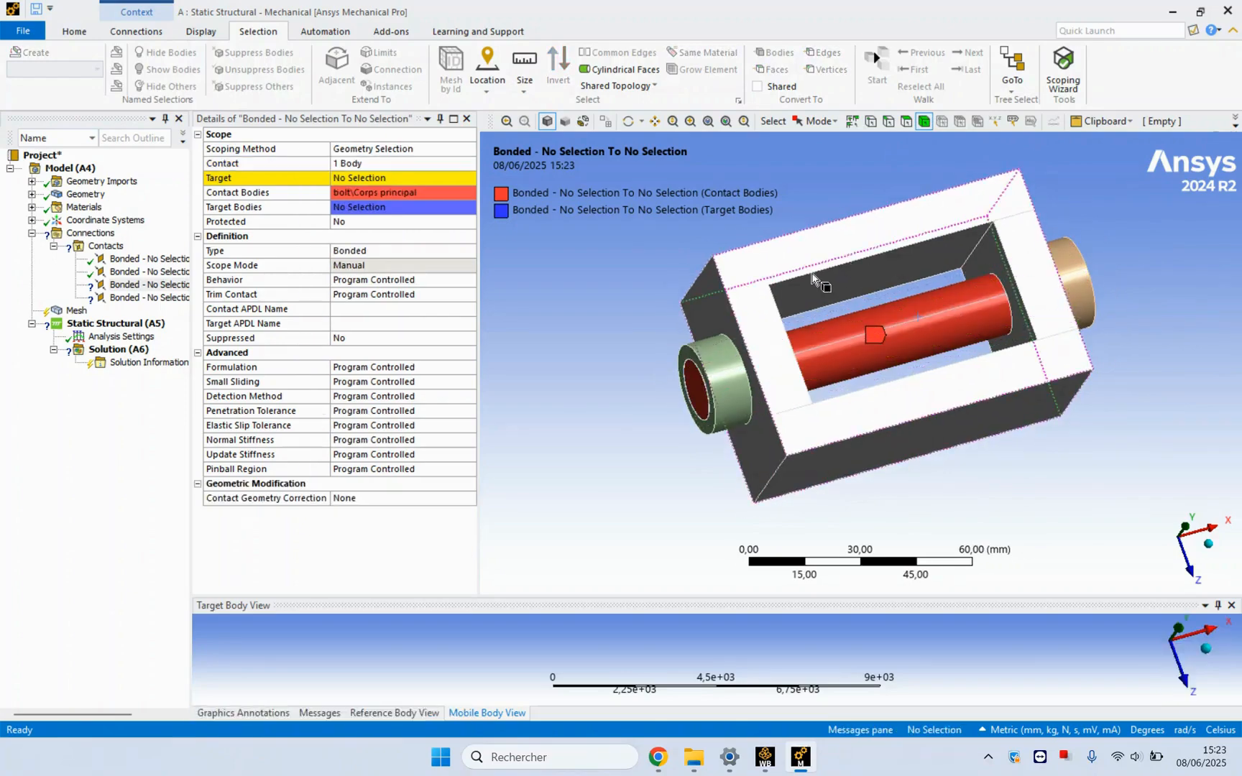
- Hide the bolt and assign both half-cylinder faces of the plate hole beside the orange nut as Target of the third contact region
click(872, 309)
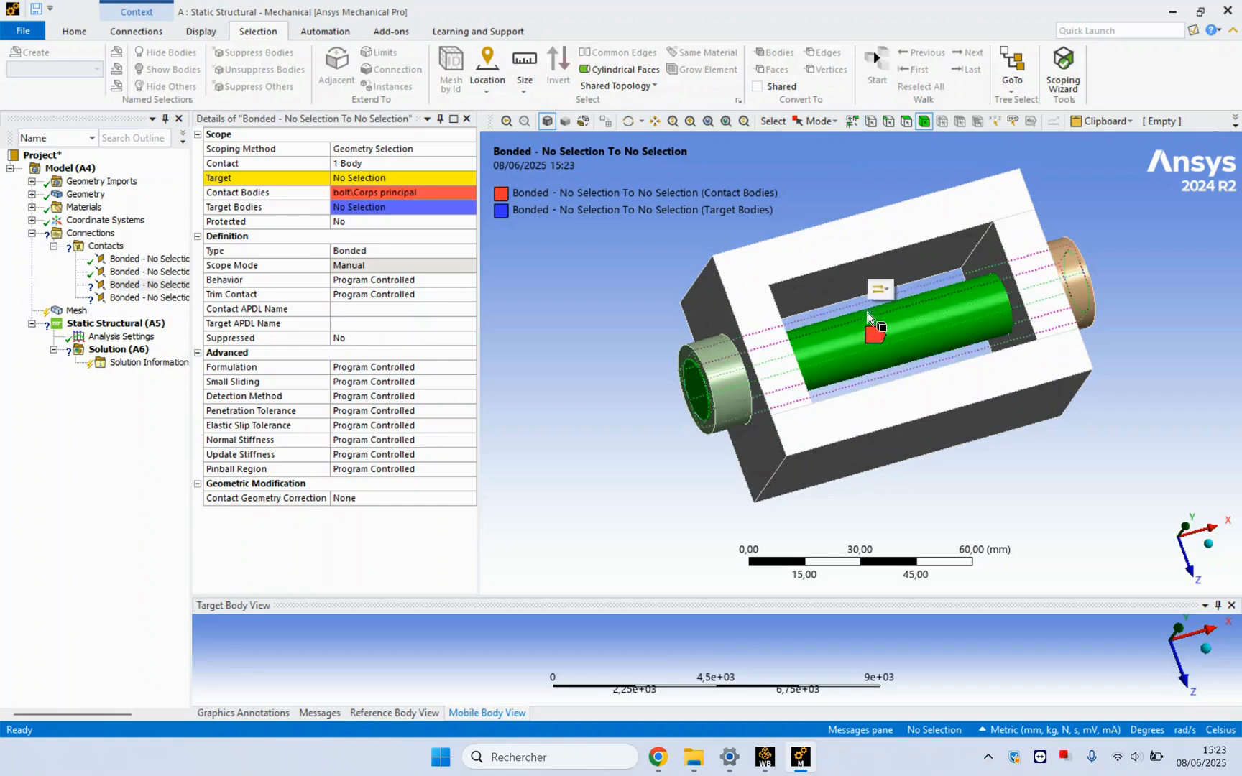
right_click(869, 315)
click(905, 403)
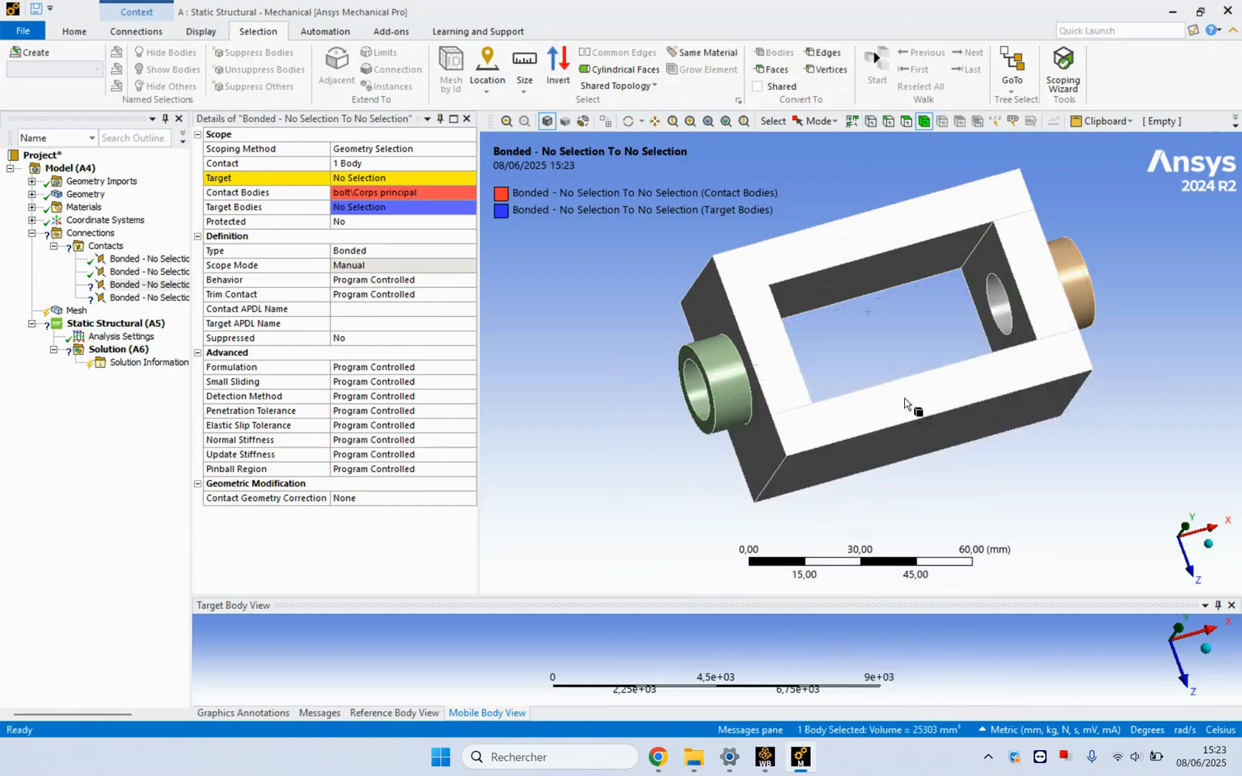
middle_drag(987, 278, 1022, 289)
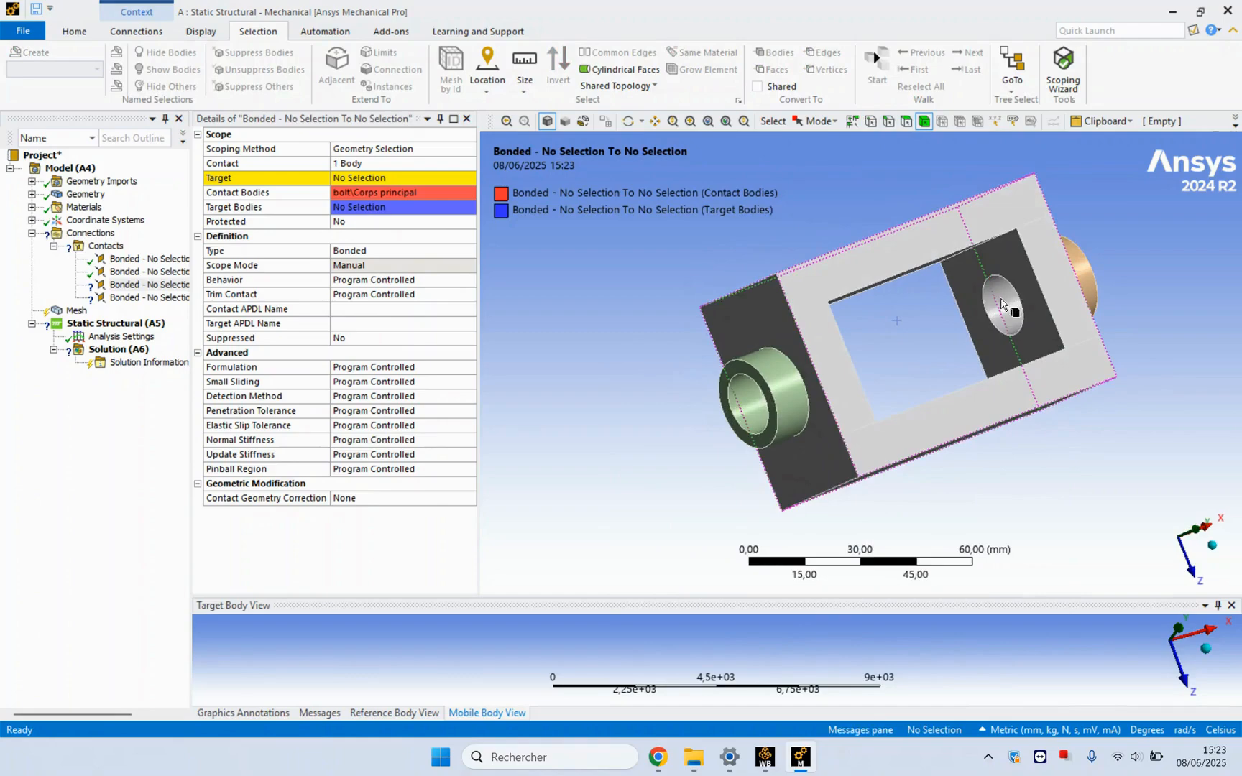
click(906, 122)
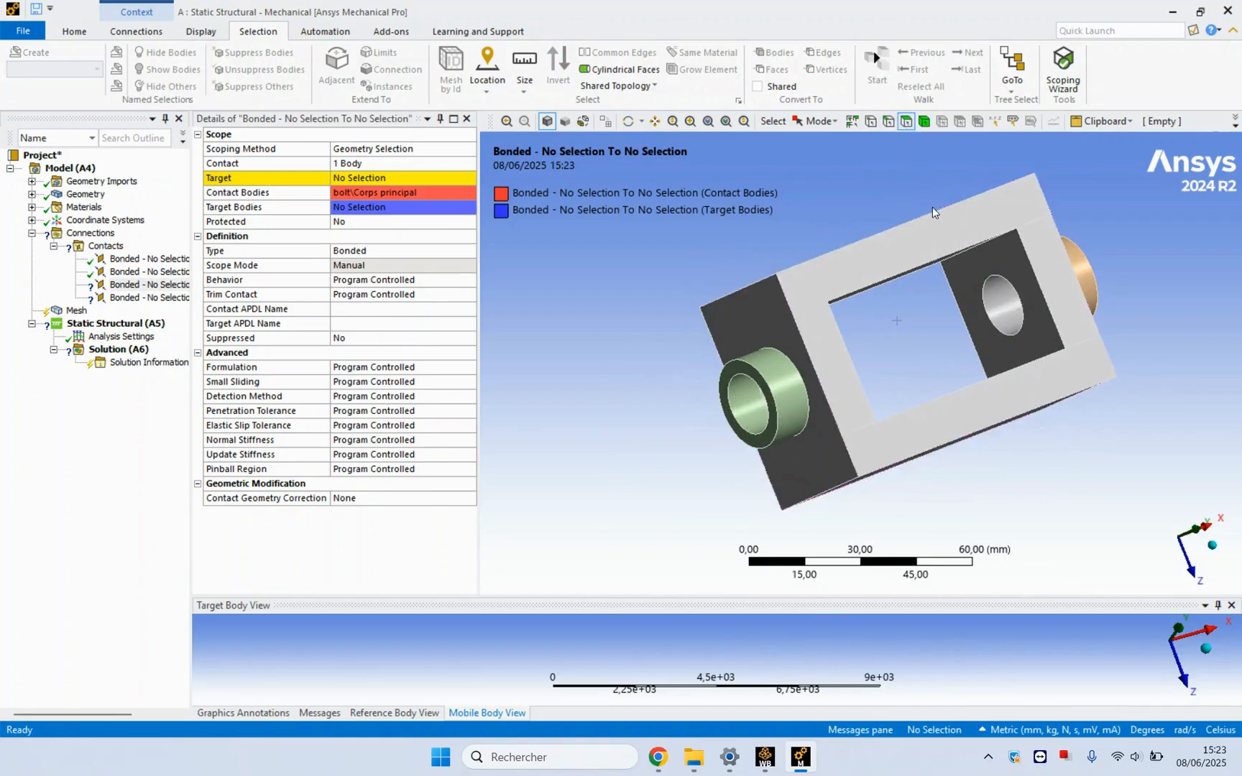
click(1003, 317)
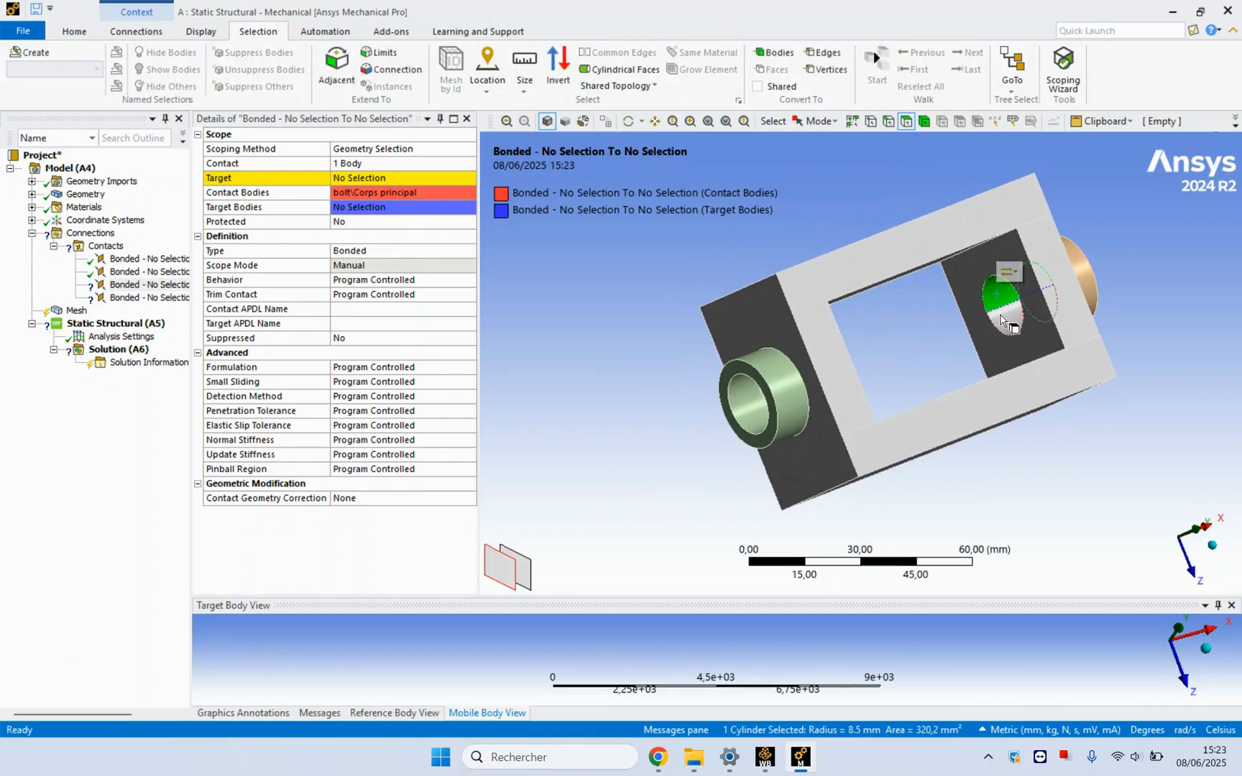
ctrl+click(1003, 320)
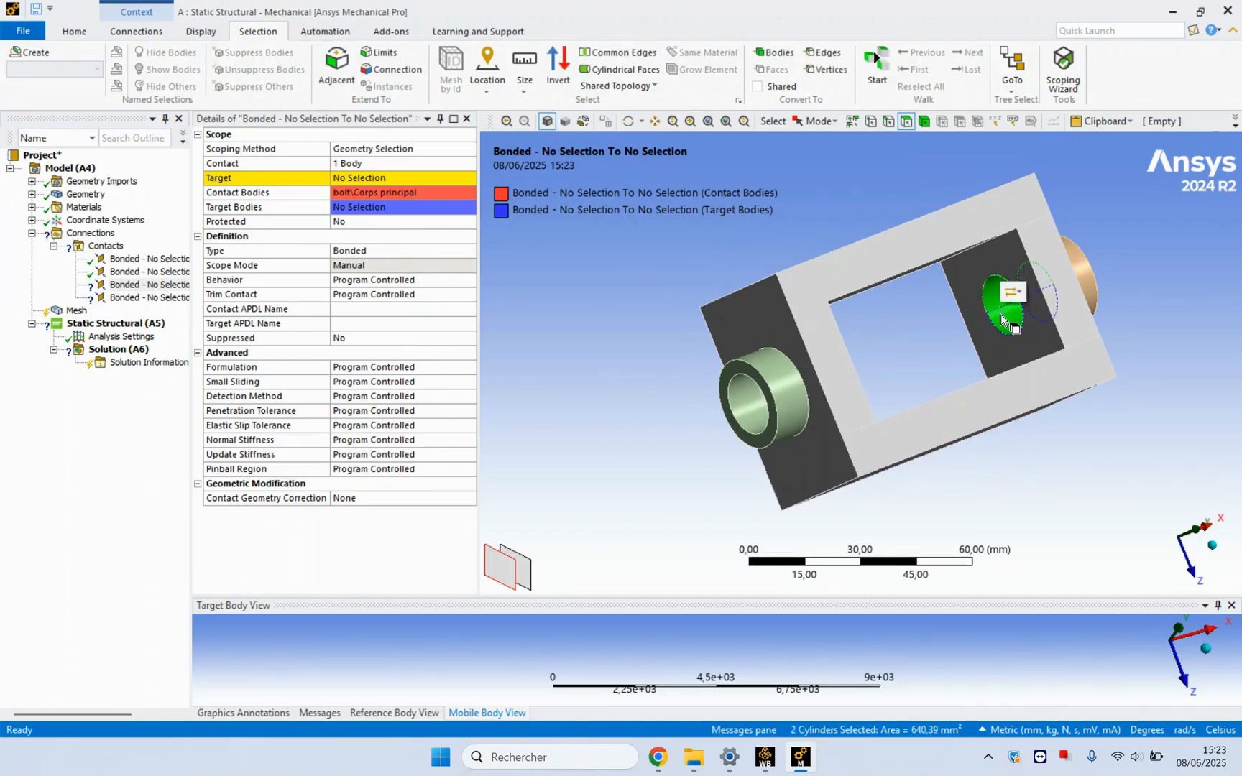
click(1011, 294)
click(1064, 311)
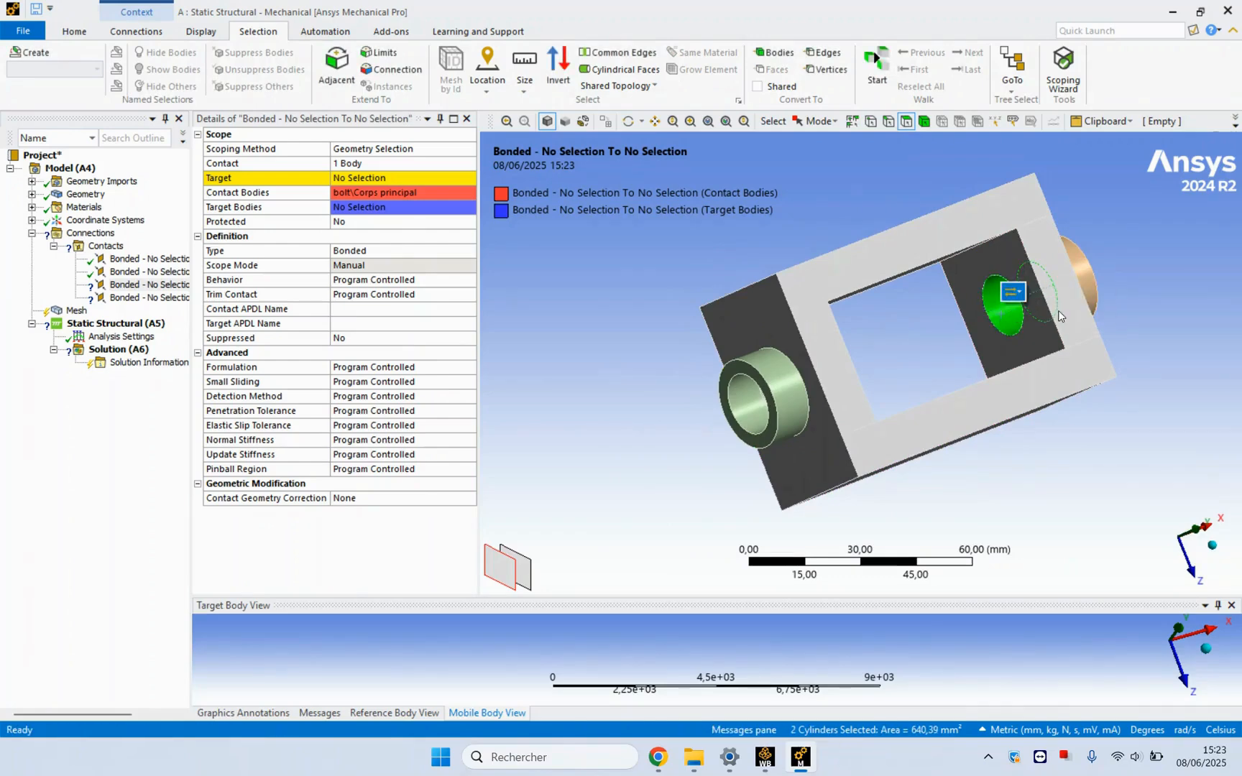
- Add both half-cylinder faces of the plate hole beside the green nut to the third contact region's Target
middle_drag(954, 301, 804, 330)
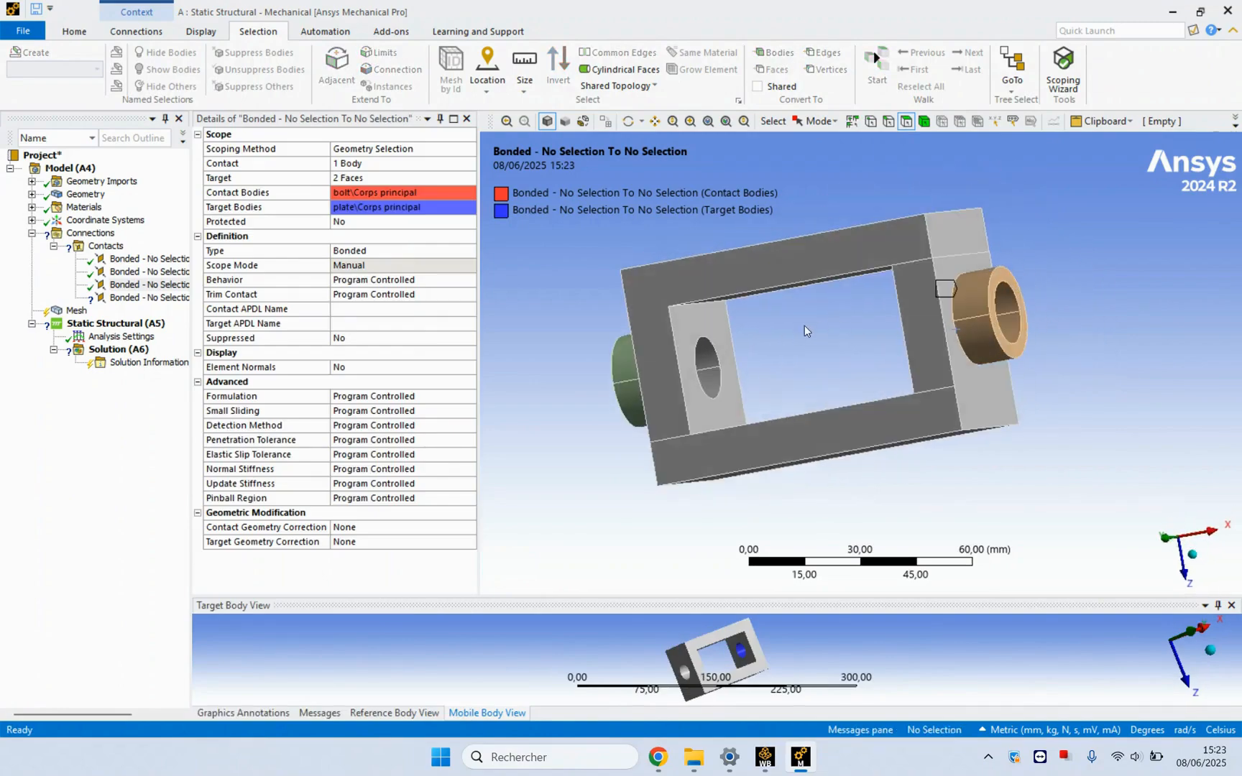
click(708, 372)
ctrl+click(713, 380)
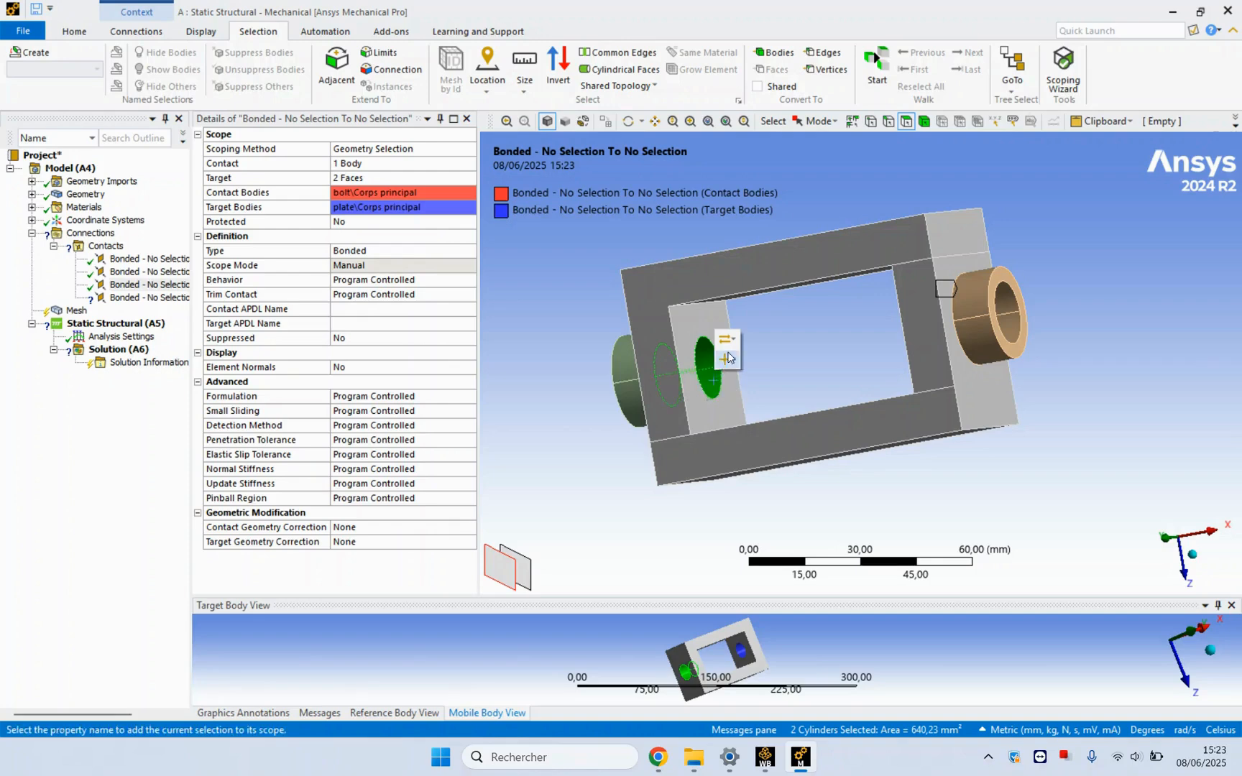
click(728, 341)
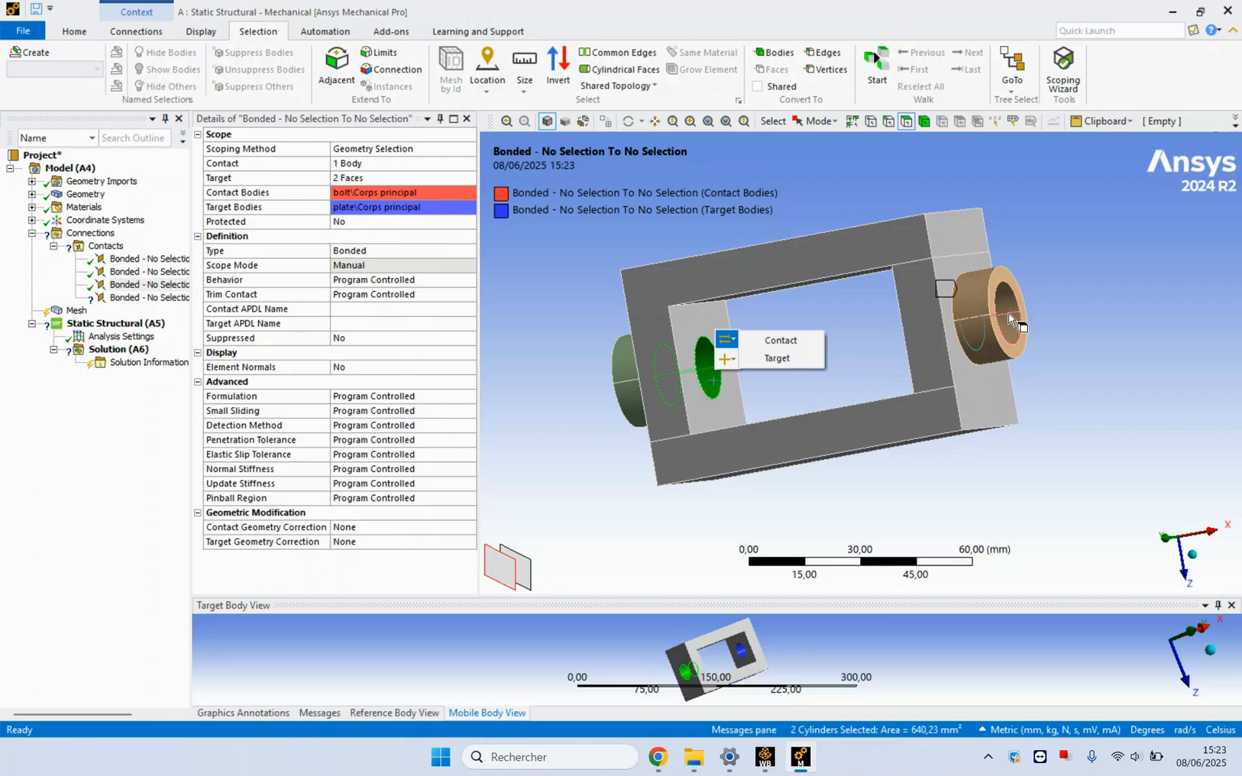
click(758, 363)
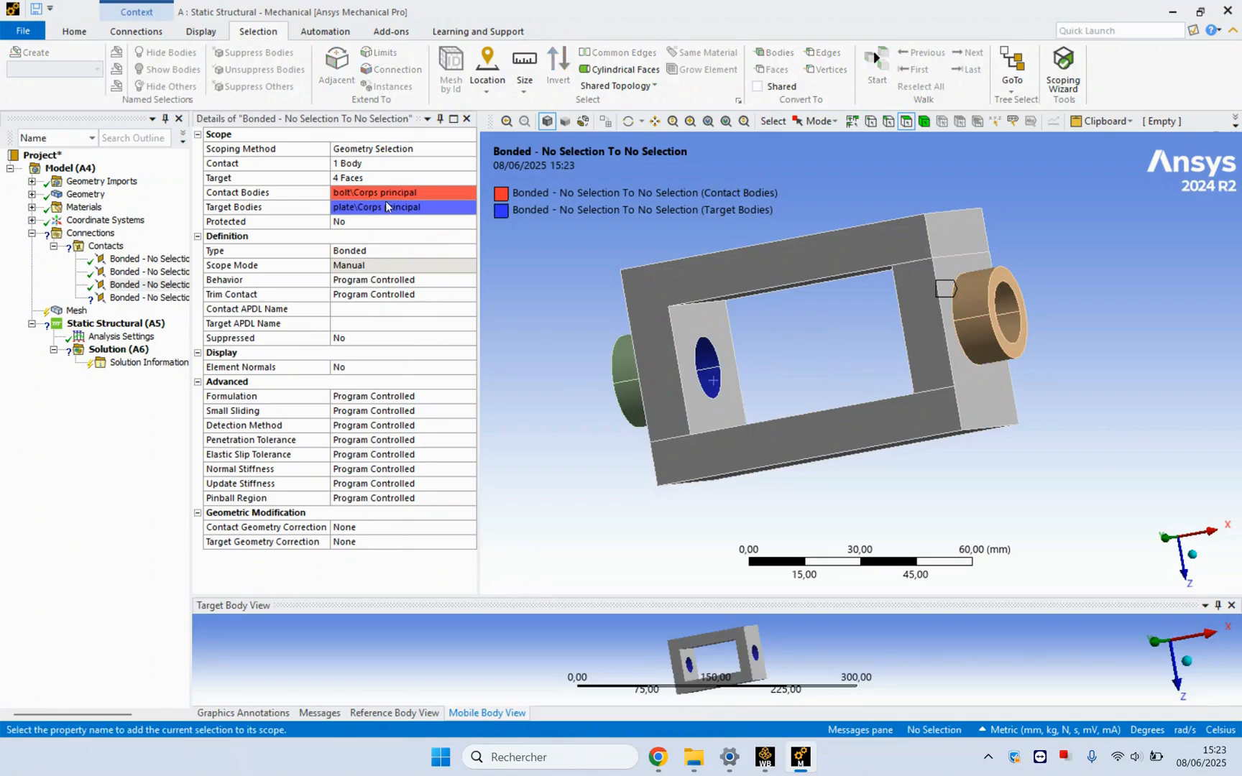
- Show all bodies again and check the bolt and plate hole faces scoped in the third contact region
right_click(757, 164)
right_click(743, 226)
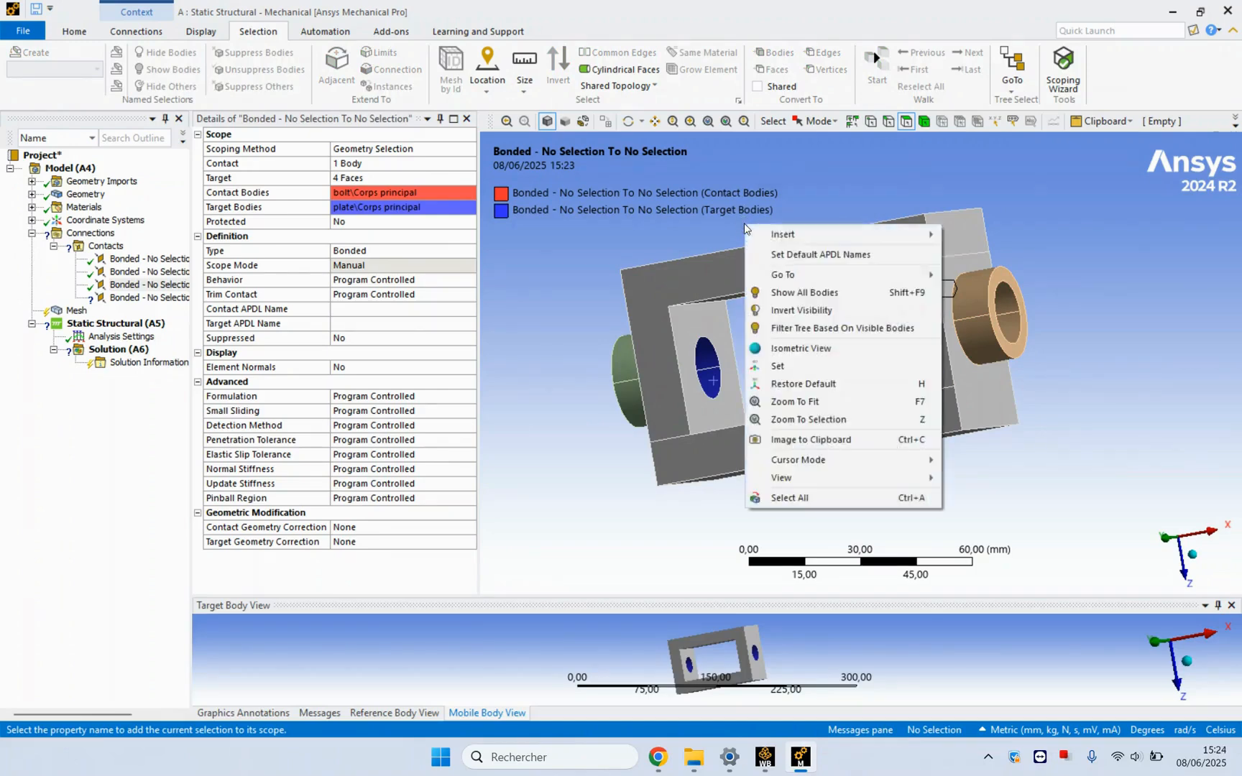
click(762, 292)
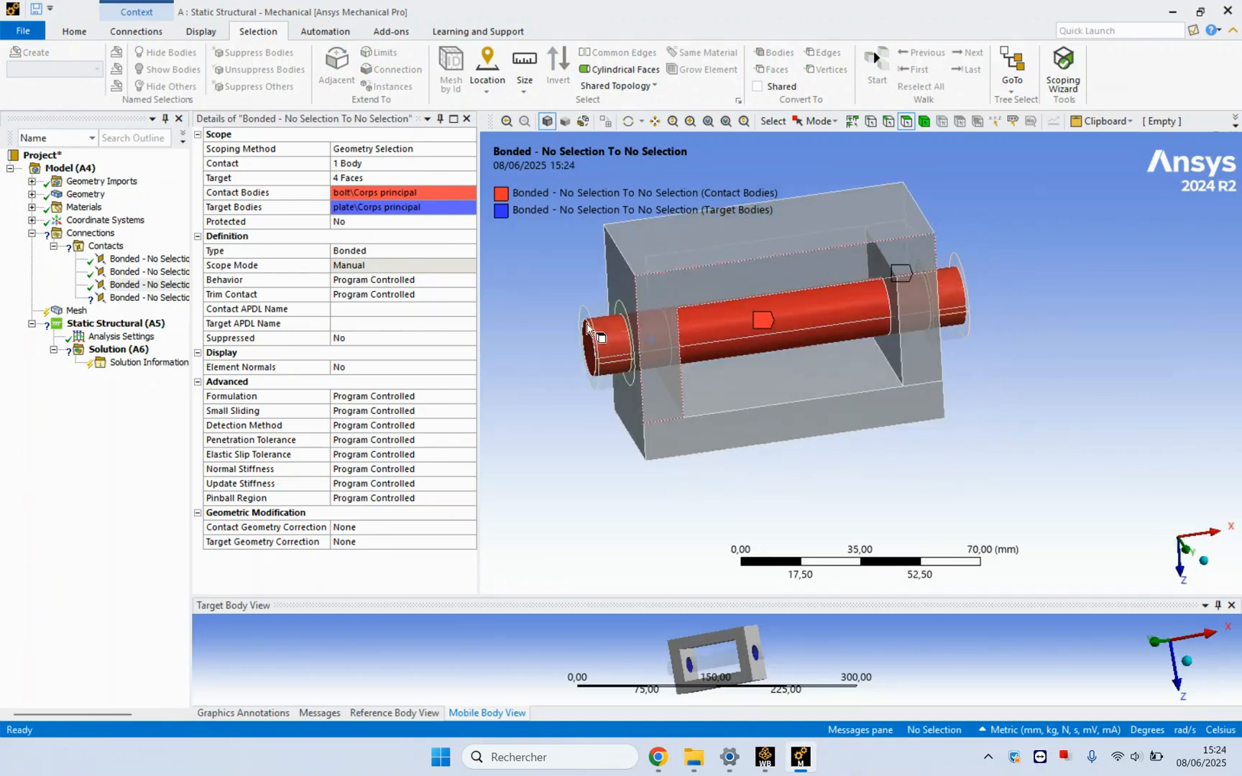
- For the fourth manual contact region, hide the bolt and assign the green nut's two inner cylindrical faces as Contact
click(161, 295)
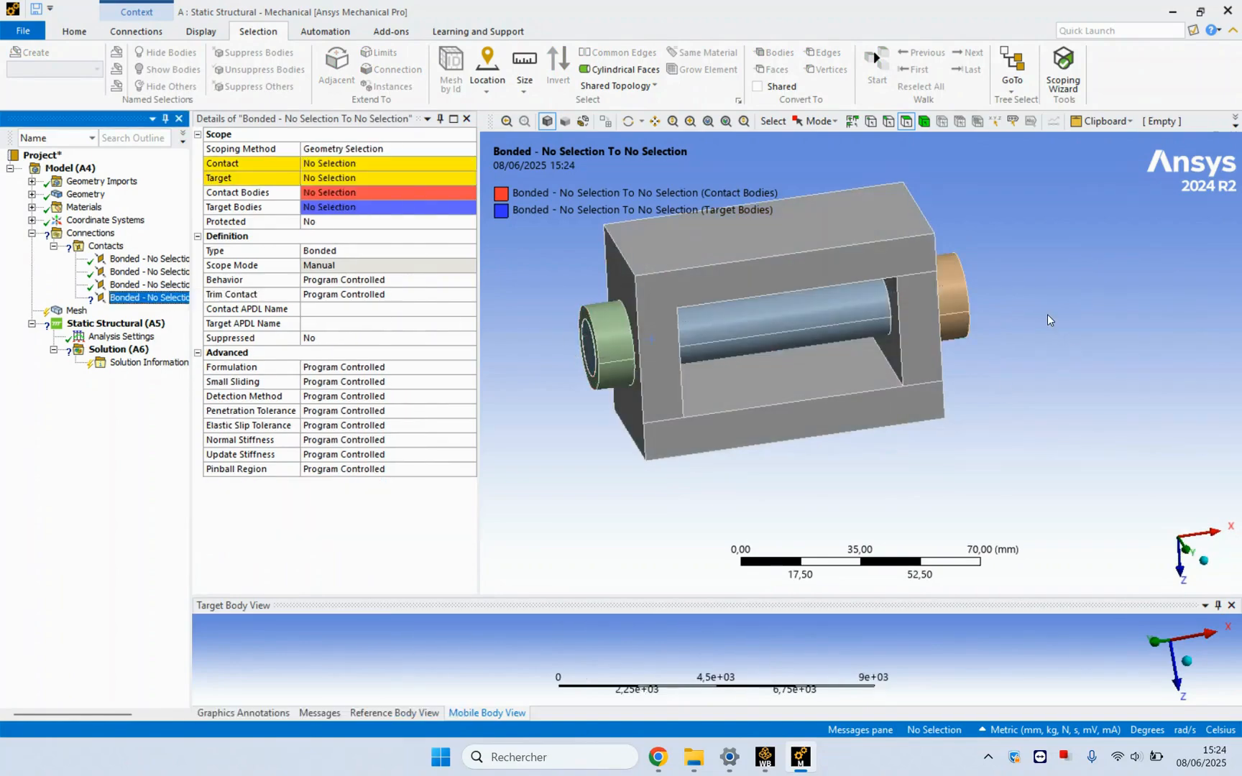
click(724, 333)
right_click(723, 333)
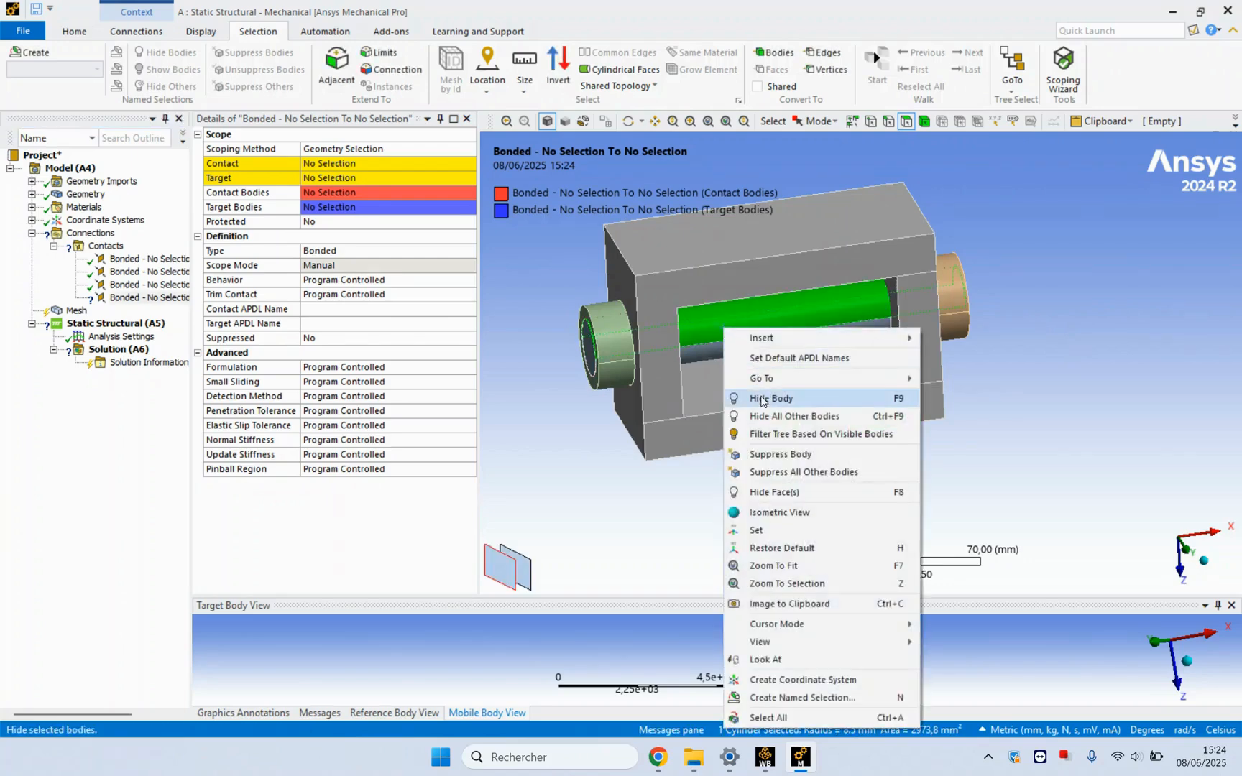
click(754, 397)
mouse_move(640, 352)
middle_down()
mouse_move(683, 348)
mouse_move(661, 352)
middle_up()
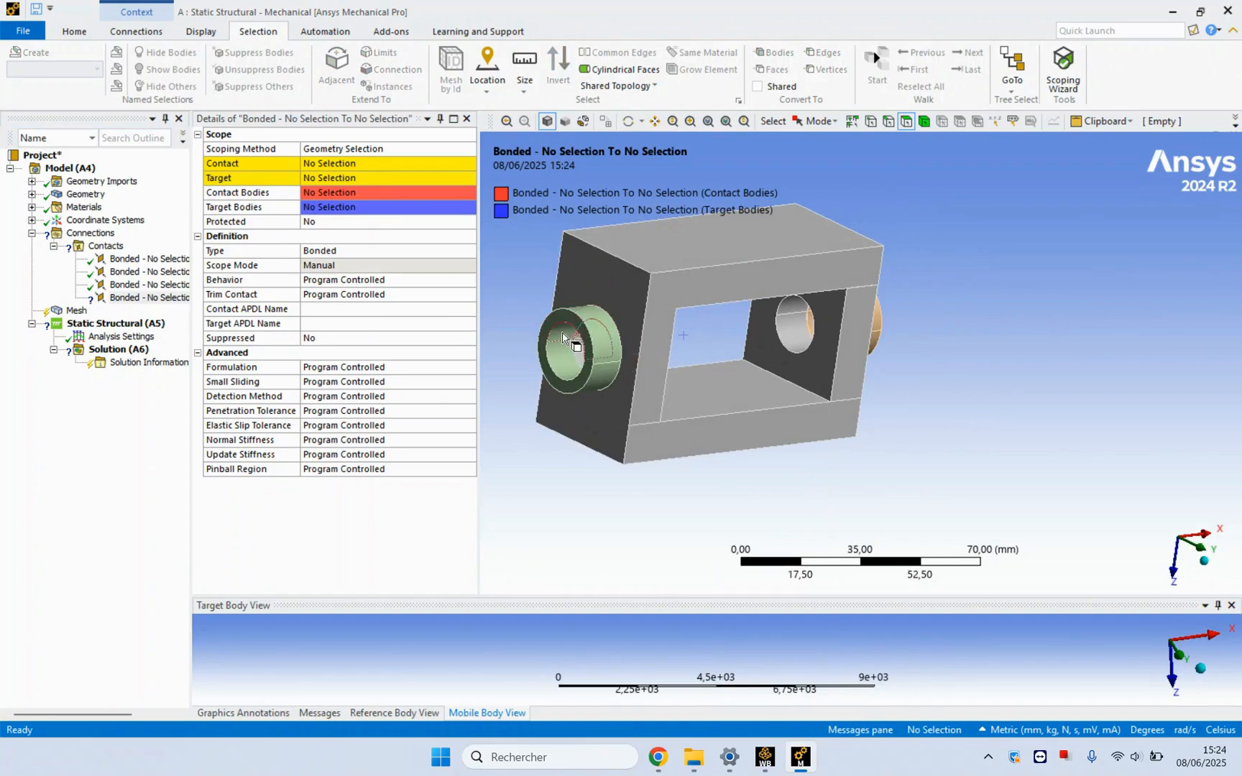
click(562, 360)
ctrl+click(562, 361)
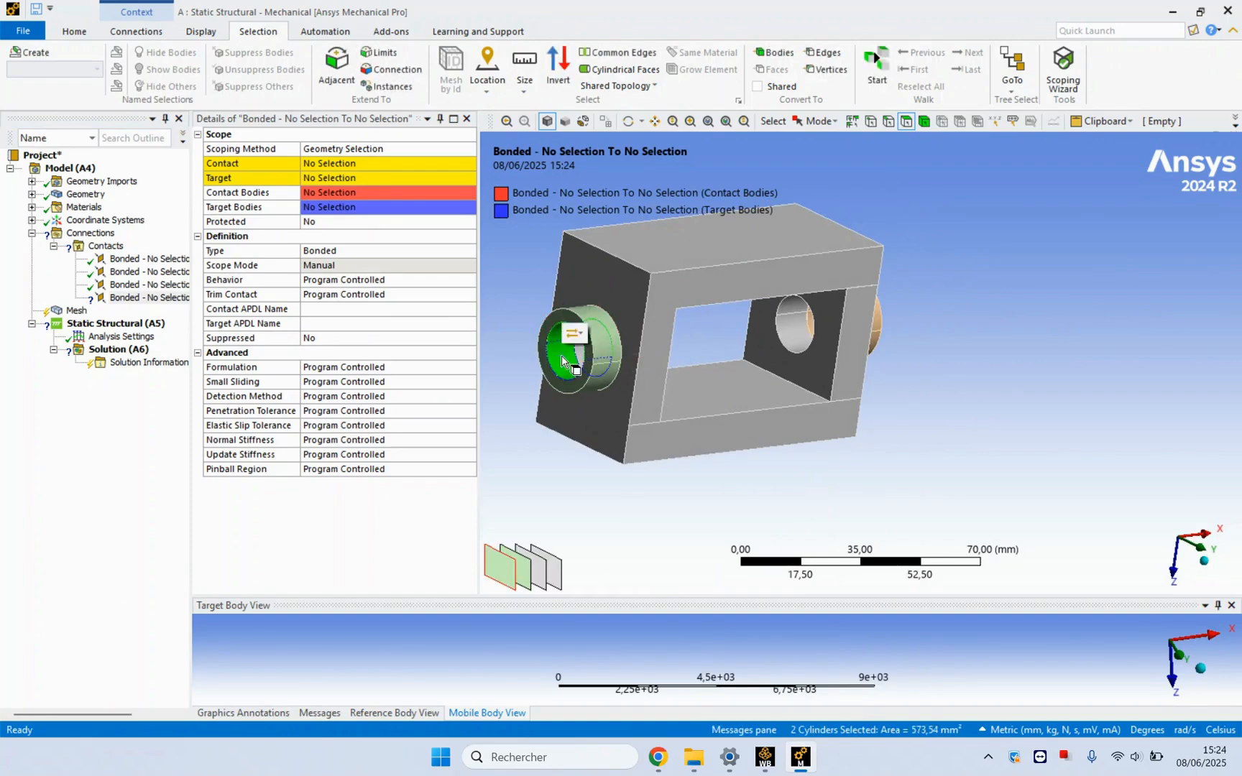
click(573, 333)
click(627, 335)
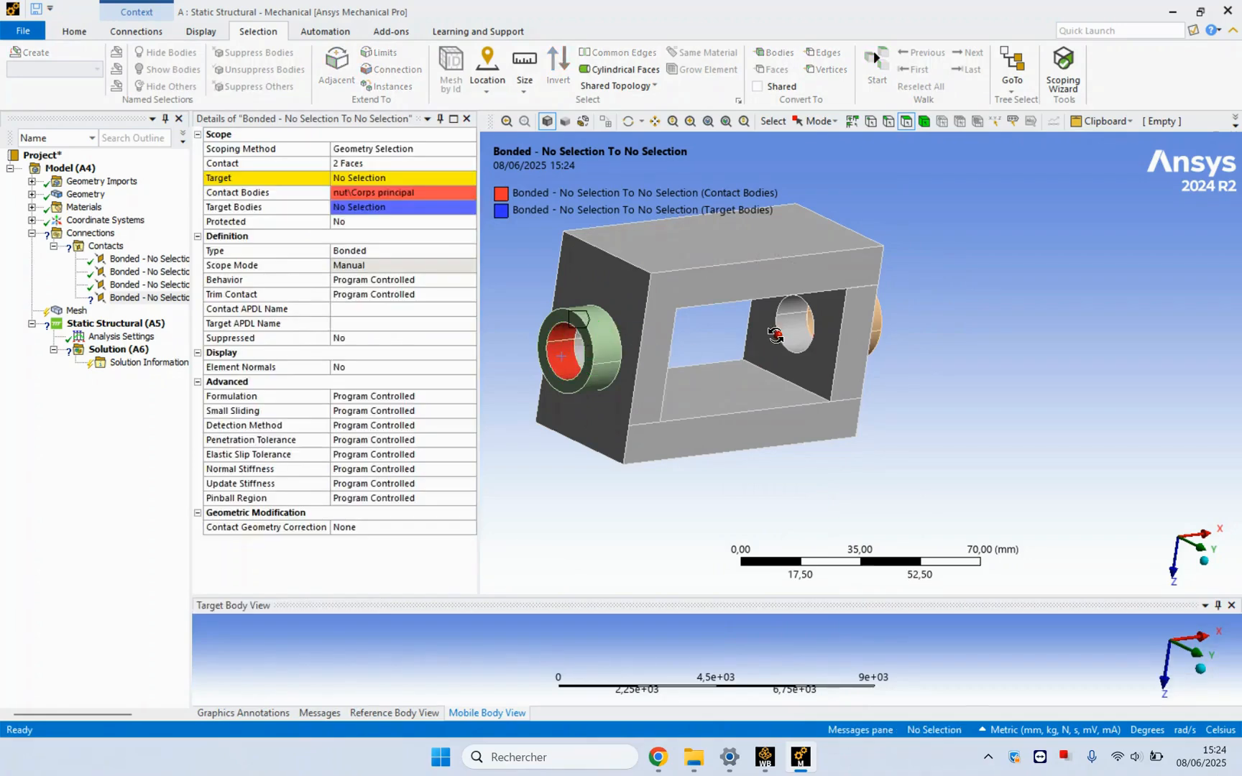
- Add the orange nut's two inner cylindrical faces to the fourth contact region's Contact scope
middle_drag(797, 337, 726, 338)
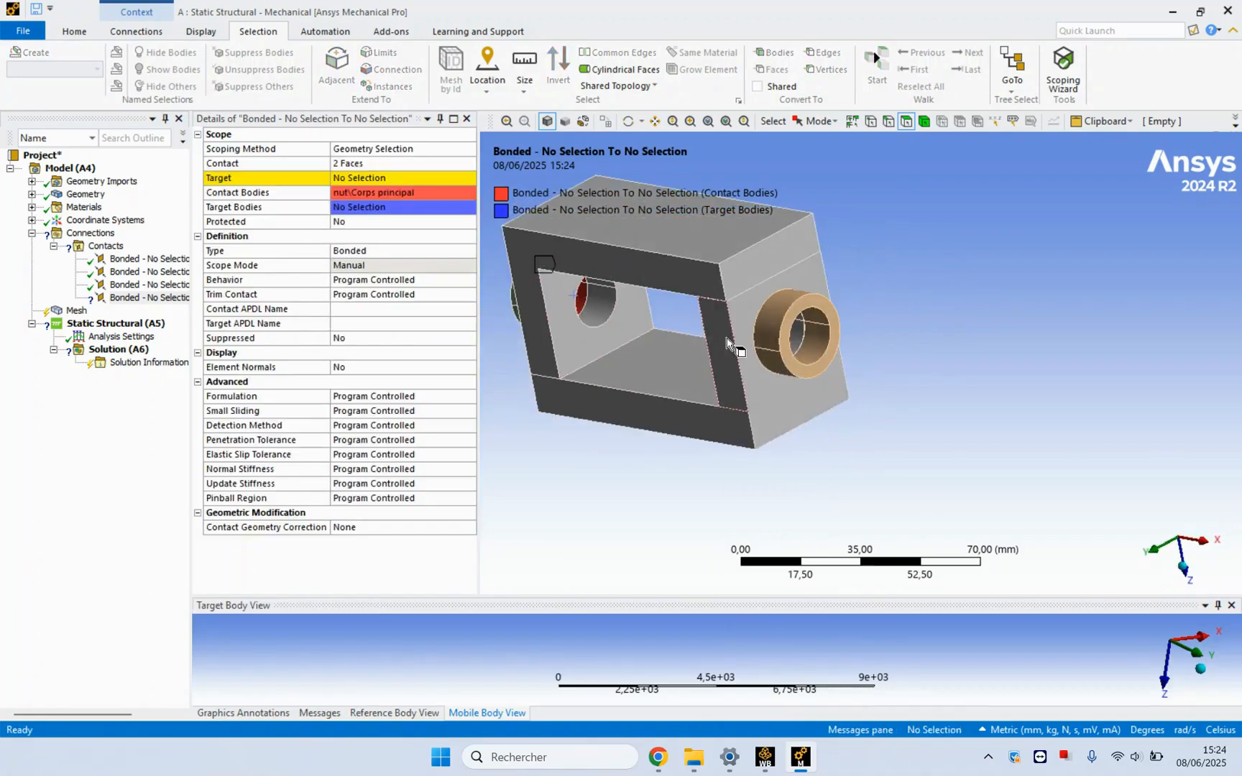
click(799, 344)
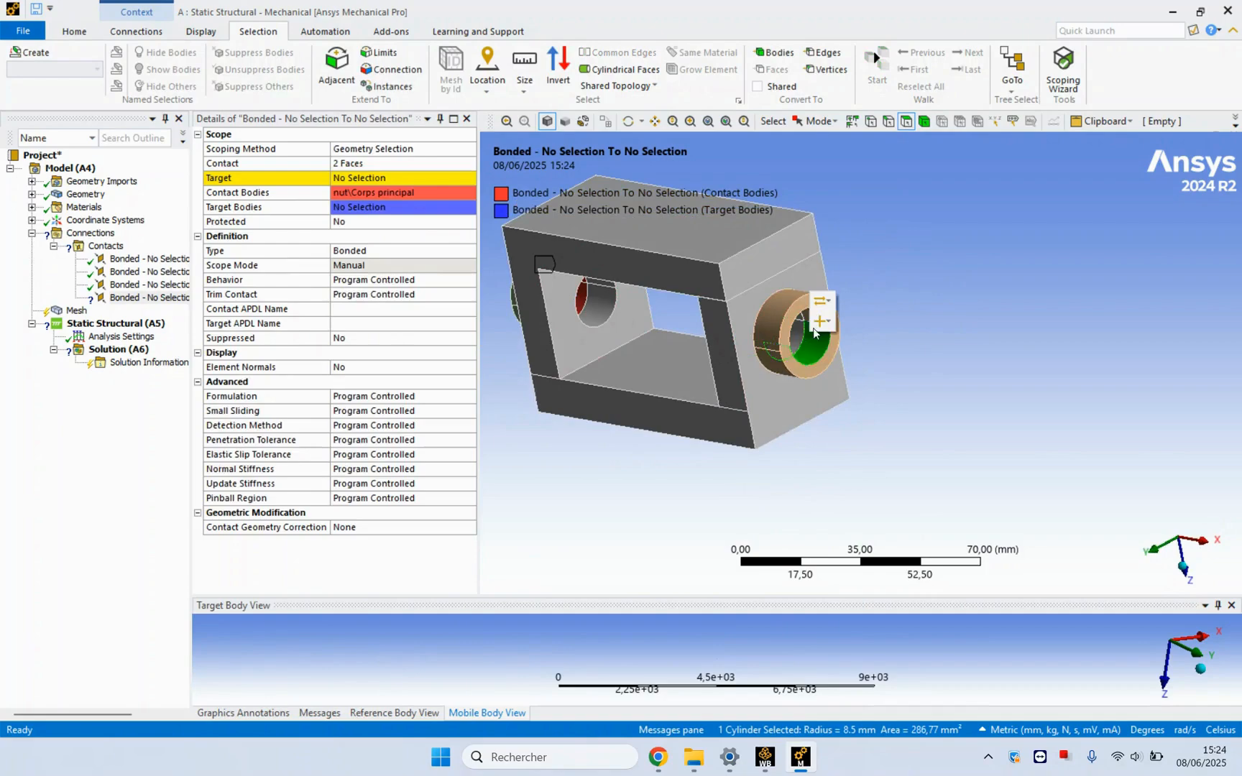
middle_drag(838, 271, 859, 237)
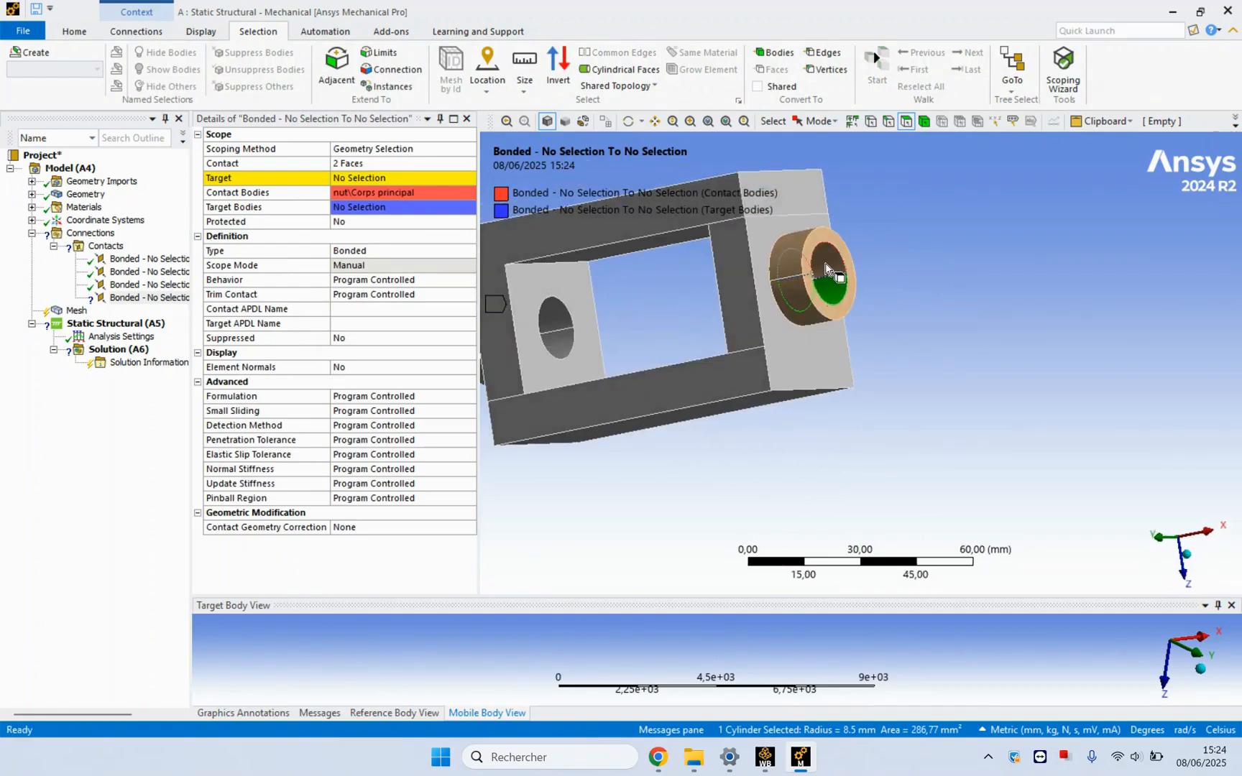
ctrl+click(824, 263)
click(847, 243)
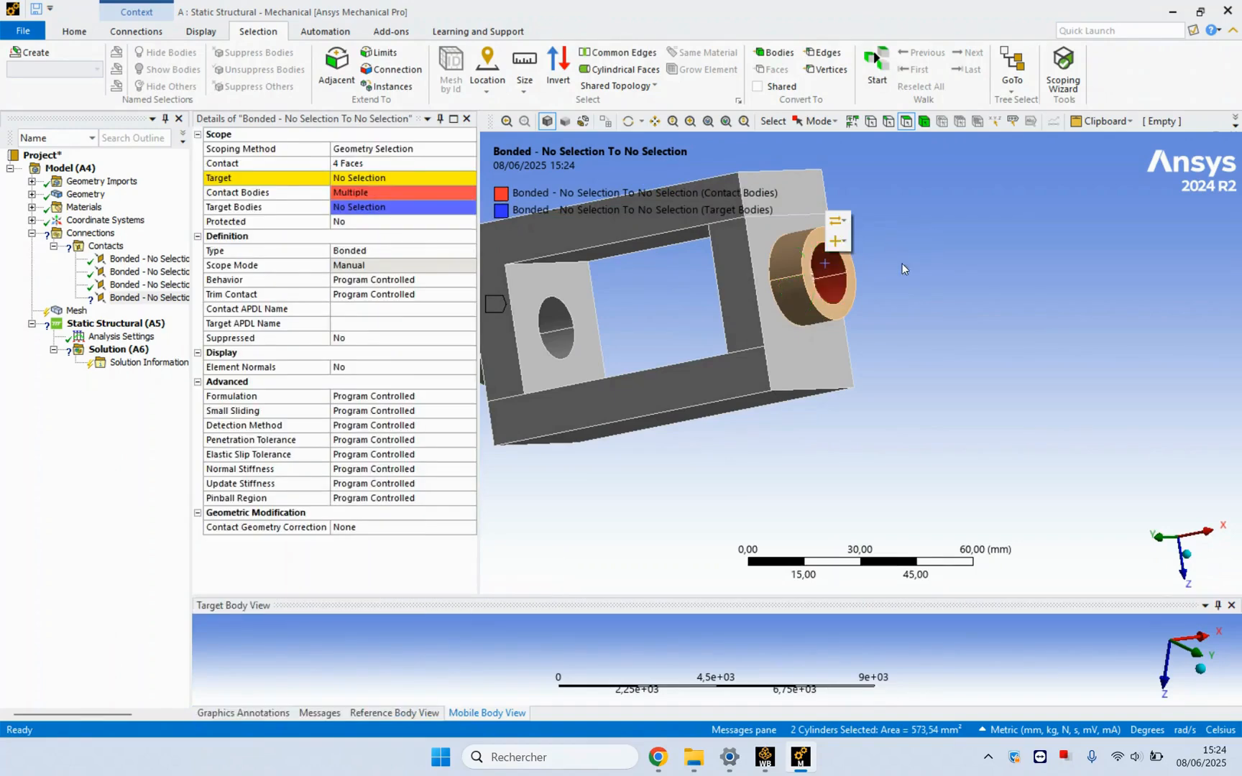
- Show all bodies again so the hidden bolt is displayed with the plate and nuts
scroll(932, 258, down, 2)
right_click(928, 247)
click(975, 317)
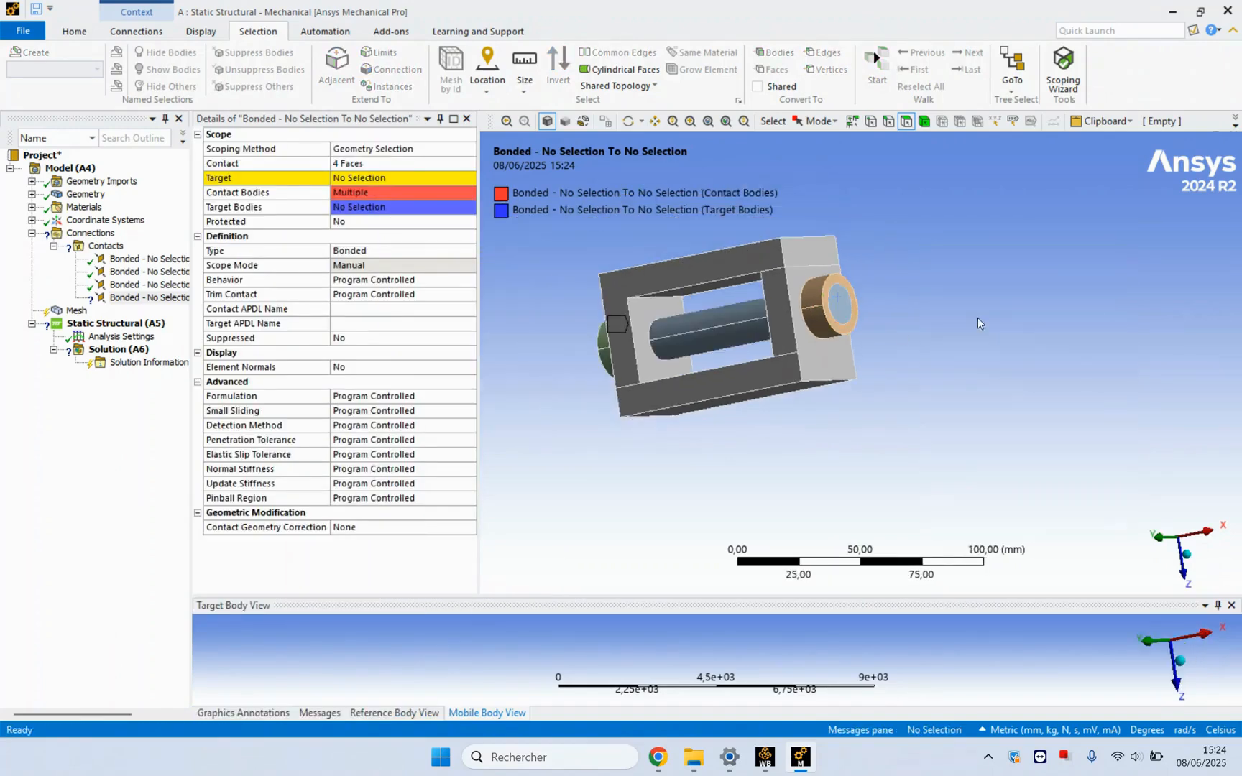
middle_drag(760, 366, 815, 388)
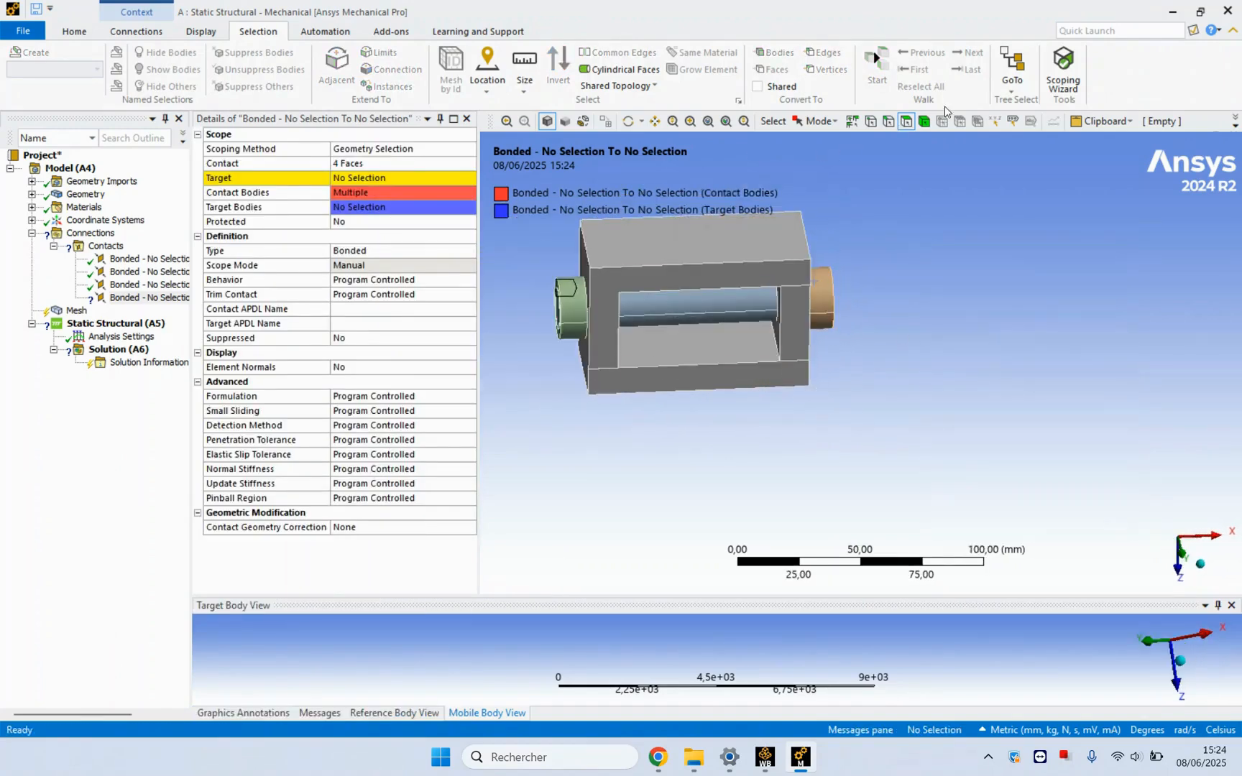
click(696, 308)
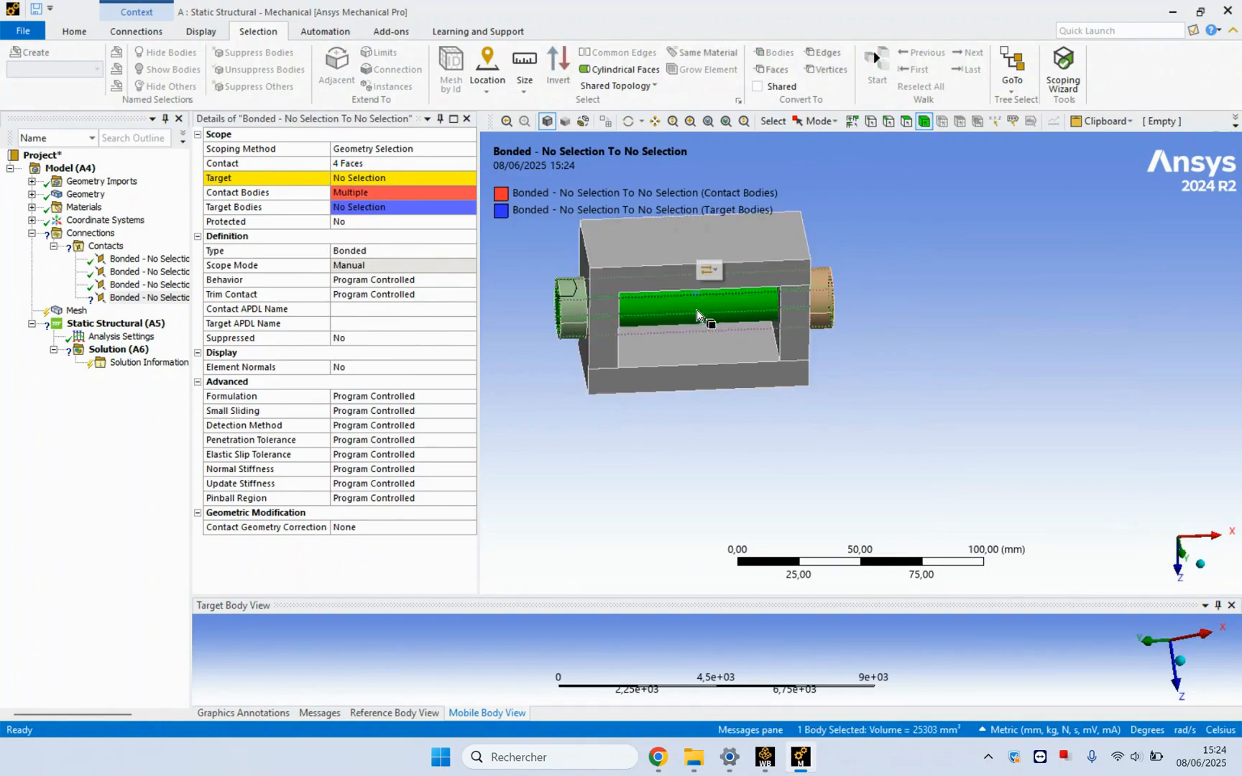
middle_drag(696, 308, 823, 213)
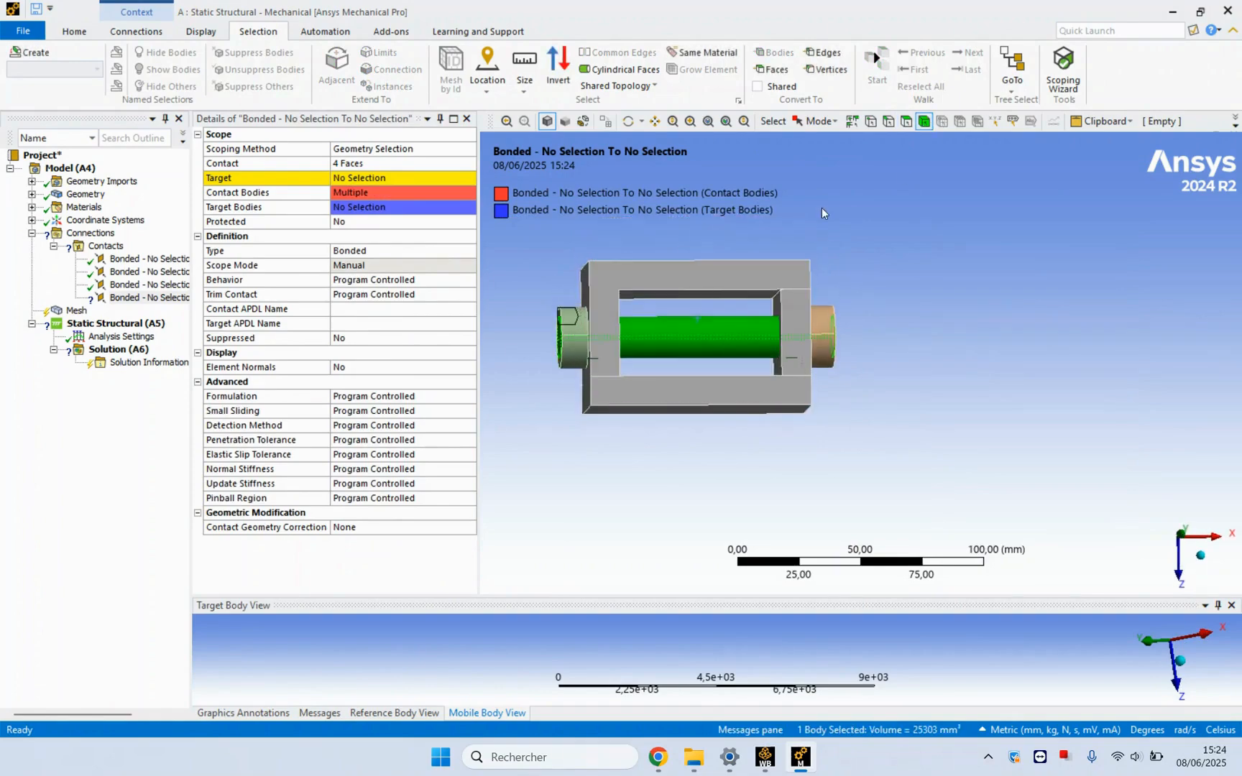
click(906, 121)
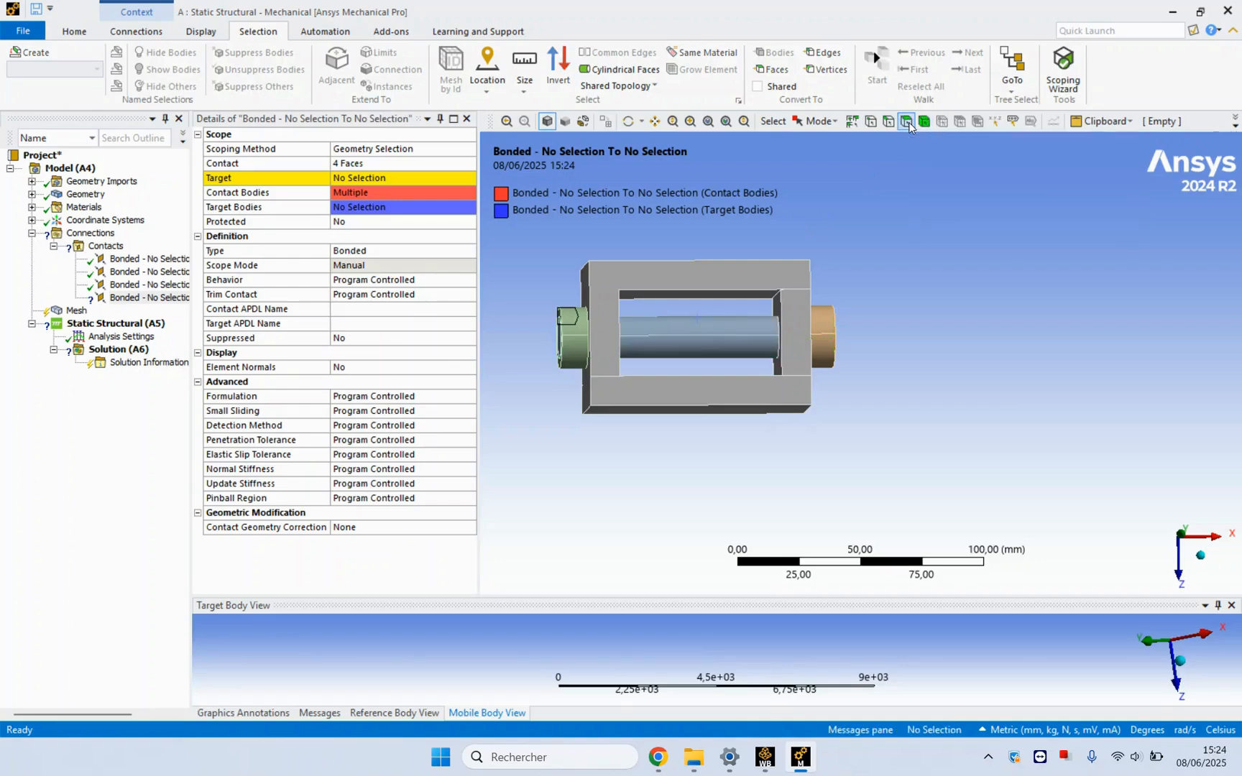
click(677, 342)
click(676, 344)
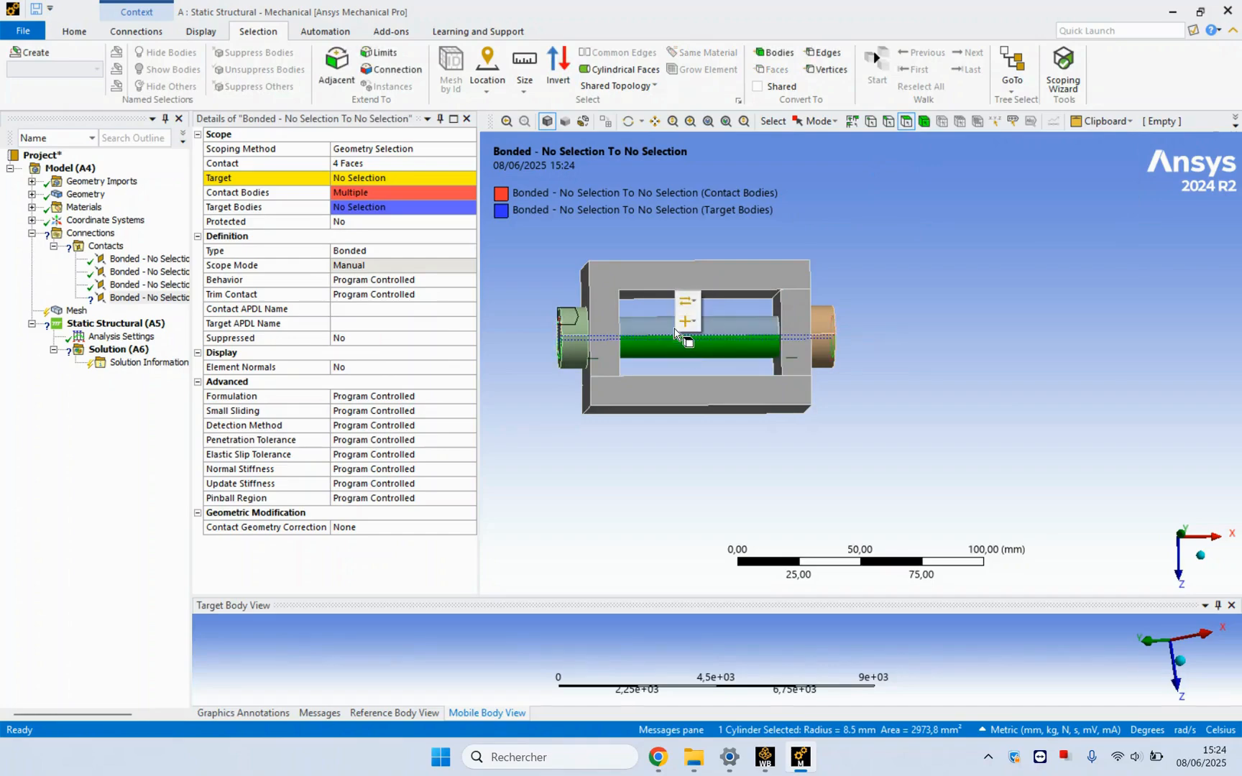
- Assign the whole bolt body as the Target of the fourth contact region
click(923, 128)
click(681, 337)
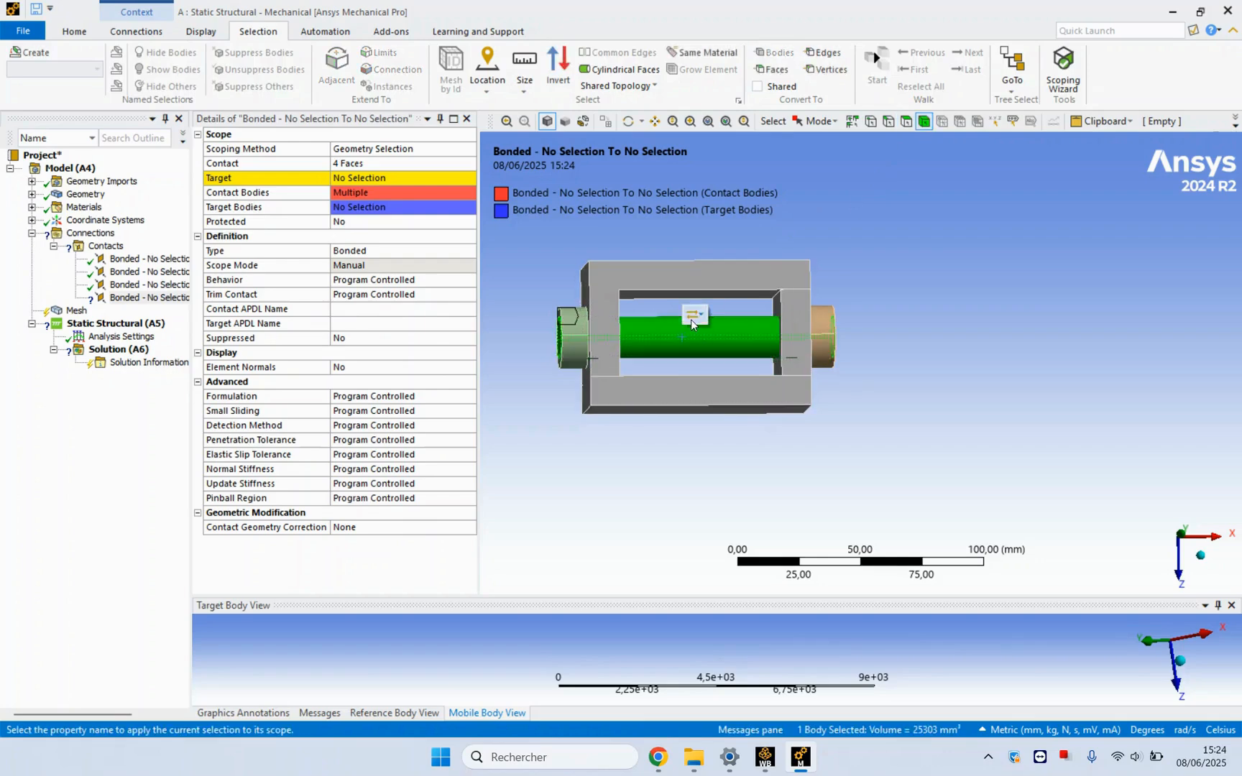
click(694, 316)
click(755, 334)
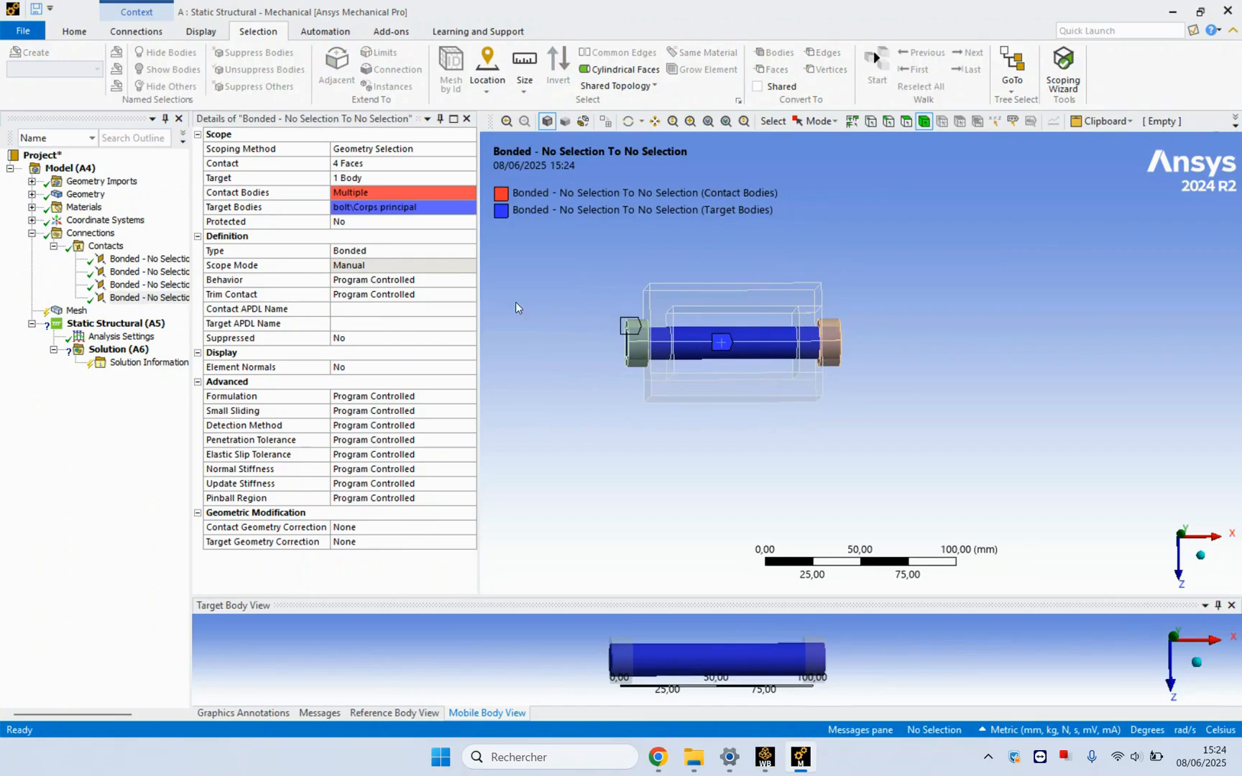
- Change the first contact region, between the green nut and the plate, to Frictional with a friction coefficient of 0,1
click(136, 258)
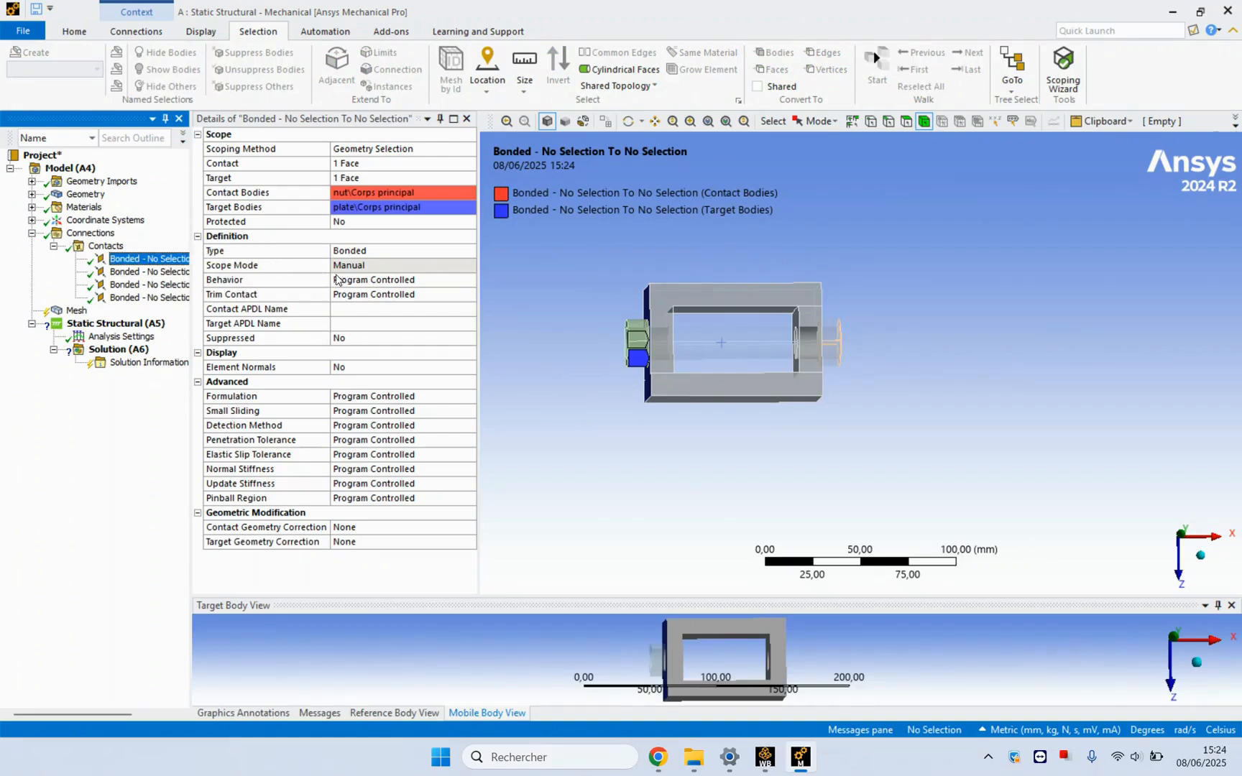
click(120, 273)
click(132, 258)
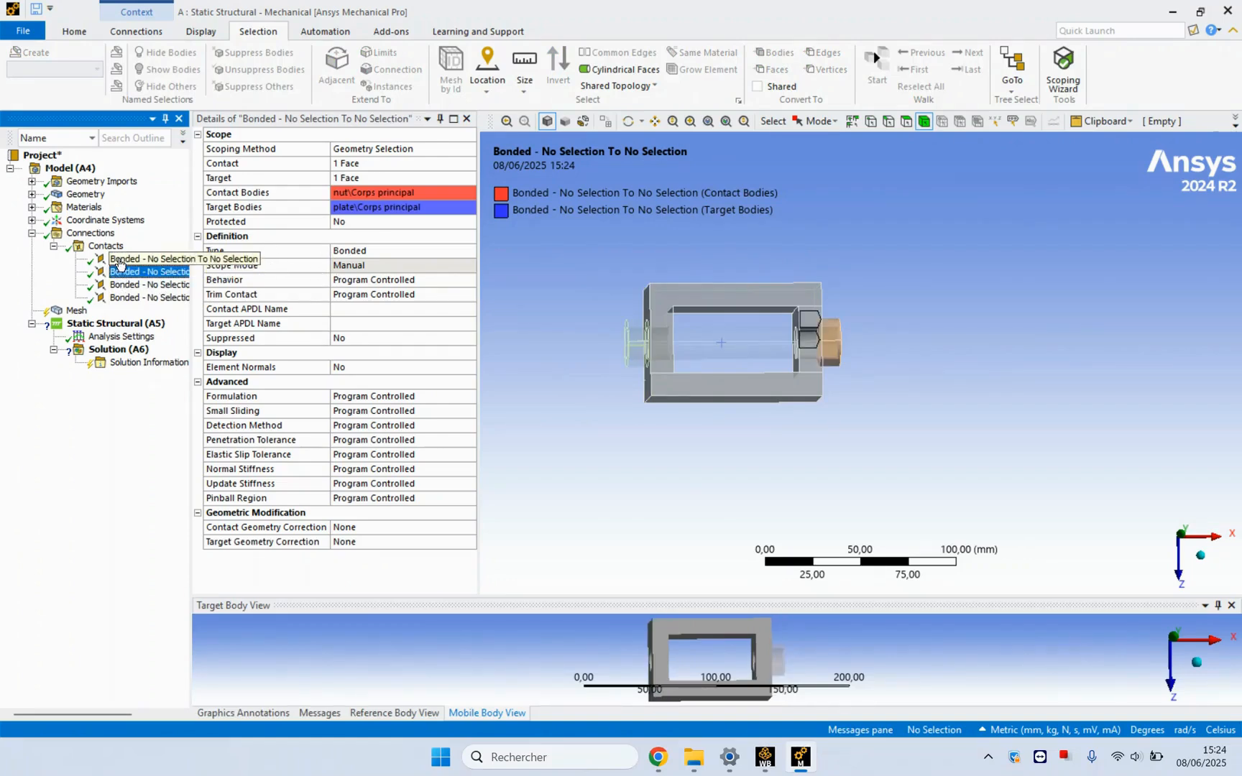
middle_drag(595, 338, 749, 402)
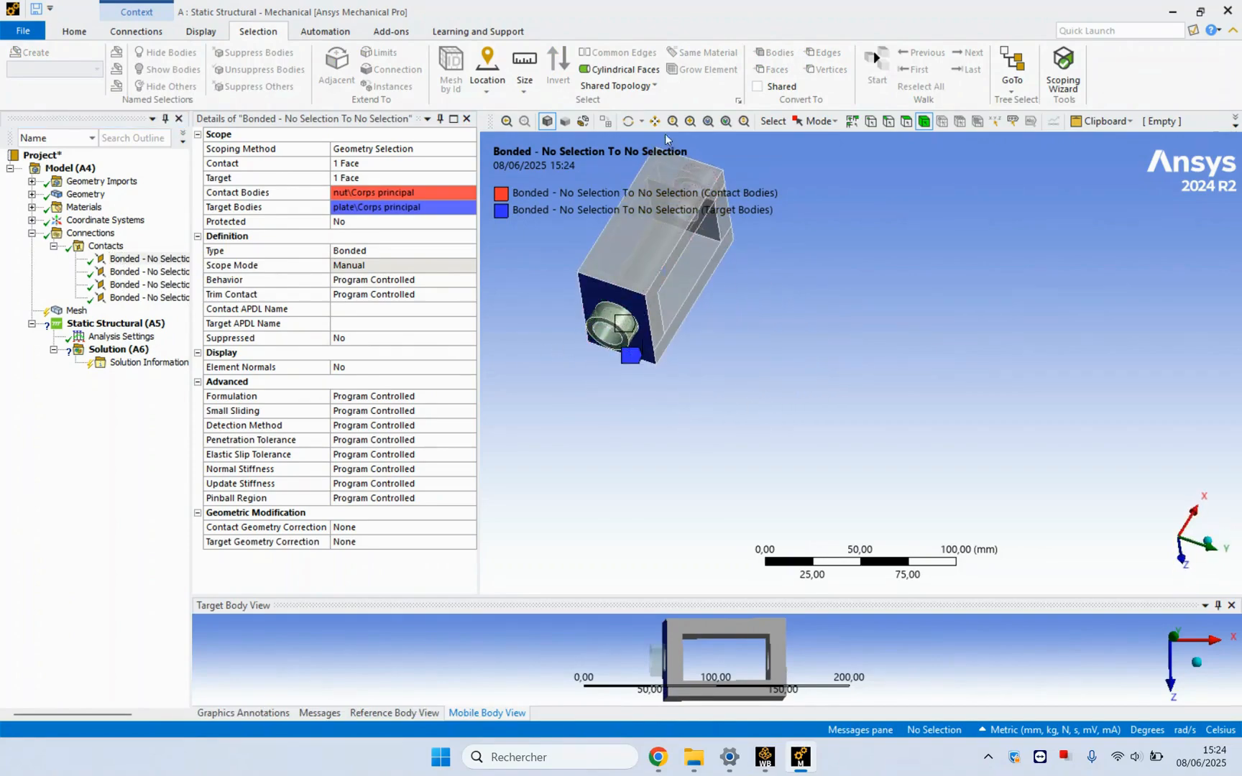
scroll(661, 355, up, 4)
middle_drag(661, 355, 768, 345)
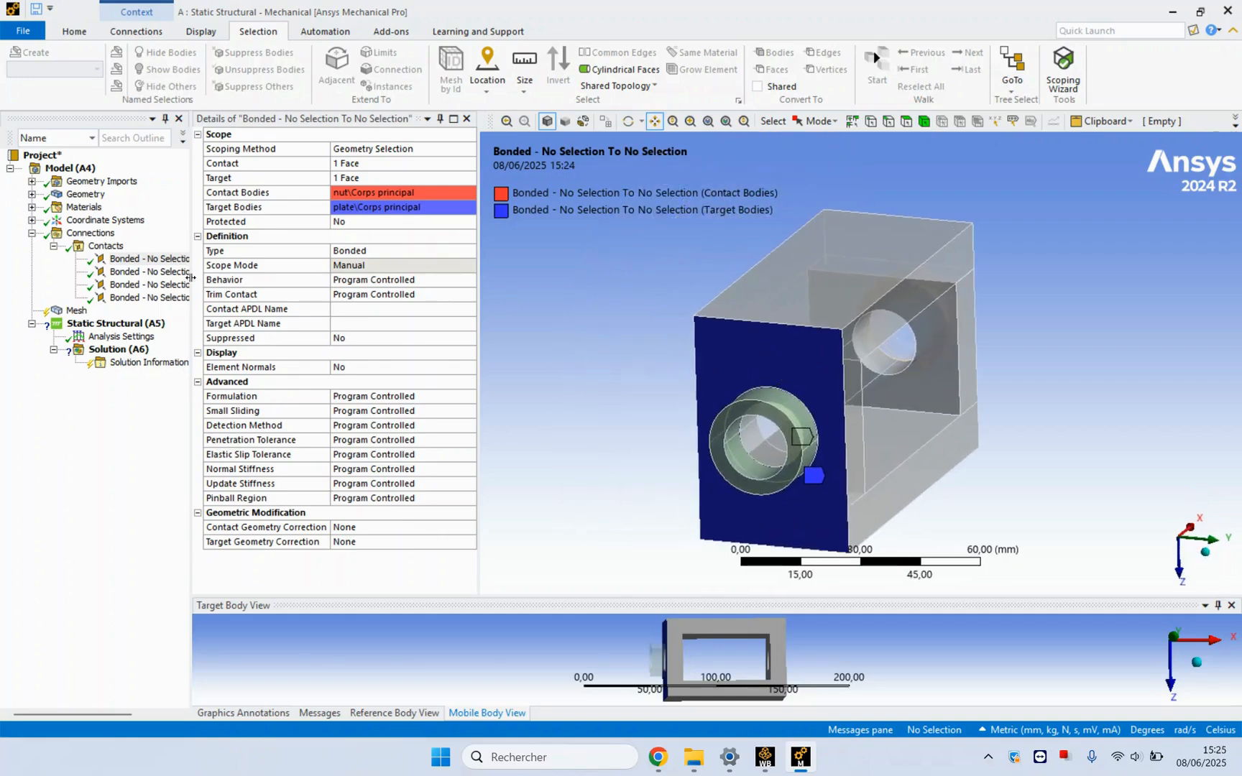
click(396, 250)
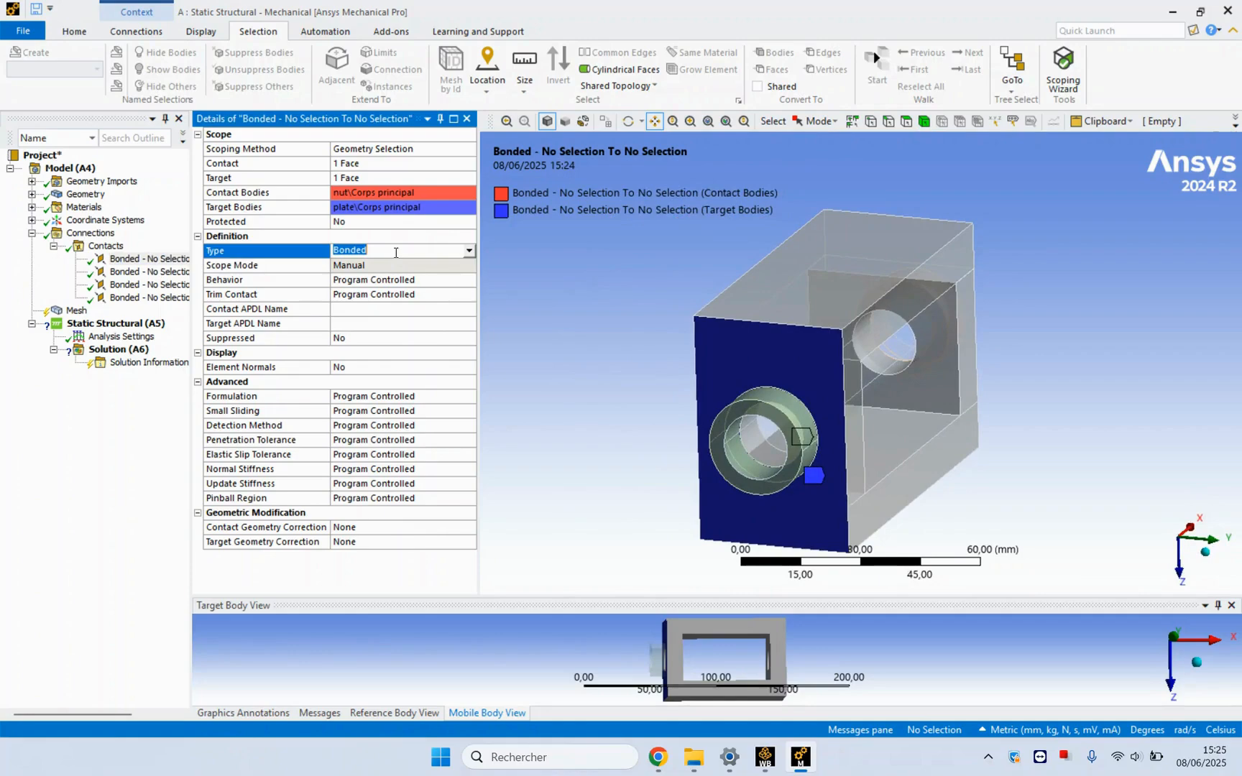
click(467, 251)
click(391, 310)
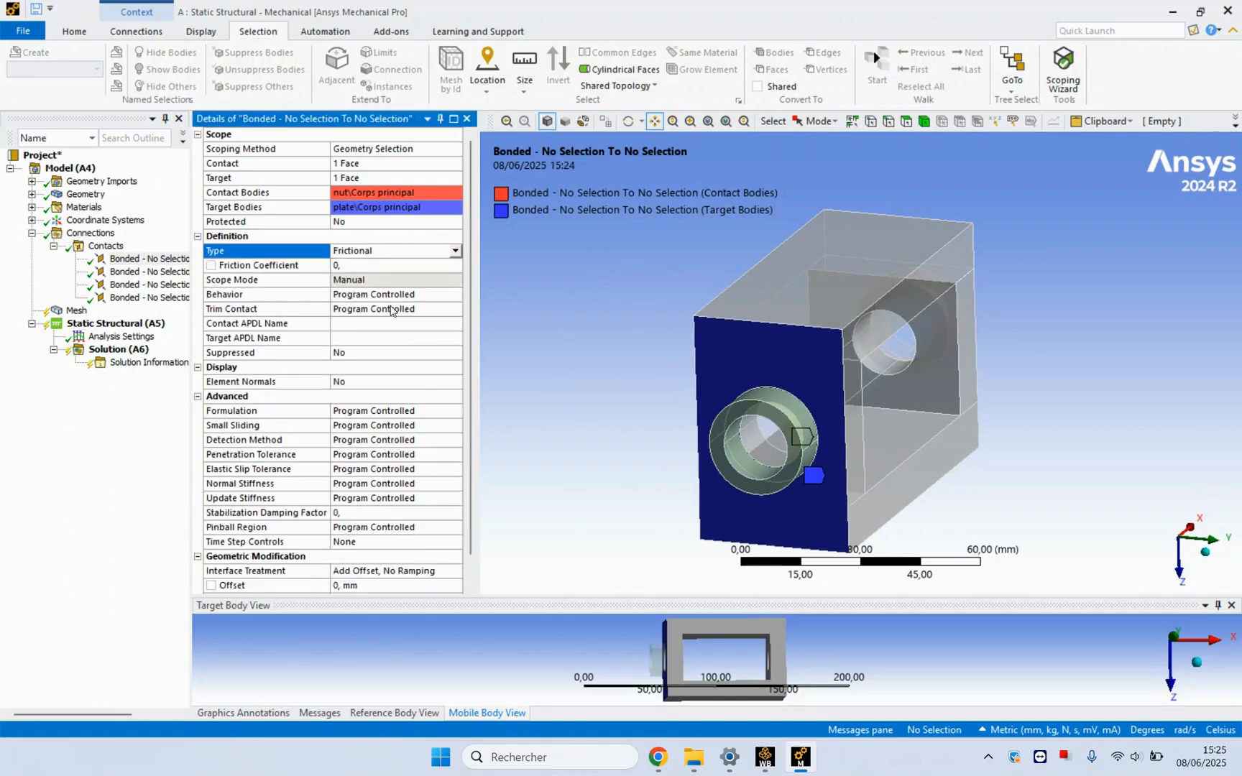
click(364, 266)
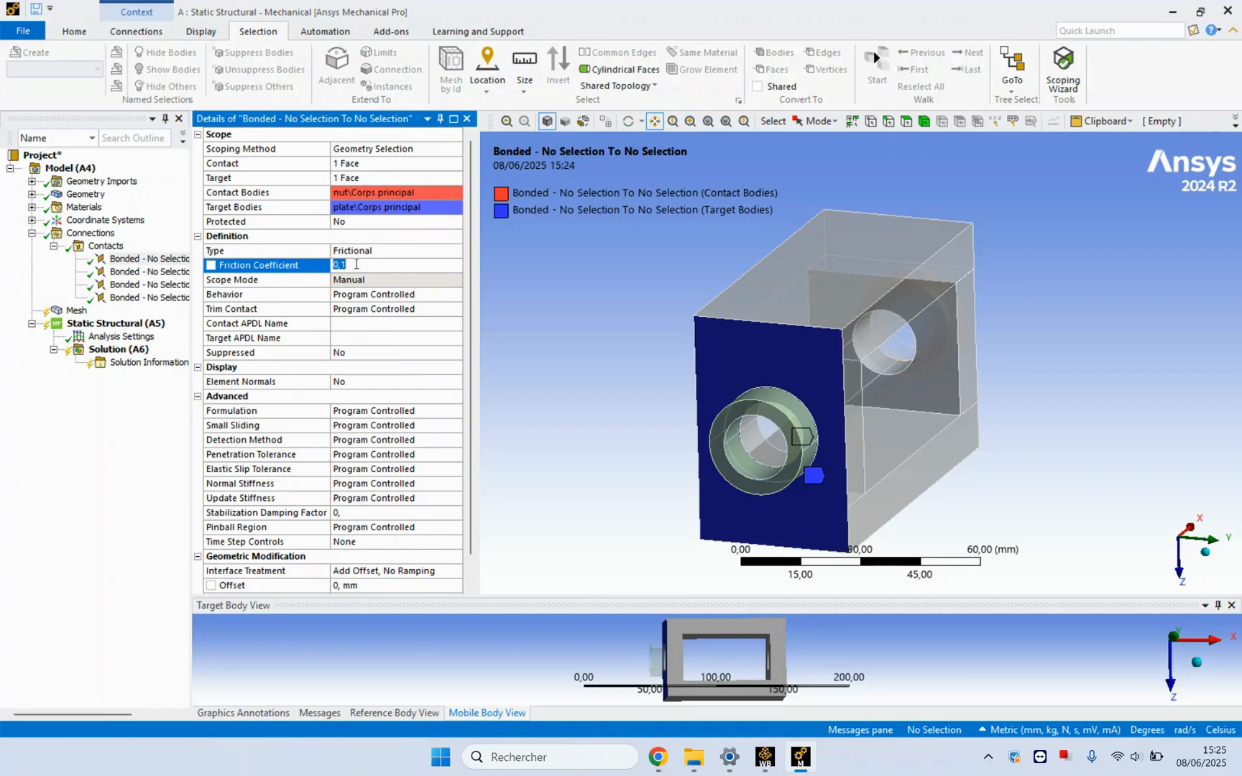
- Set the first three contact regions together to Frictional with a friction coefficient of 0,1
click(122, 274)
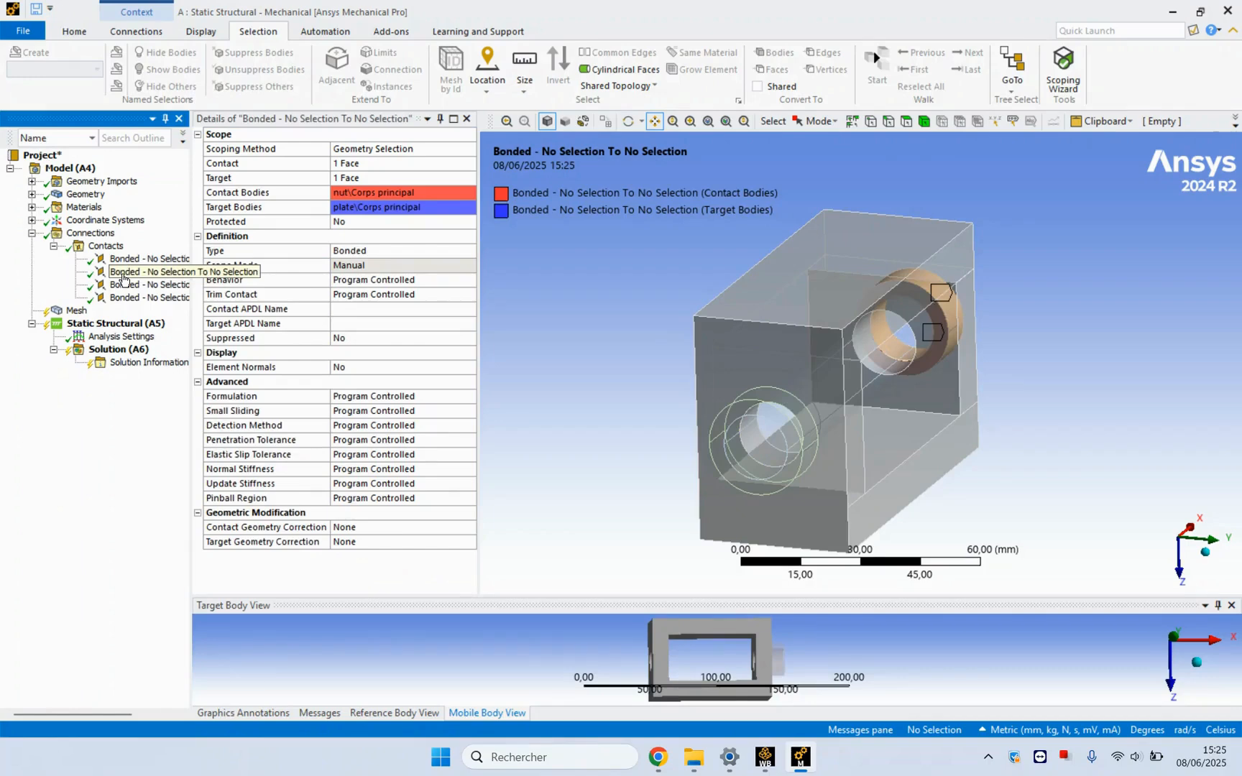
click(123, 288)
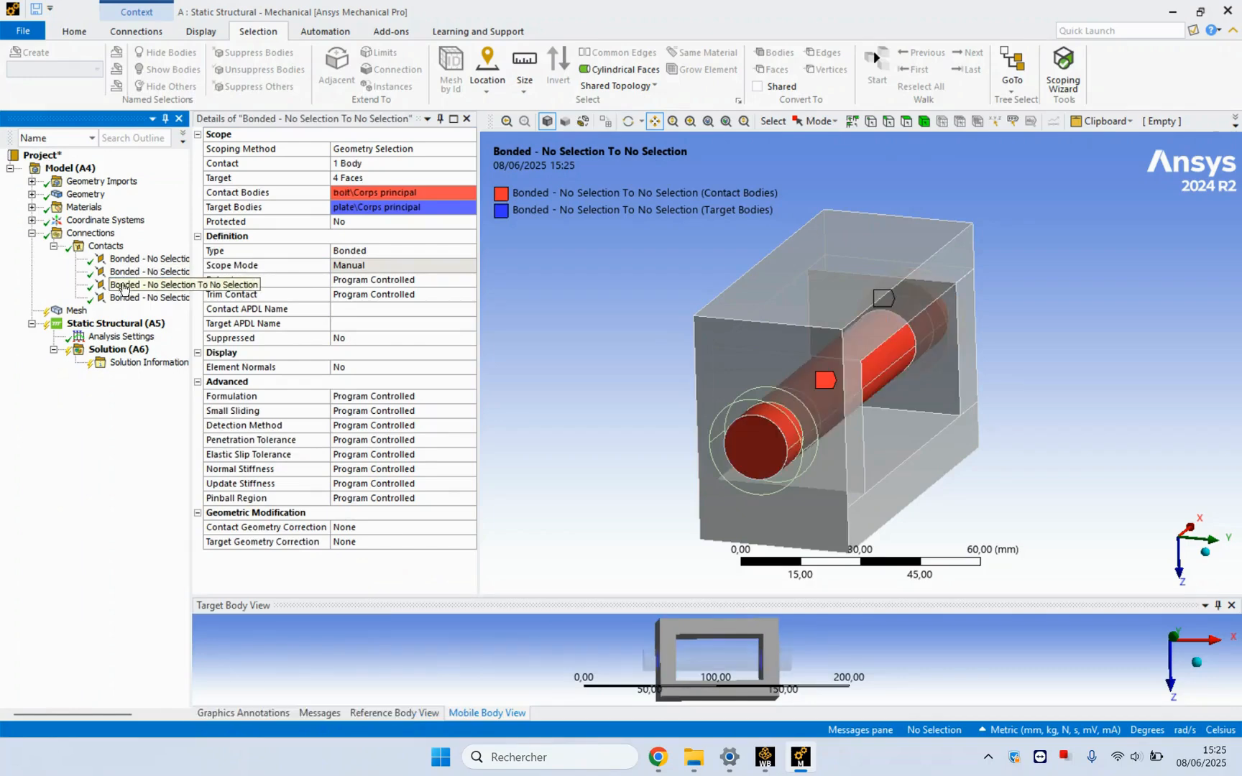
shift+click(124, 259)
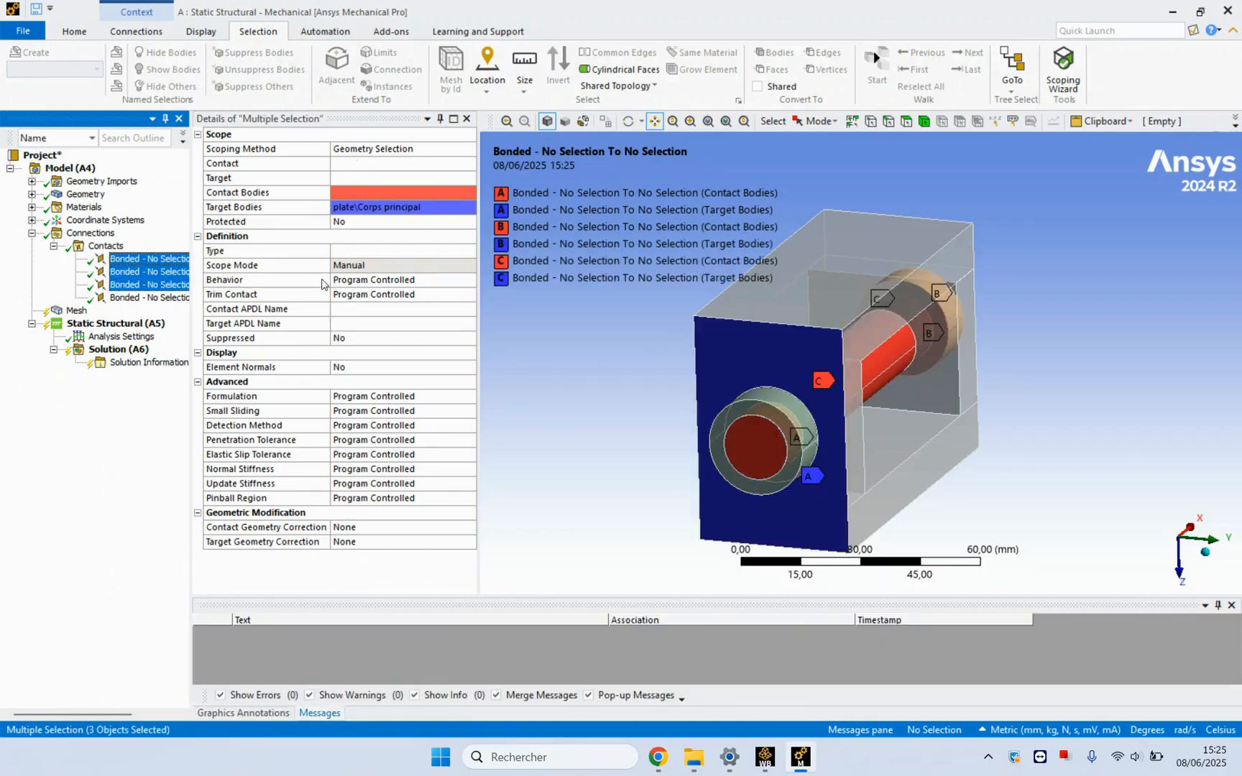
click(356, 252)
click(357, 251)
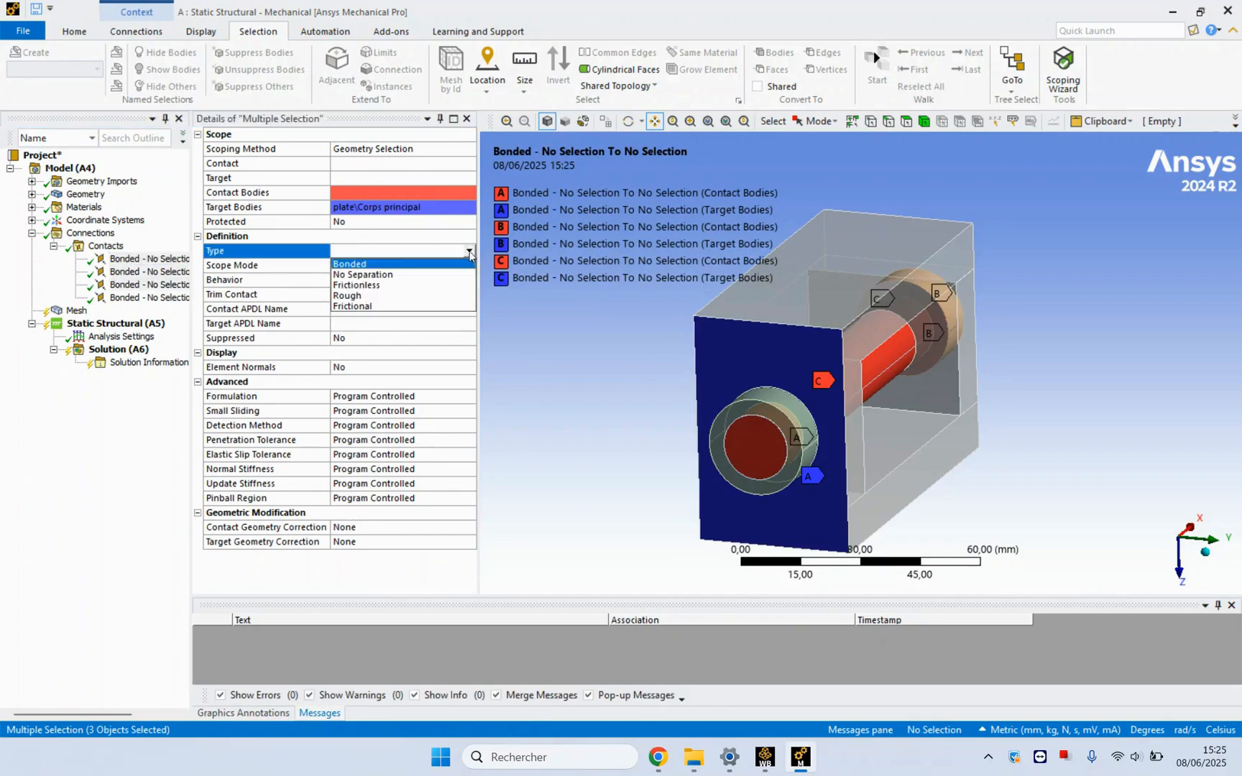
click(377, 306)
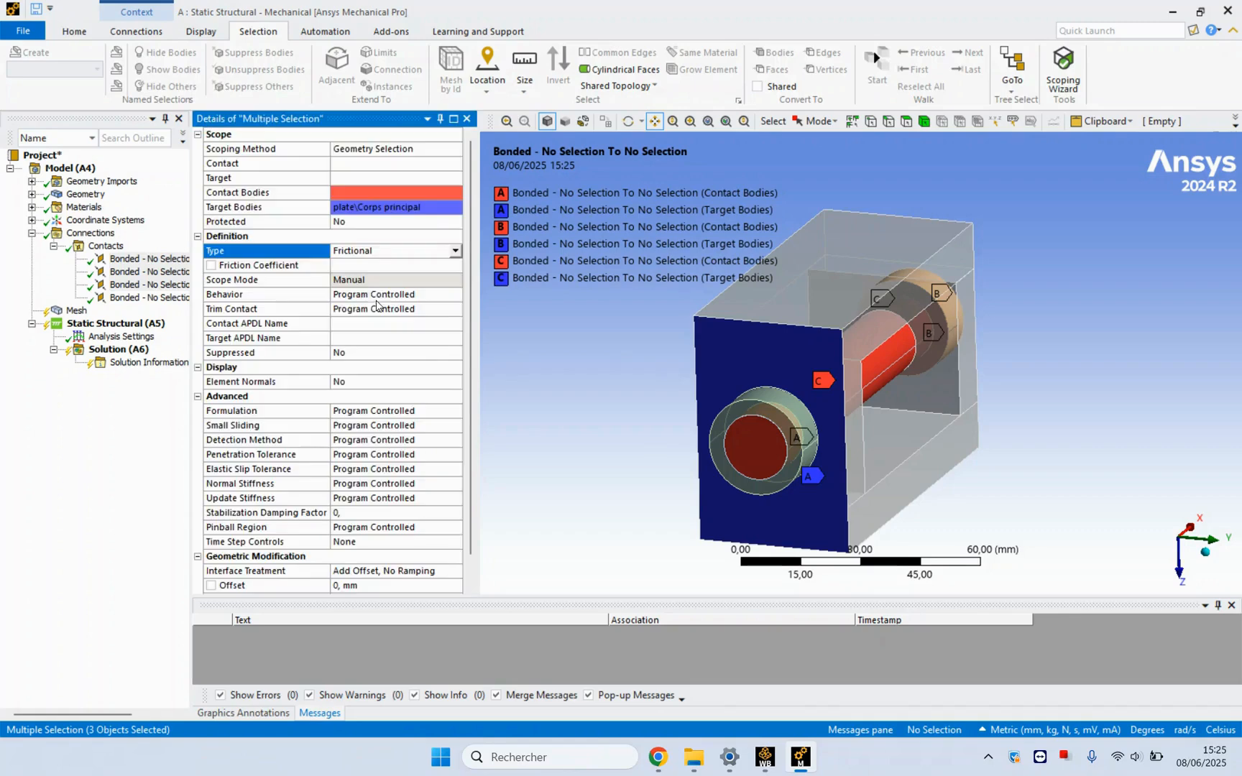
click(352, 266)
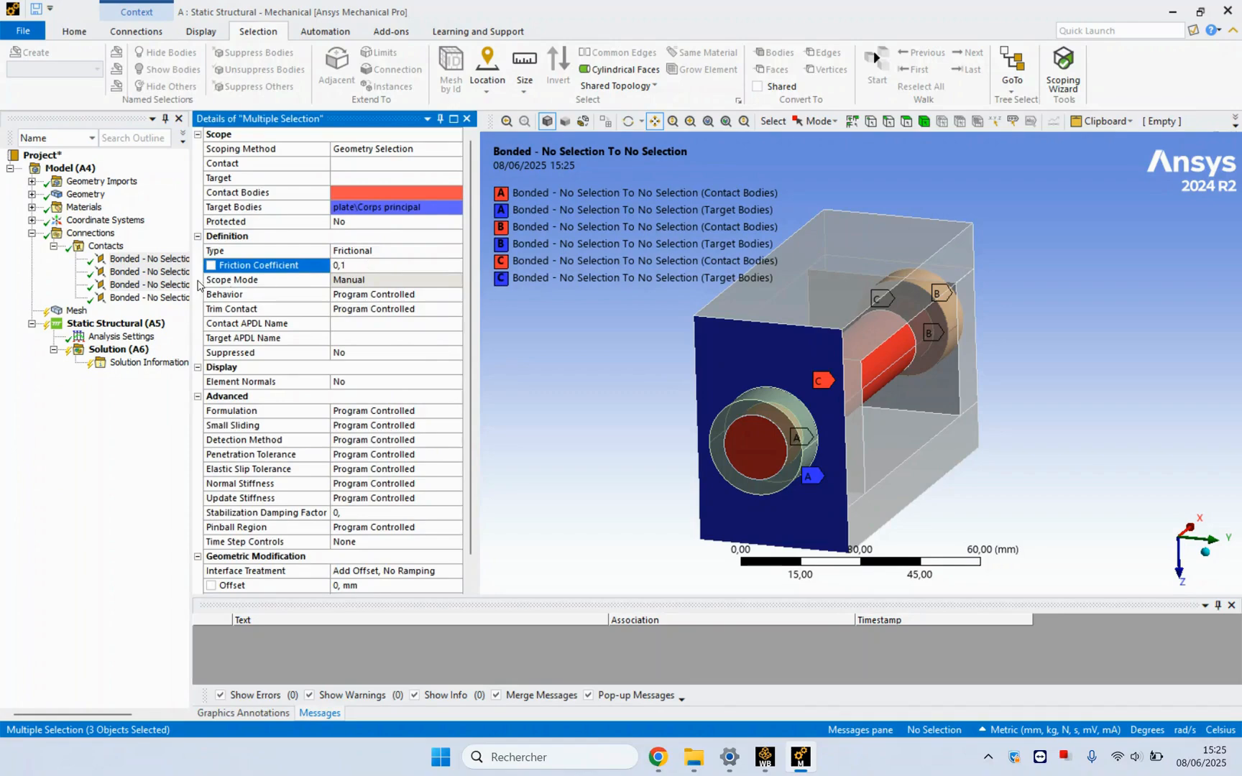
- Review the scoped nut faces, bolt body and contact type of the fourth contact region
click(109, 294)
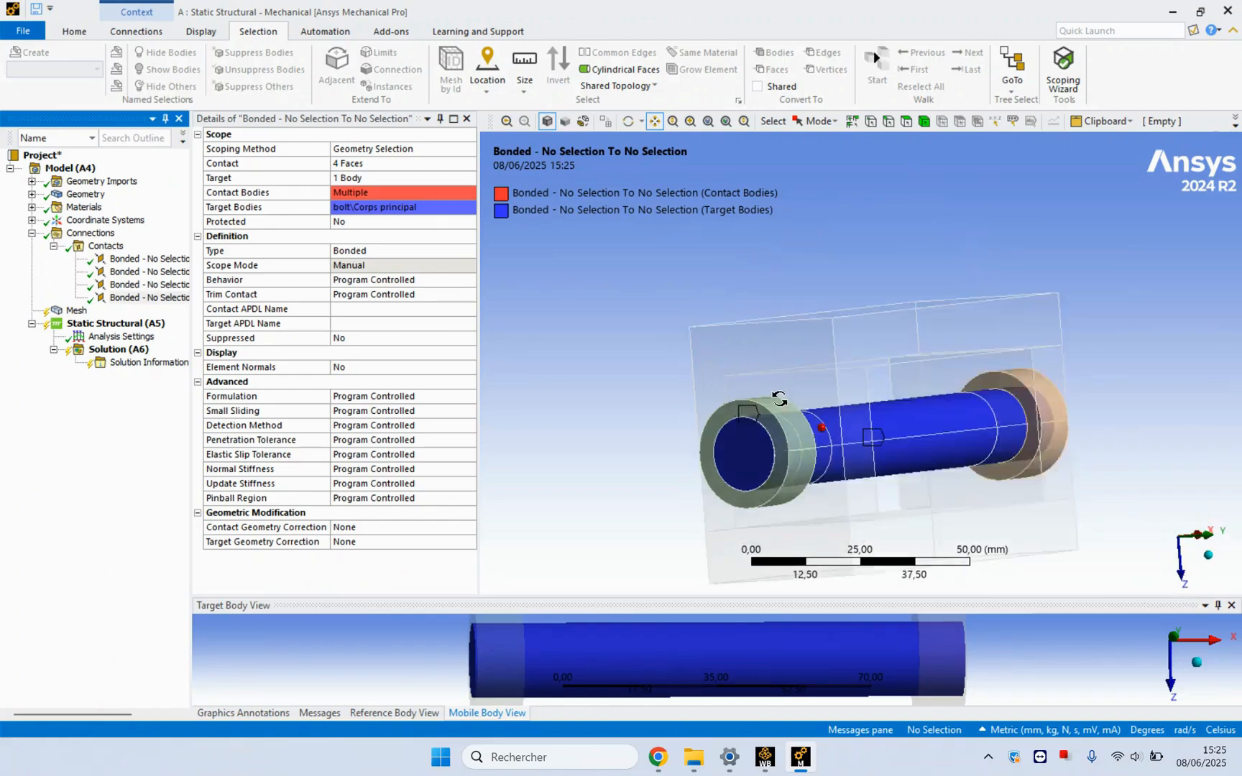
middle_drag(711, 404, 781, 407)
drag(787, 404, 687, 342)
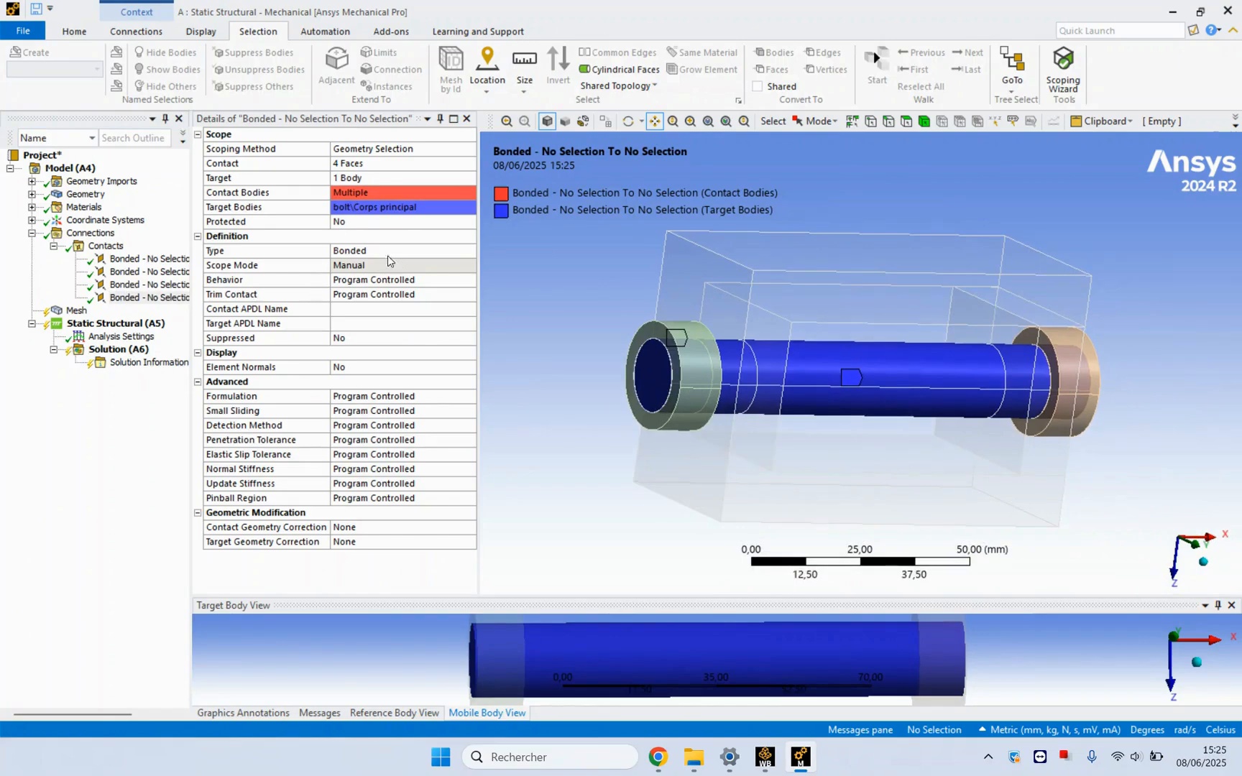
- Rename the first three contact regions together as "frictional contacts" with sequential numbering
click(128, 285)
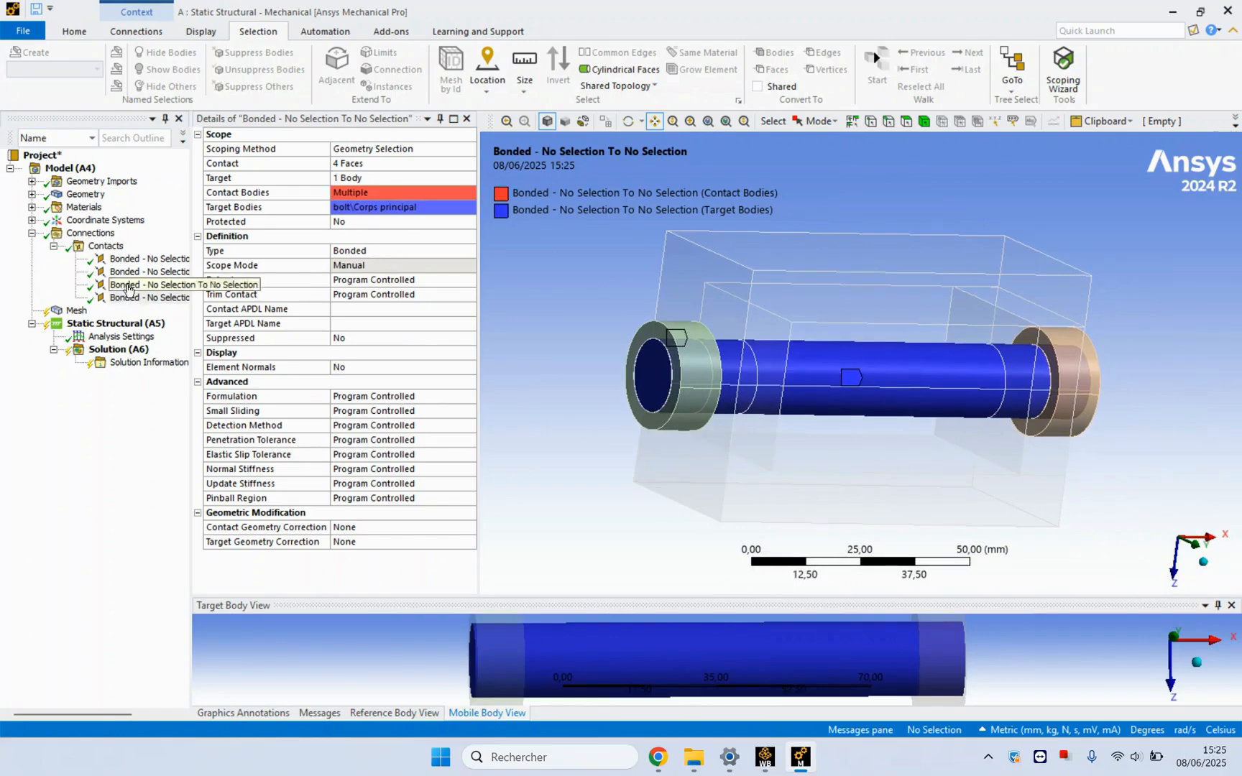
shift+click(133, 261)
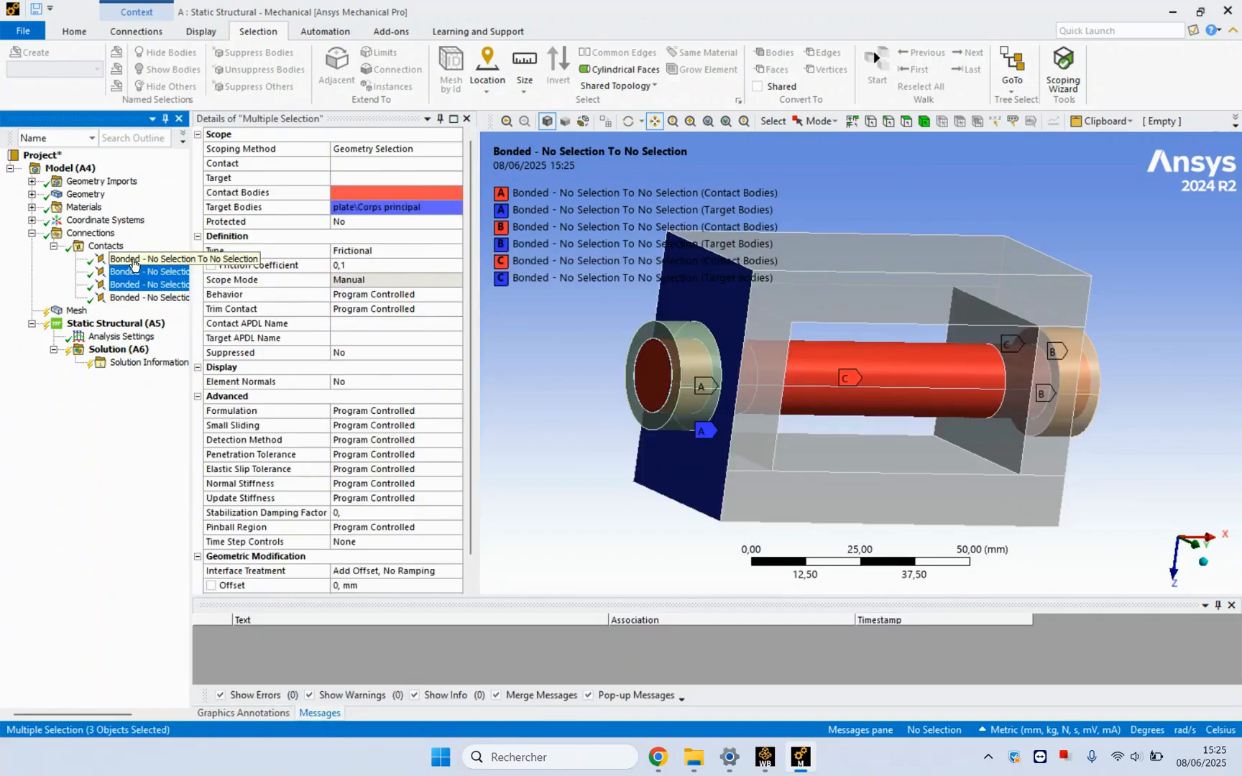
right_click(137, 267)
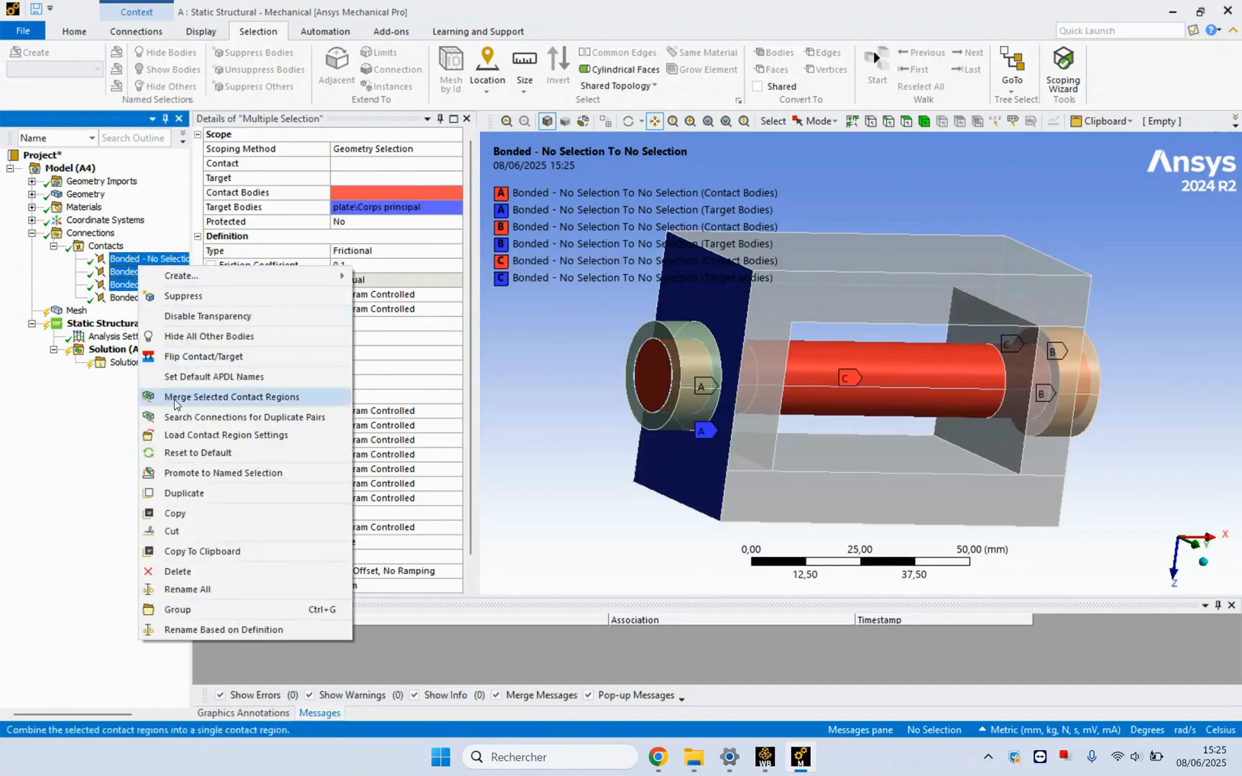
click(187, 590)
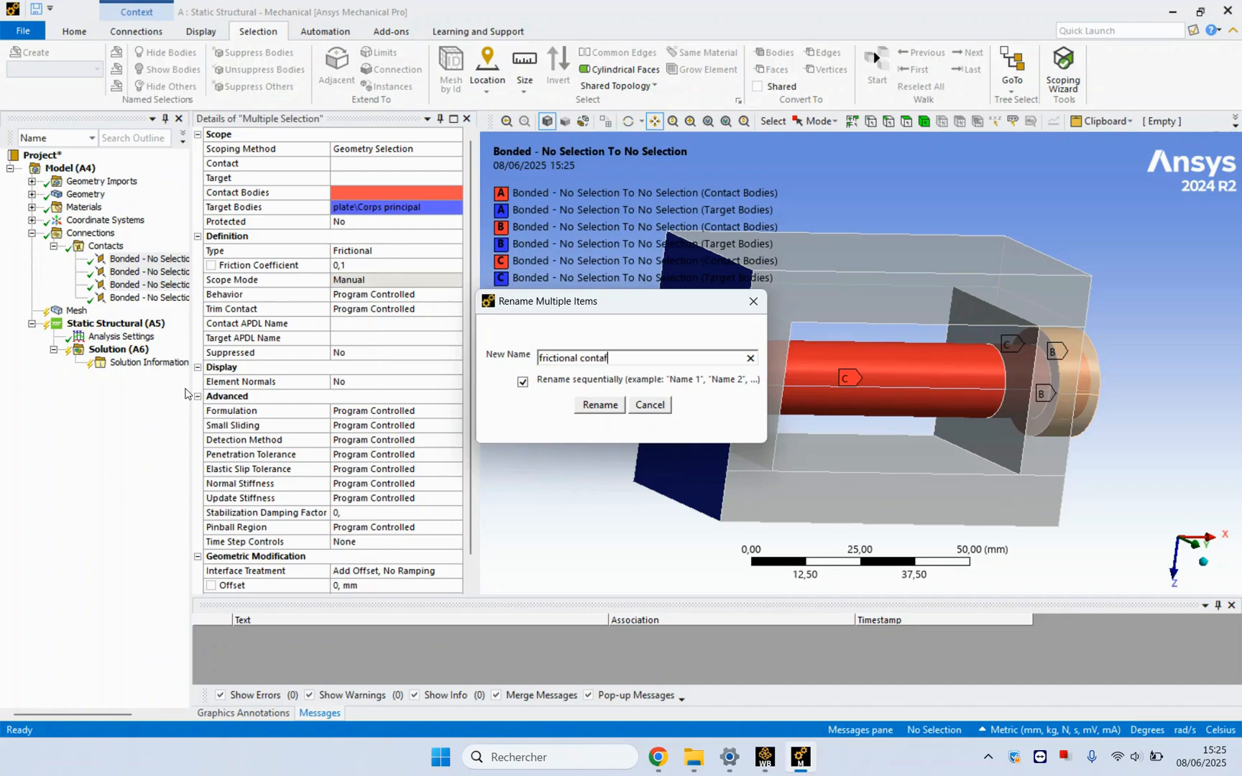
text(frictional contacts)
key(Return)
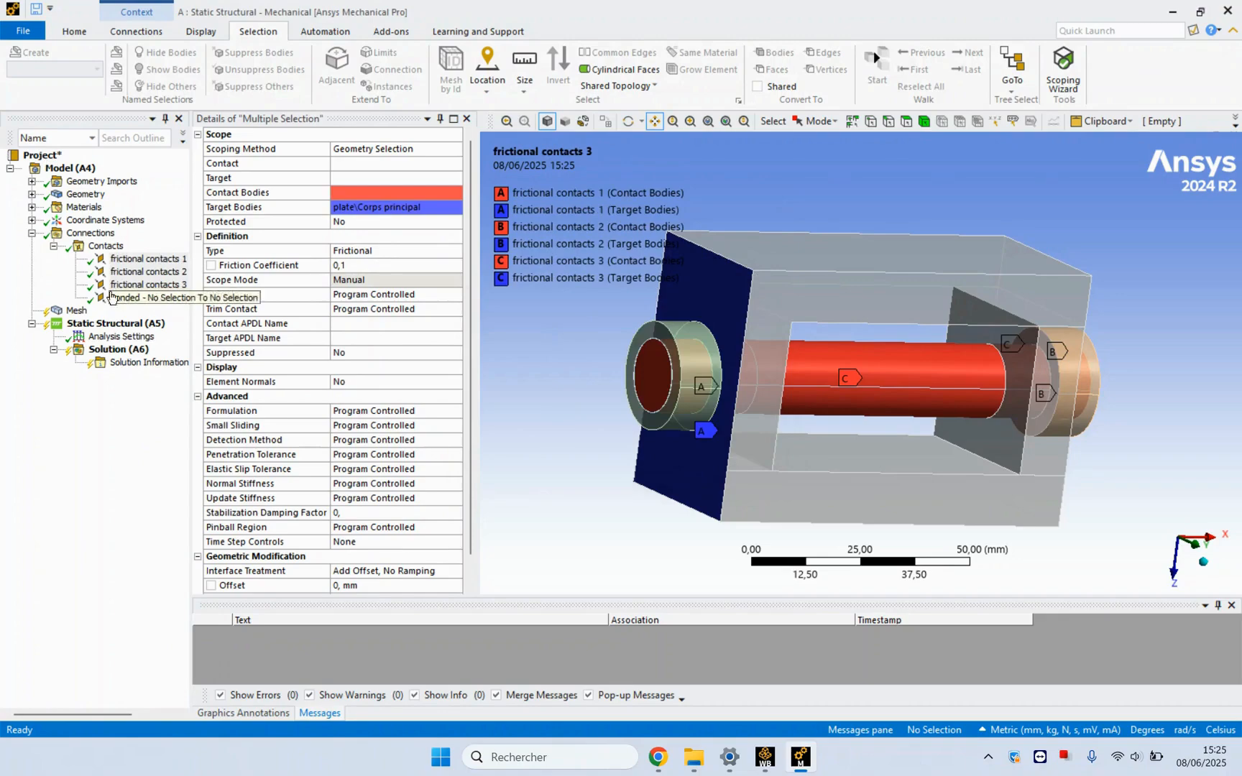
- Generate the mesh with the default settings and inspect it on the plate, bolt and nuts
click(75, 311)
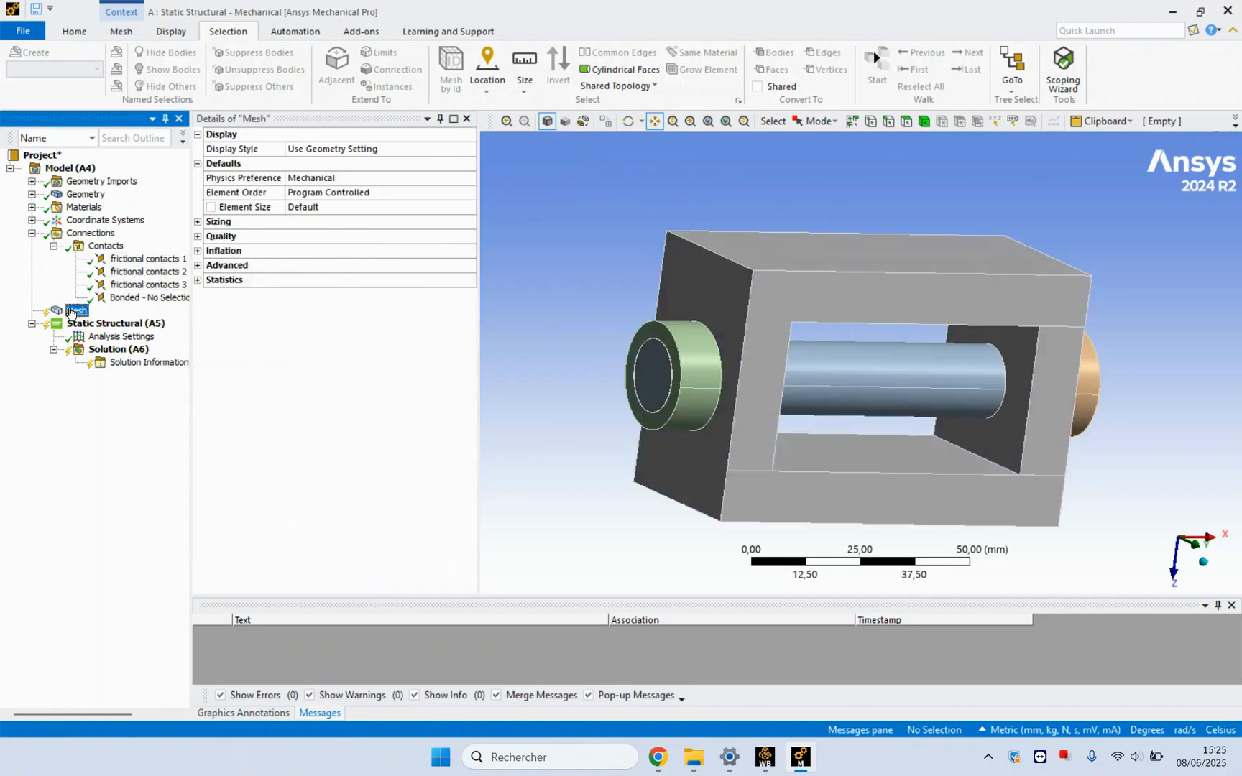
right_click(72, 311)
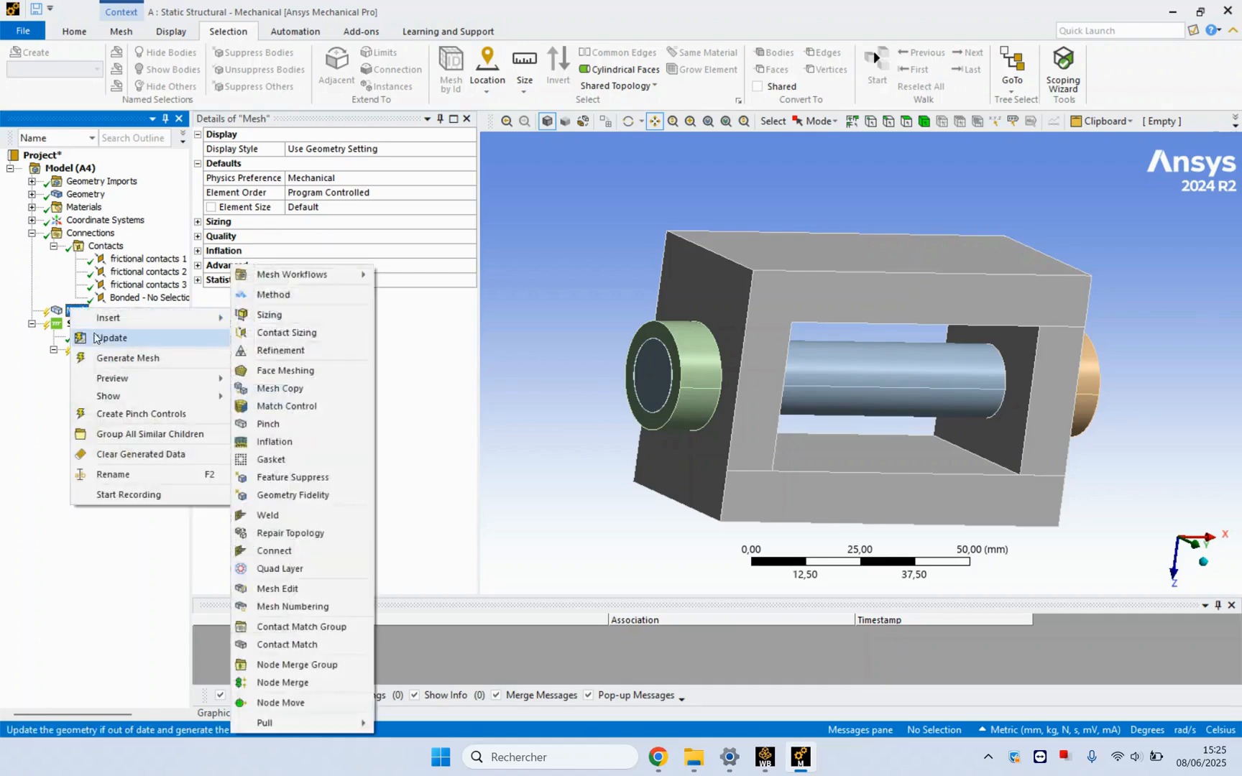
click(107, 361)
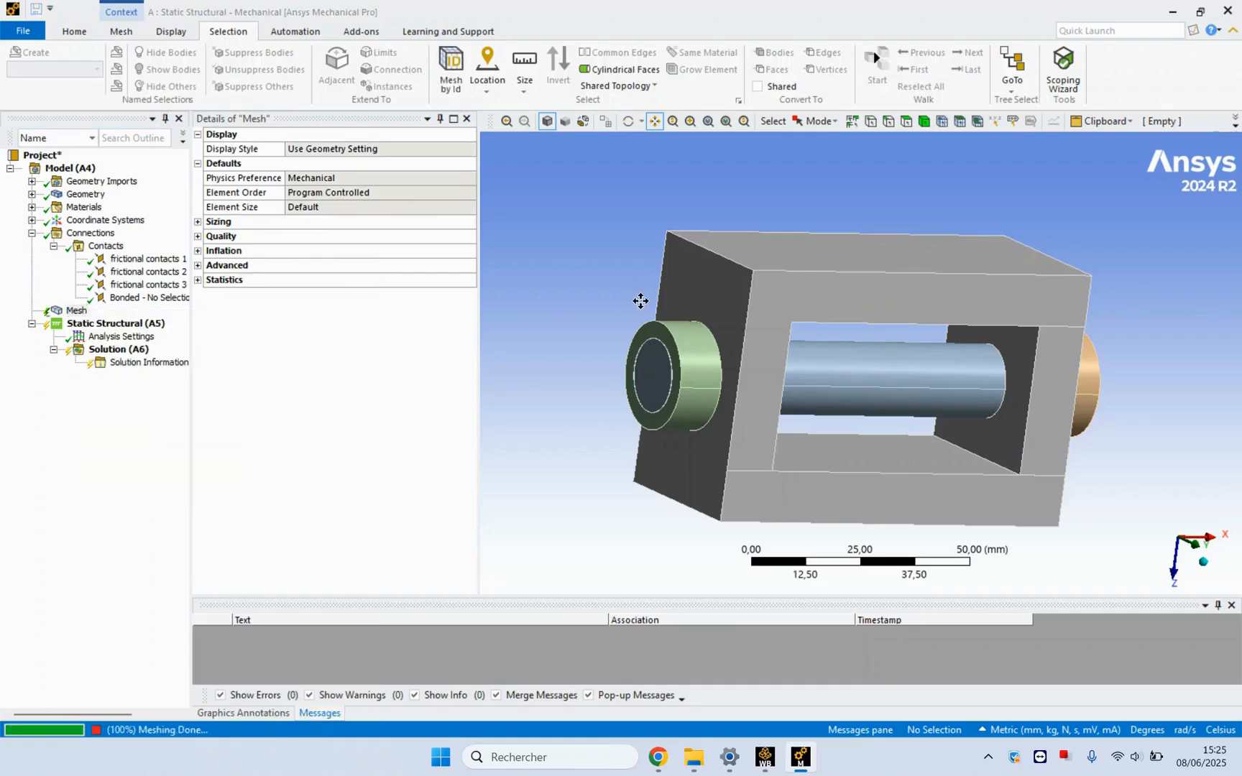
mouse_move(898, 403)
middle_down()
mouse_move(848, 397)
mouse_move(790, 413)
mouse_move(834, 402)
mouse_move(908, 411)
middle_up()
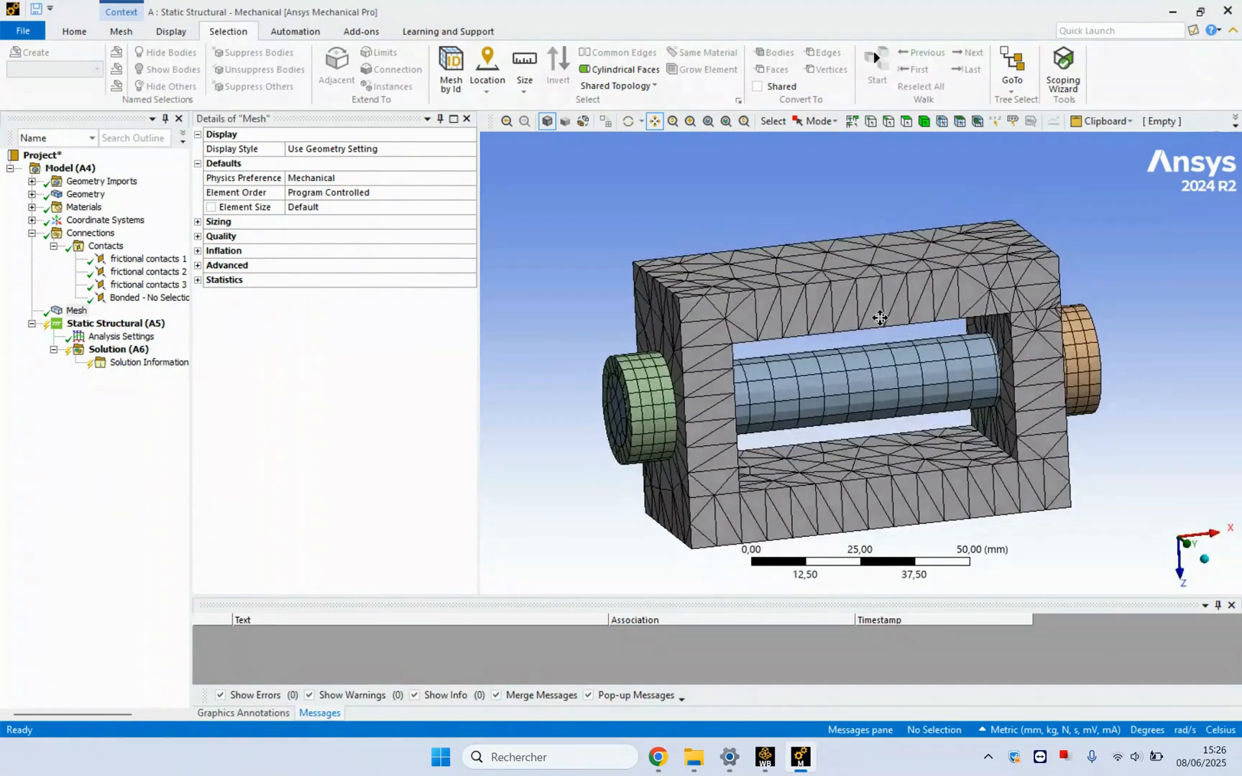
middle_drag(874, 346, 798, 354)
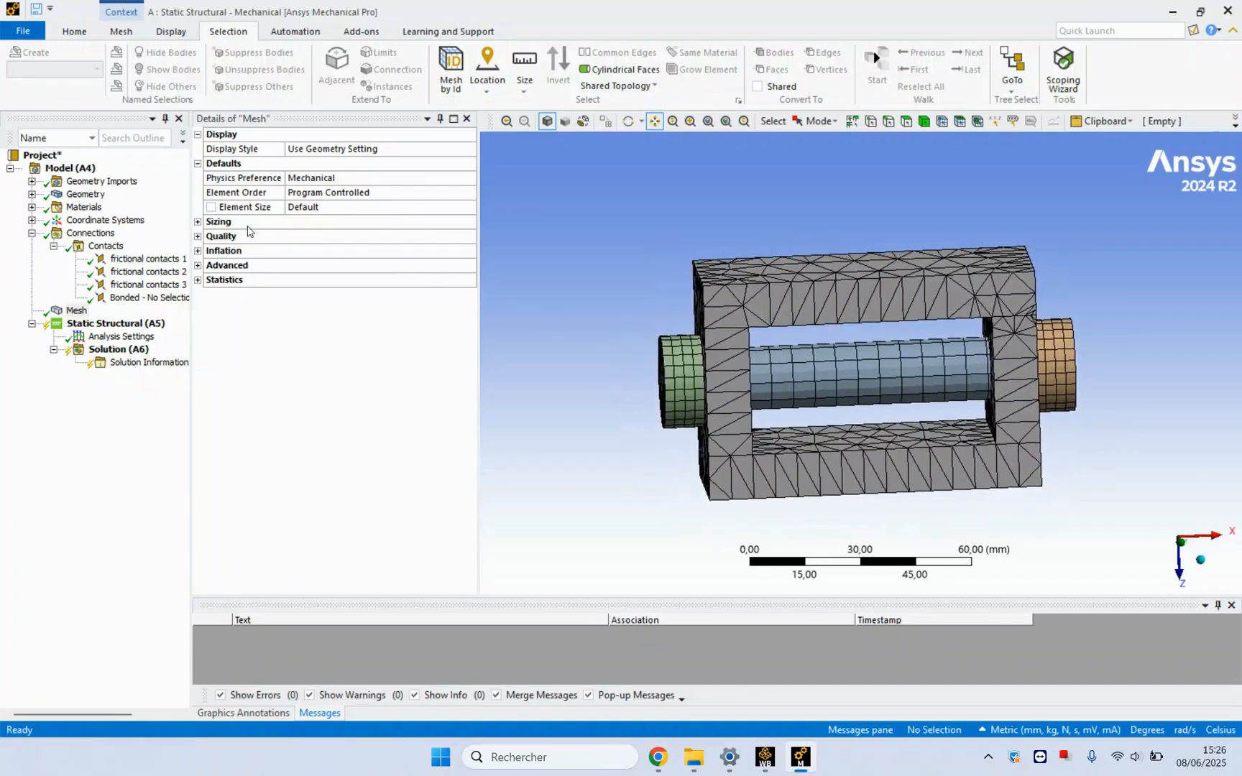
- Insert a mesh Method and scope it to the plate body
right_click(78, 311)
mouse_move(102, 318)
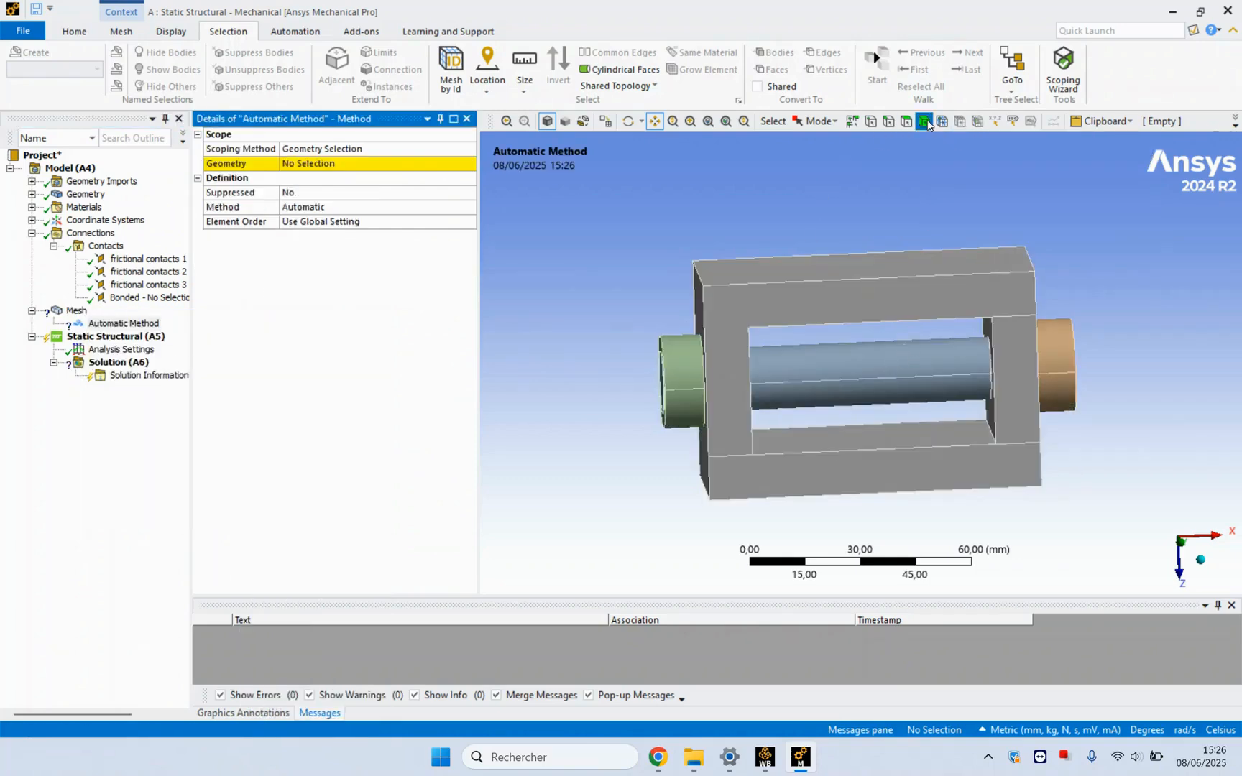
click(924, 120)
click(898, 278)
click(909, 256)
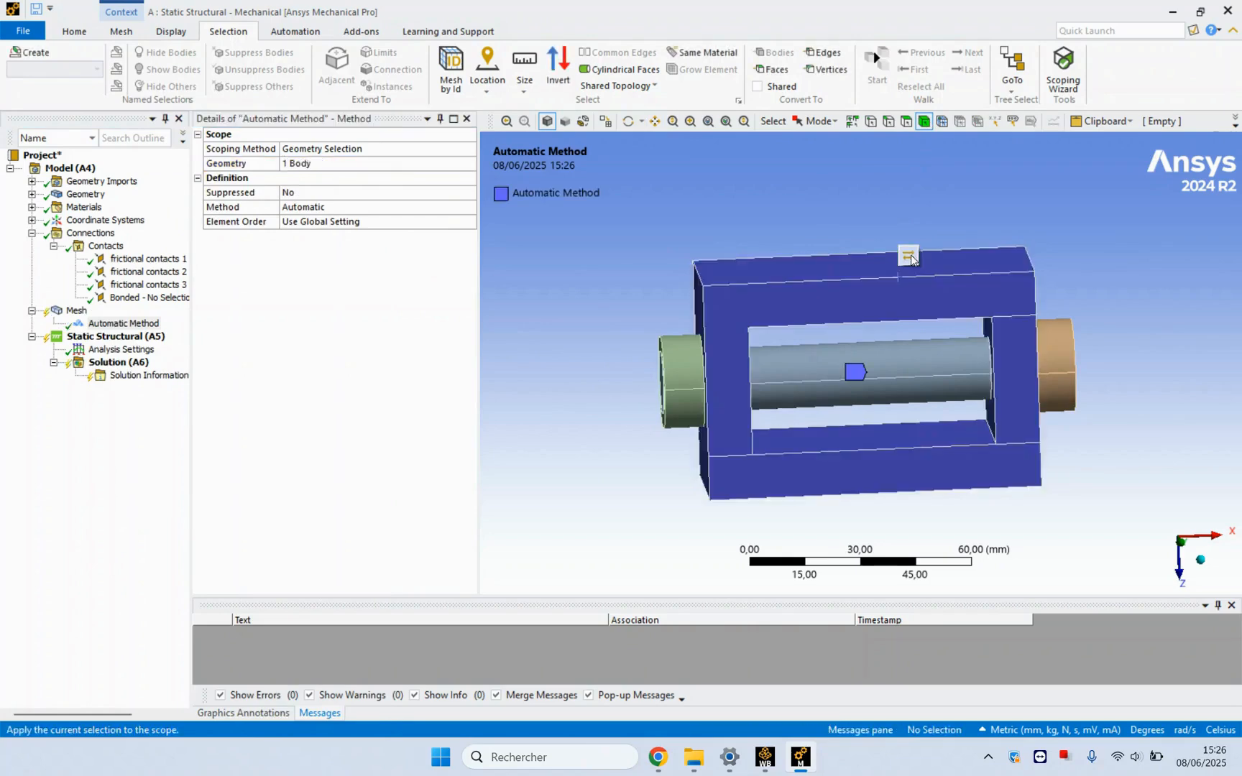
- Set the plate's mesh method to Hex Dominant
click(324, 206)
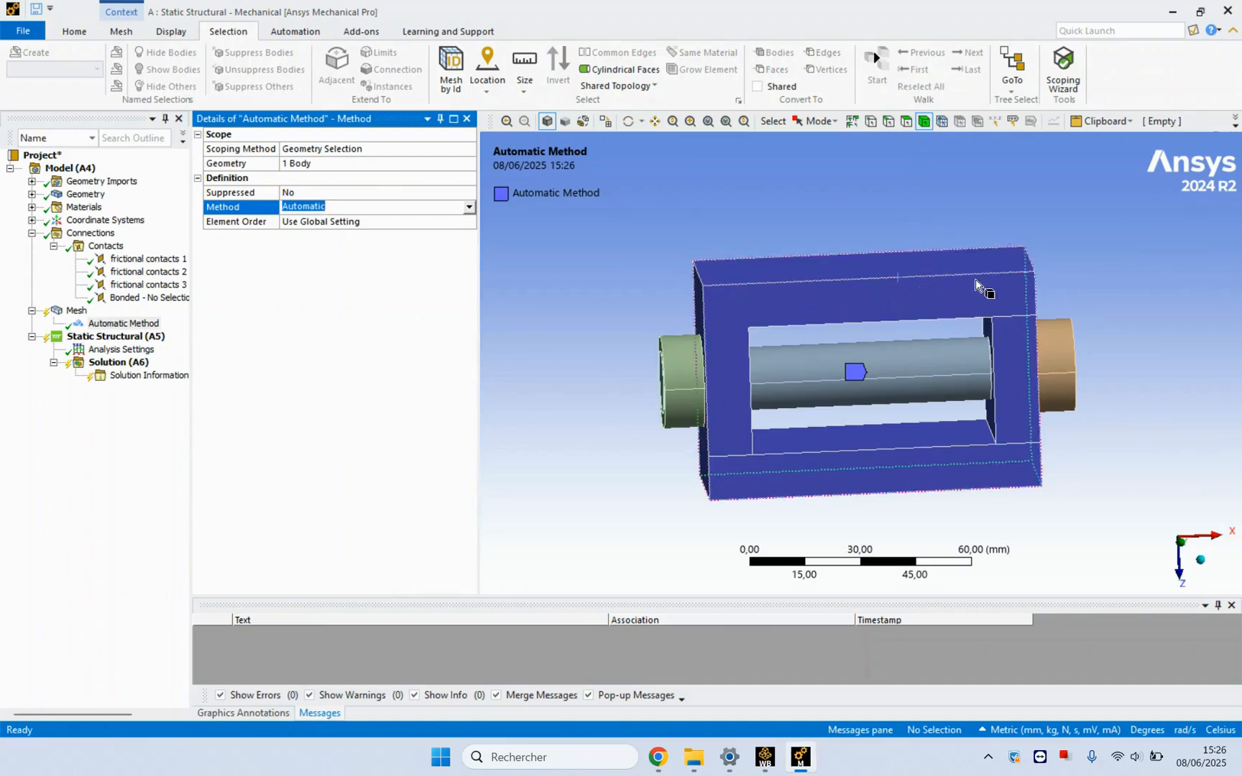
click(469, 208)
click(384, 243)
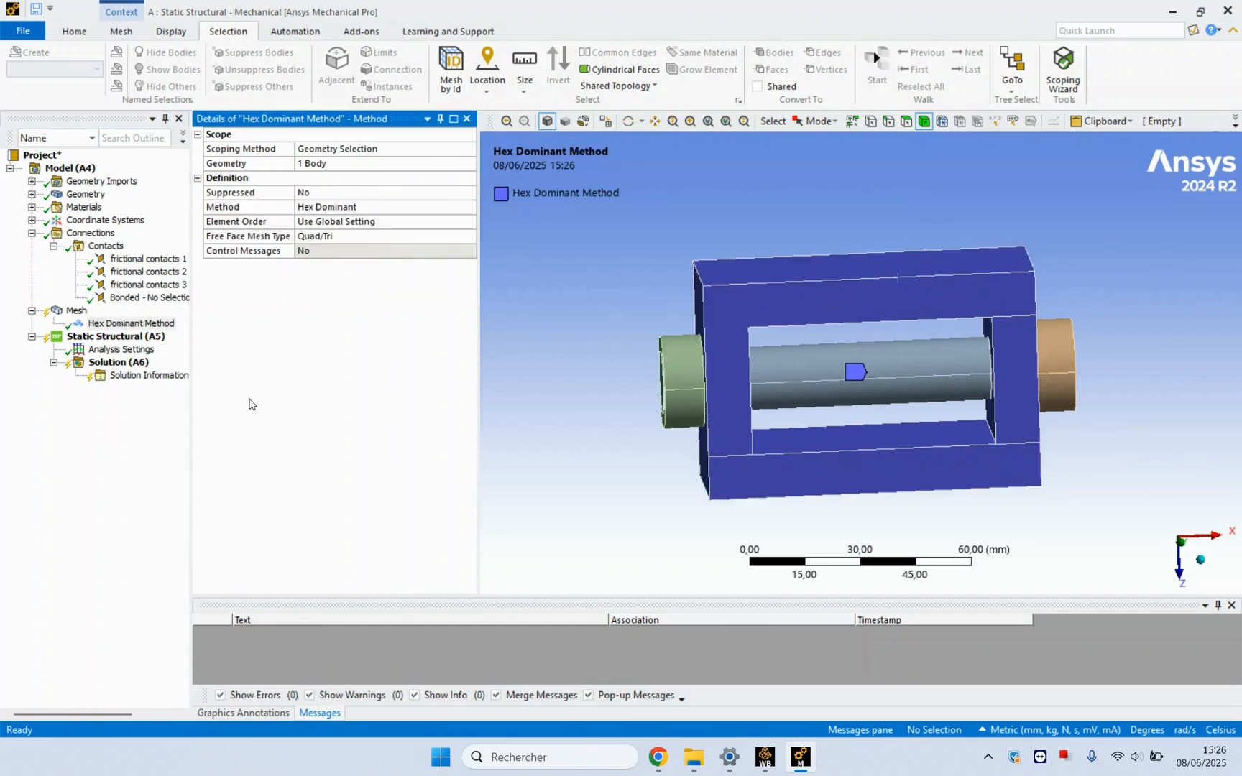
- Set the global mesh element size to 5 mm and regenerate the mesh
click(76, 310)
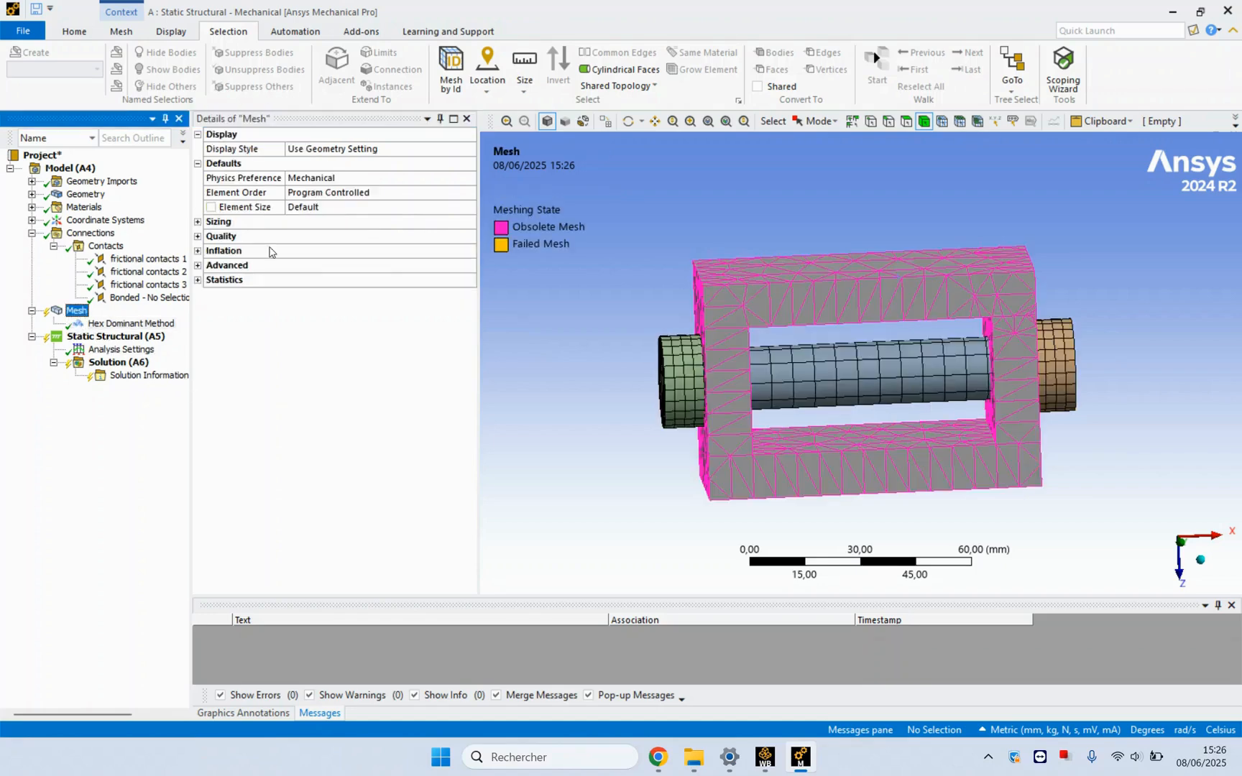
click(336, 210)
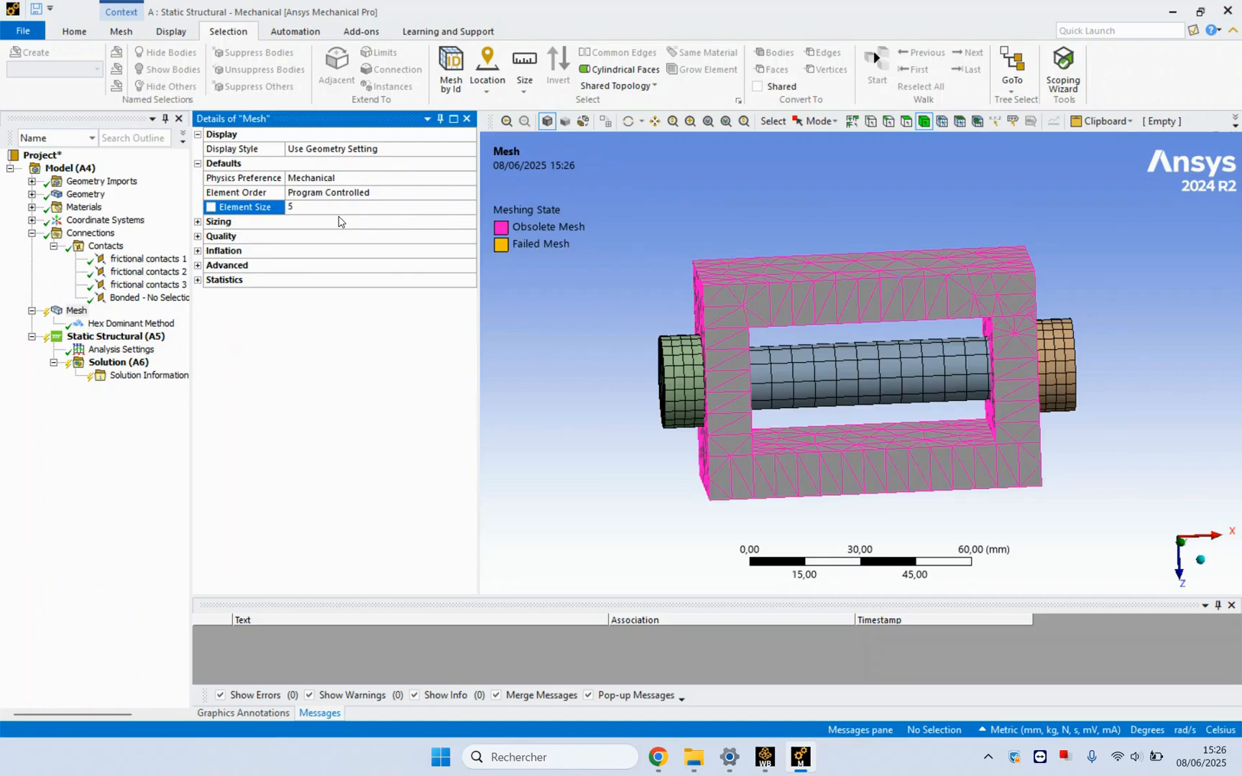
key(Return)
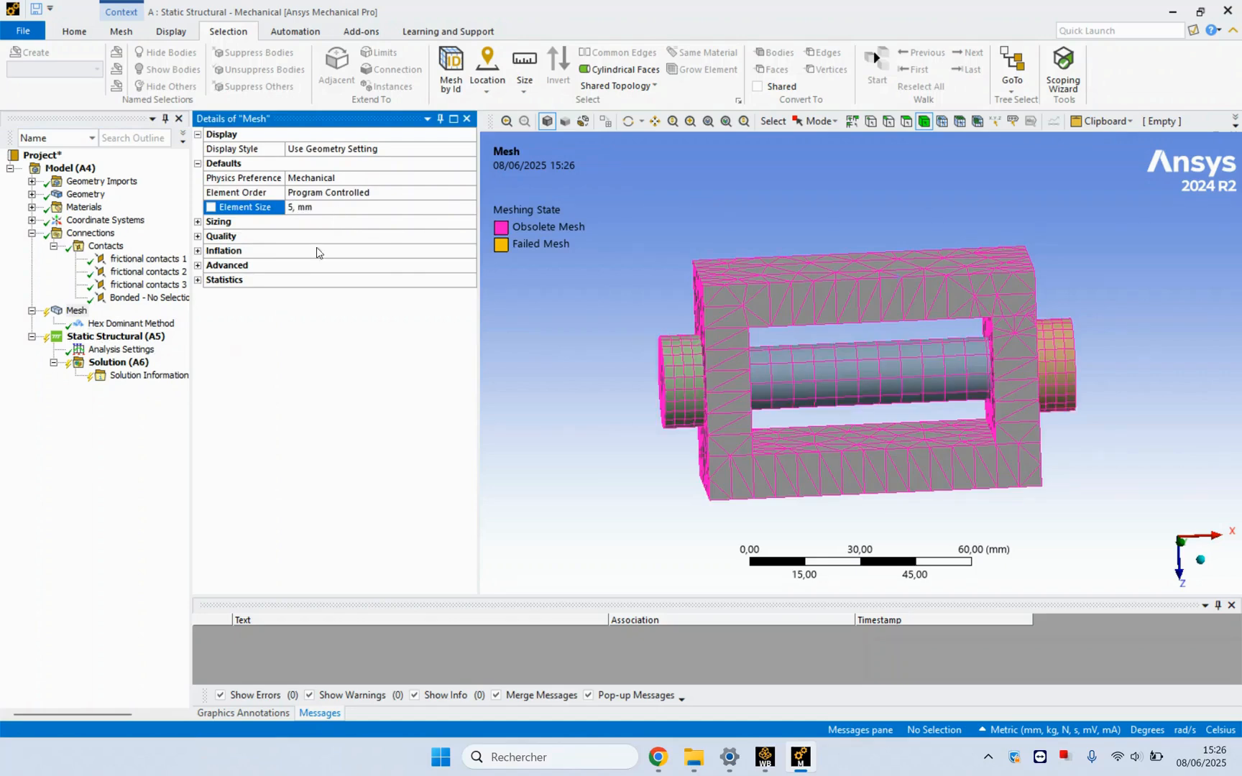
right_click(69, 311)
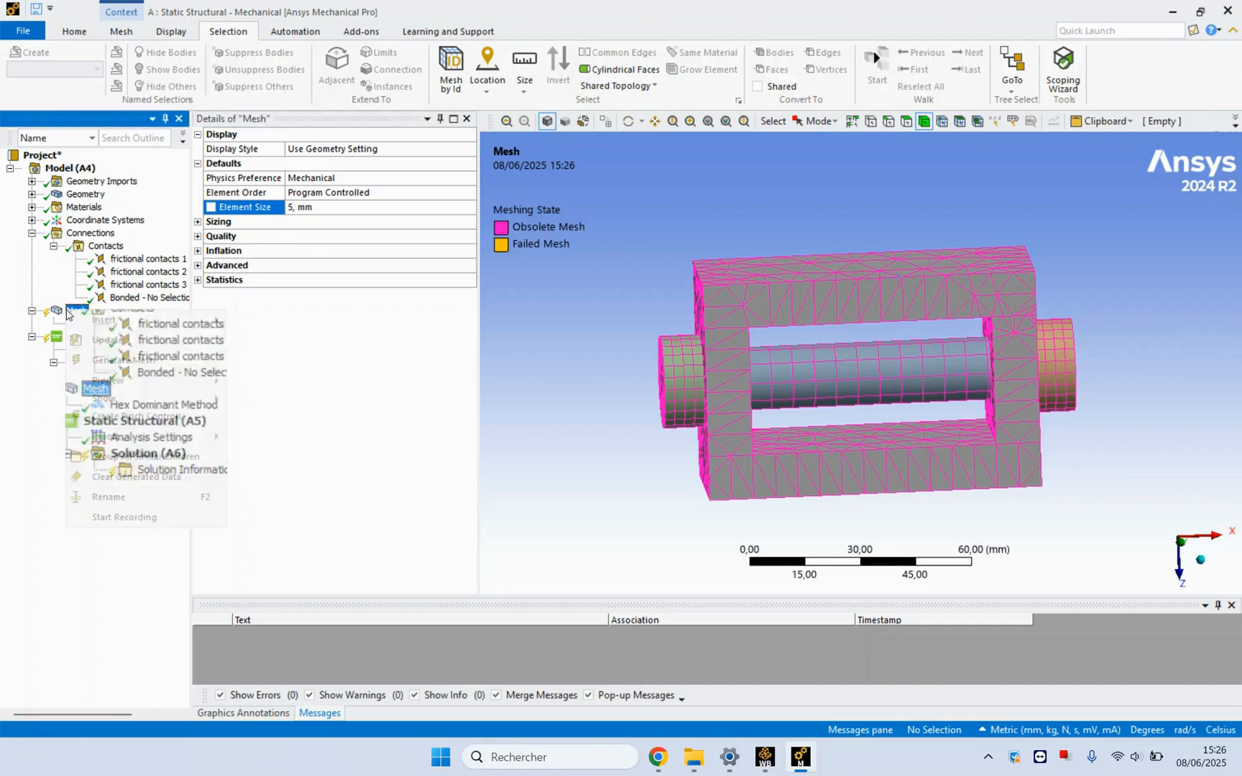
click(122, 341)
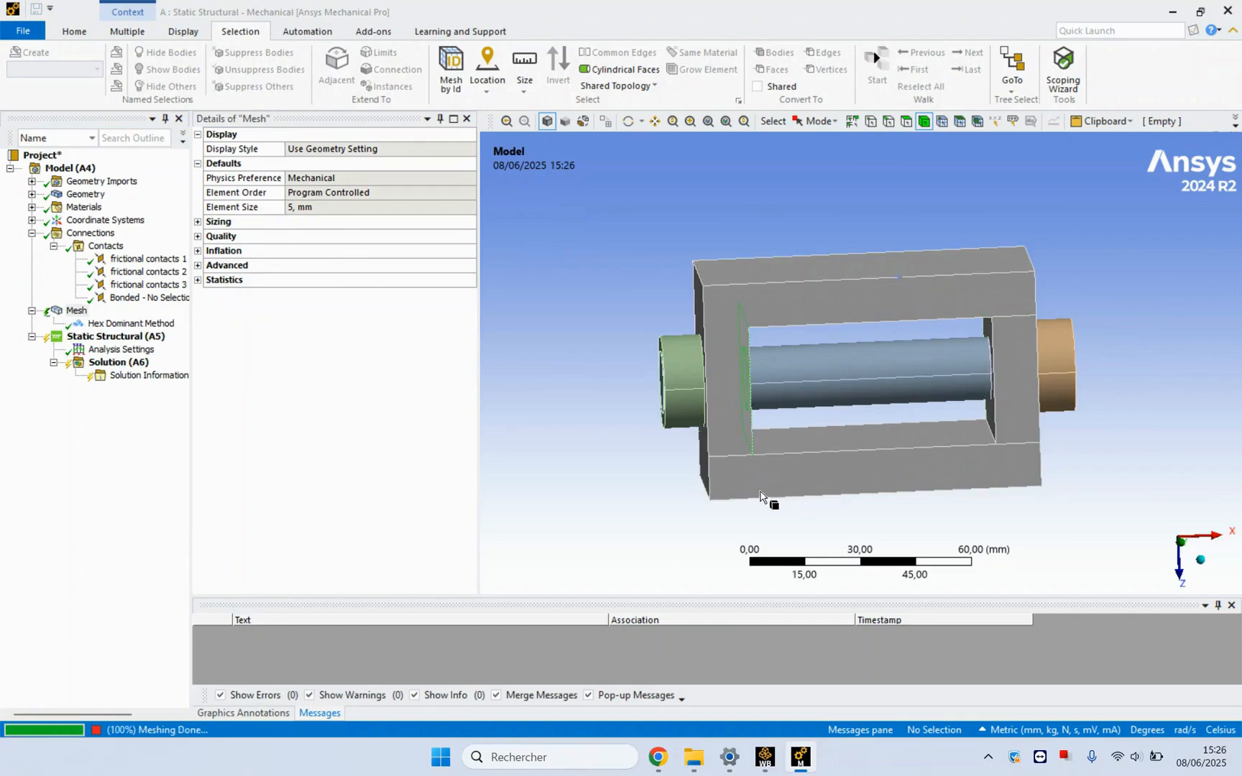
- Inspect the new mesh on the plate's corners and inner faces, the bolt shank and both nuts
mouse_move(768, 487)
middle_down()
mouse_move(752, 468)
mouse_move(751, 487)
middle_up()
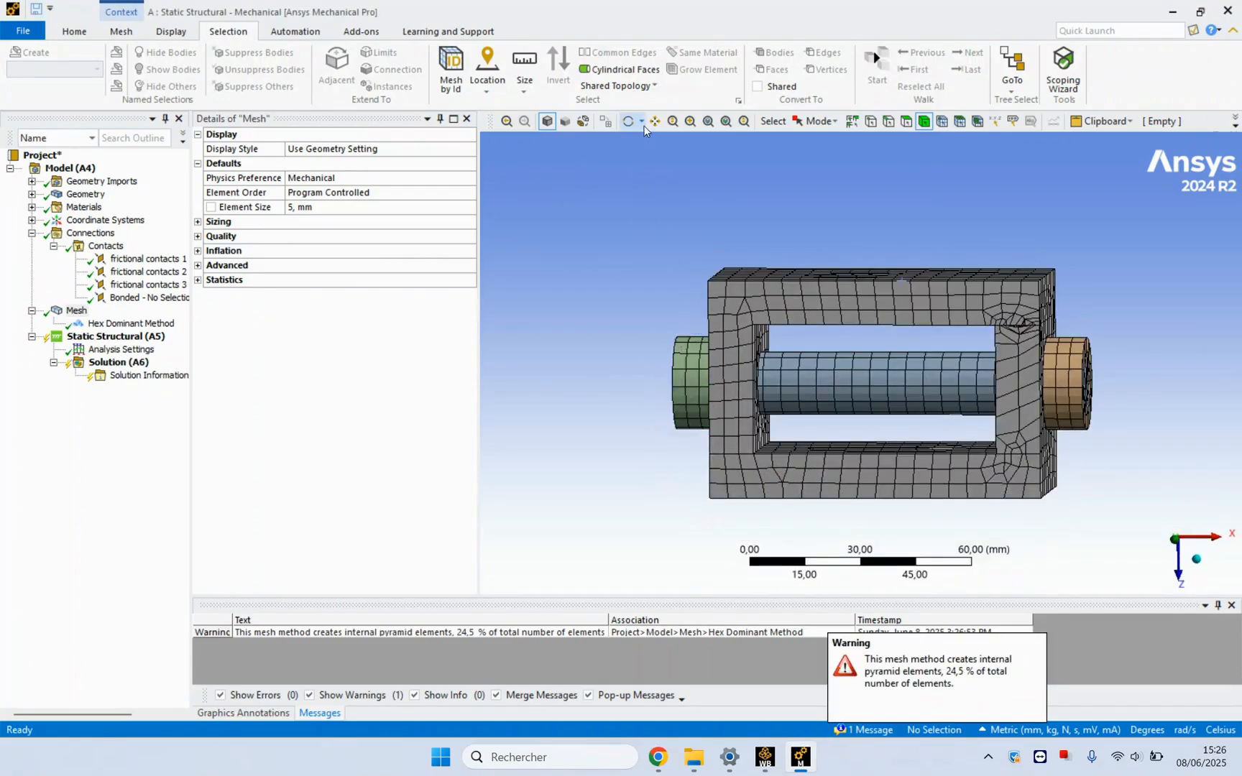
click(652, 123)
scroll(900, 443, up, 10)
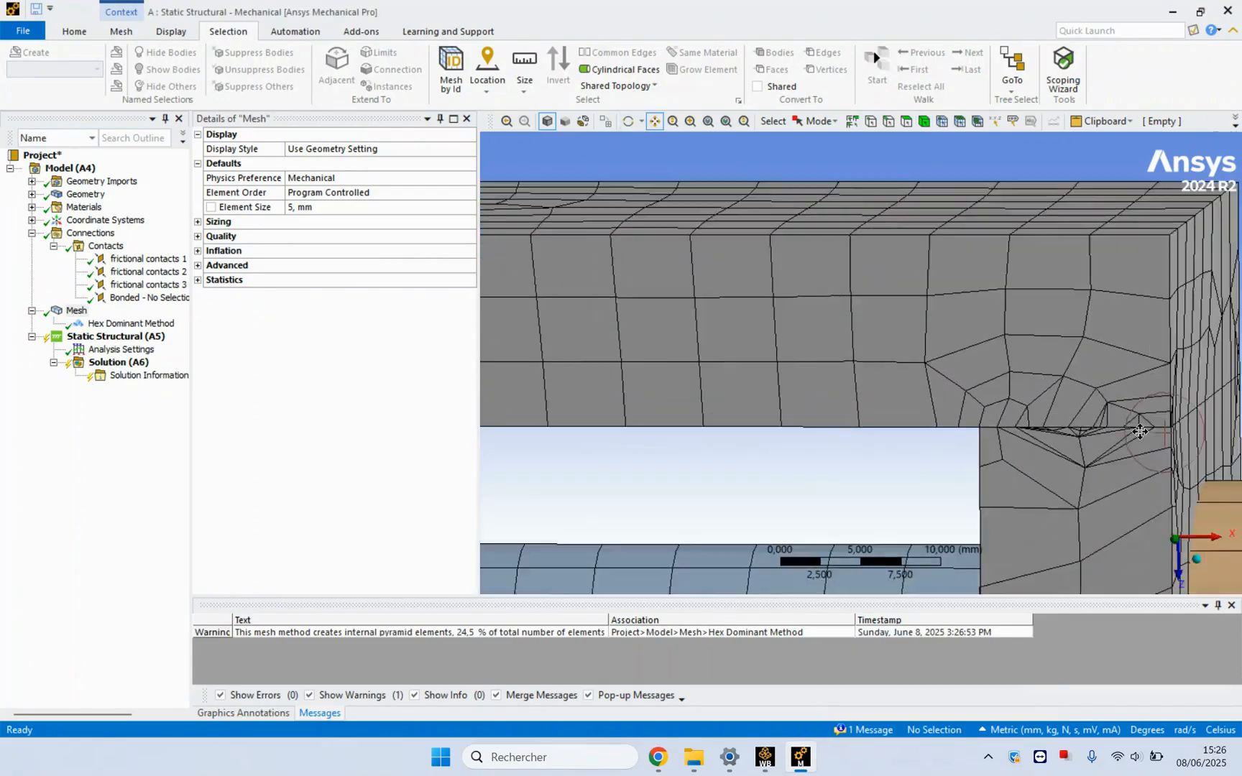
drag(1045, 368, 907, 329)
scroll(901, 416, up, 2)
middle_drag(902, 414, 925, 340)
scroll(907, 422, down, 9)
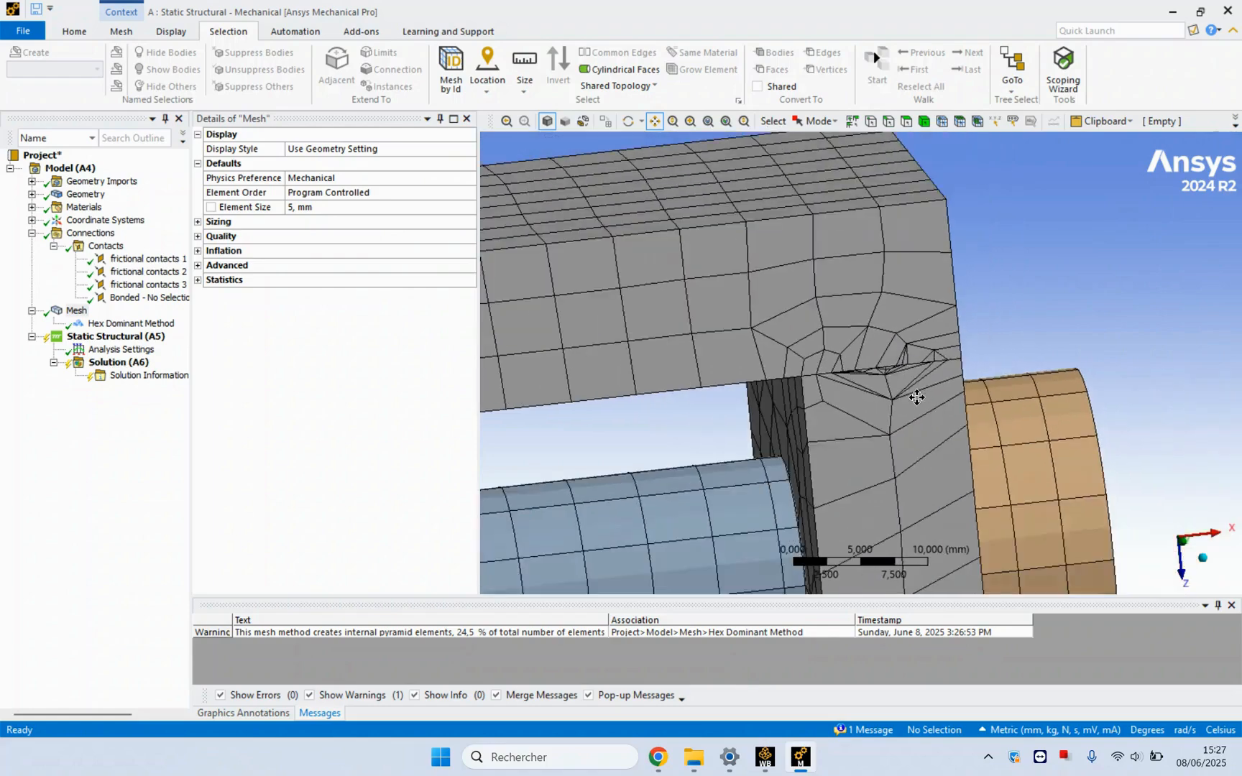
scroll(907, 422, down, 2)
middle_drag(901, 424, 829, 462)
scroll(711, 459, up, 3)
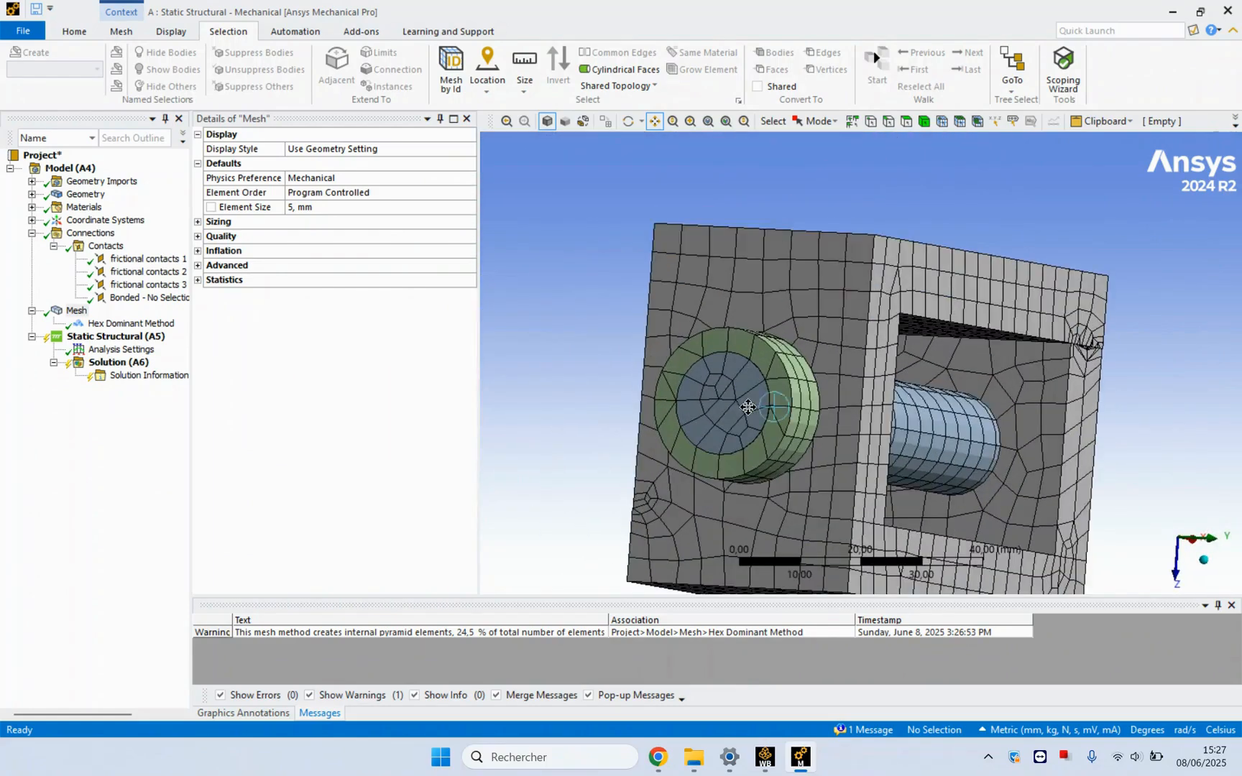
scroll(770, 420, down, 4)
middle_drag(862, 425, 773, 414)
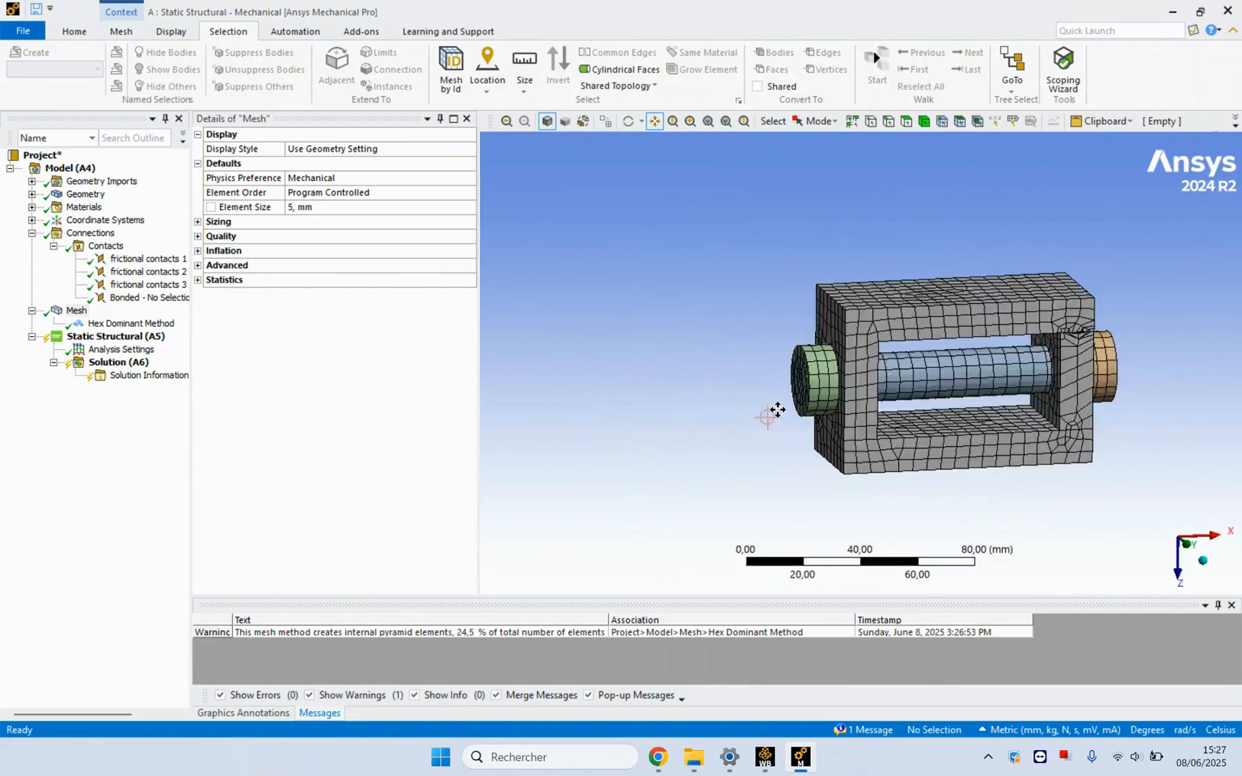
scroll(1107, 330, up, 4)
scroll(1039, 347, up, 4)
middle_drag(831, 327, 883, 297)
scroll(883, 296, down, 5)
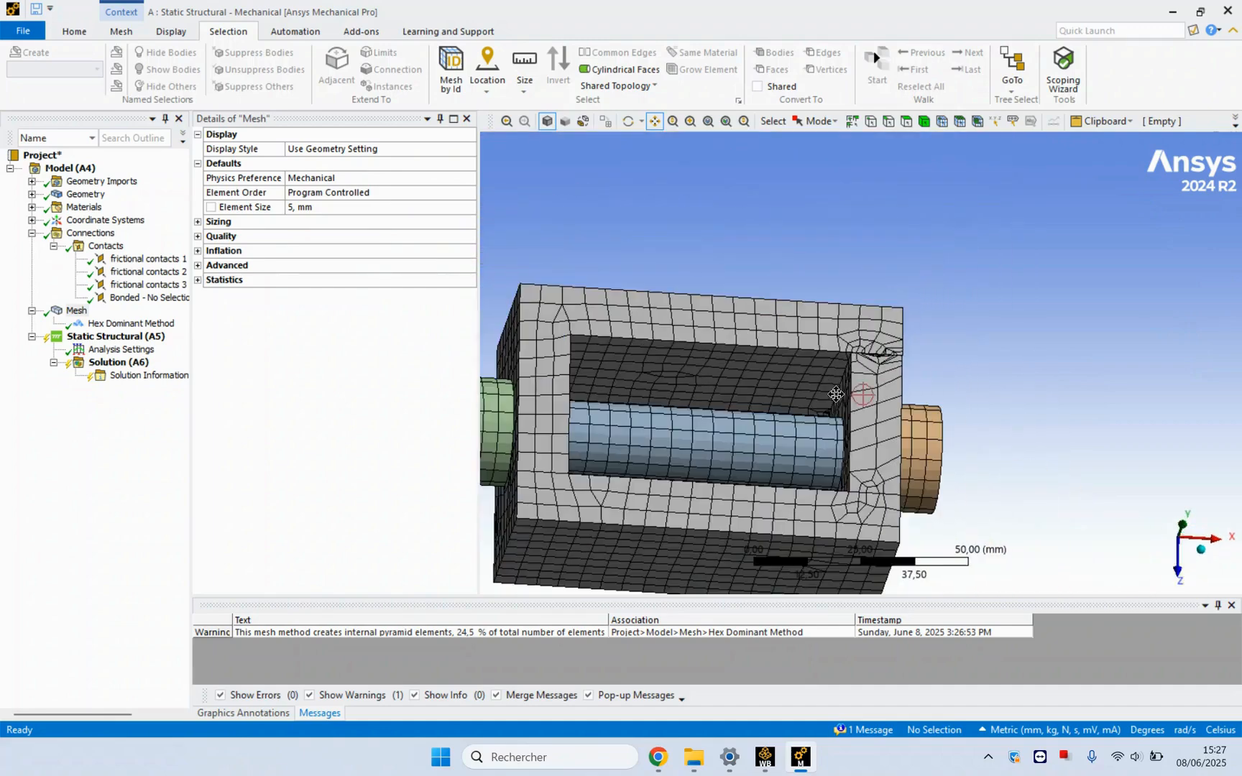
scroll(940, 367, down, 3)
middle_drag(789, 416, 829, 449)
scroll(811, 406, down, 2)
drag(811, 401, 801, 429)
scroll(750, 478, up, 4)
- Add a Fixed Support to the static structural analysis and scope it to the plate's outer bottom face
click(101, 338)
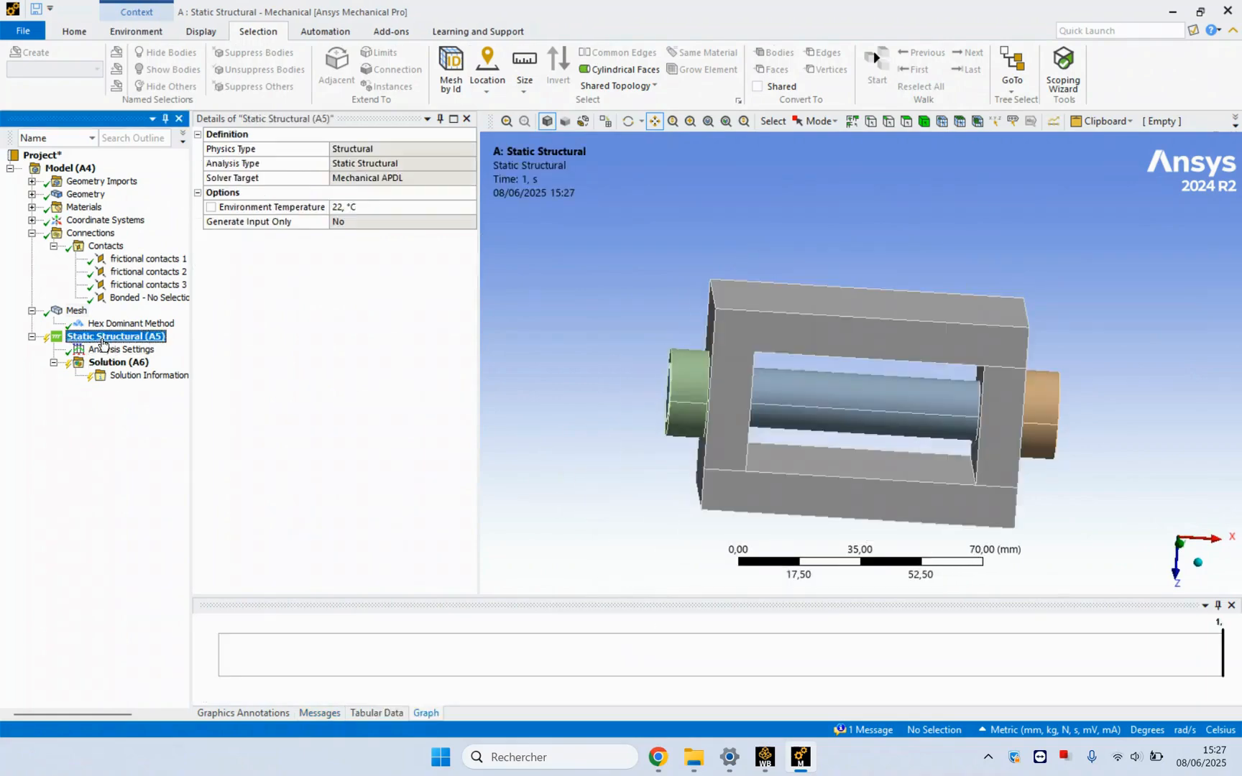
right_click(102, 341)
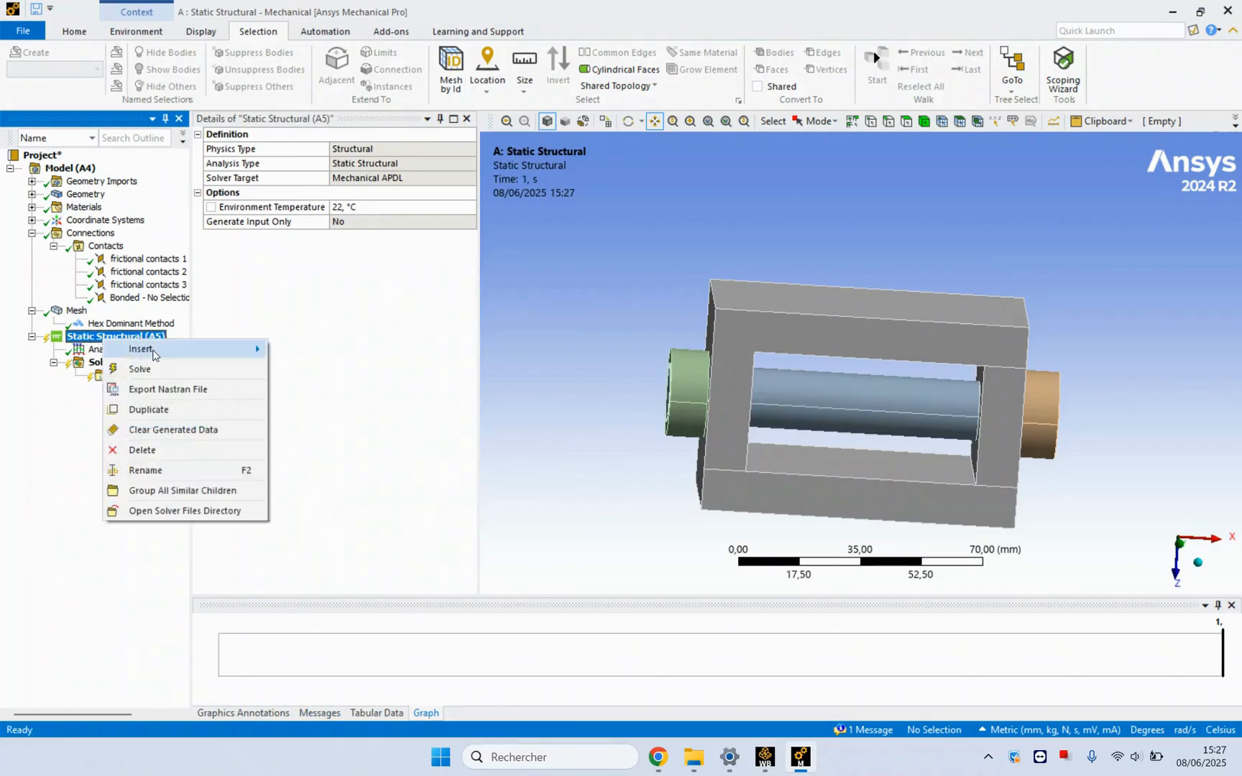
mouse_move(204, 352)
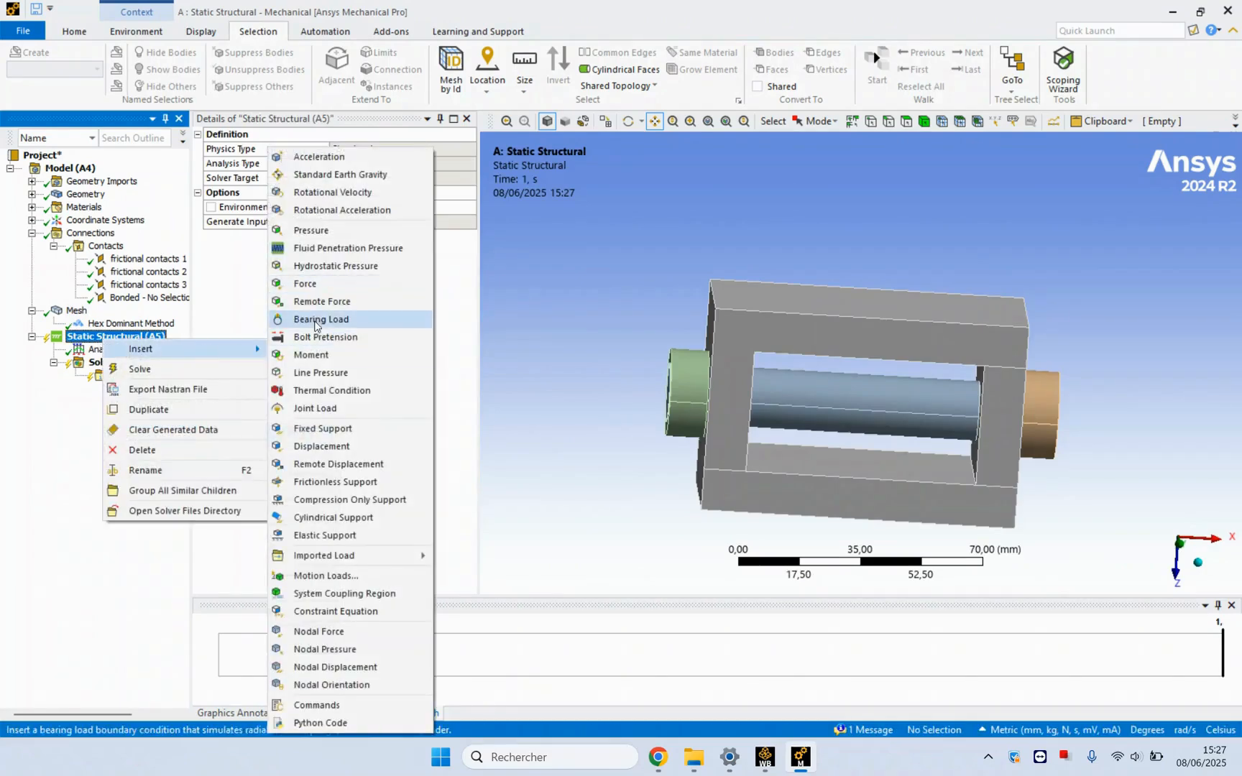
click(320, 428)
middle_drag(862, 402, 867, 477)
click(868, 476)
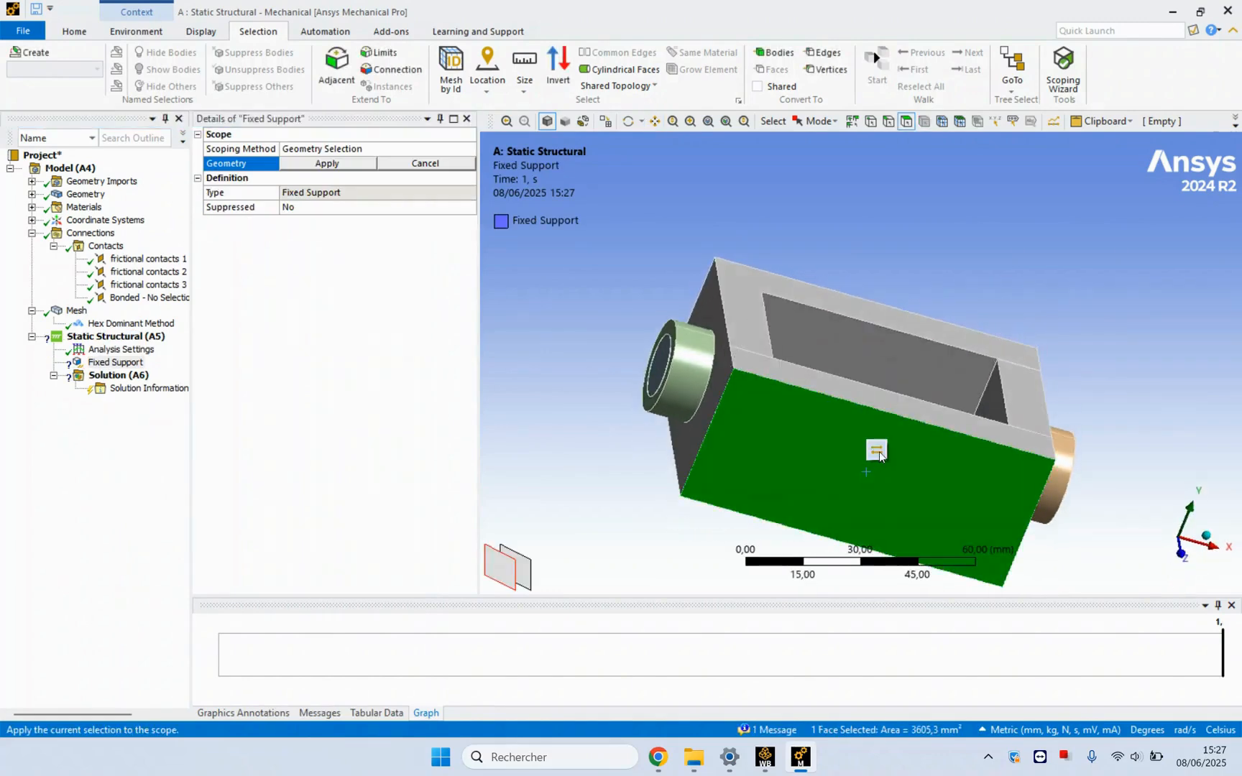
key(Return)
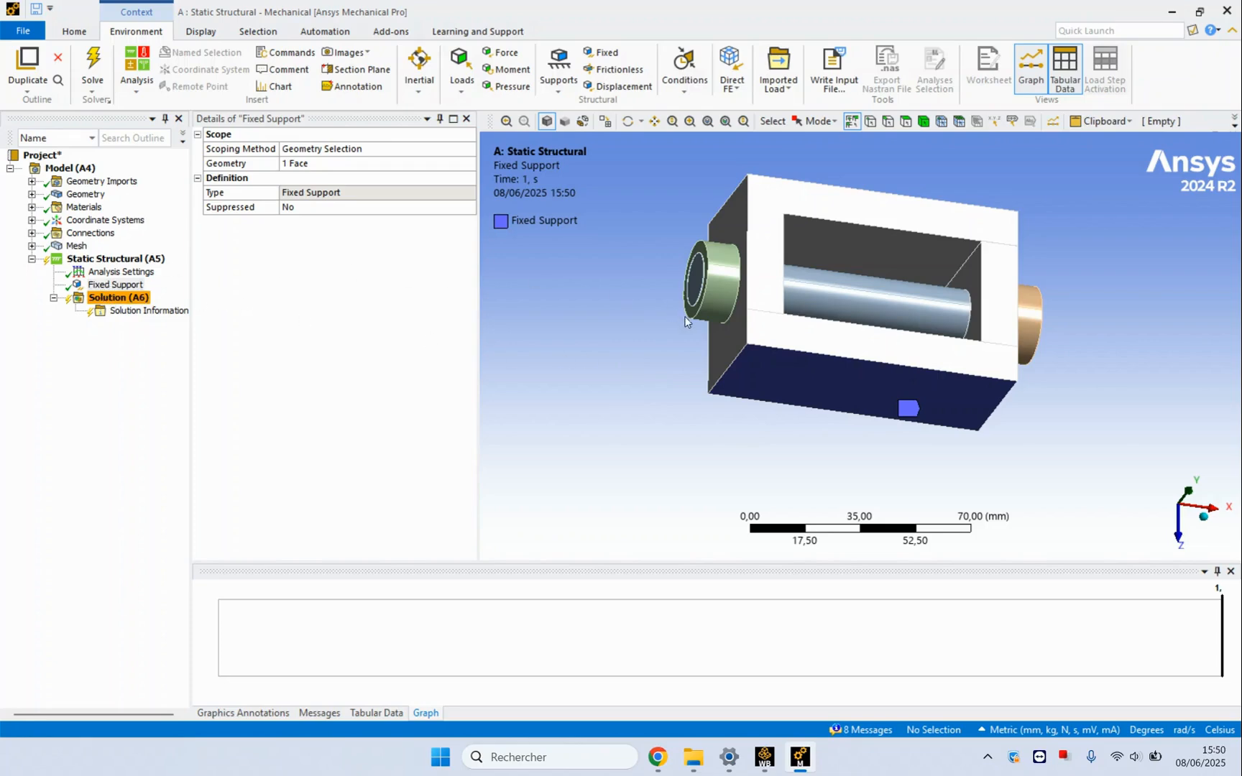
- Insert a Bolt Pretension load and scope it to the upper cylindrical face of the bolt shank
middle_drag(649, 331, 627, 353)
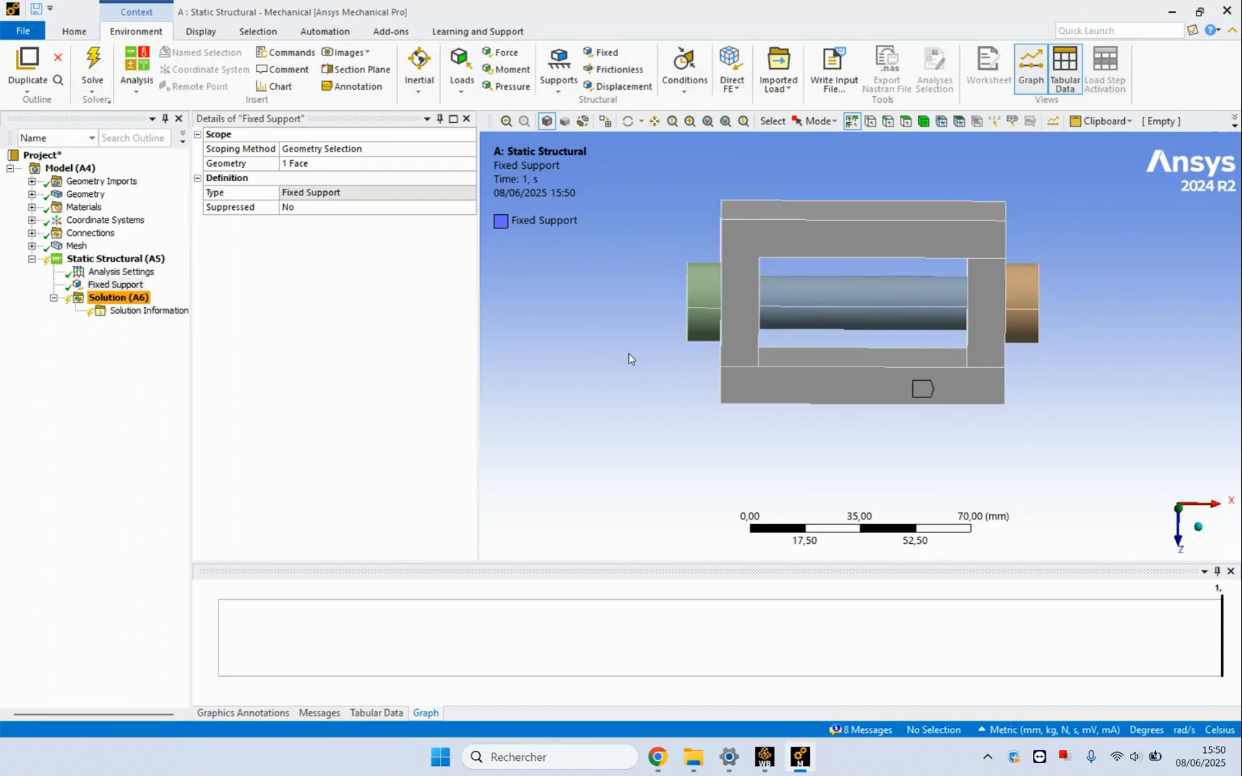
click(654, 121)
drag(674, 161, 679, 268)
middle_drag(678, 269, 637, 247)
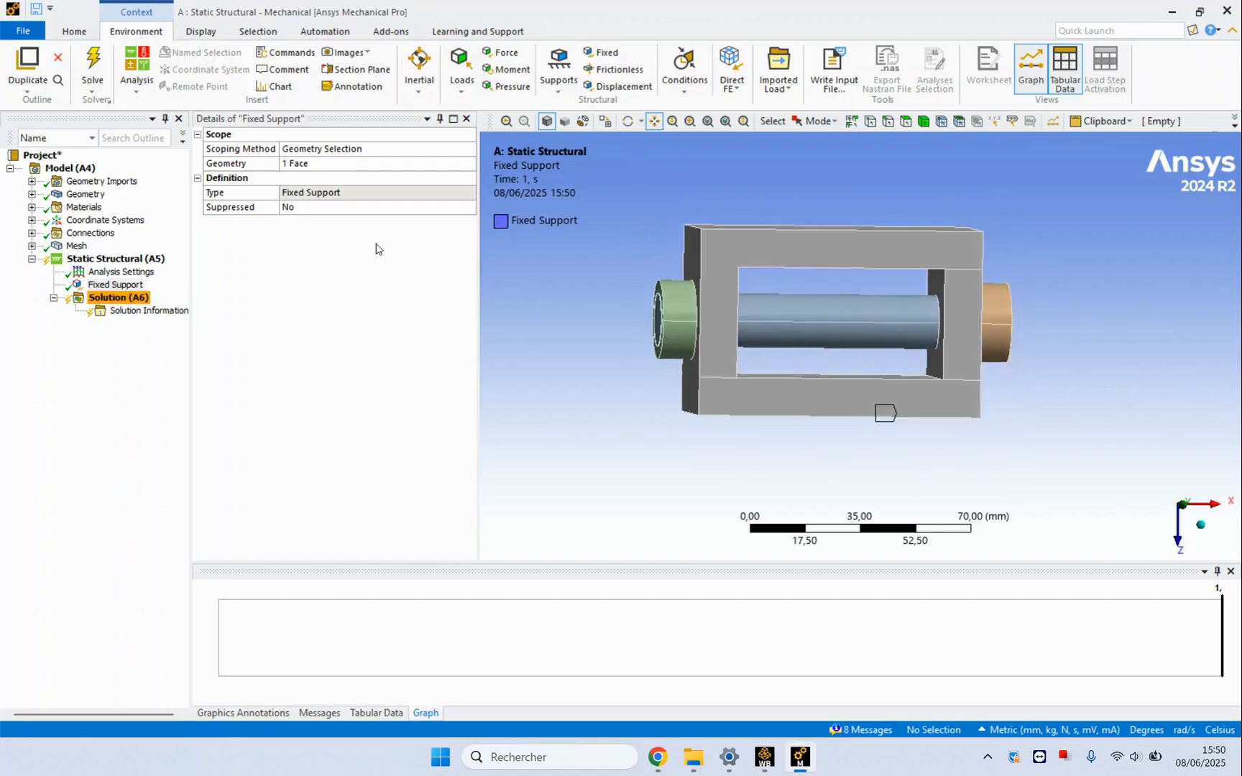
right_click(134, 258)
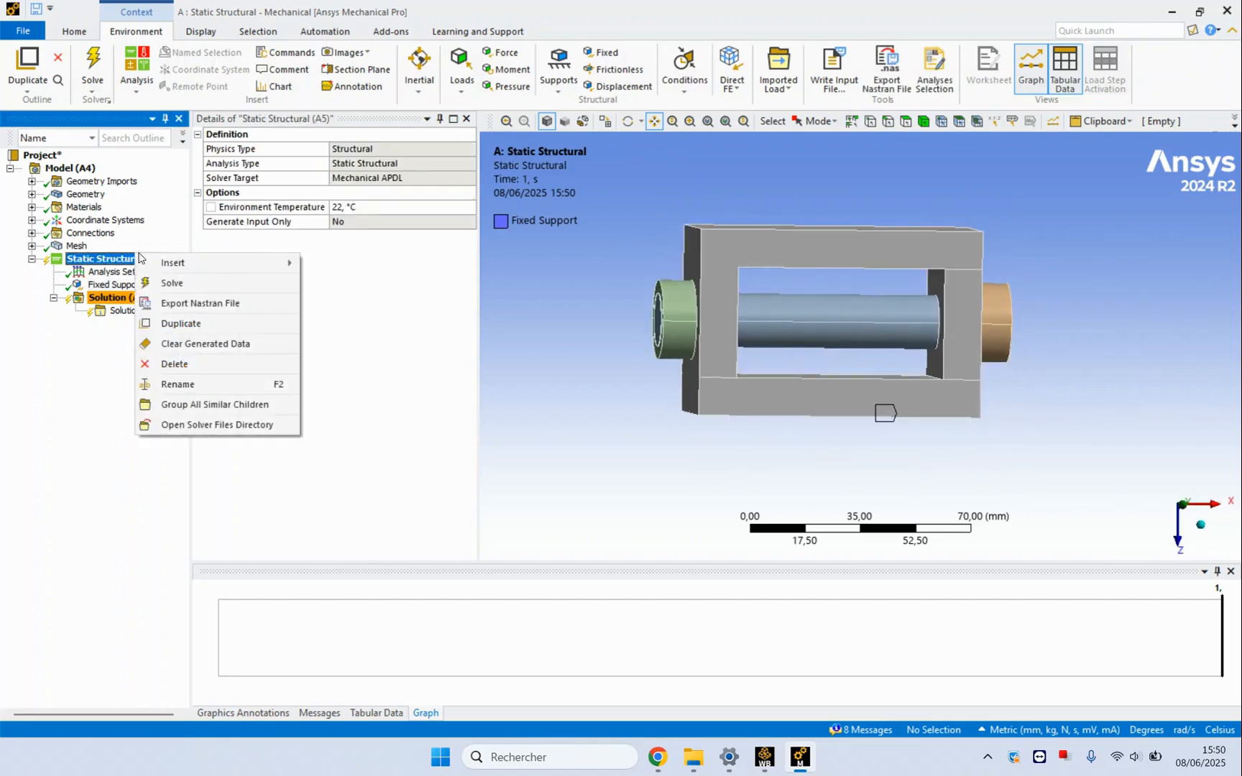
mouse_move(183, 268)
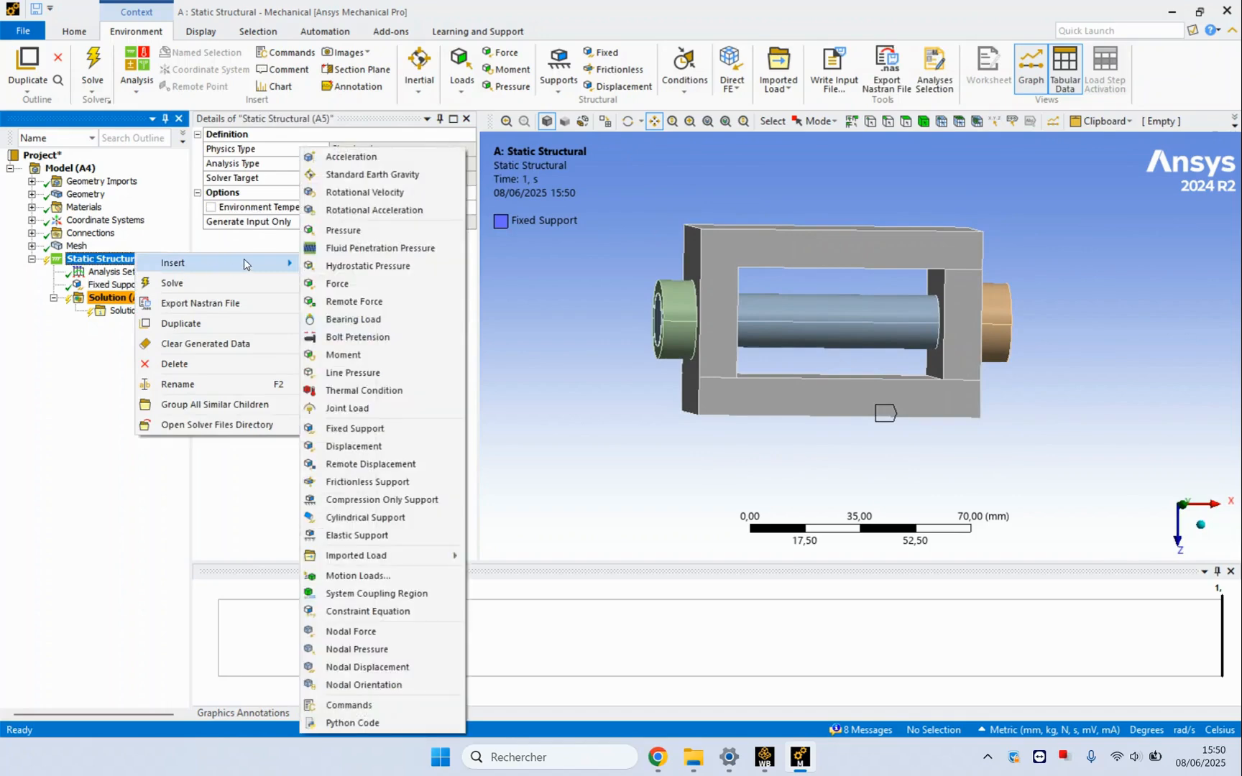
click(357, 337)
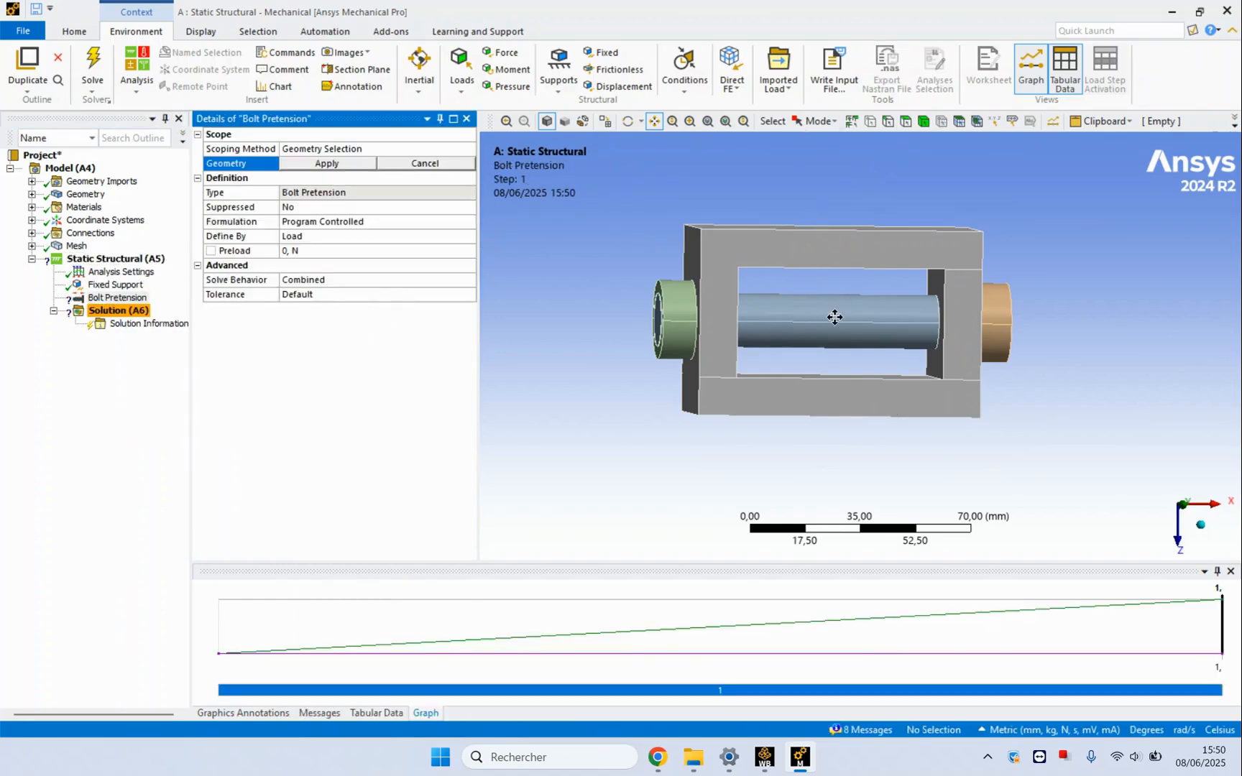
click(906, 121)
click(828, 327)
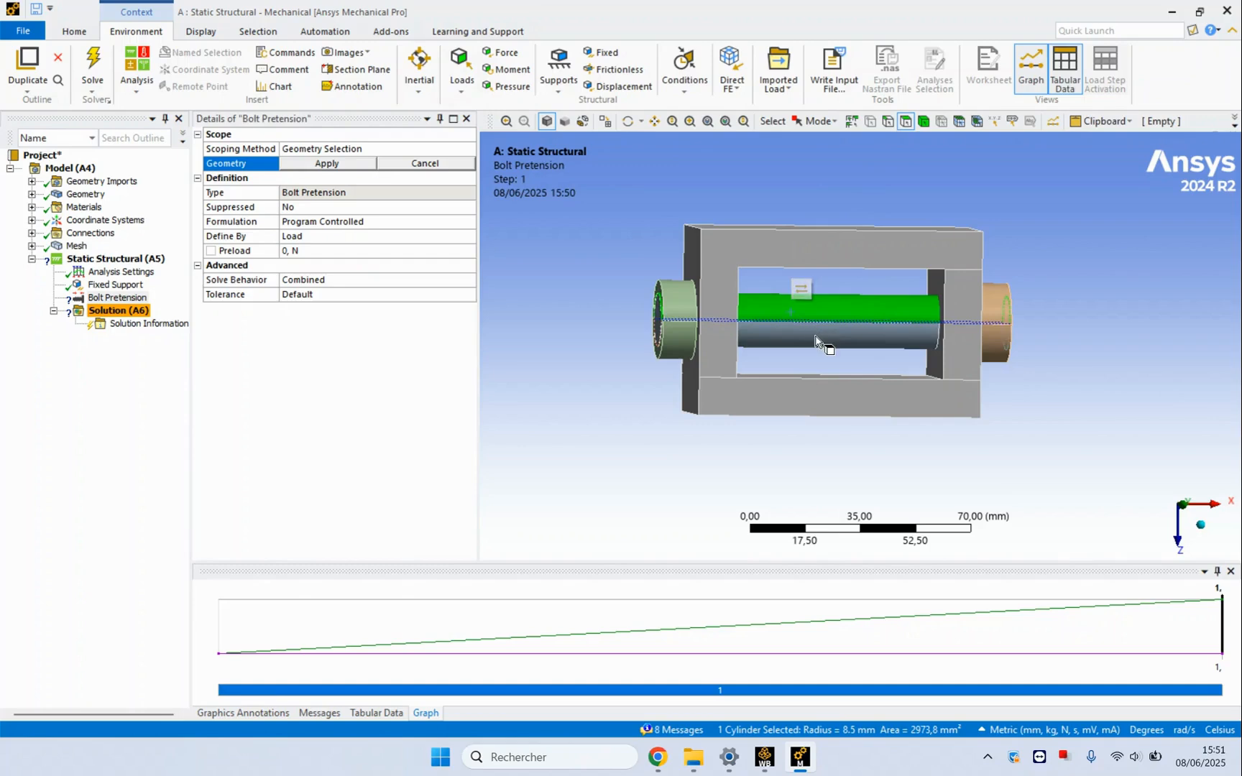
click(815, 337)
click(775, 303)
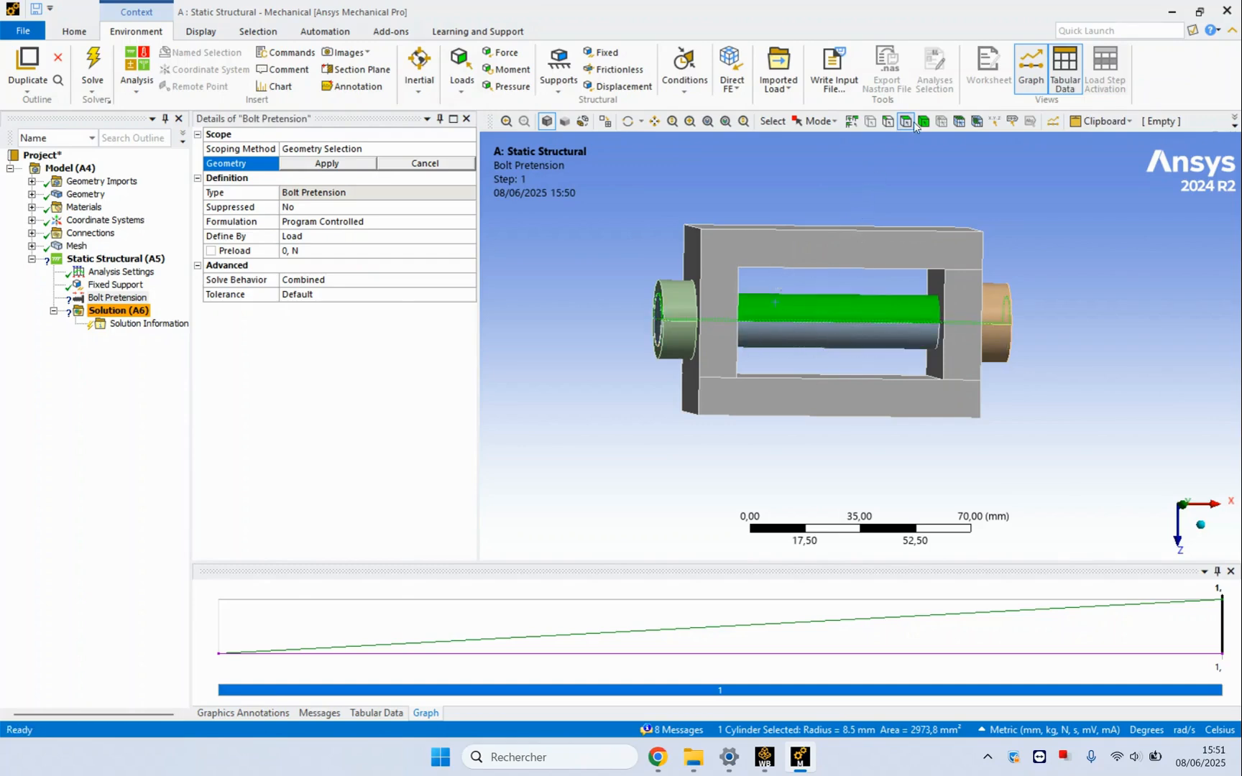
click(822, 312)
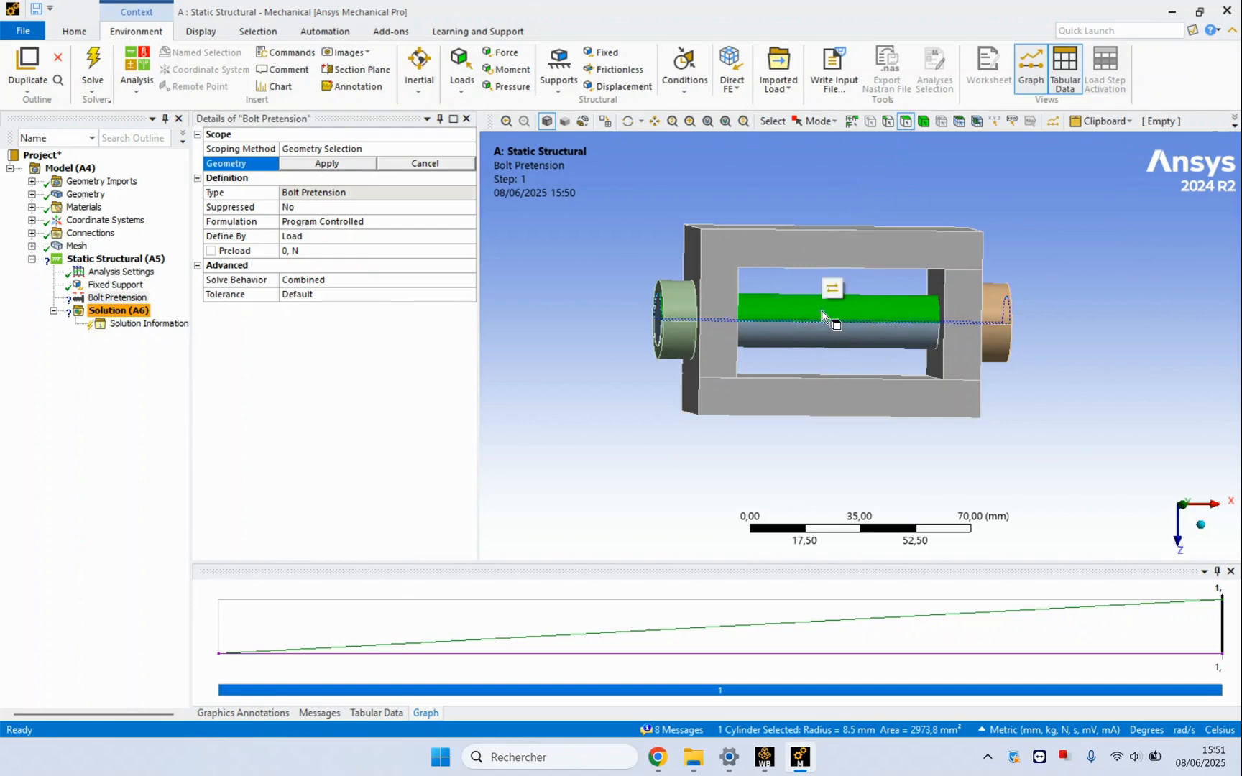
click(832, 289)
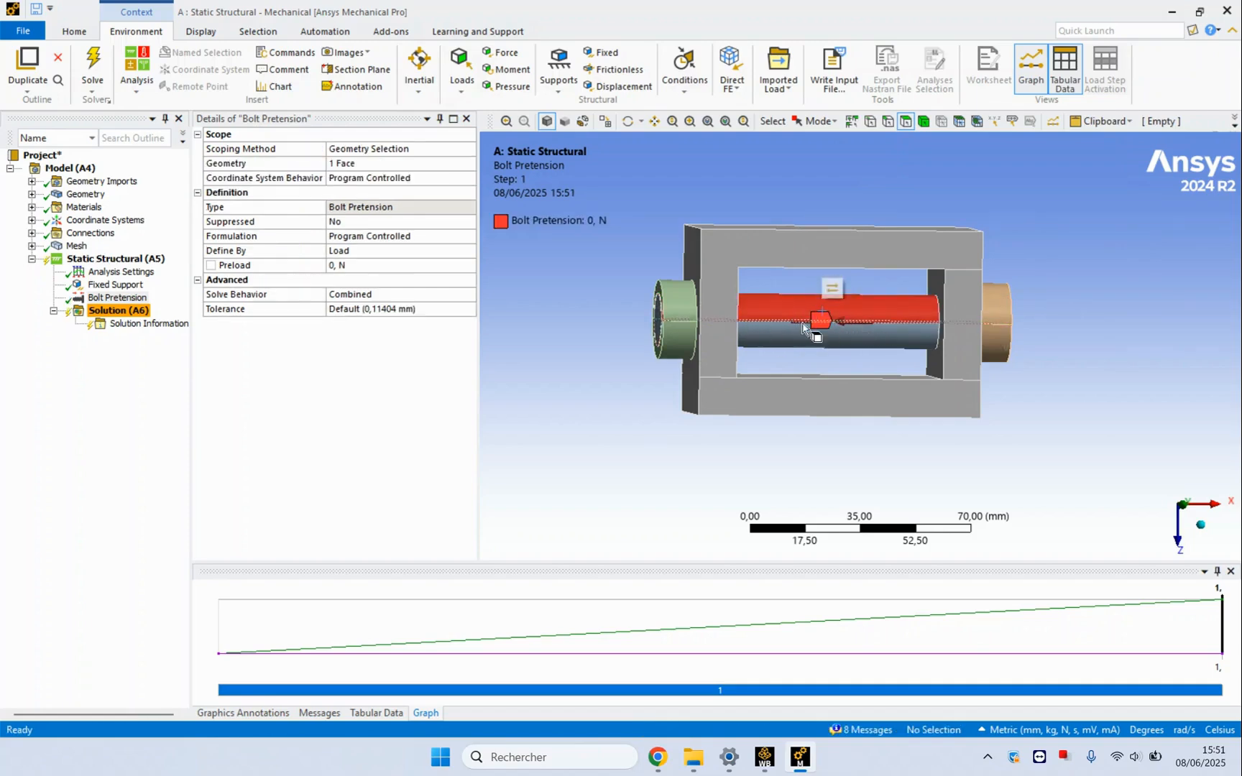
- Define the bolt pretension by Adjustment with a preadjustment of 0,2 mm
scroll(788, 326, down, 2)
middle_drag(788, 325, 764, 321)
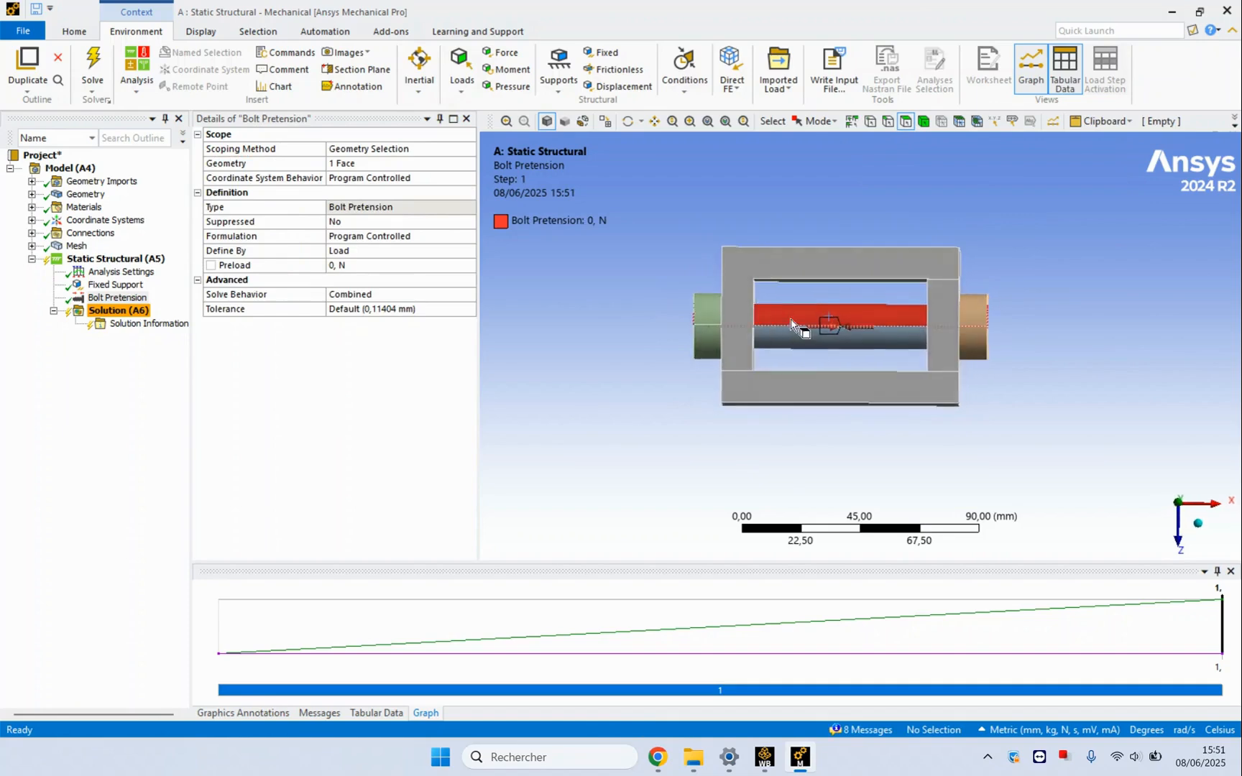
scroll(827, 327, up, 2)
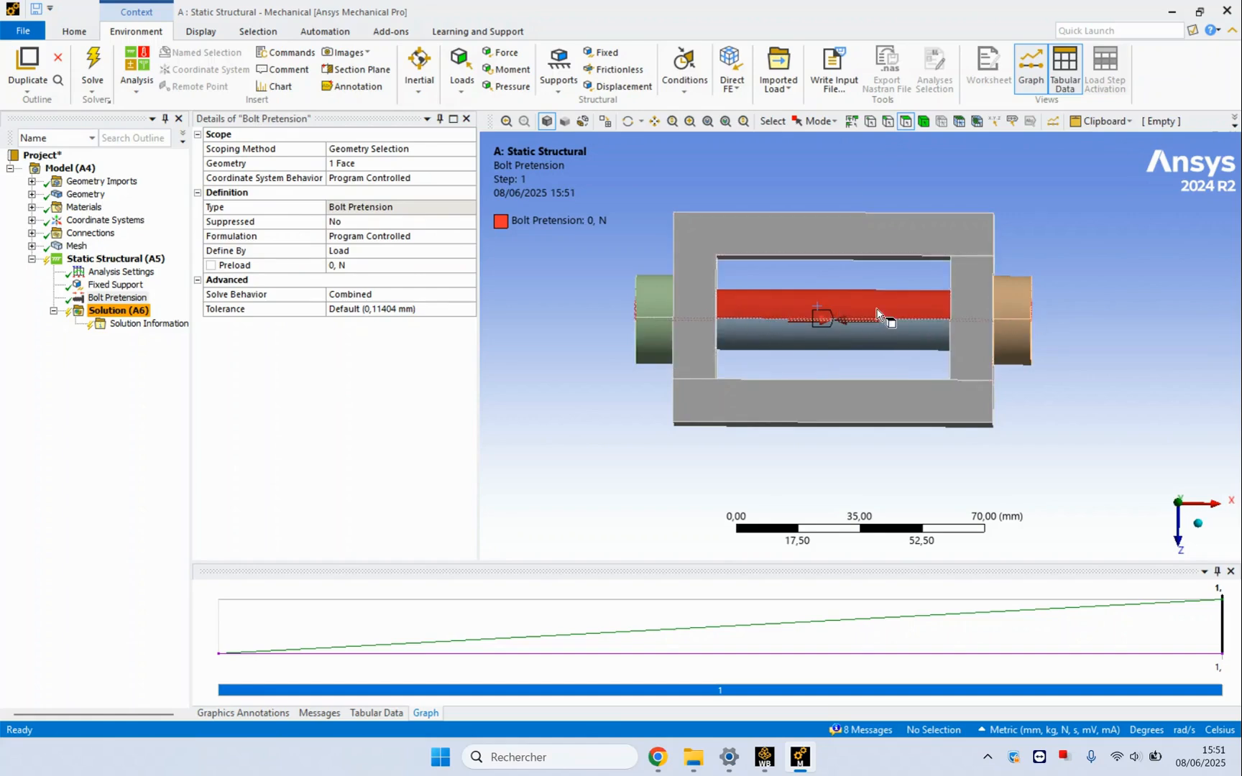
scroll(826, 327, up, 2)
scroll(780, 323, down, 1)
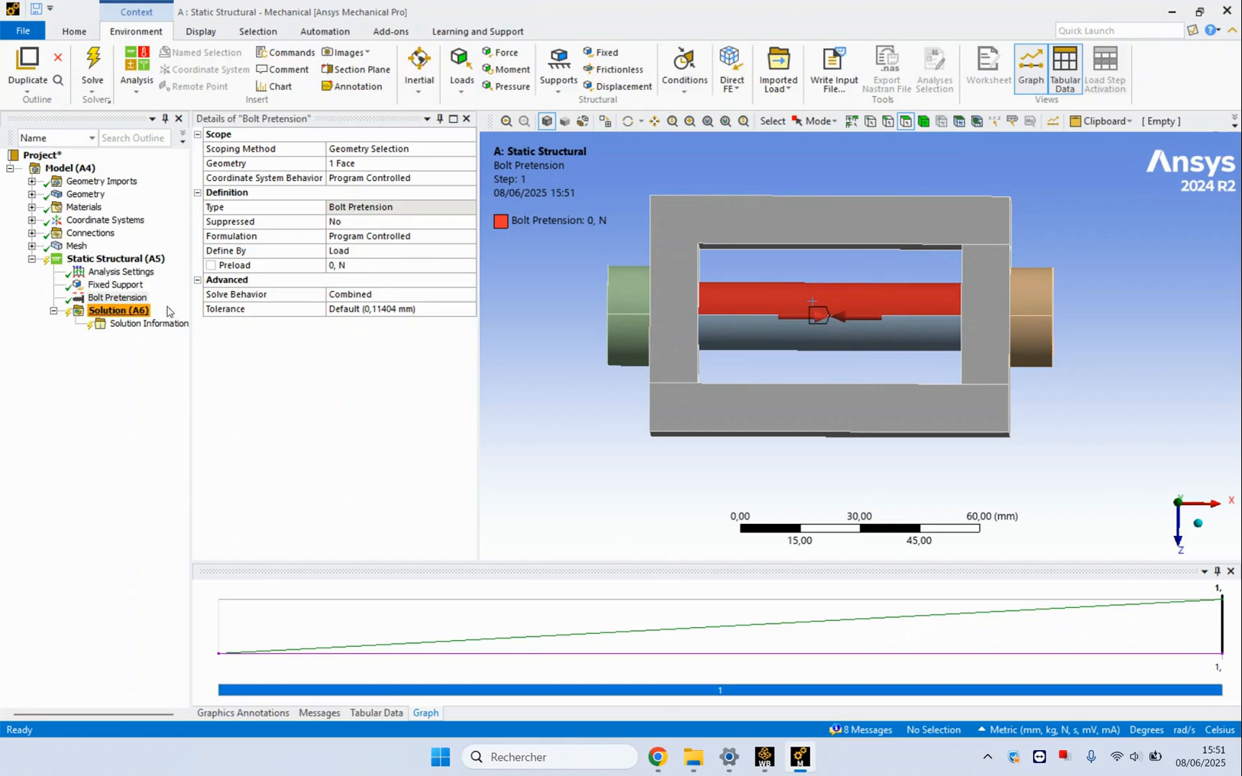
click(346, 266)
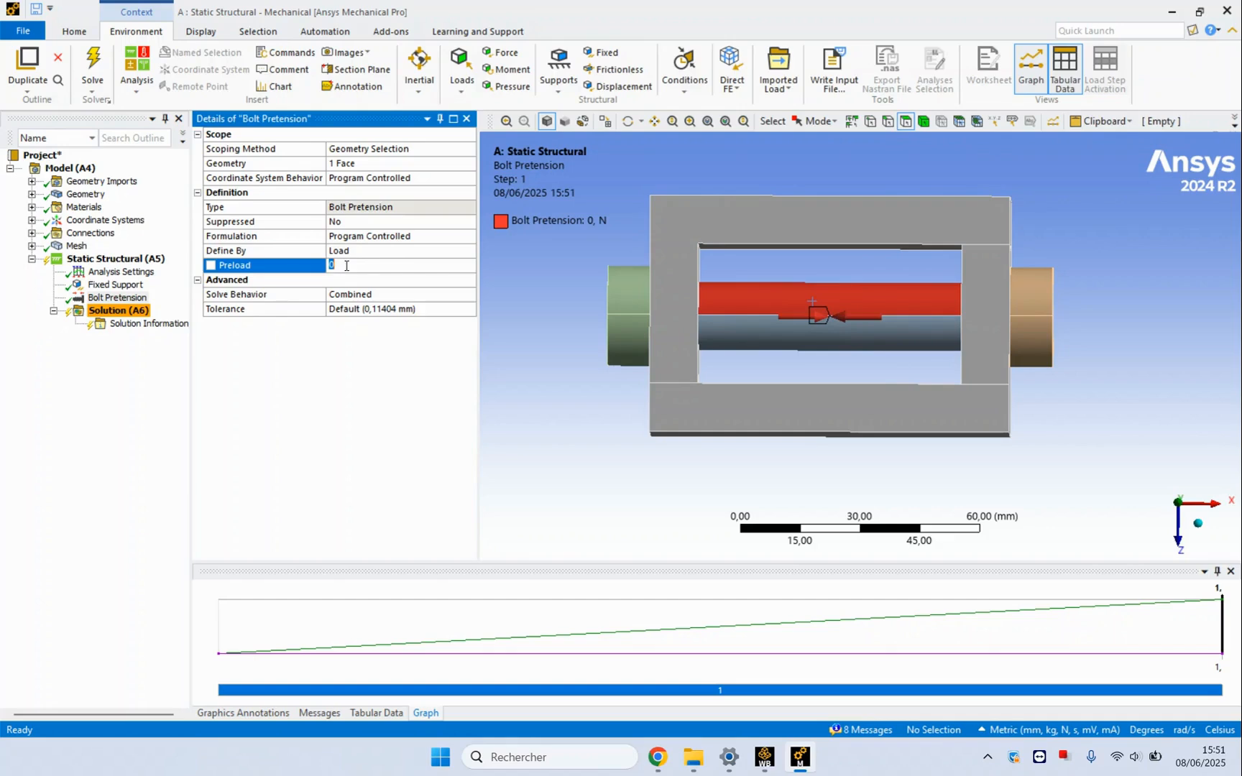
click(350, 252)
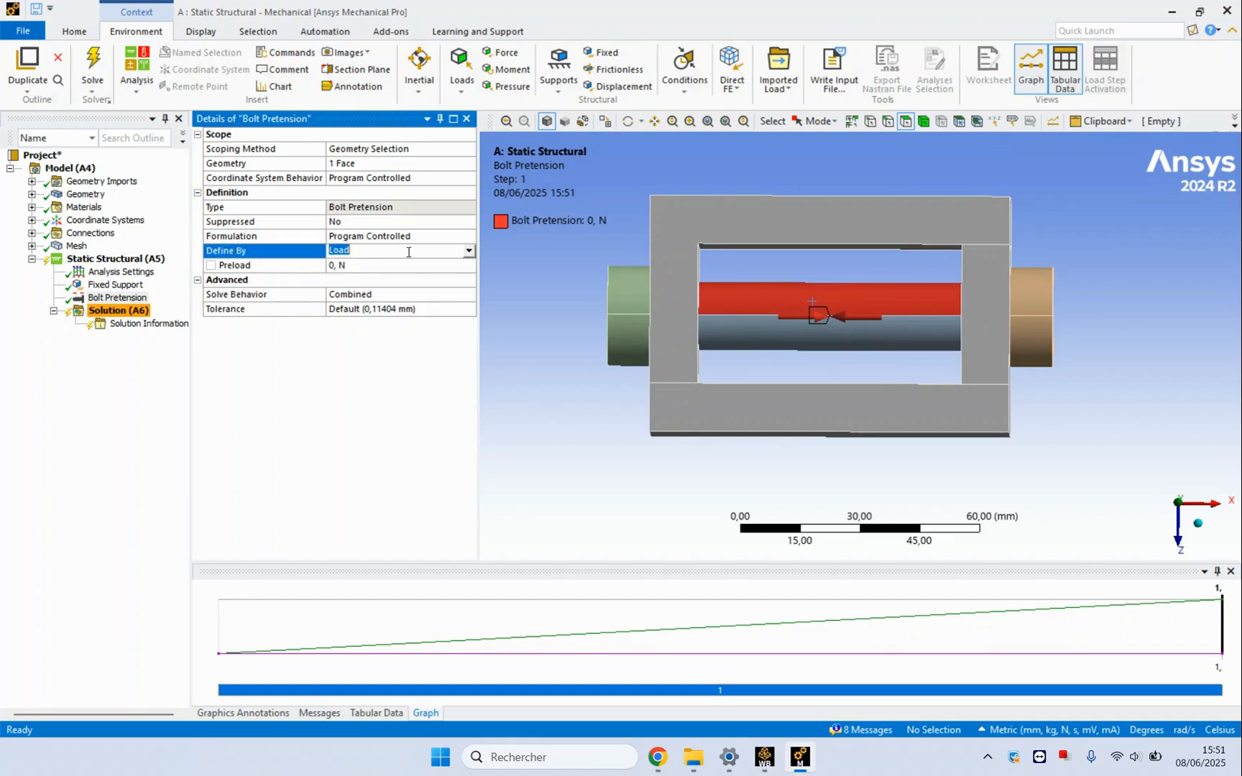
click(471, 252)
click(410, 273)
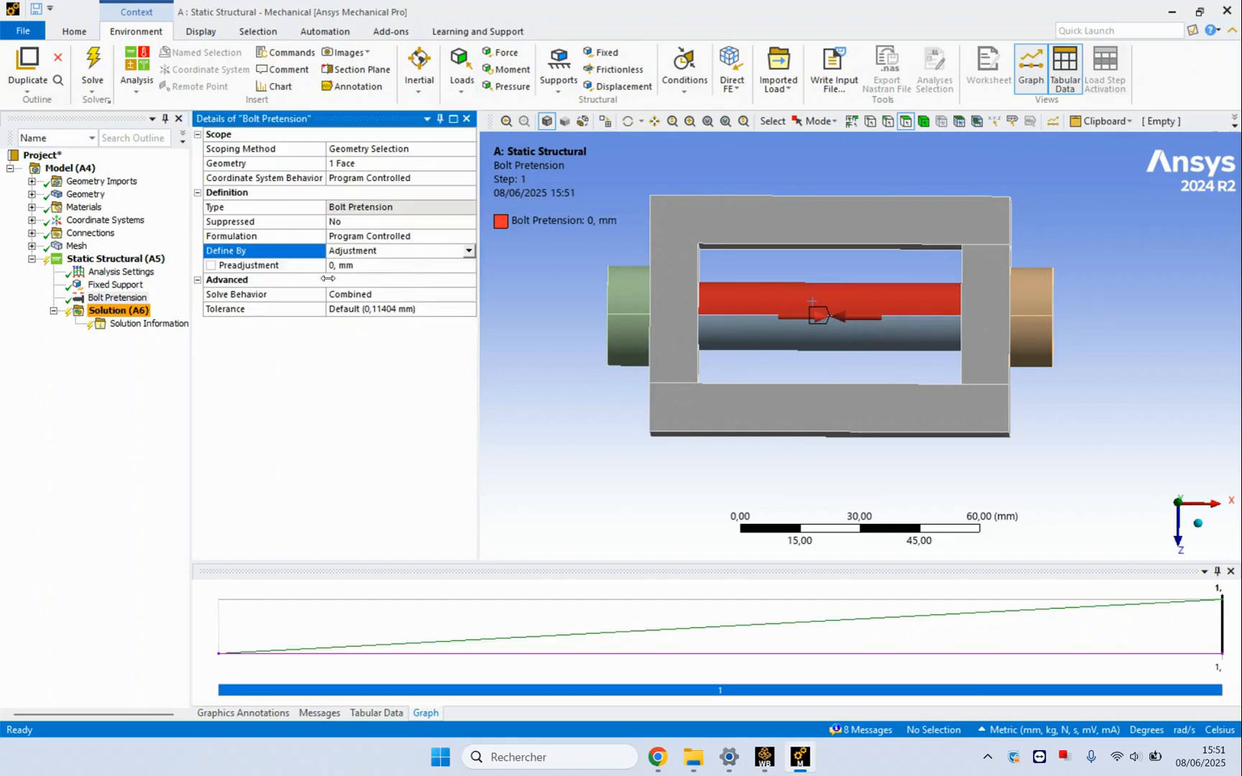
click(334, 267)
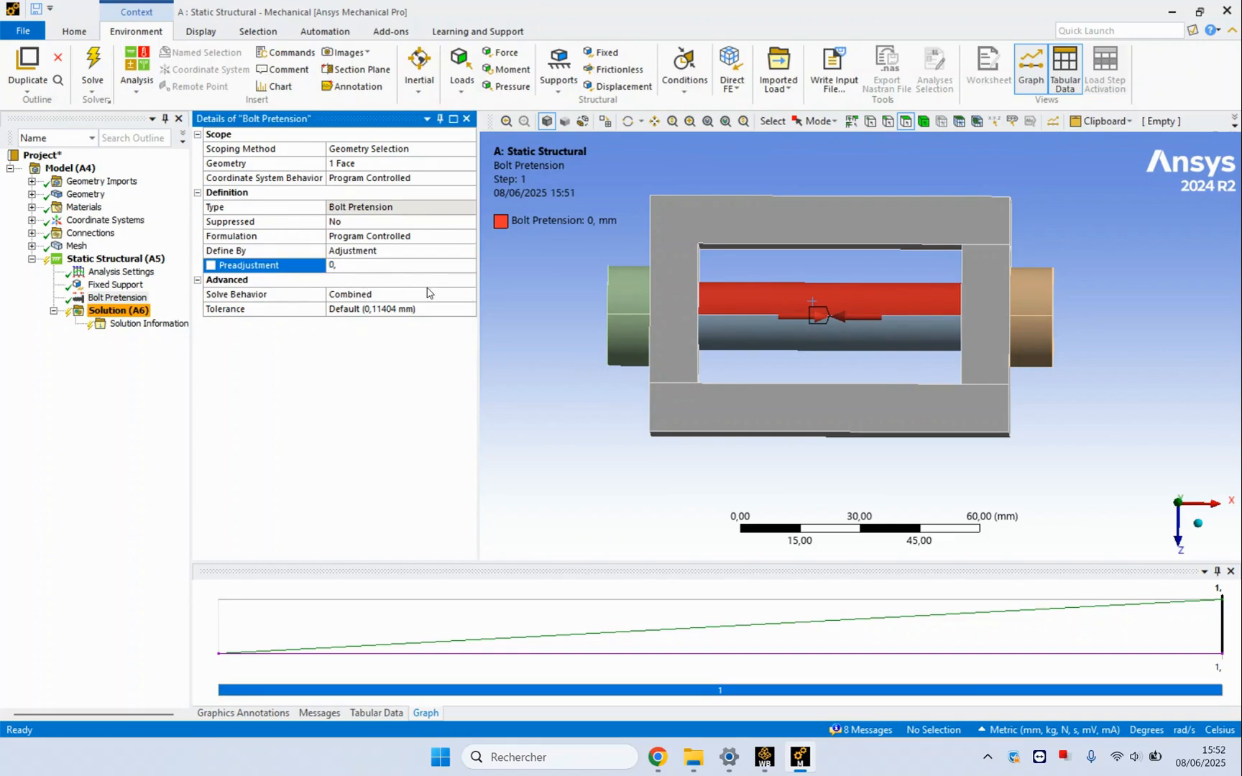
key(Return)
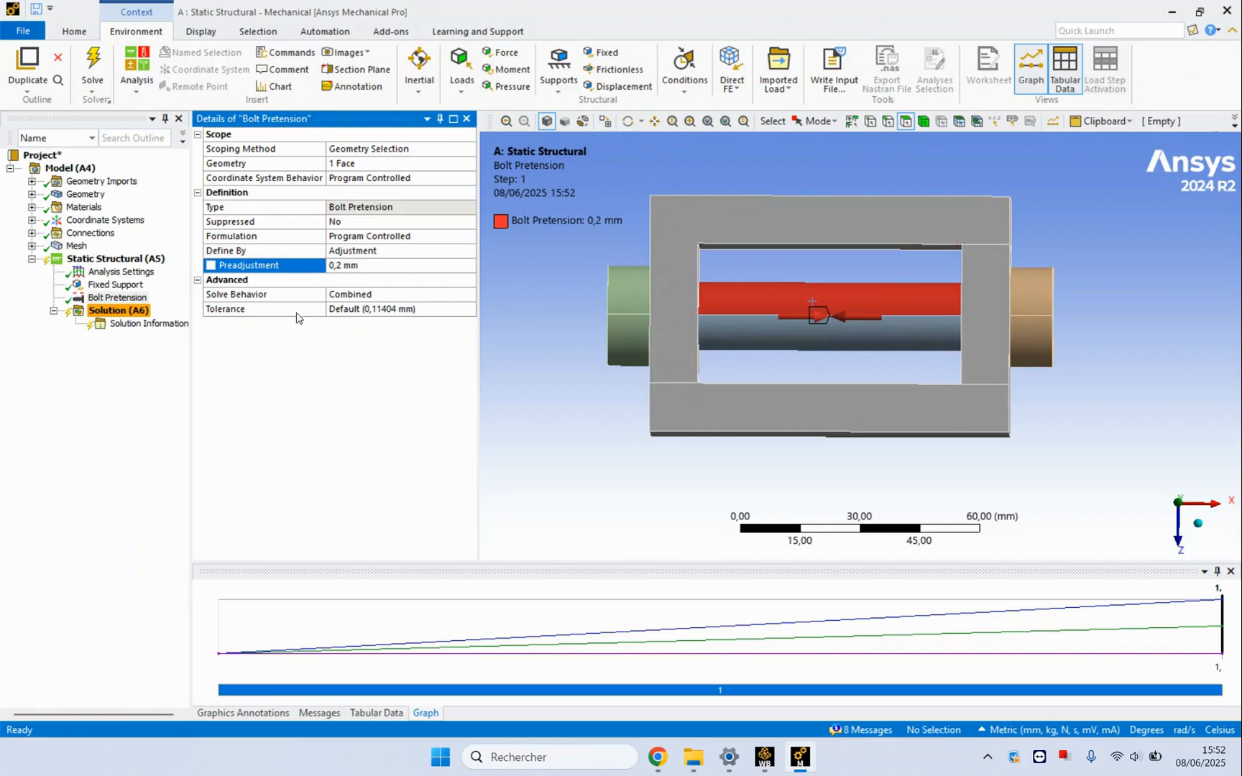
- Set the behavior of the three frictional contacts and the bonded contact to Symmetric in one multiple selection
click(32, 233)
click(54, 246)
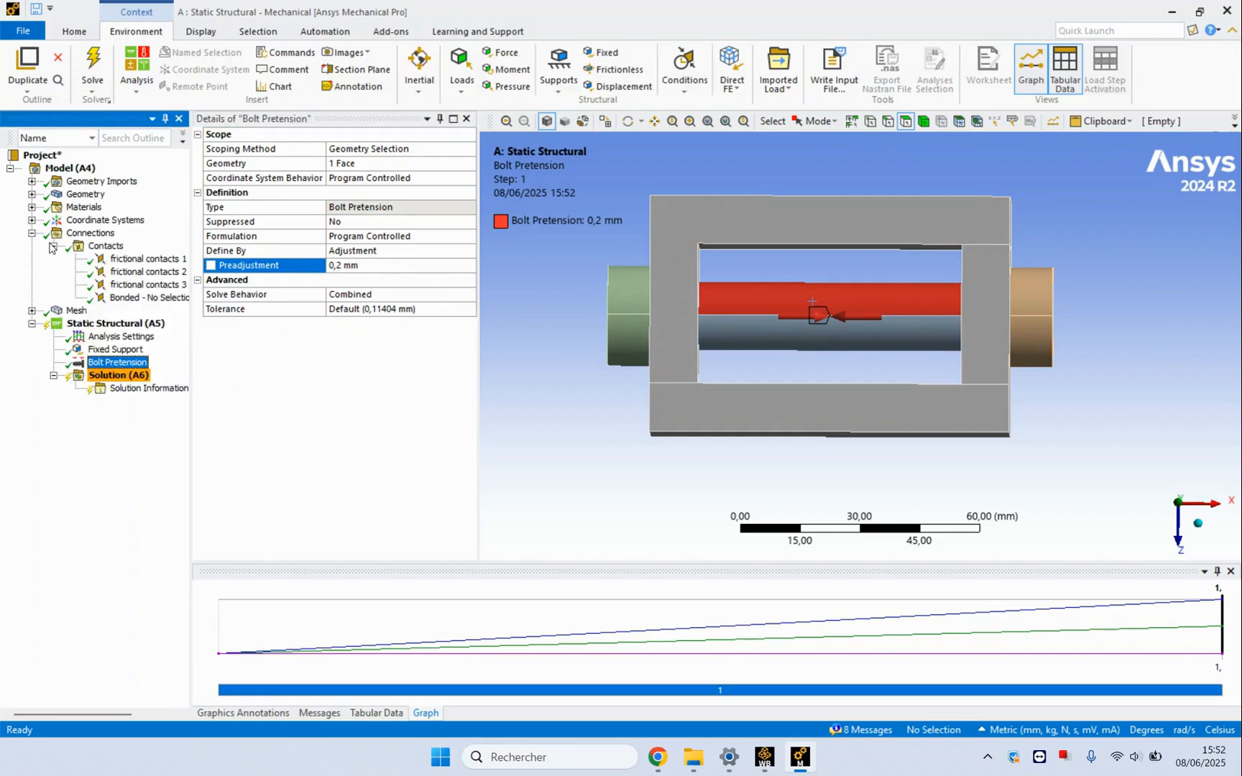
click(99, 258)
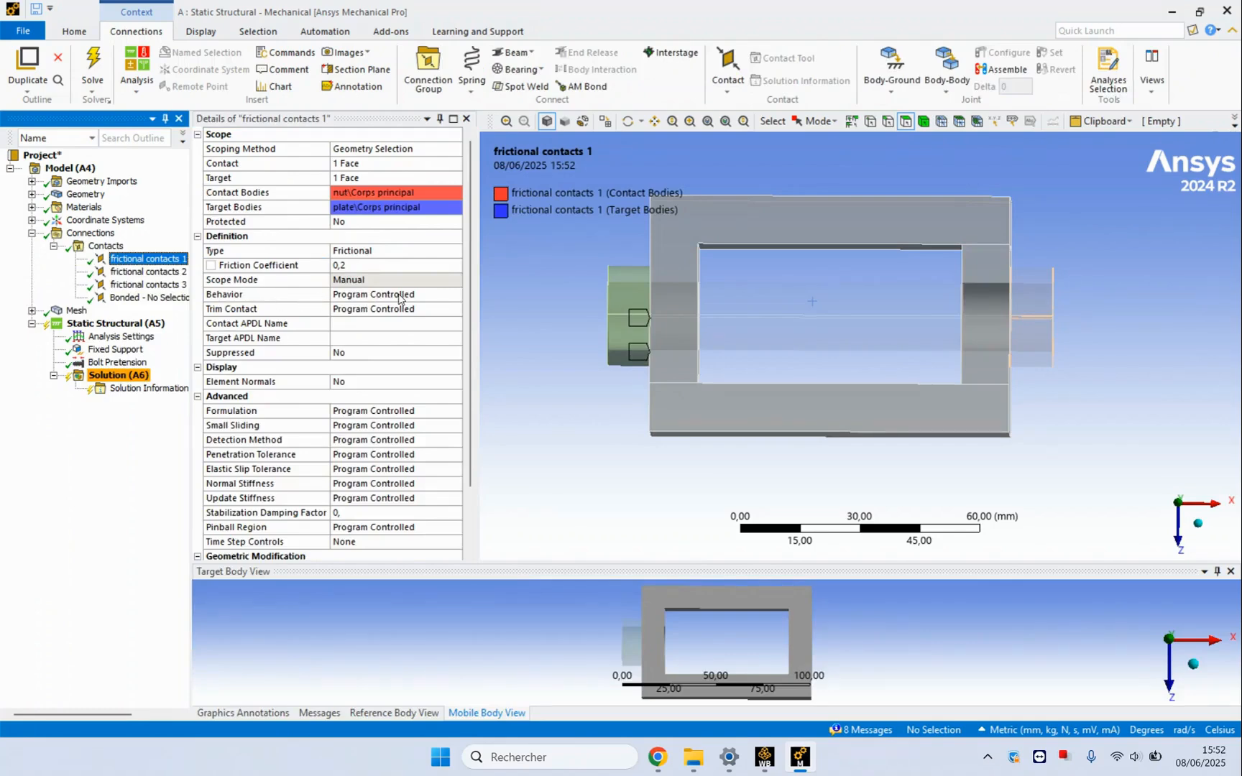
click(375, 298)
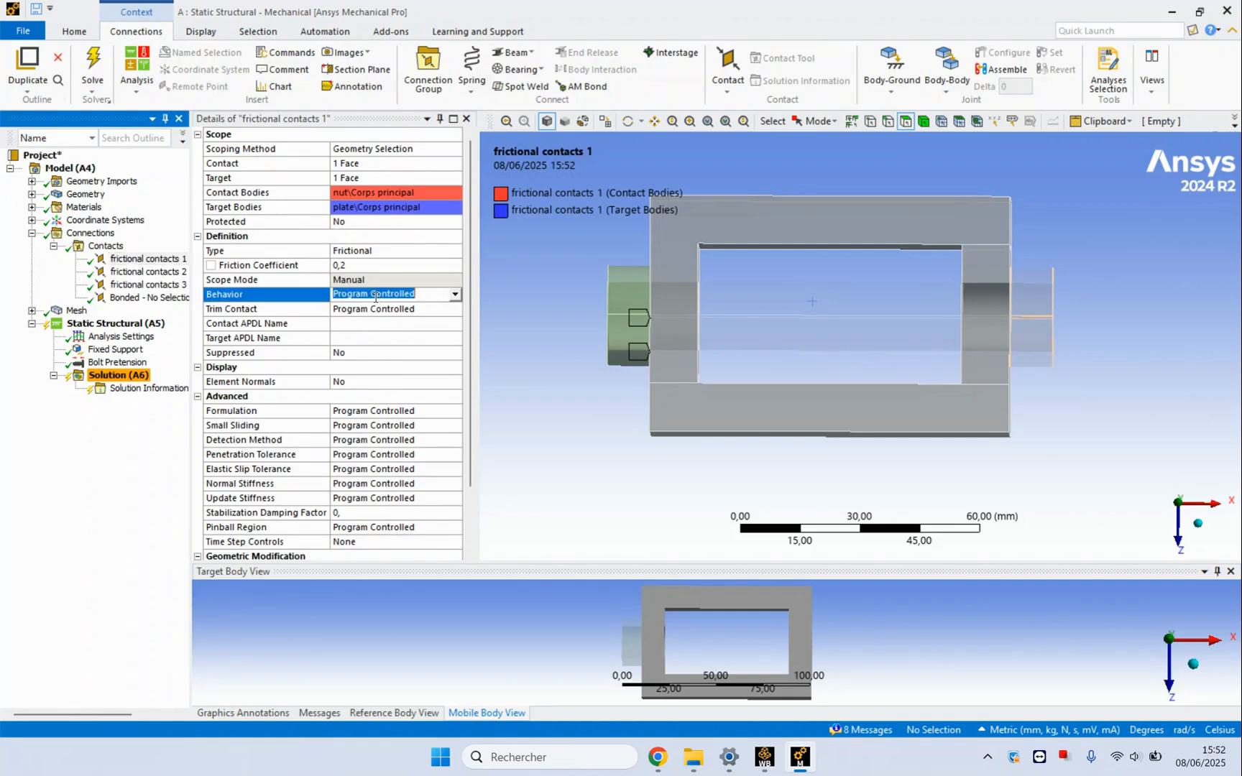
click(454, 294)
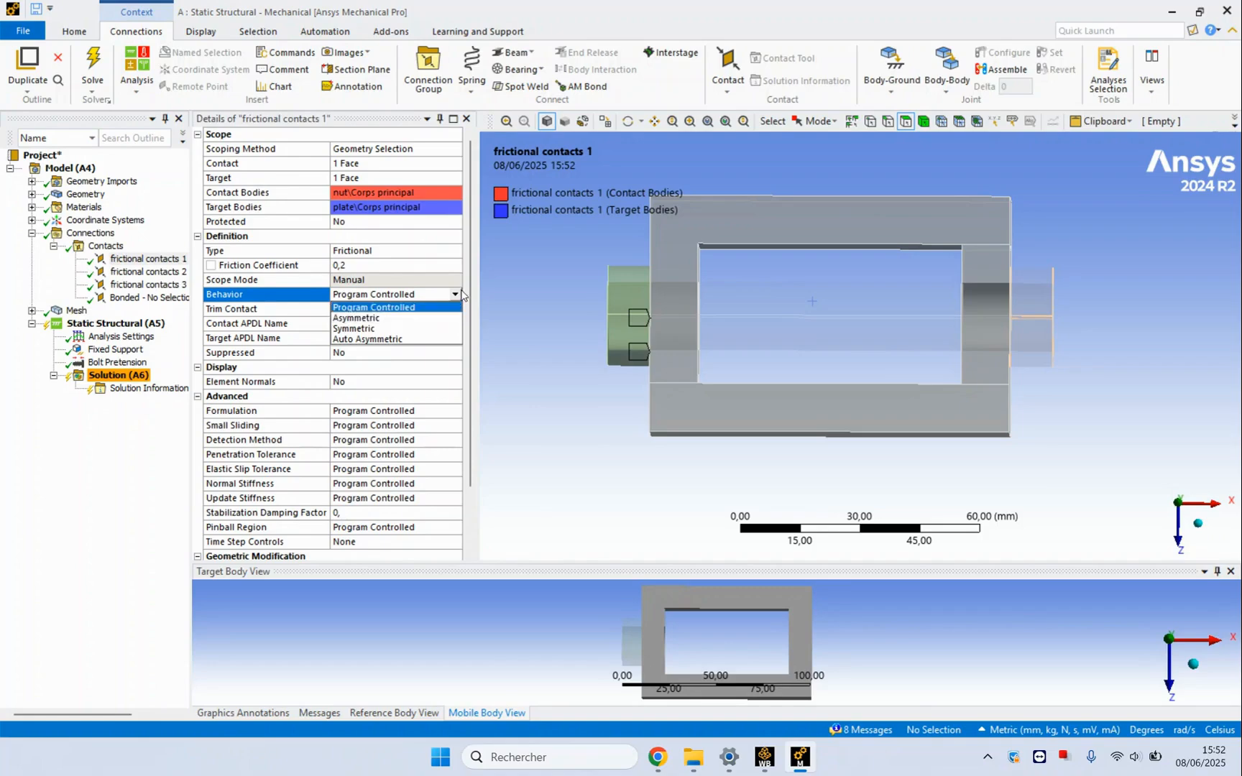
click(146, 259)
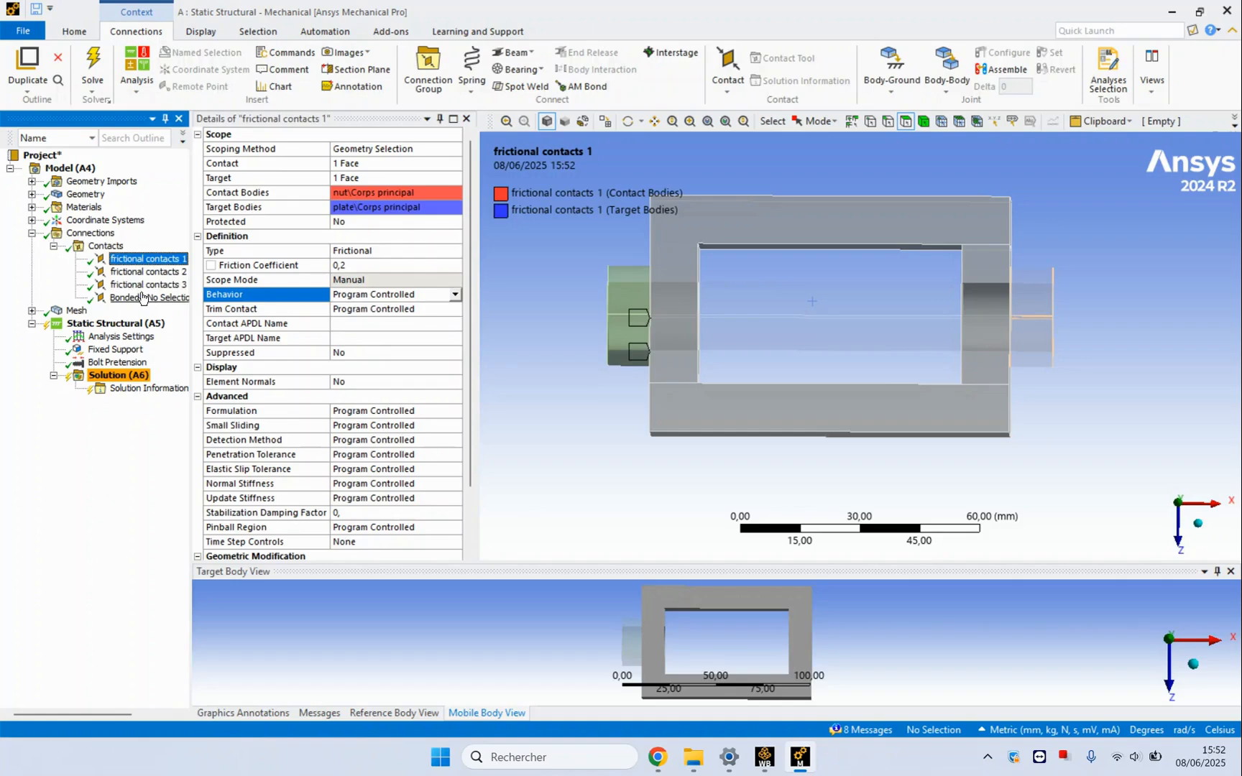
shift+click(143, 298)
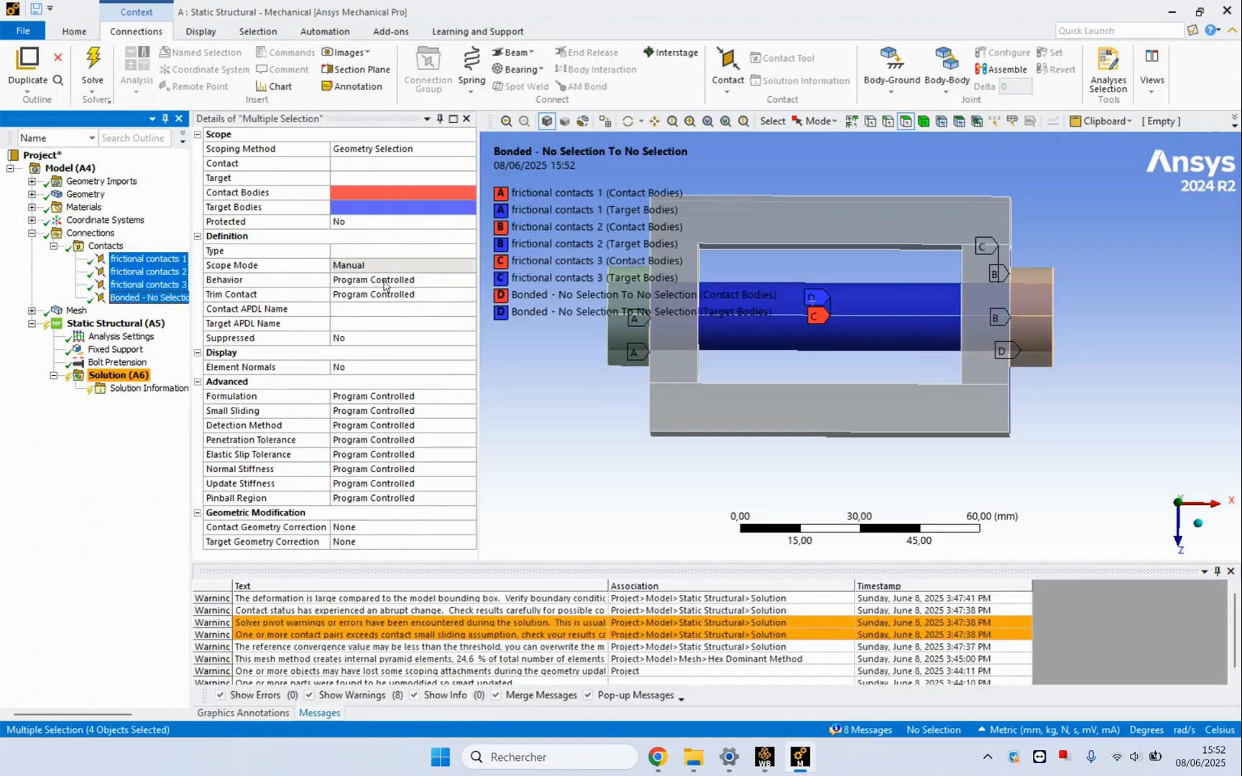
click(384, 281)
click(468, 279)
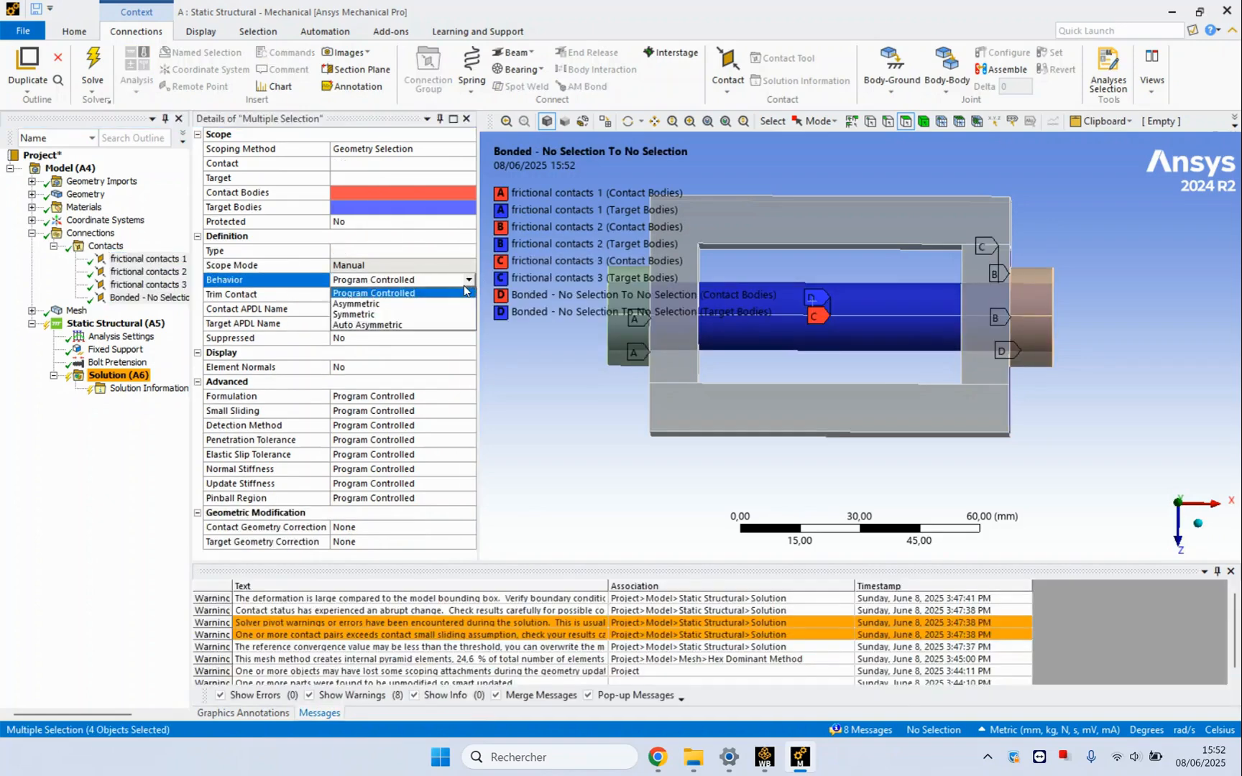
click(404, 315)
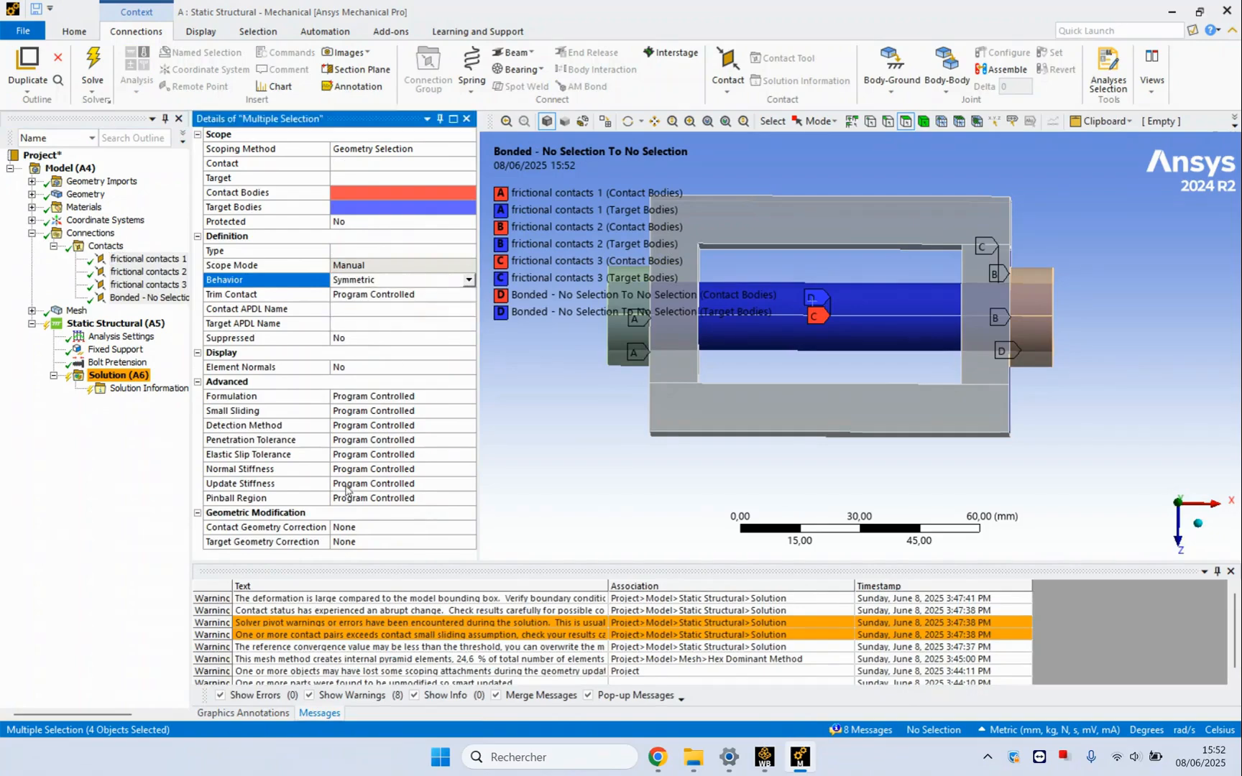
- Delete all the old warnings from the message list
right_click(314, 597)
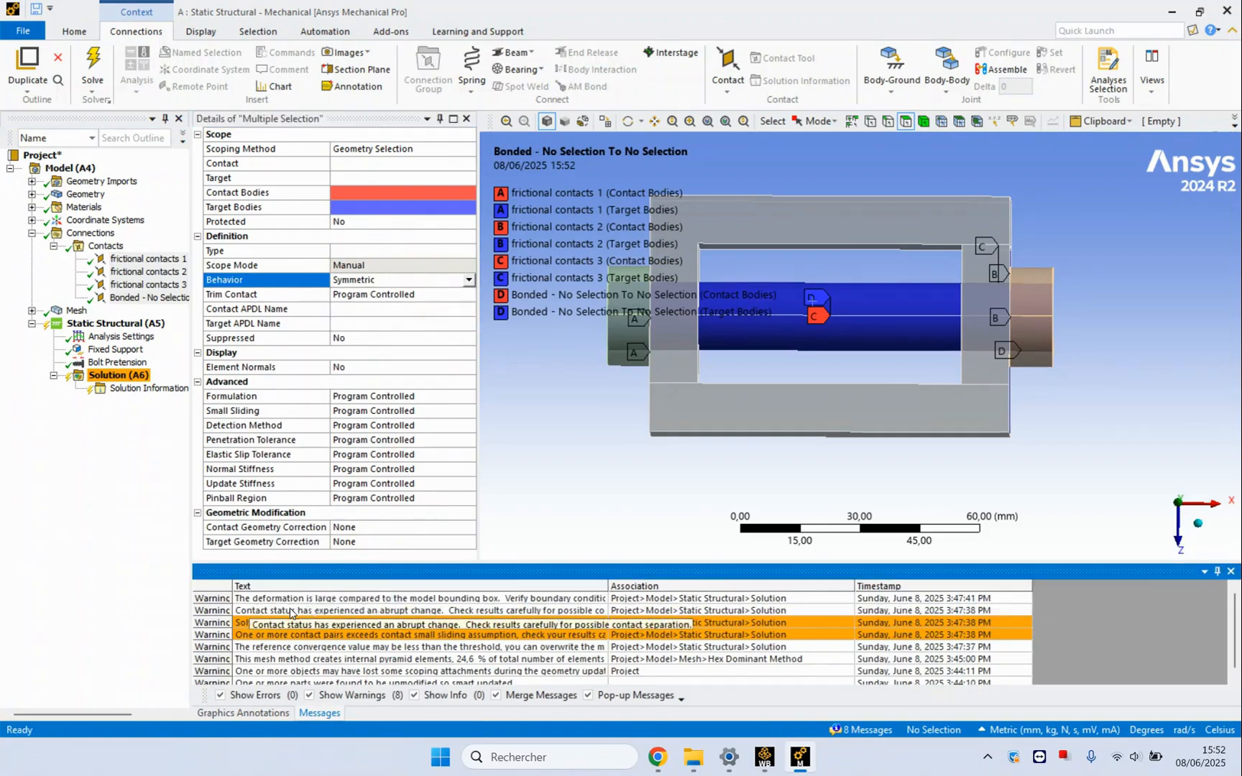
right_click(289, 608)
click(264, 599)
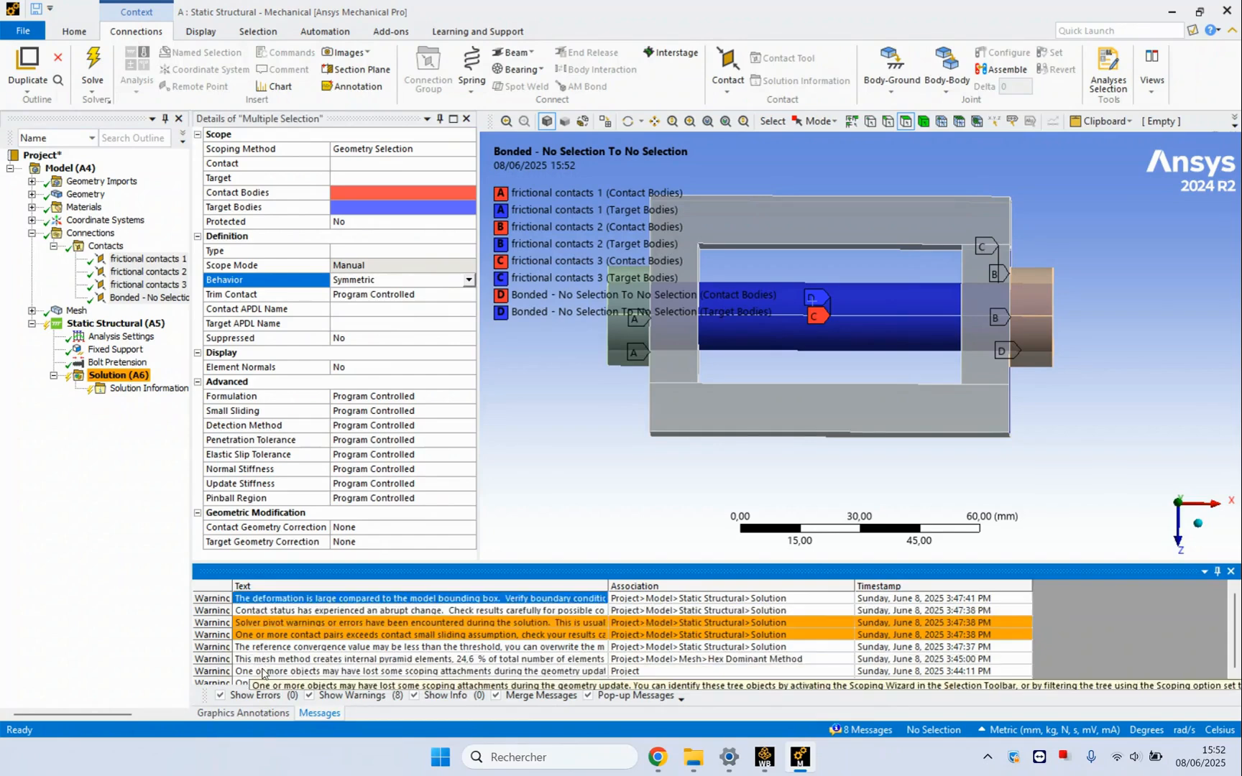
shift+click(263, 671)
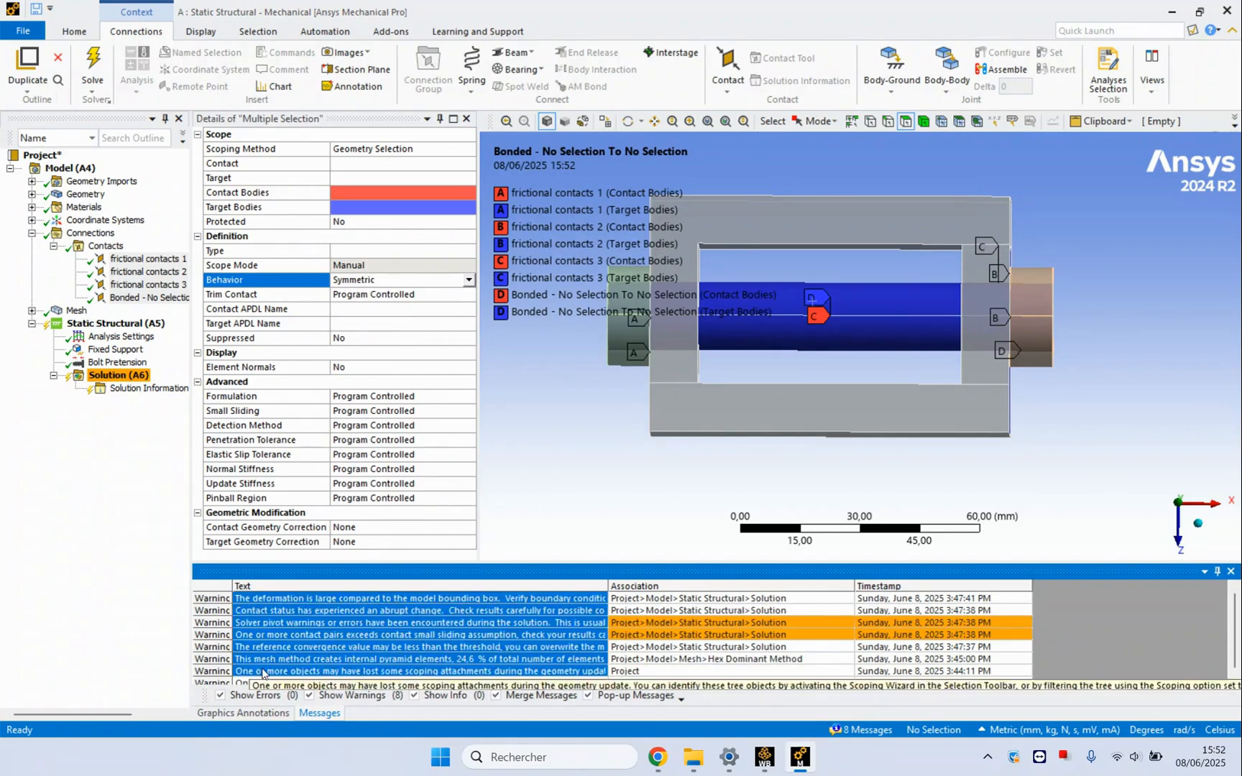
right_click(282, 614)
click(316, 675)
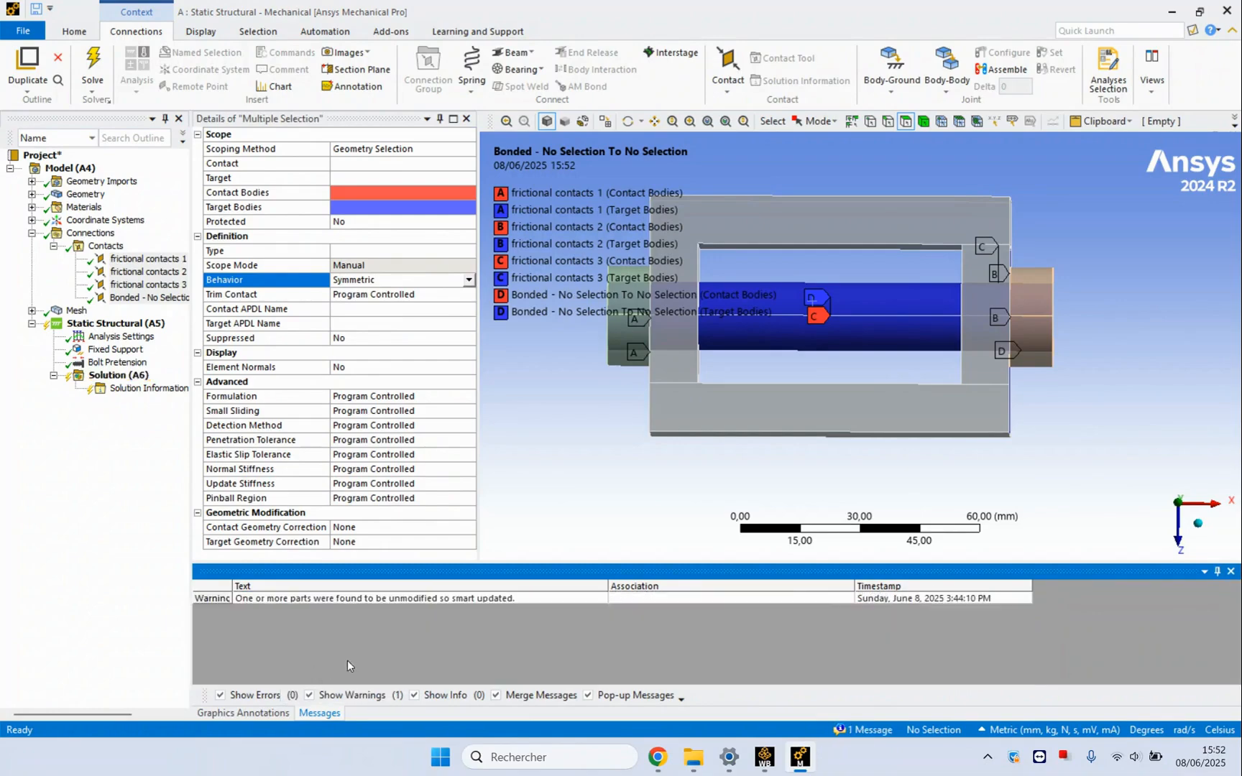
click(271, 600)
right_click(271, 601)
click(300, 647)
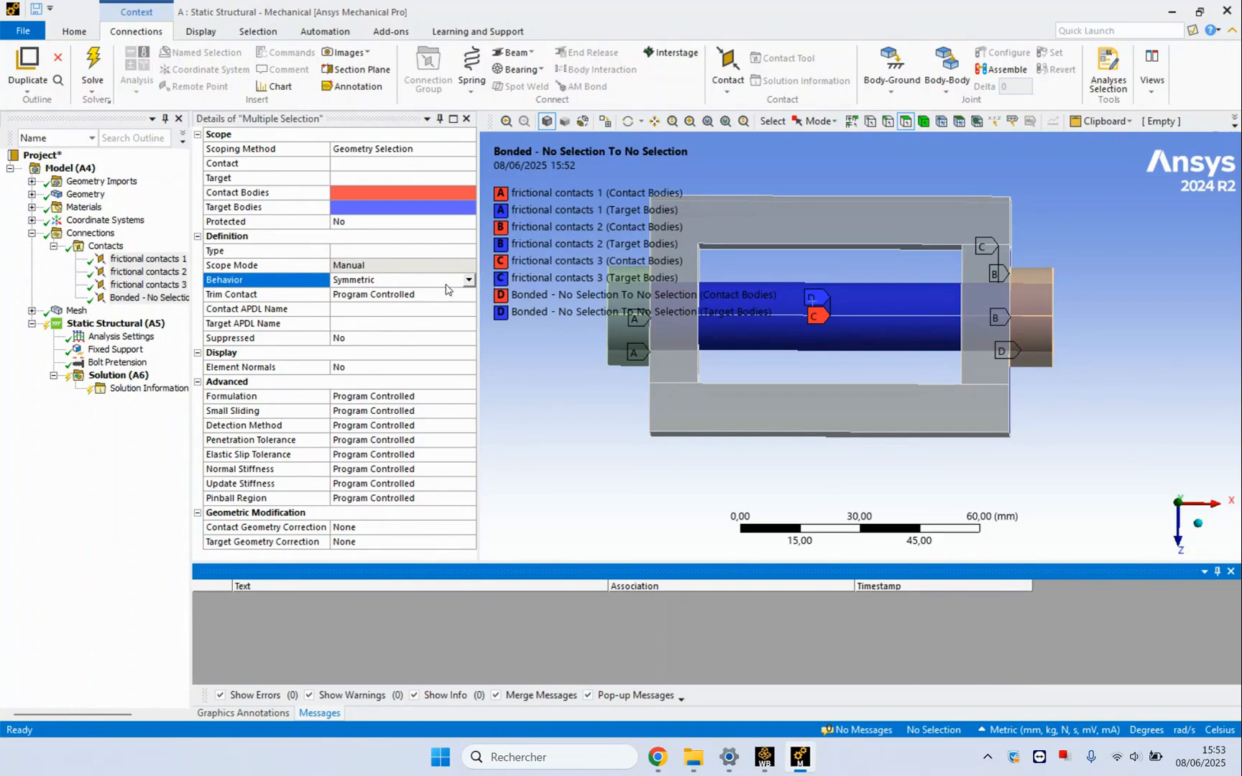
- Solve the static structural analysis and show the solver messages
scroll(601, 233, down, 2)
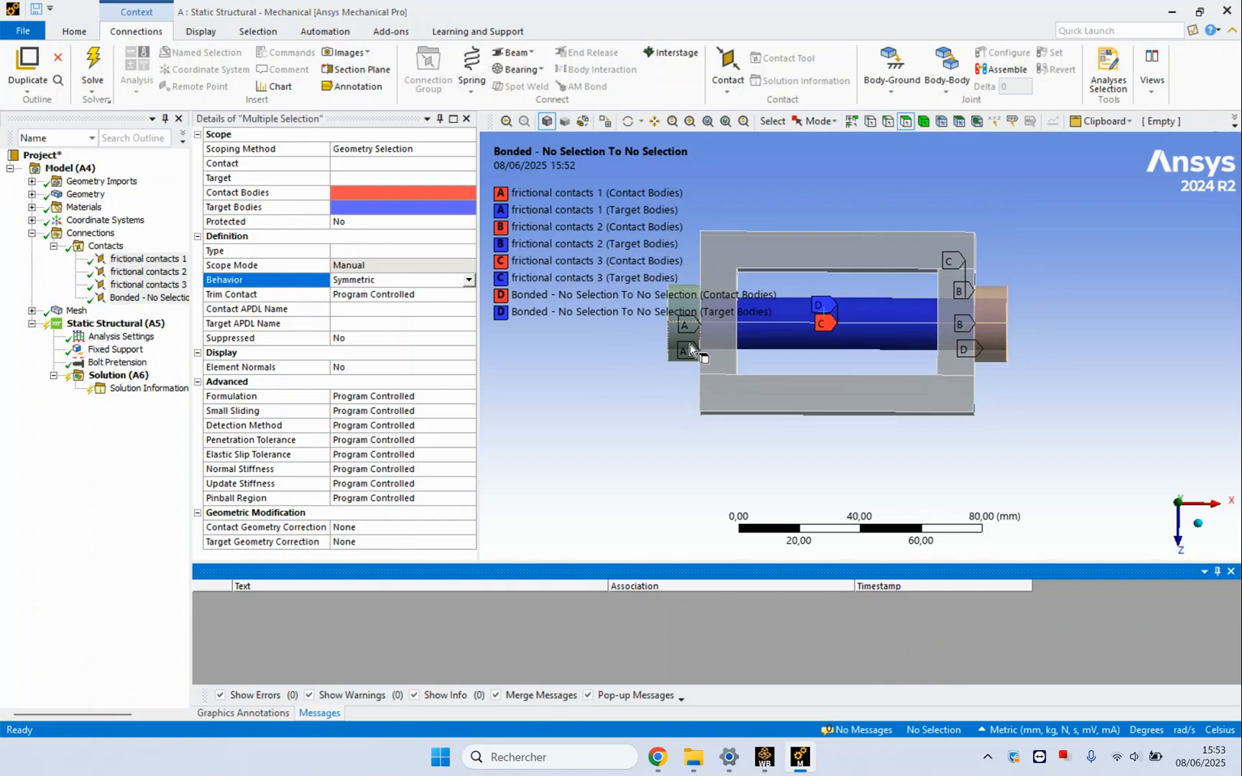
middle_drag(688, 349, 764, 347)
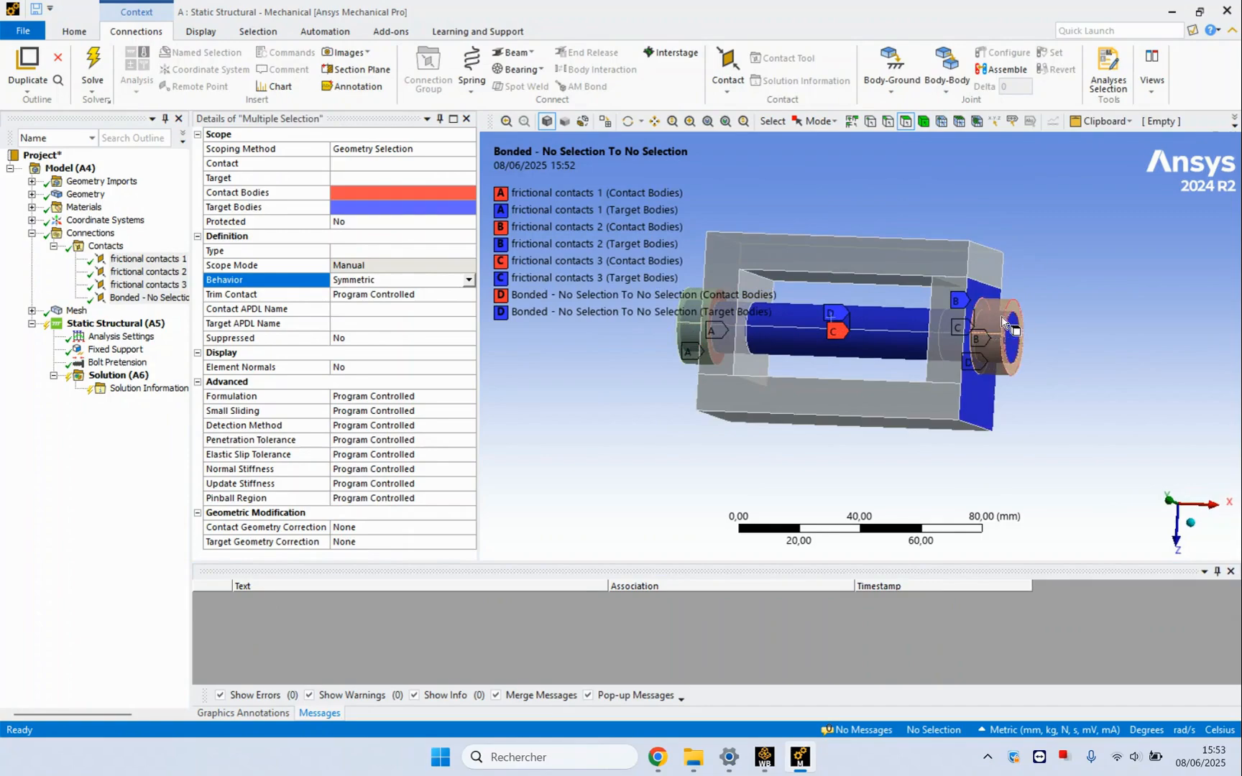
middle_drag(967, 390, 966, 376)
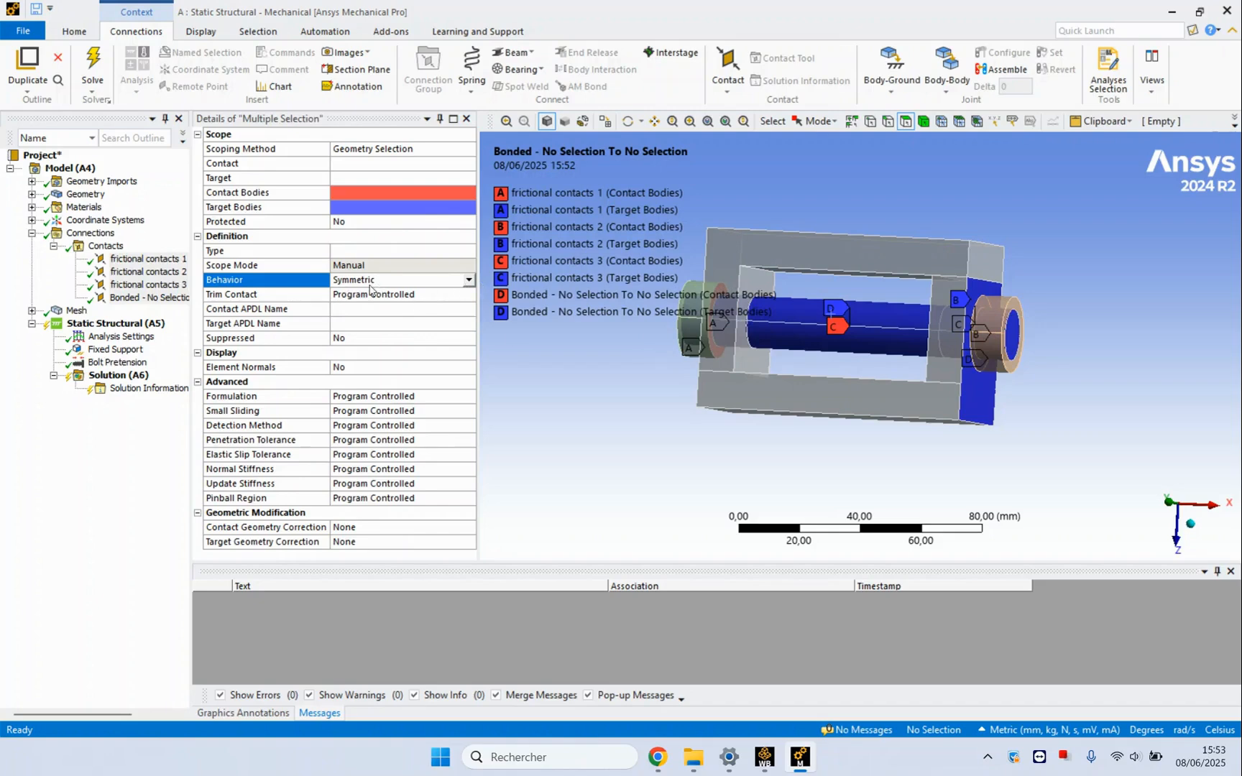
middle_drag(608, 358, 655, 338)
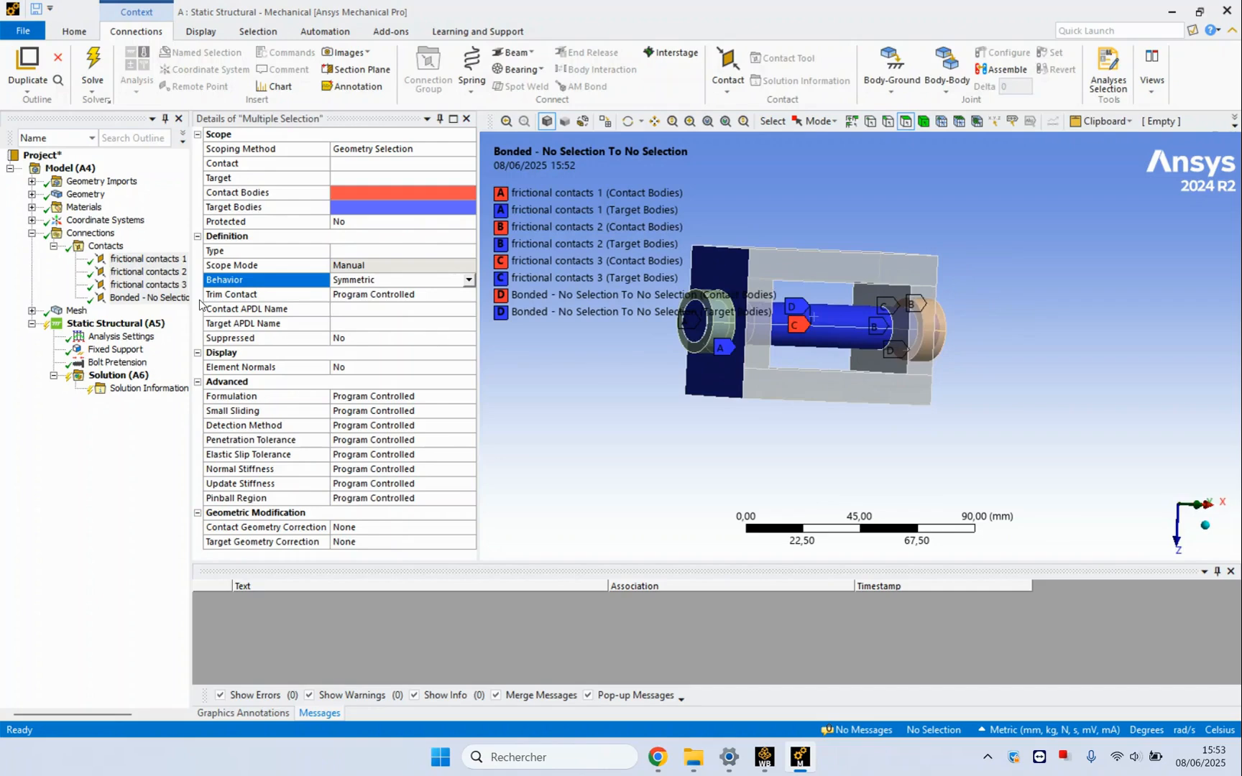
right_click(127, 325)
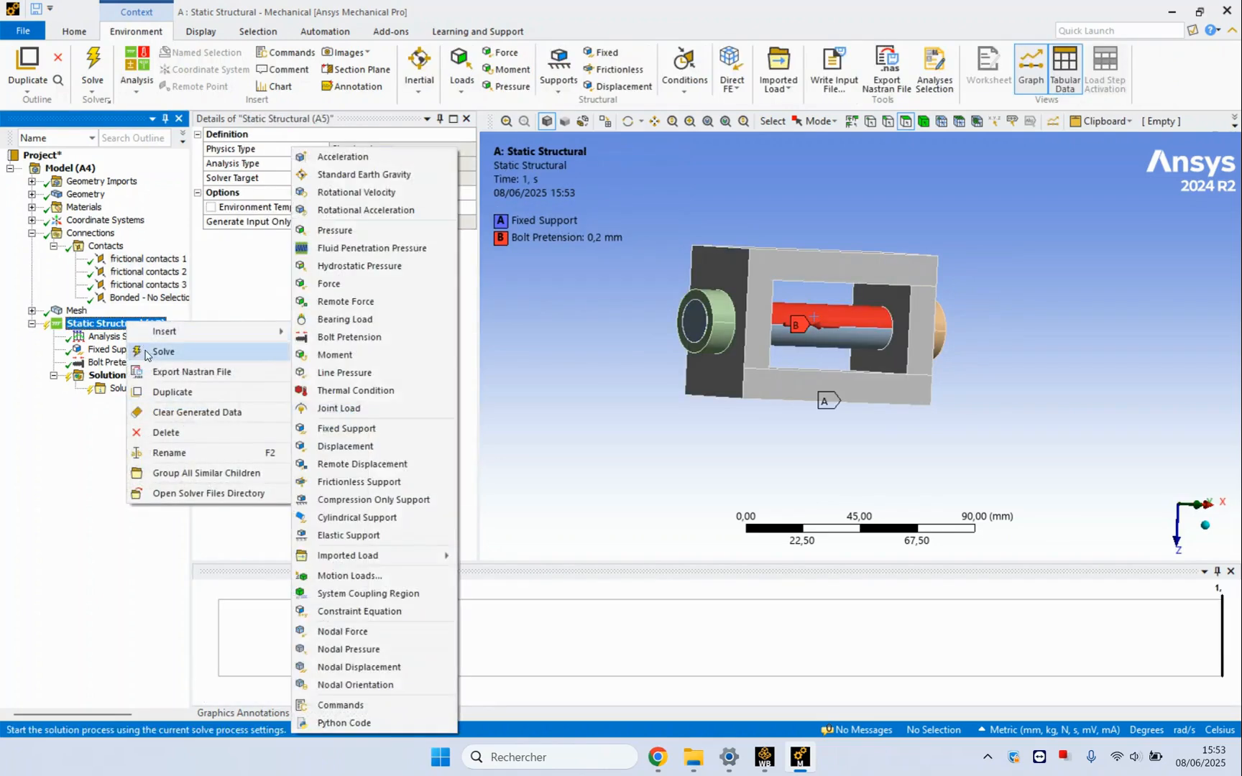
click(146, 352)
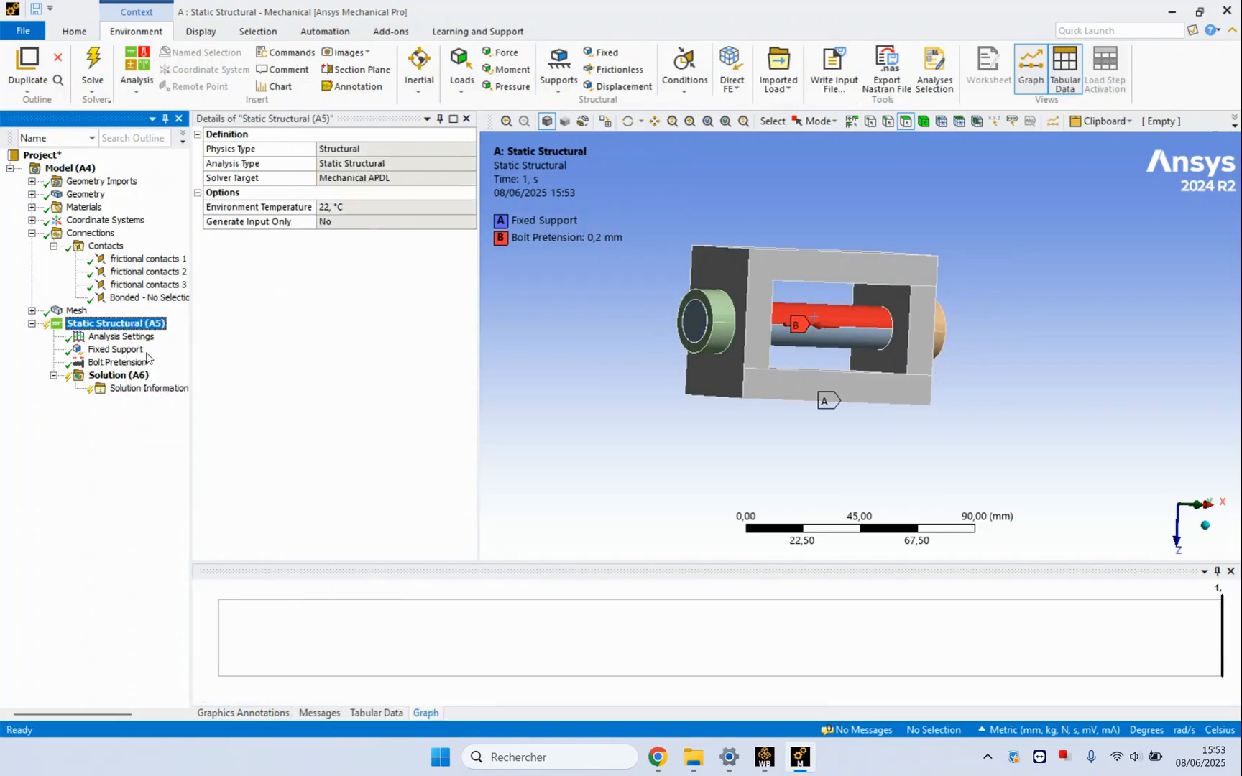
click(318, 713)
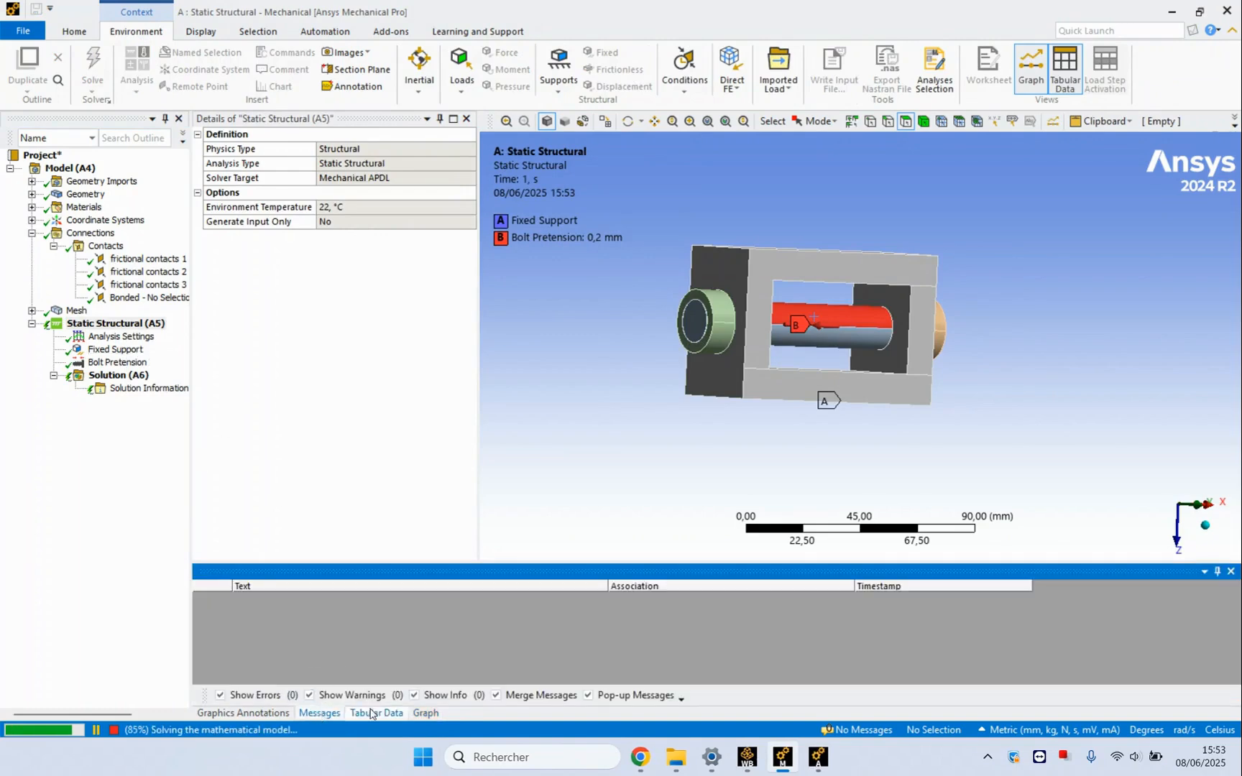
- Review the Displacement Convergence and Force Convergence plots in the Solution Information
click(133, 389)
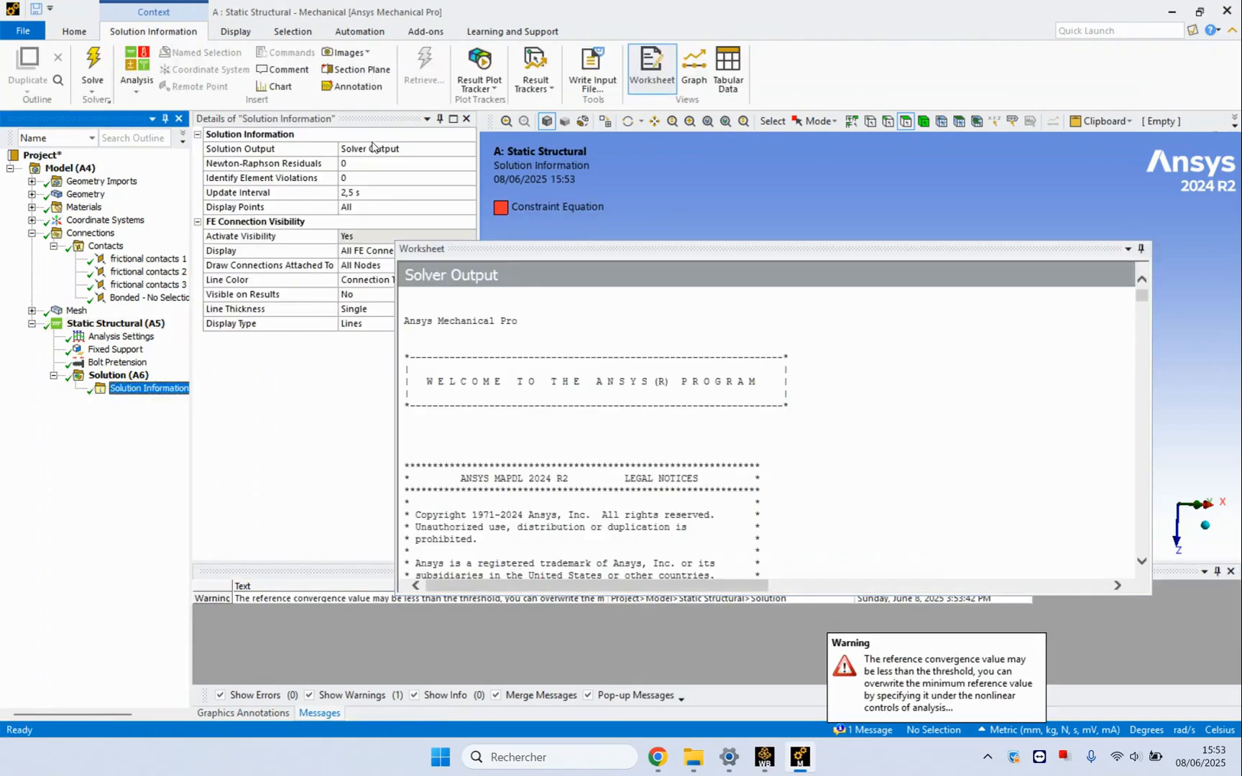
click(372, 148)
click(469, 149)
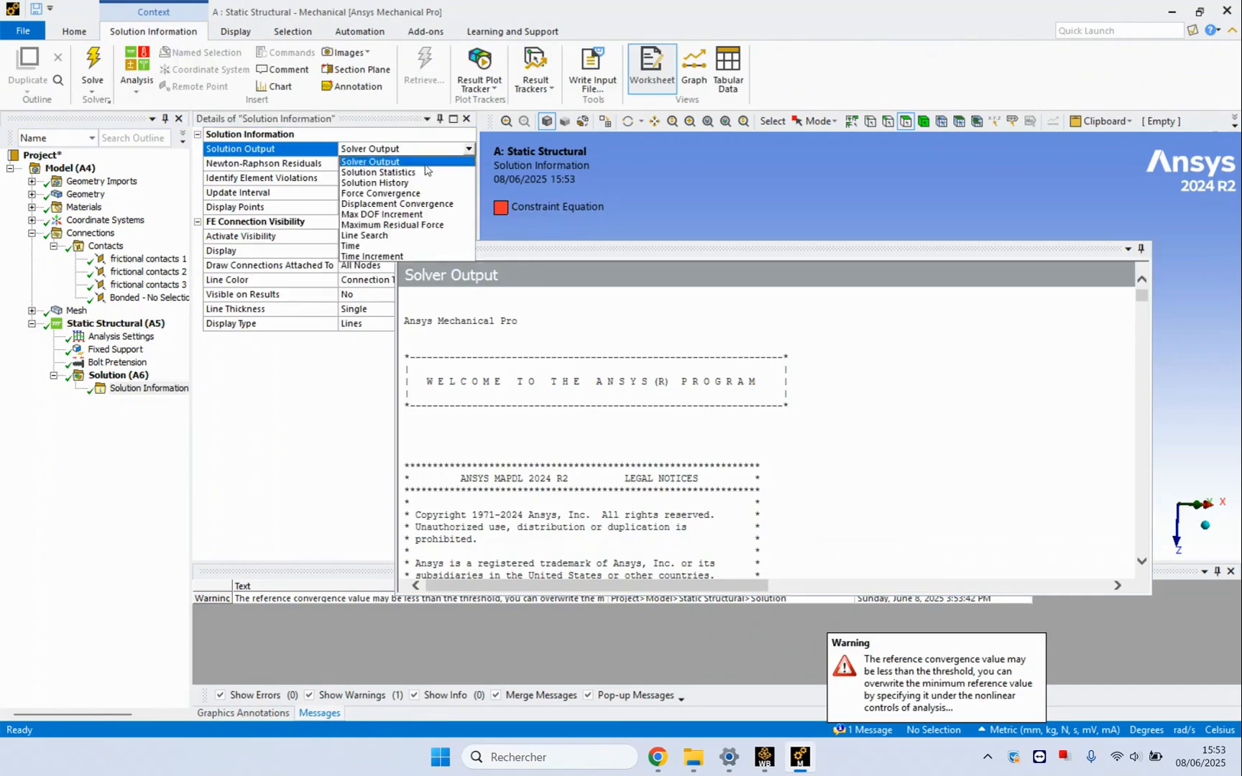
click(398, 204)
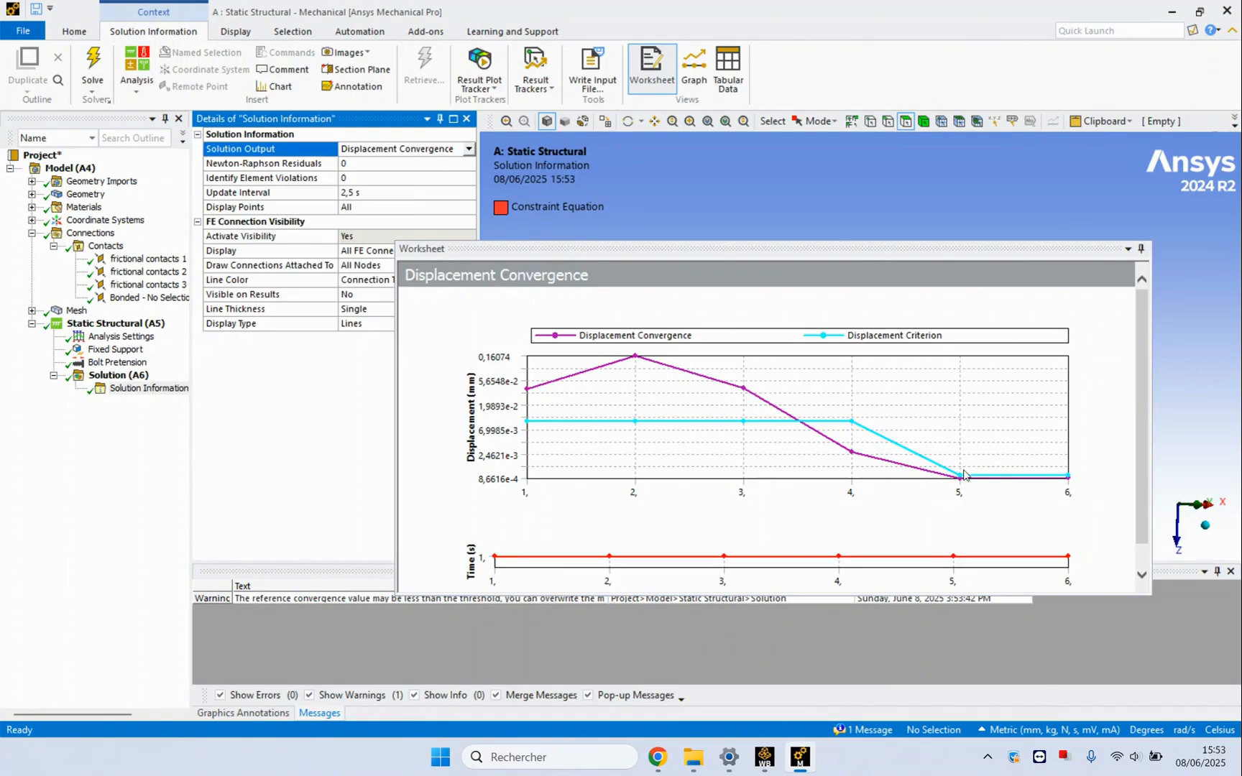
click(468, 149)
click(430, 191)
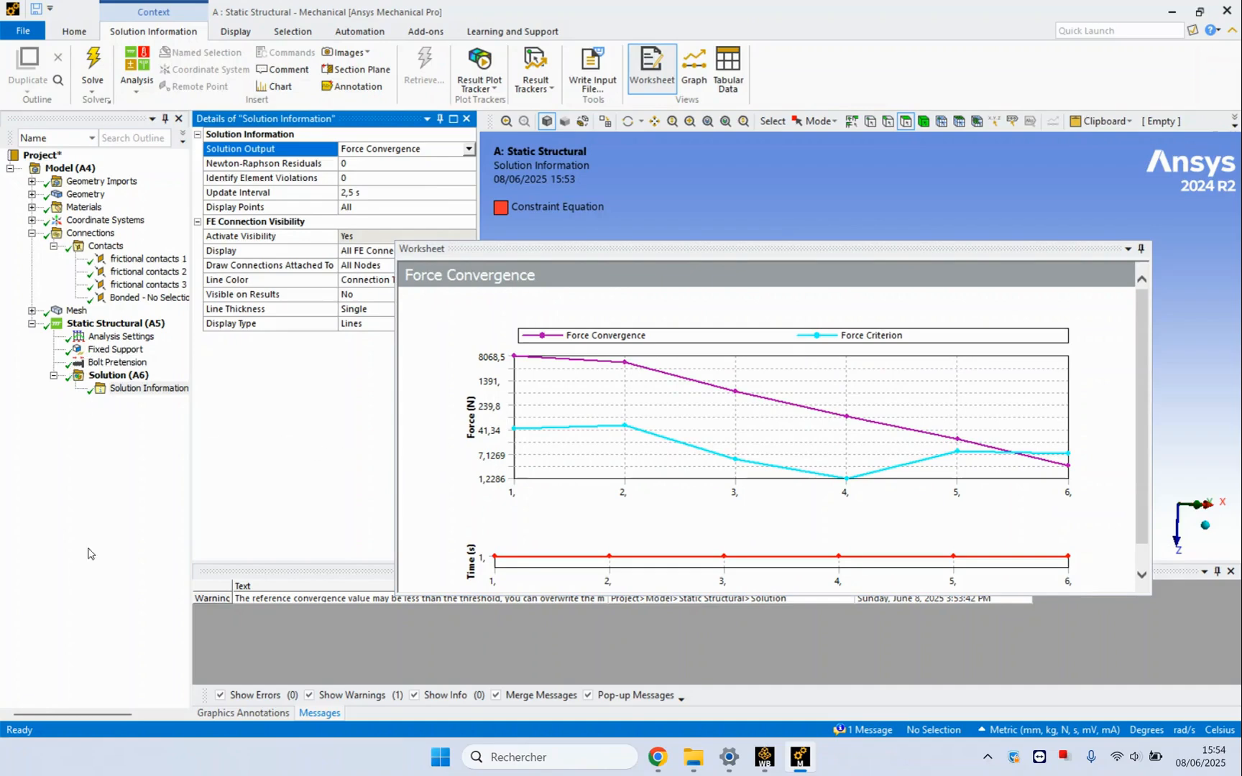
- Insert a Total Deformation result for all bodies under the Solution
right_click(109, 376)
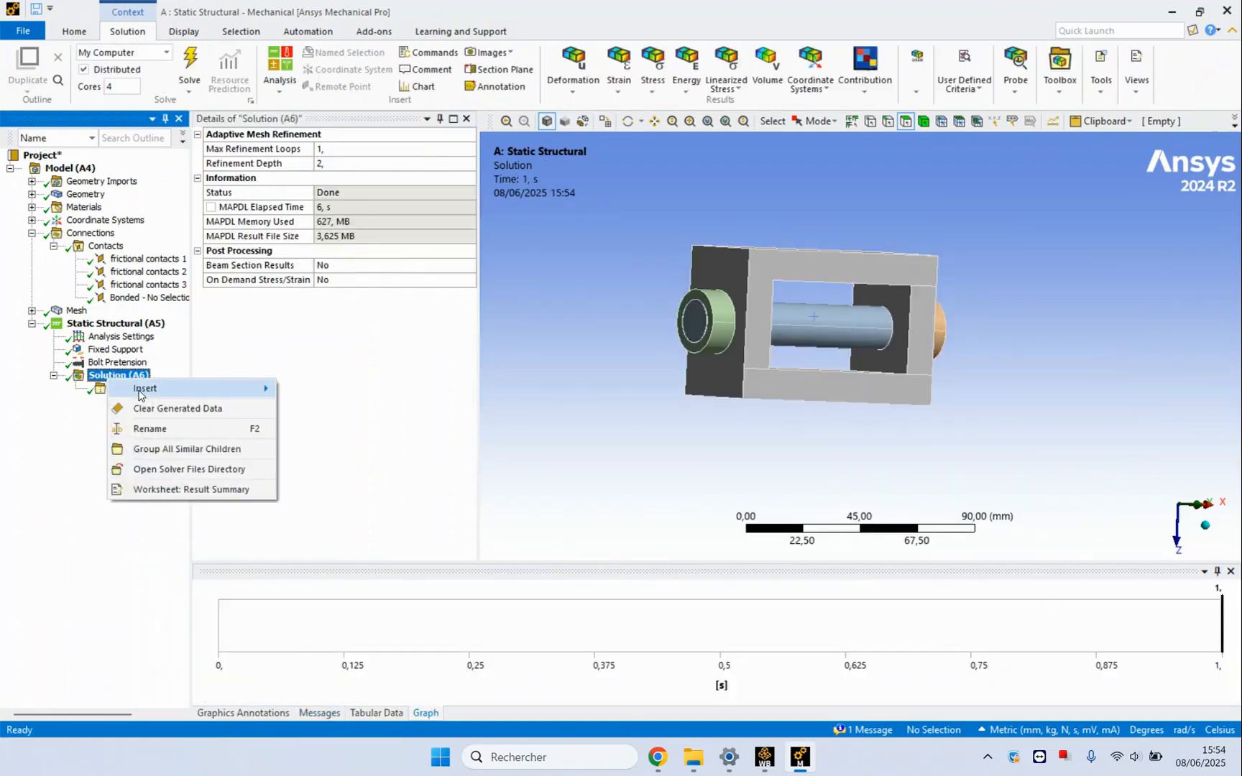
mouse_move(141, 389)
mouse_move(330, 386)
click(439, 388)
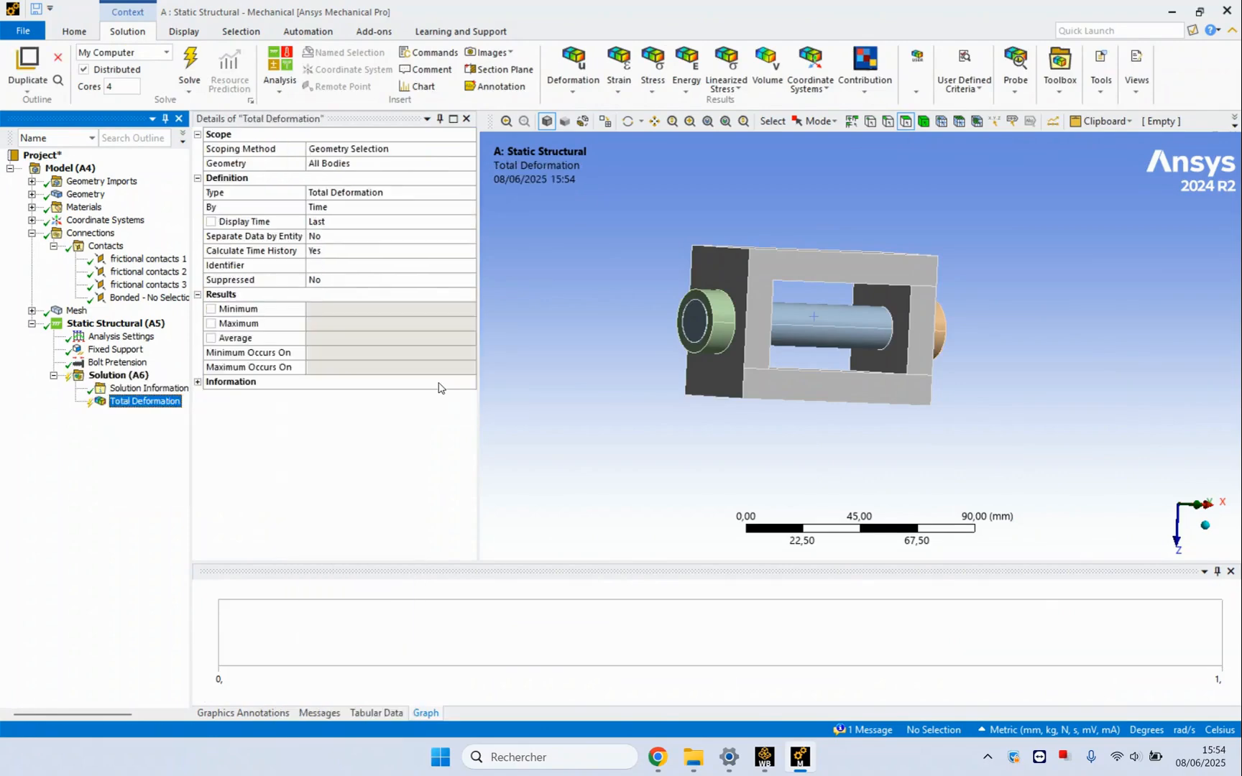
- Insert an Equivalent (von-Mises) Stress result for all bodies and evaluate all results
right_click(128, 401)
mouse_move(233, 408)
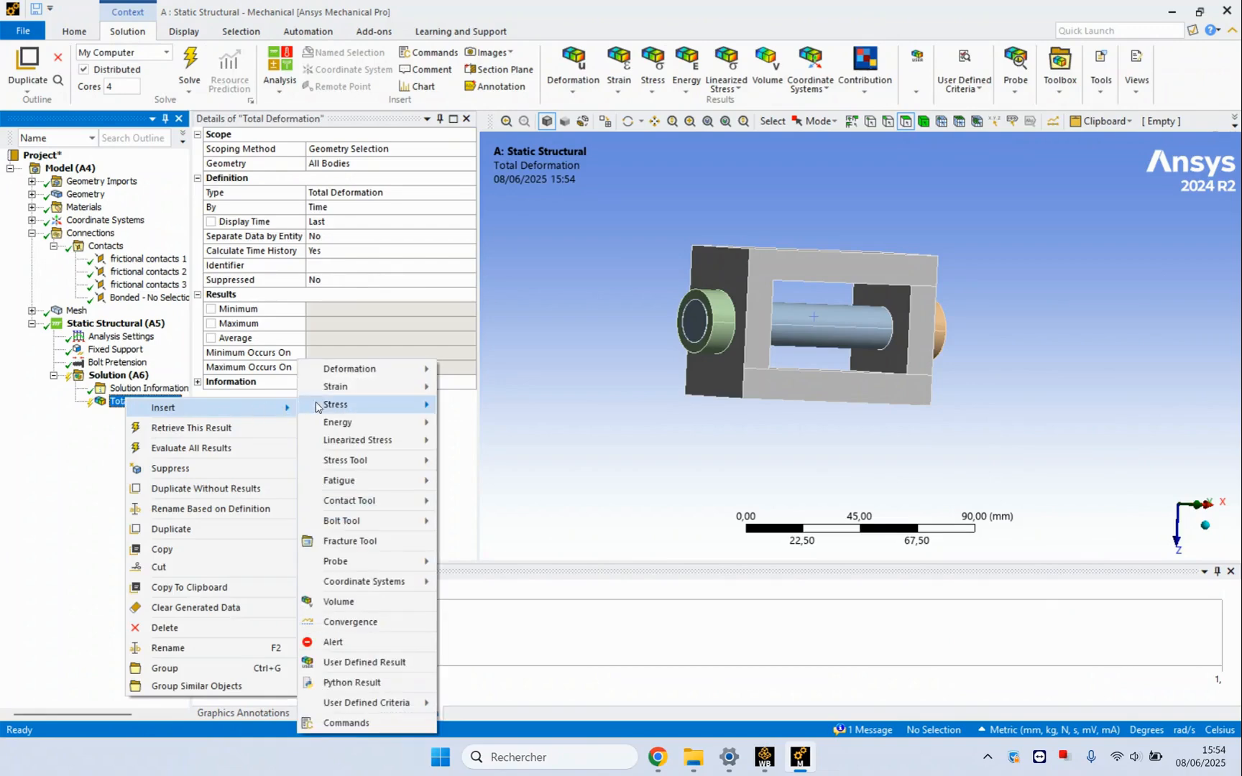
mouse_move(317, 406)
click(451, 406)
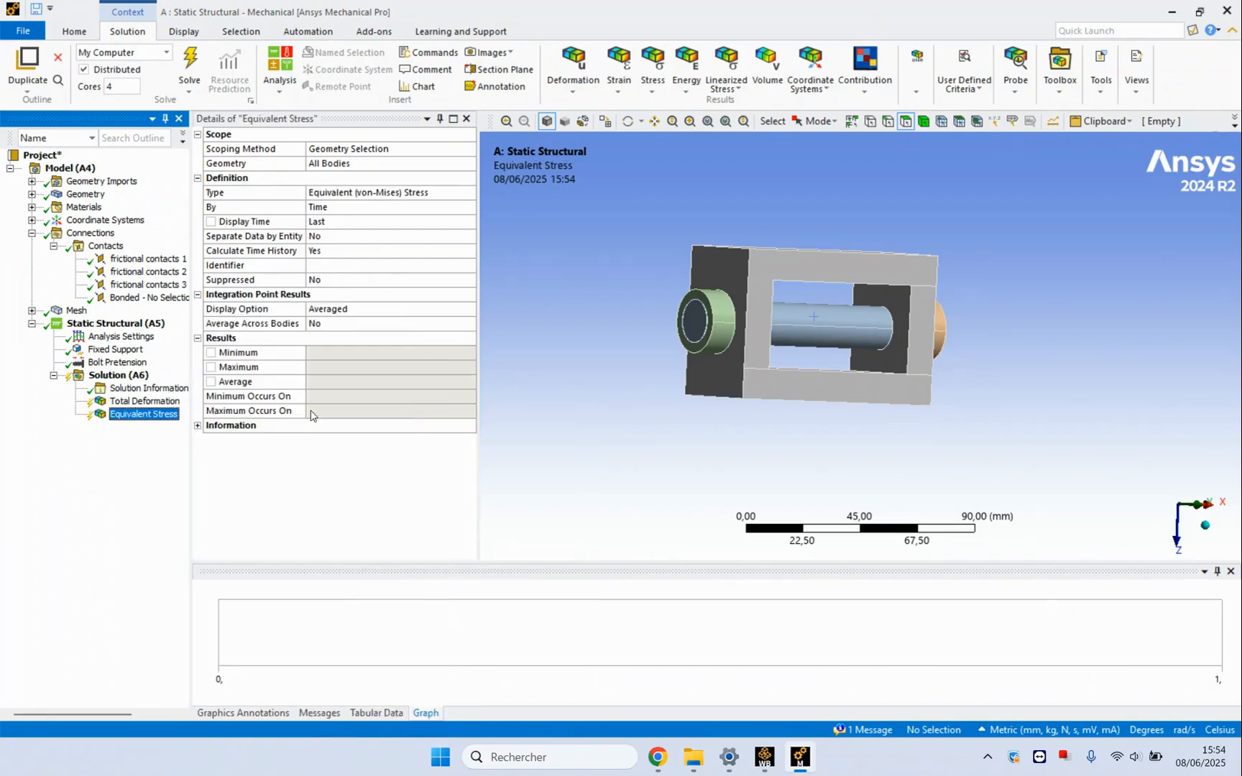
right_click(139, 426)
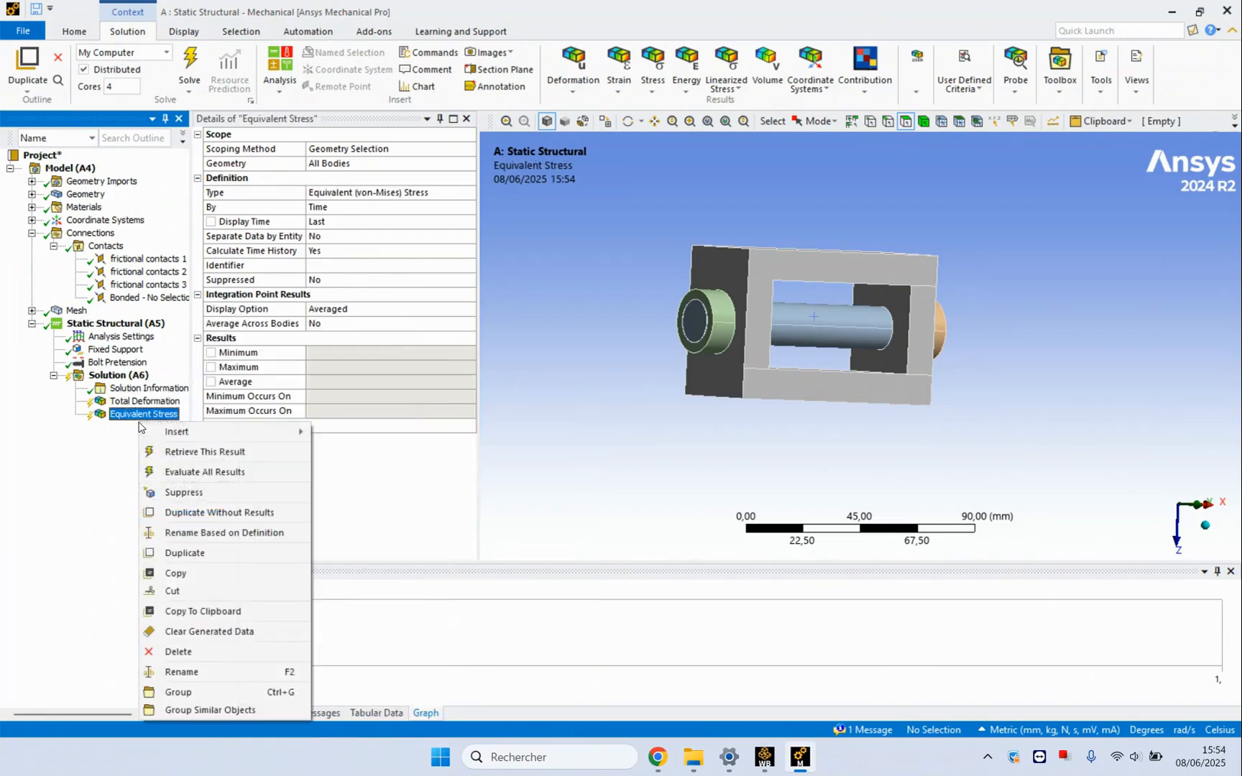
click(163, 472)
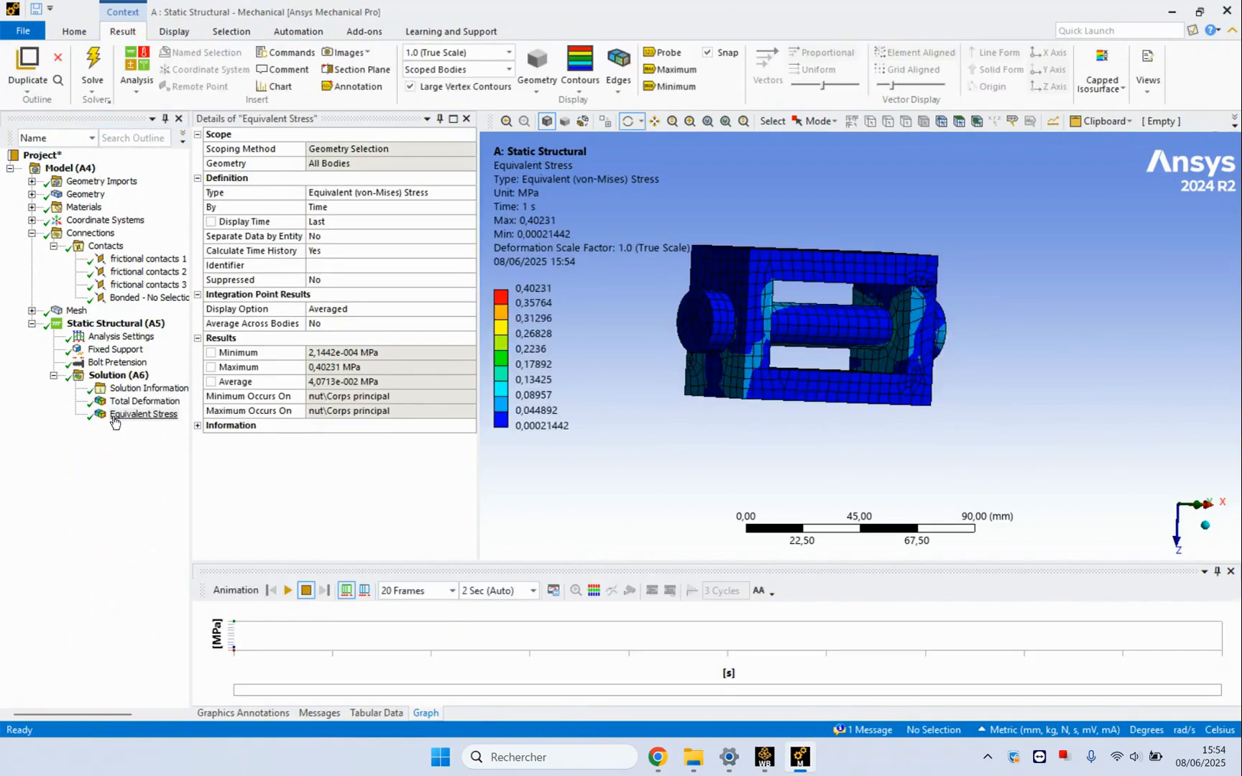
- Examine the Equivalent Stress plot and the Total Deformation plot on the plate, bolt and nuts
drag(566, 314, 549, 346)
click(155, 401)
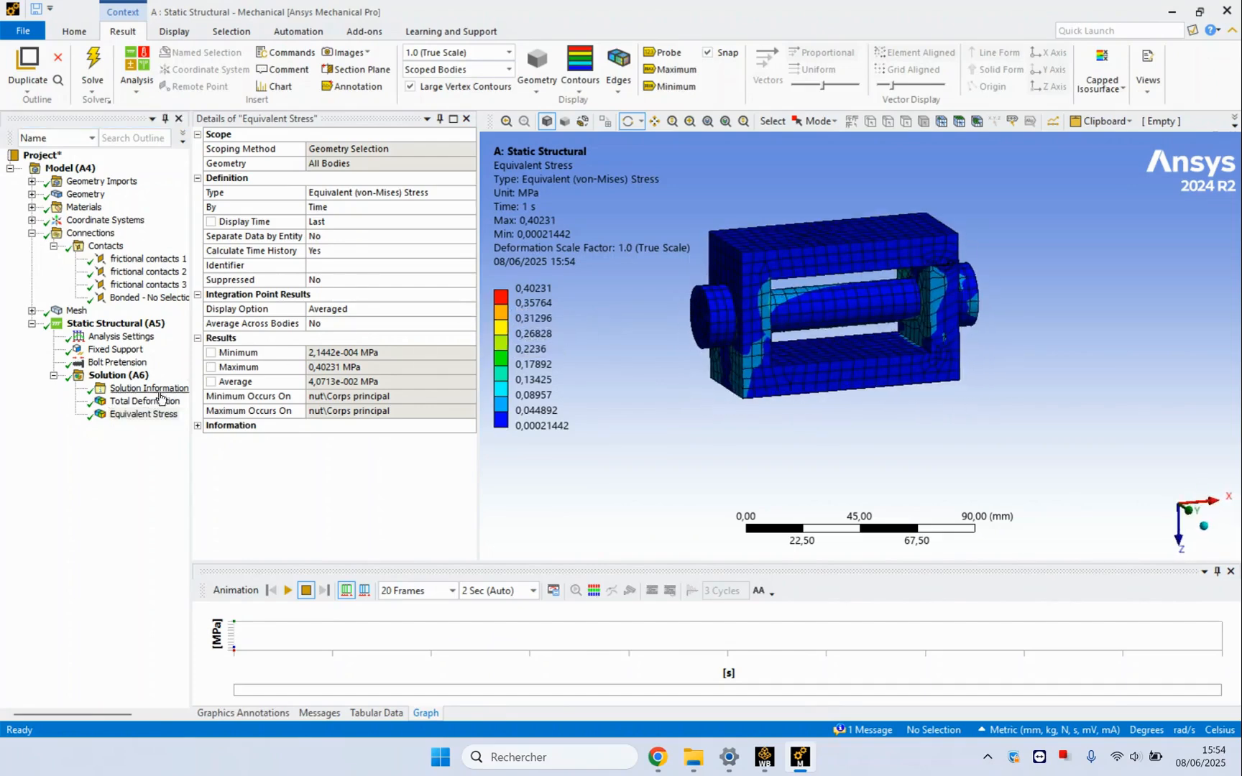
drag(826, 337, 879, 348)
scroll(870, 332, up, 3)
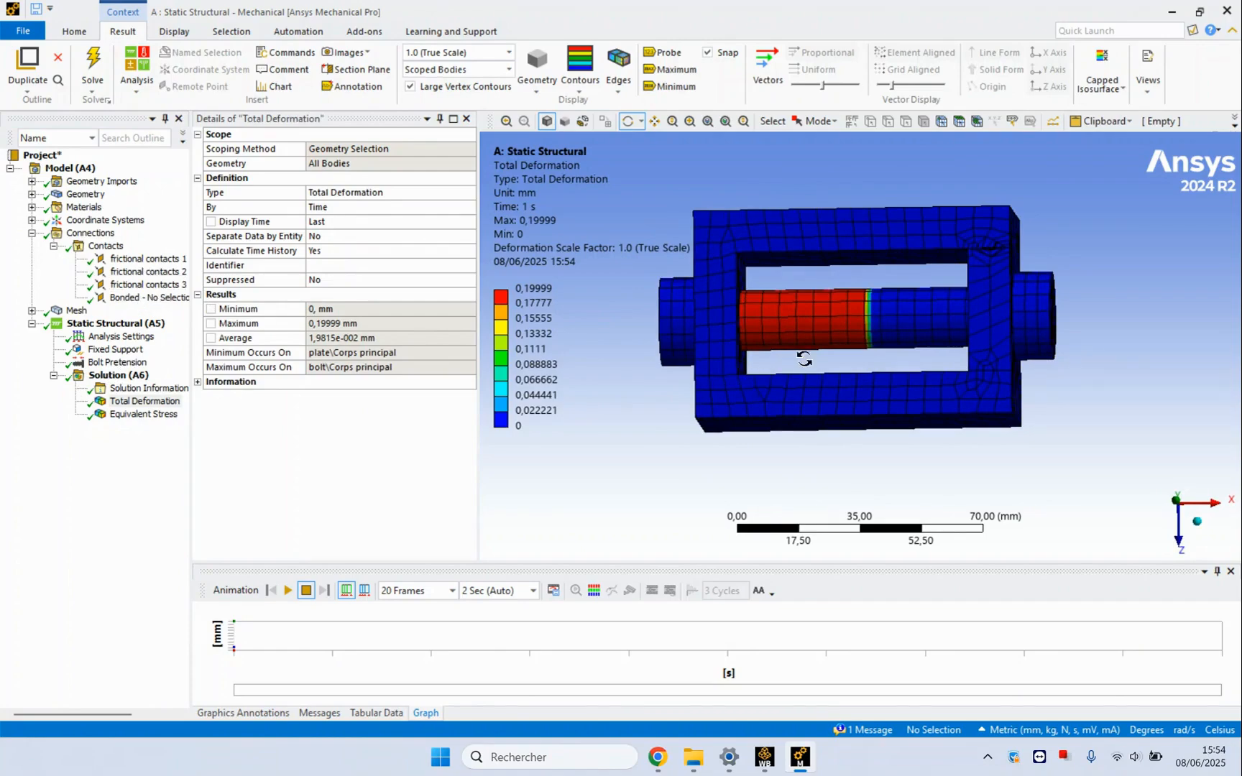
drag(803, 358, 896, 402)
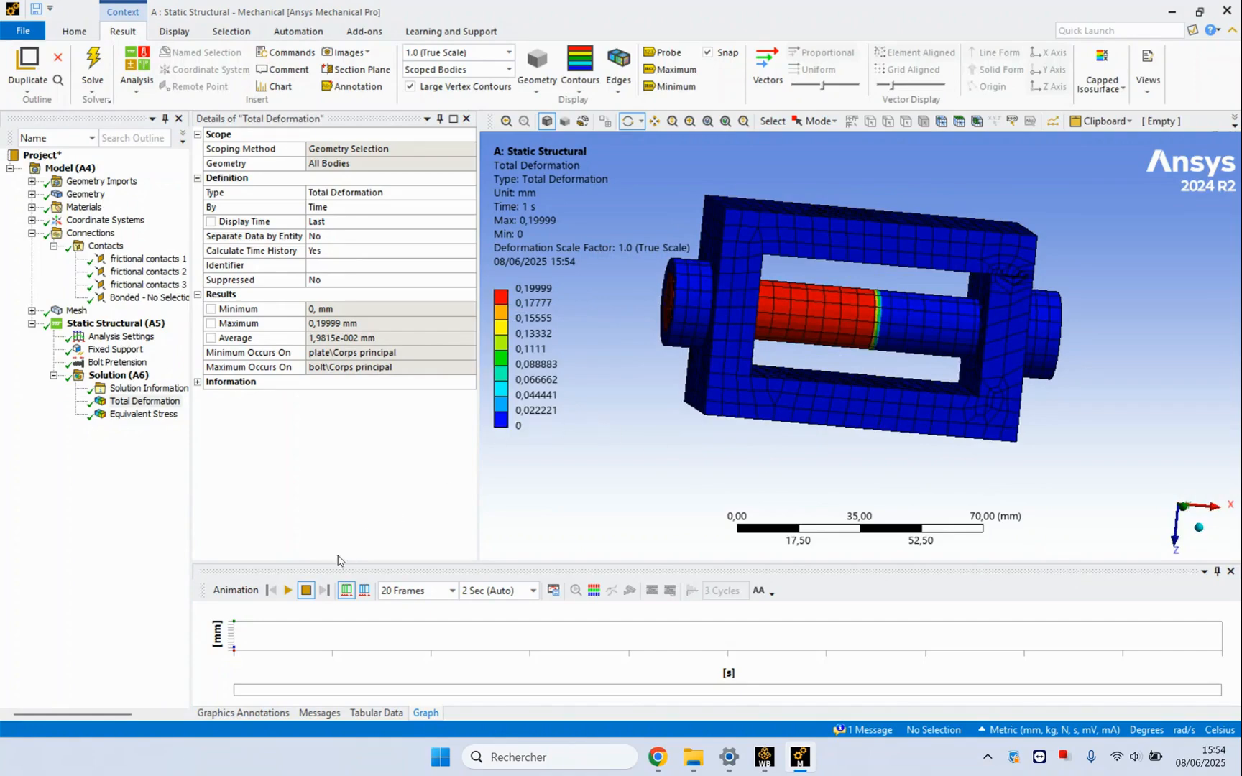
- Animate the total deformation at true scale and again with the deformation scale set to 33 (Auto Scale)
click(287, 590)
drag(719, 460, 858, 316)
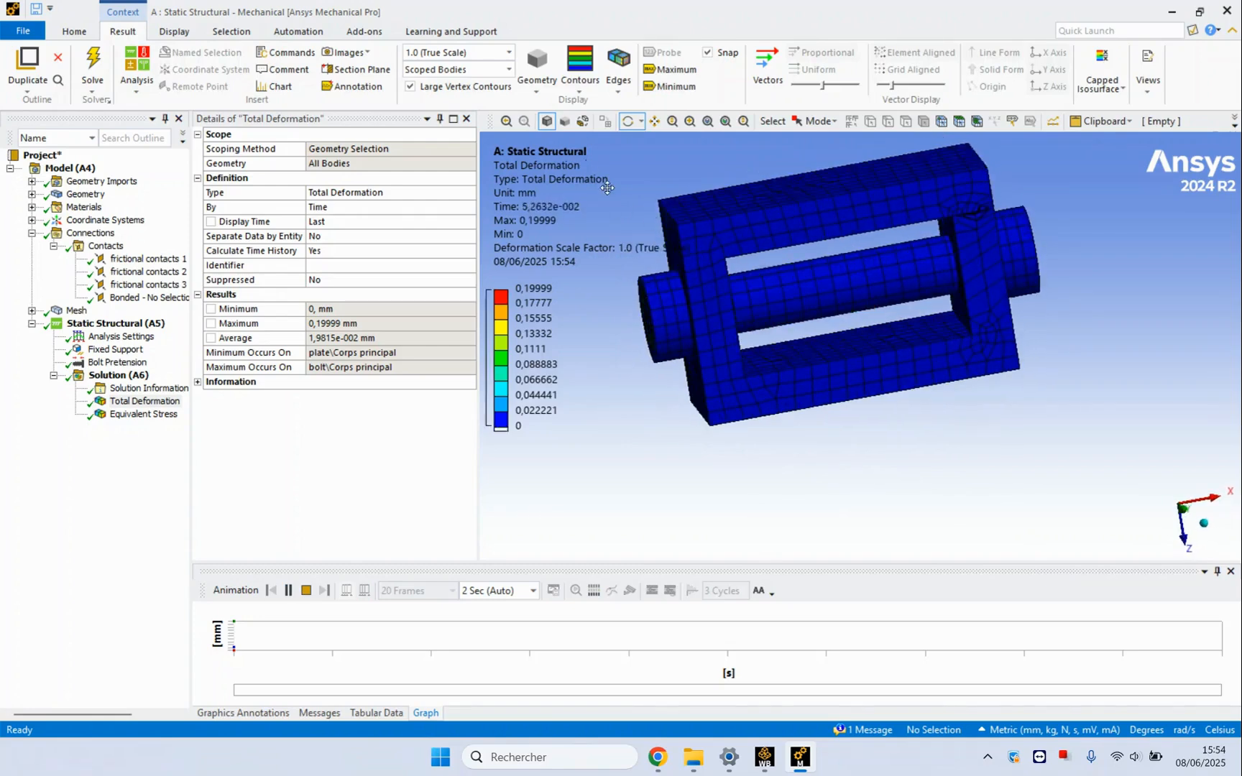
click(507, 52)
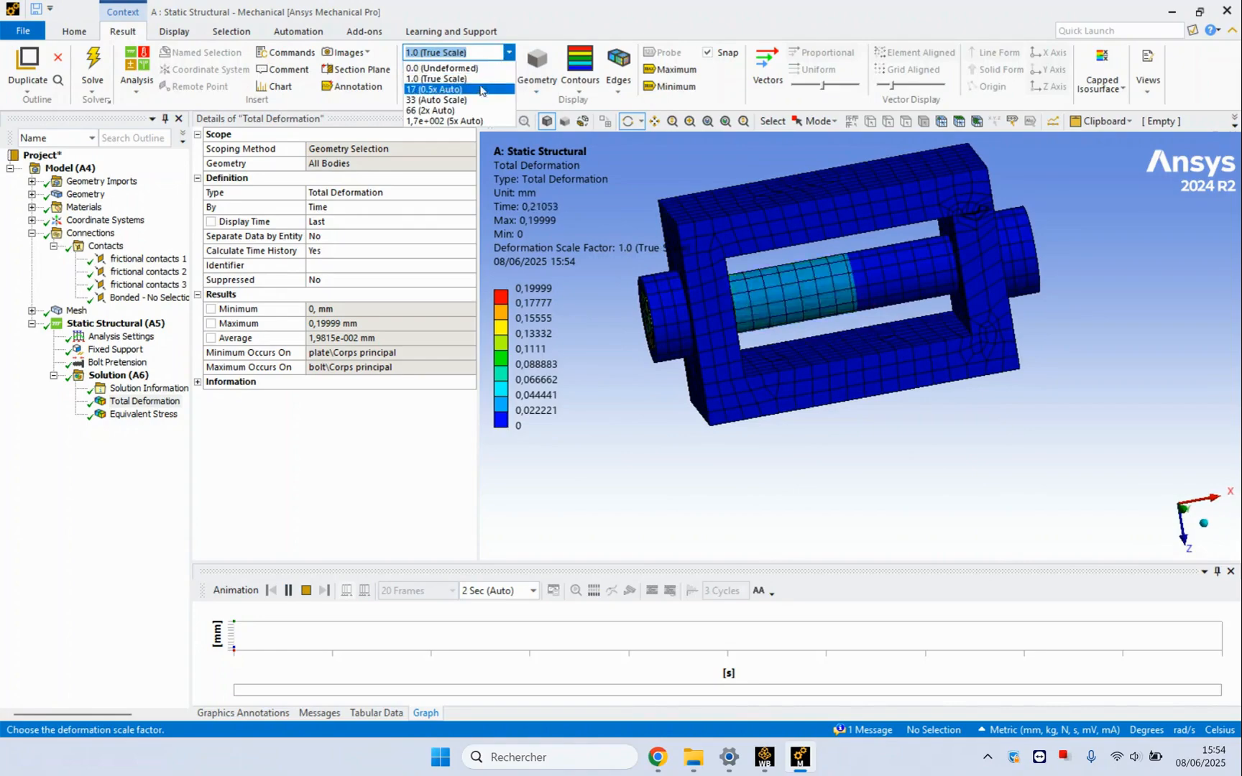
click(438, 101)
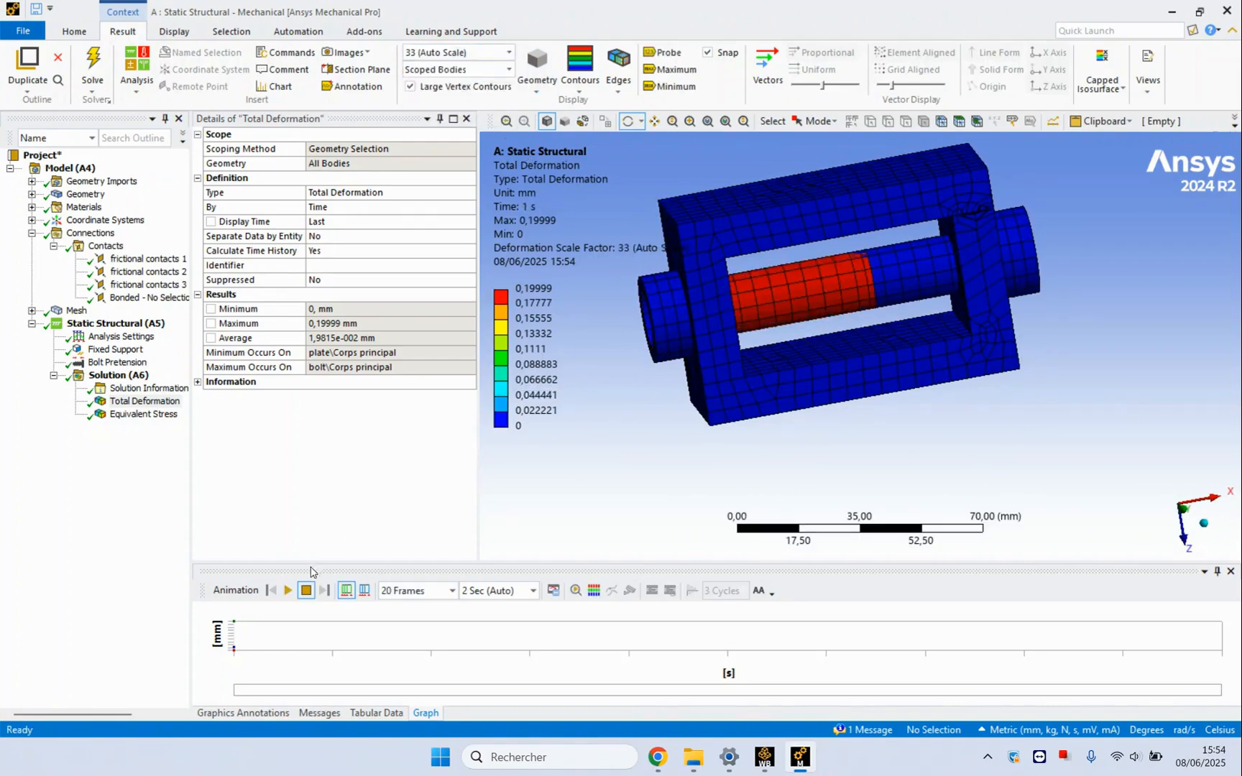
click(287, 590)
drag(553, 503, 579, 478)
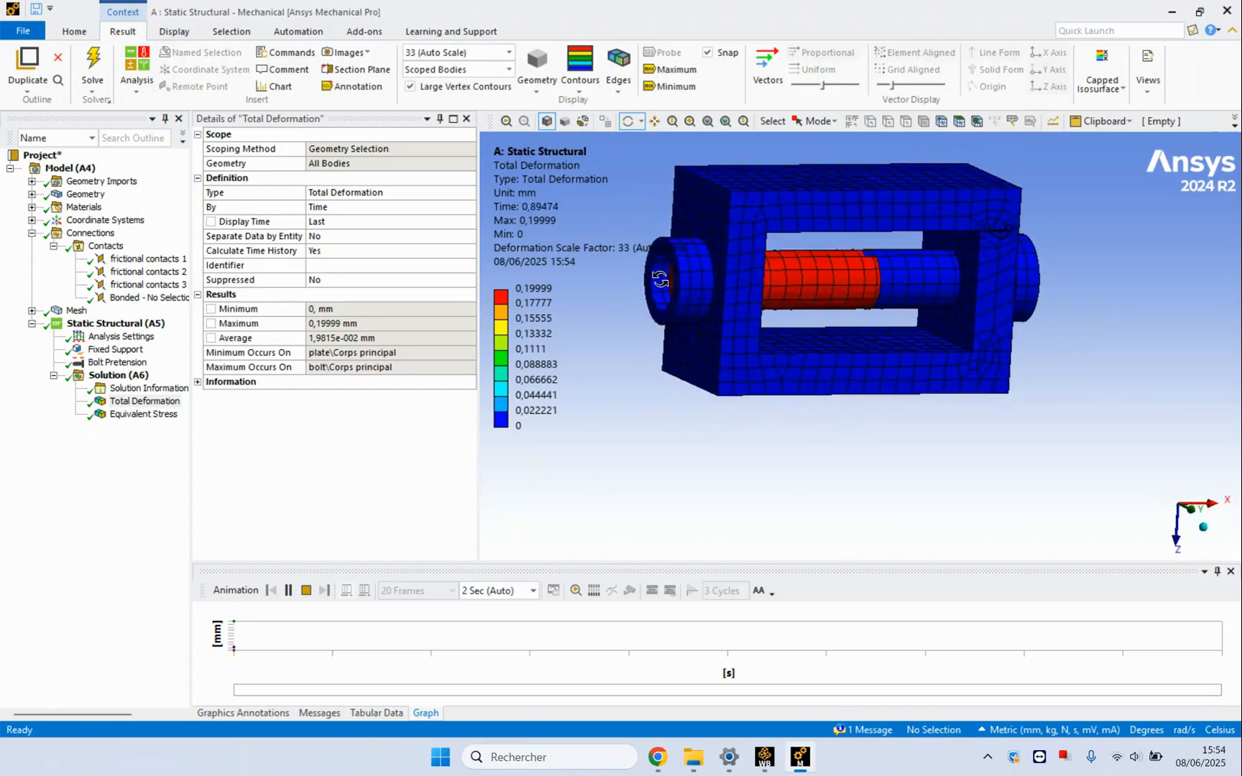